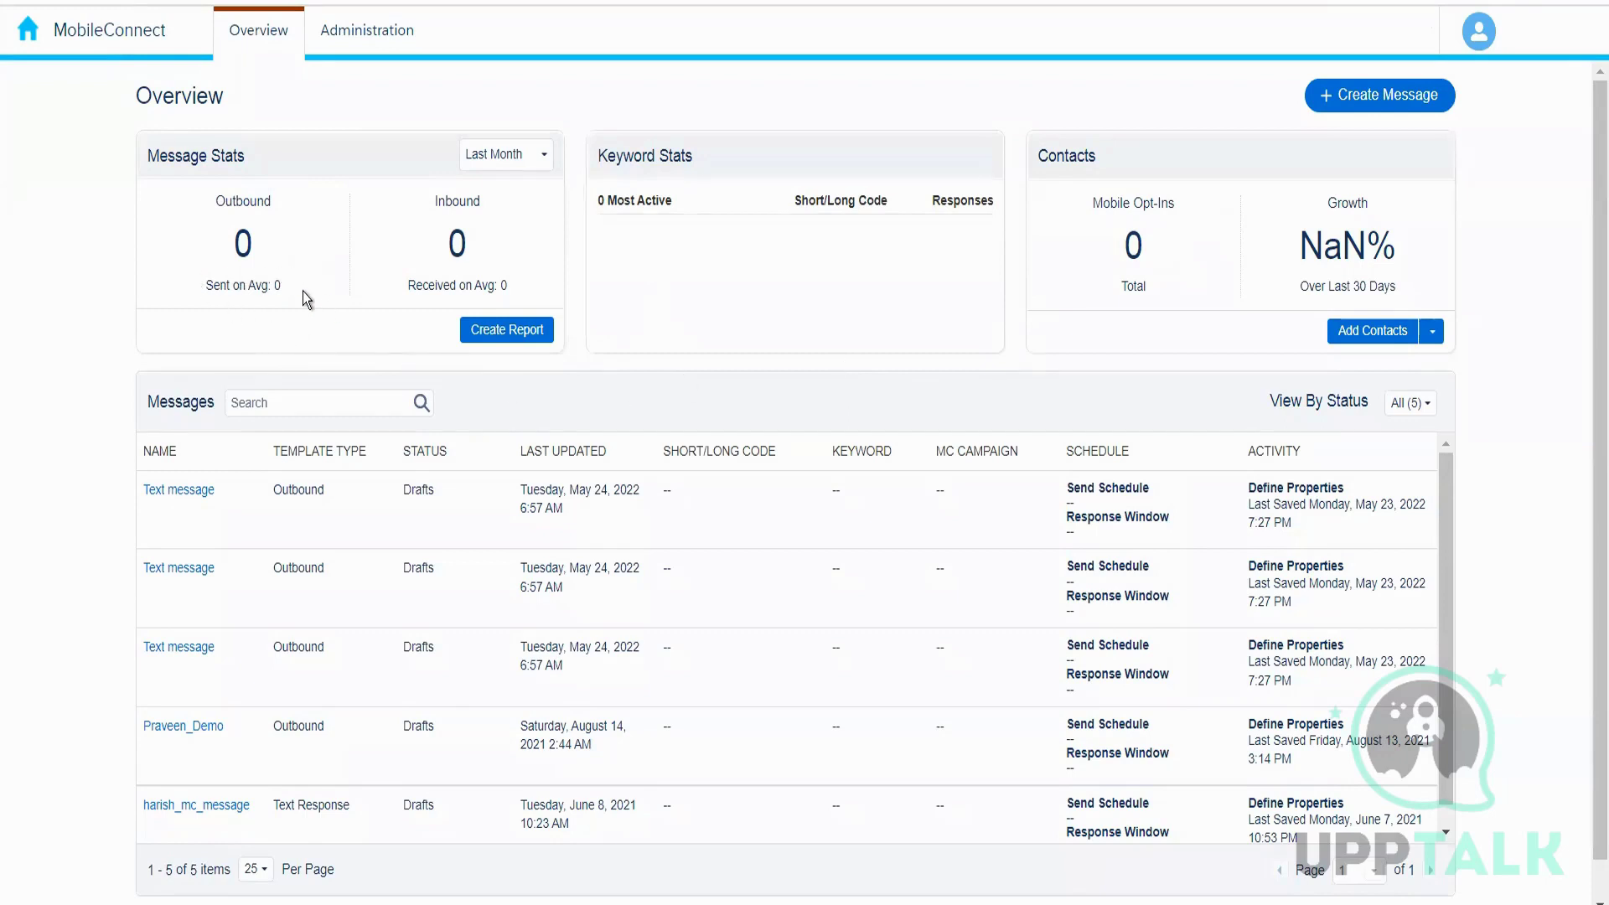
Check the available time ranges for the Message Stats on the Overview page, leaving the range as it is.
{"action": "left_click", "coordinate": [503, 173]}
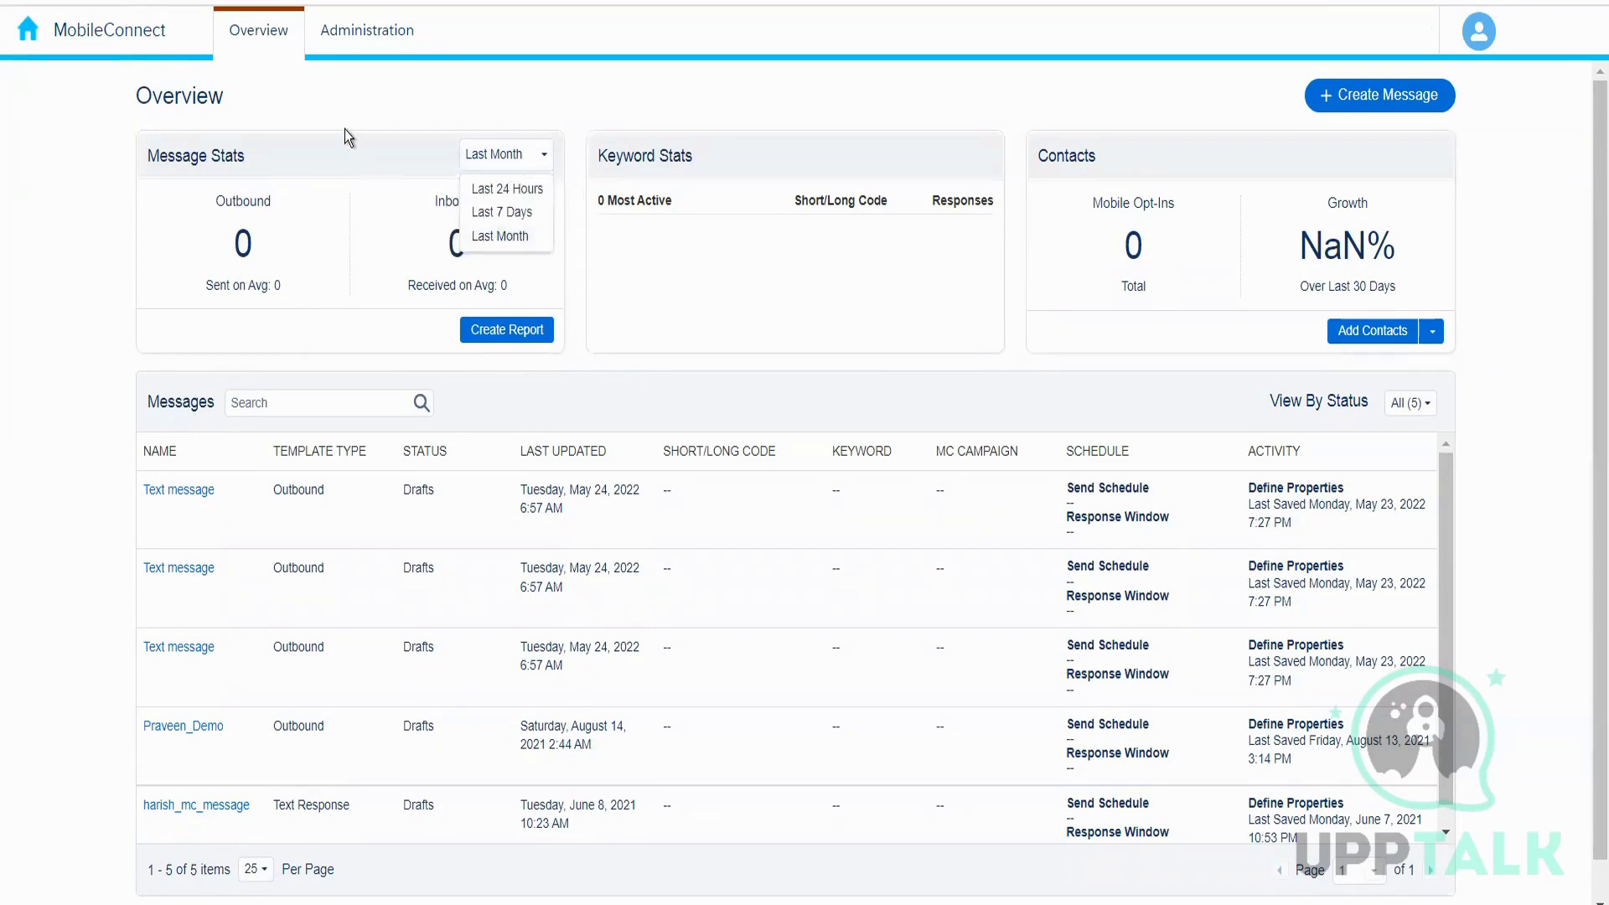
{"action": "left_click", "coordinate": [434, 98]}
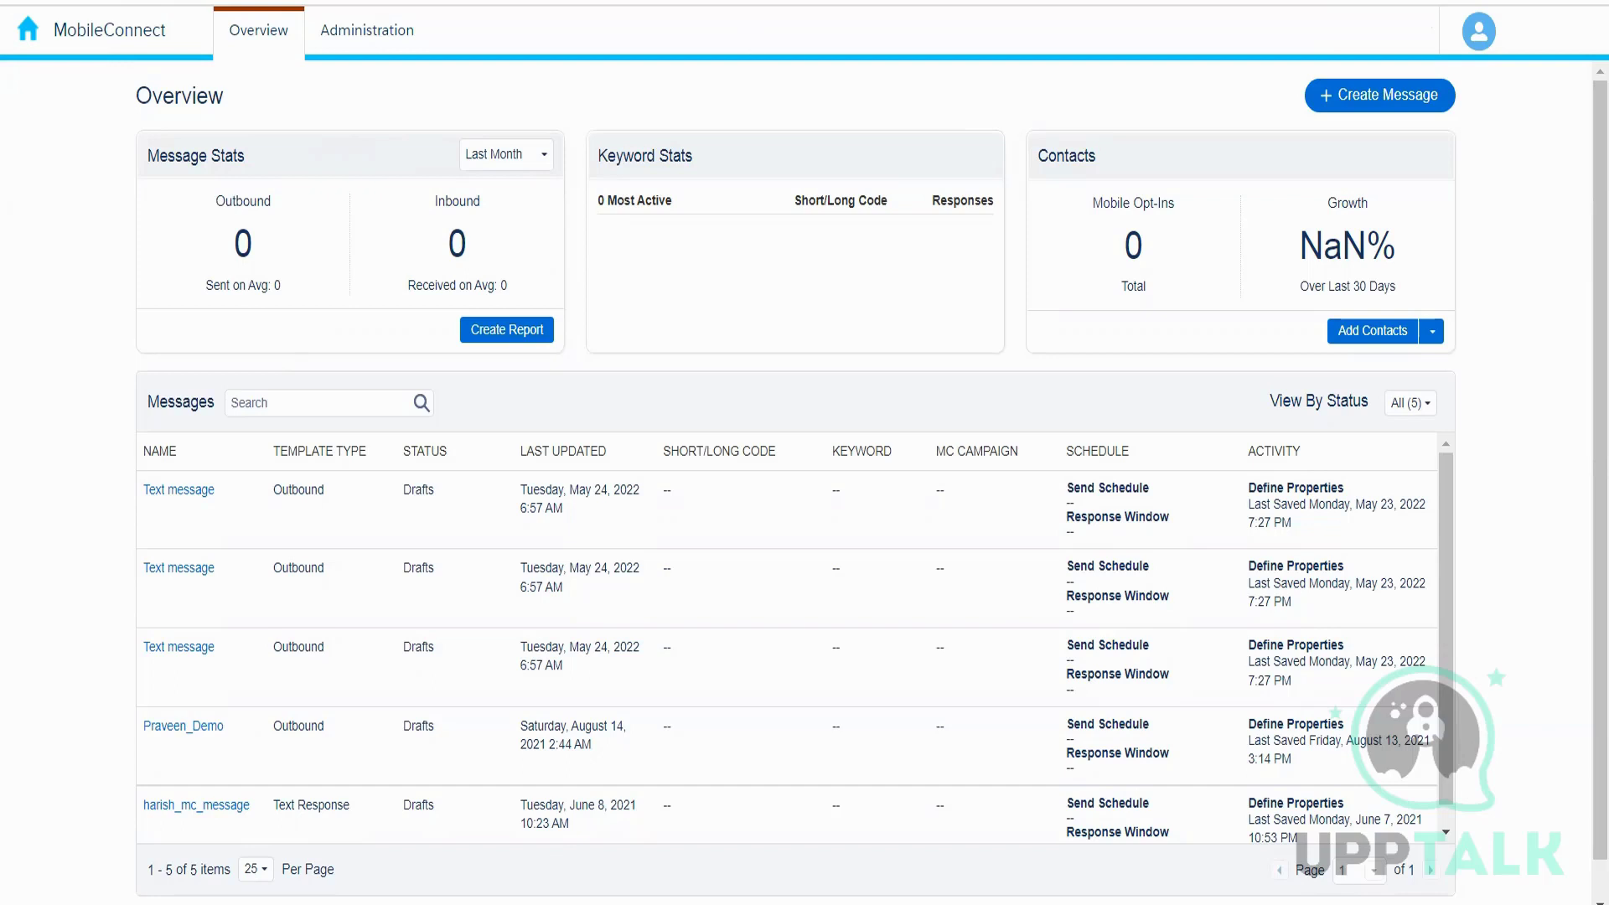
Switch to the PowerPoint presentation and go to slide 7, Mobile Connect, with the sample Overview dashboard.
{"action": "key", "text": "alt+Tab"}
{"action": "key", "text": "Down"}
{"action": "key", "text": "Down"}
{"action": "key", "text": "Down"}
{"action": "key", "text": "Down"}
{"action": "key", "text": "Down"}
{"action": "key", "text": "Down"}
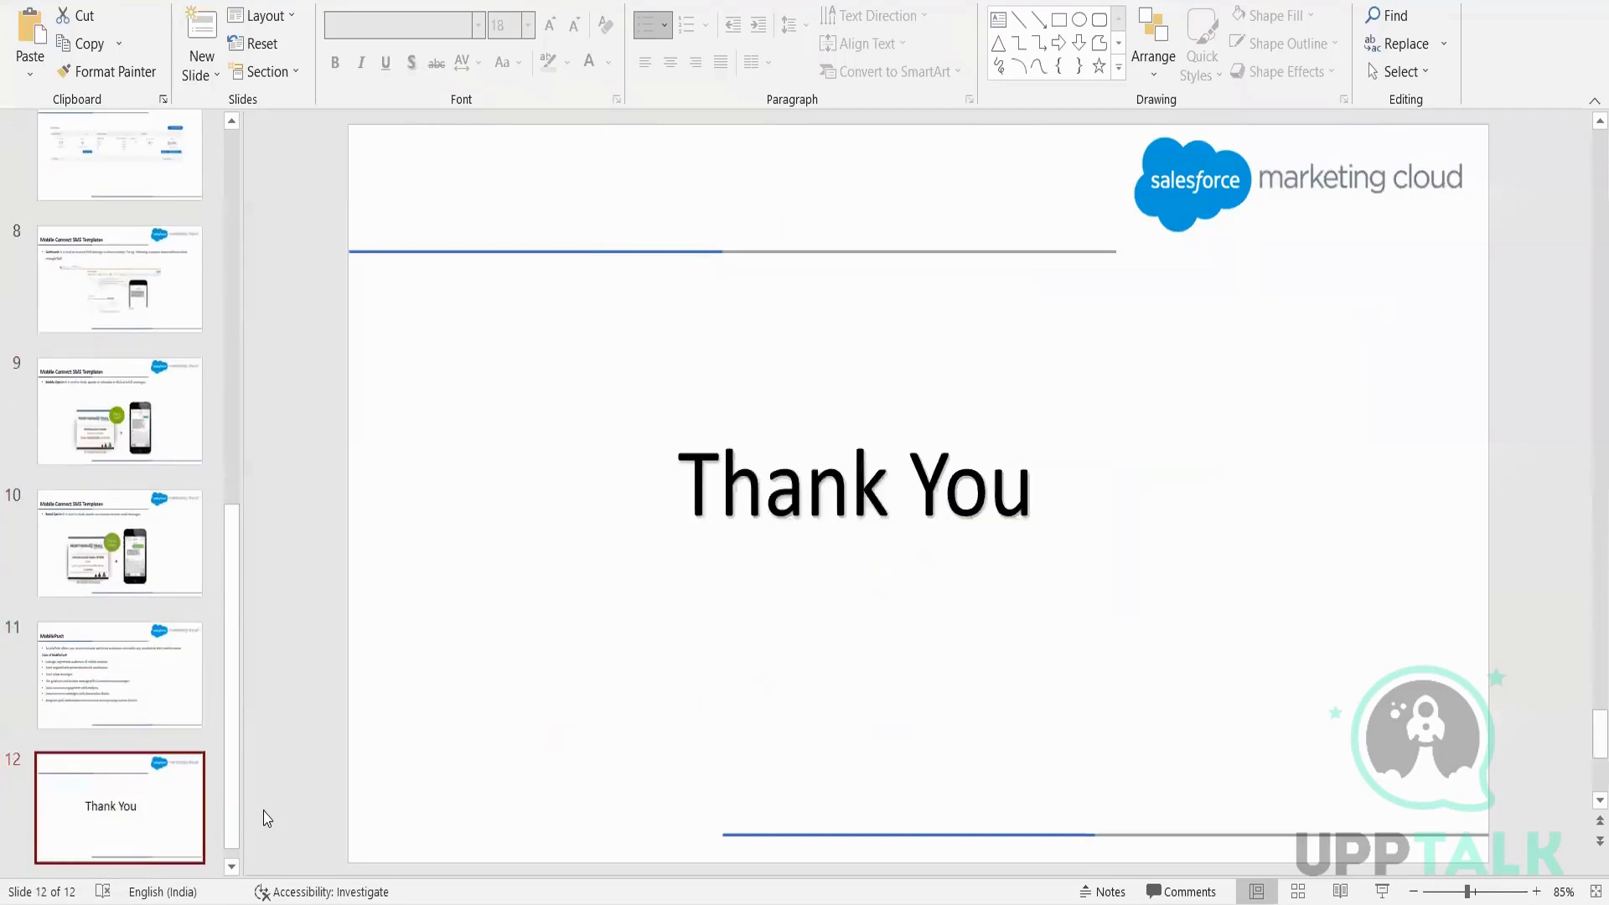
{"action": "key", "text": "Up"}
{"action": "key", "text": "Up"}
{"action": "key", "text": "Up"}
{"action": "key", "text": "Up"}
{"action": "key", "text": "Up"}
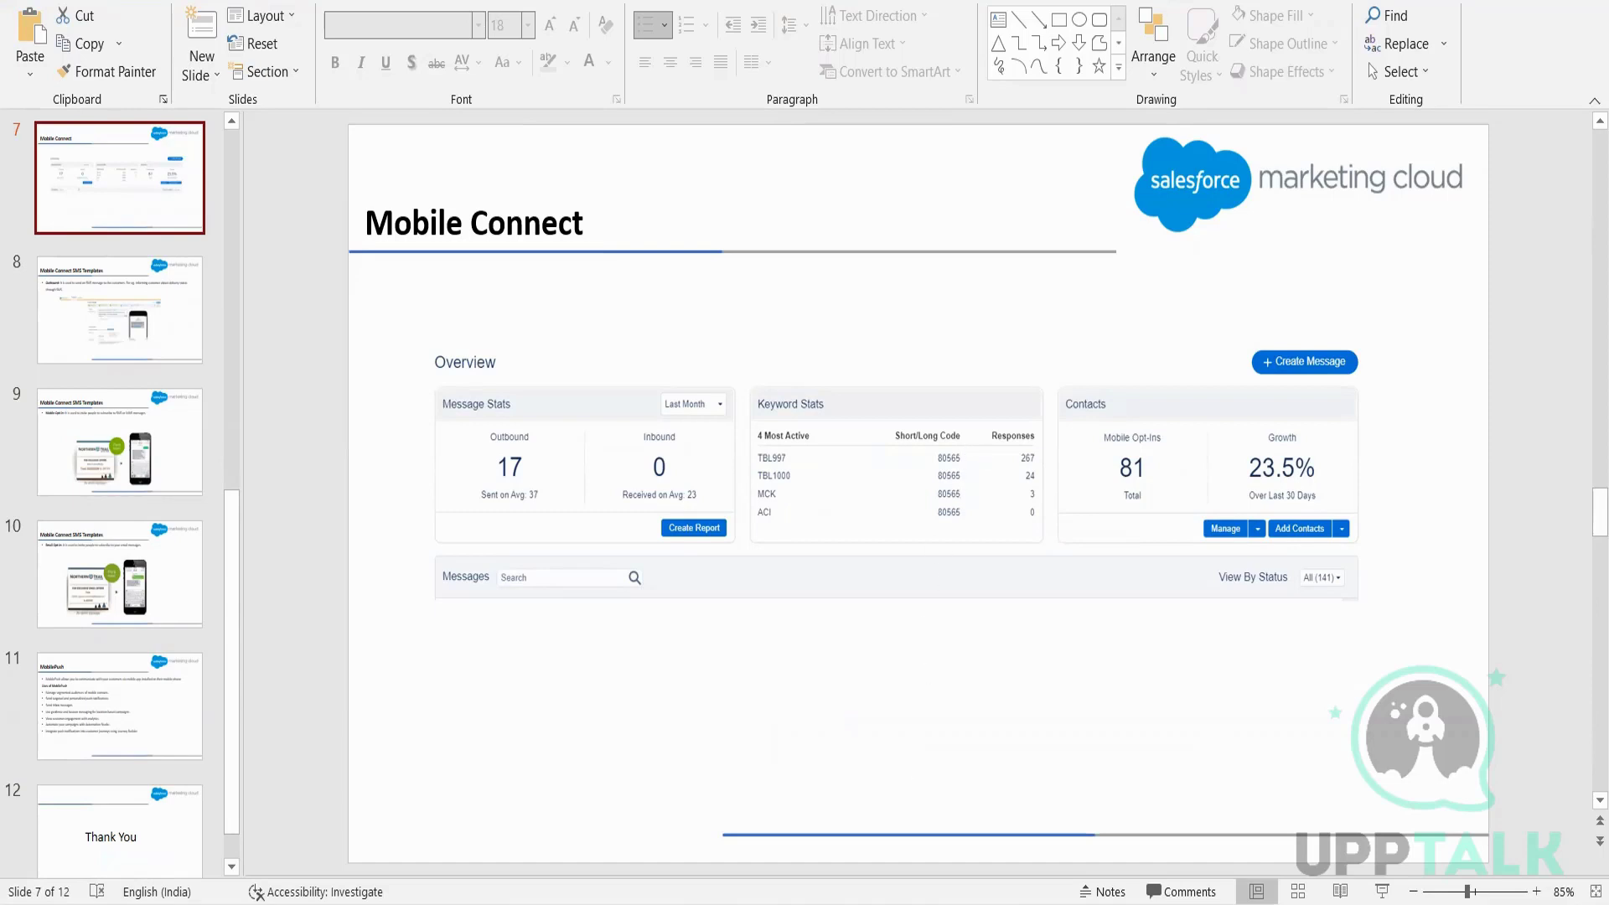
Compare the live MobileConnect Overview with the sample dashboard in PowerPoint, ending back in MobileConnect.
{"action": "left_click", "coordinate": [1065, 787]}
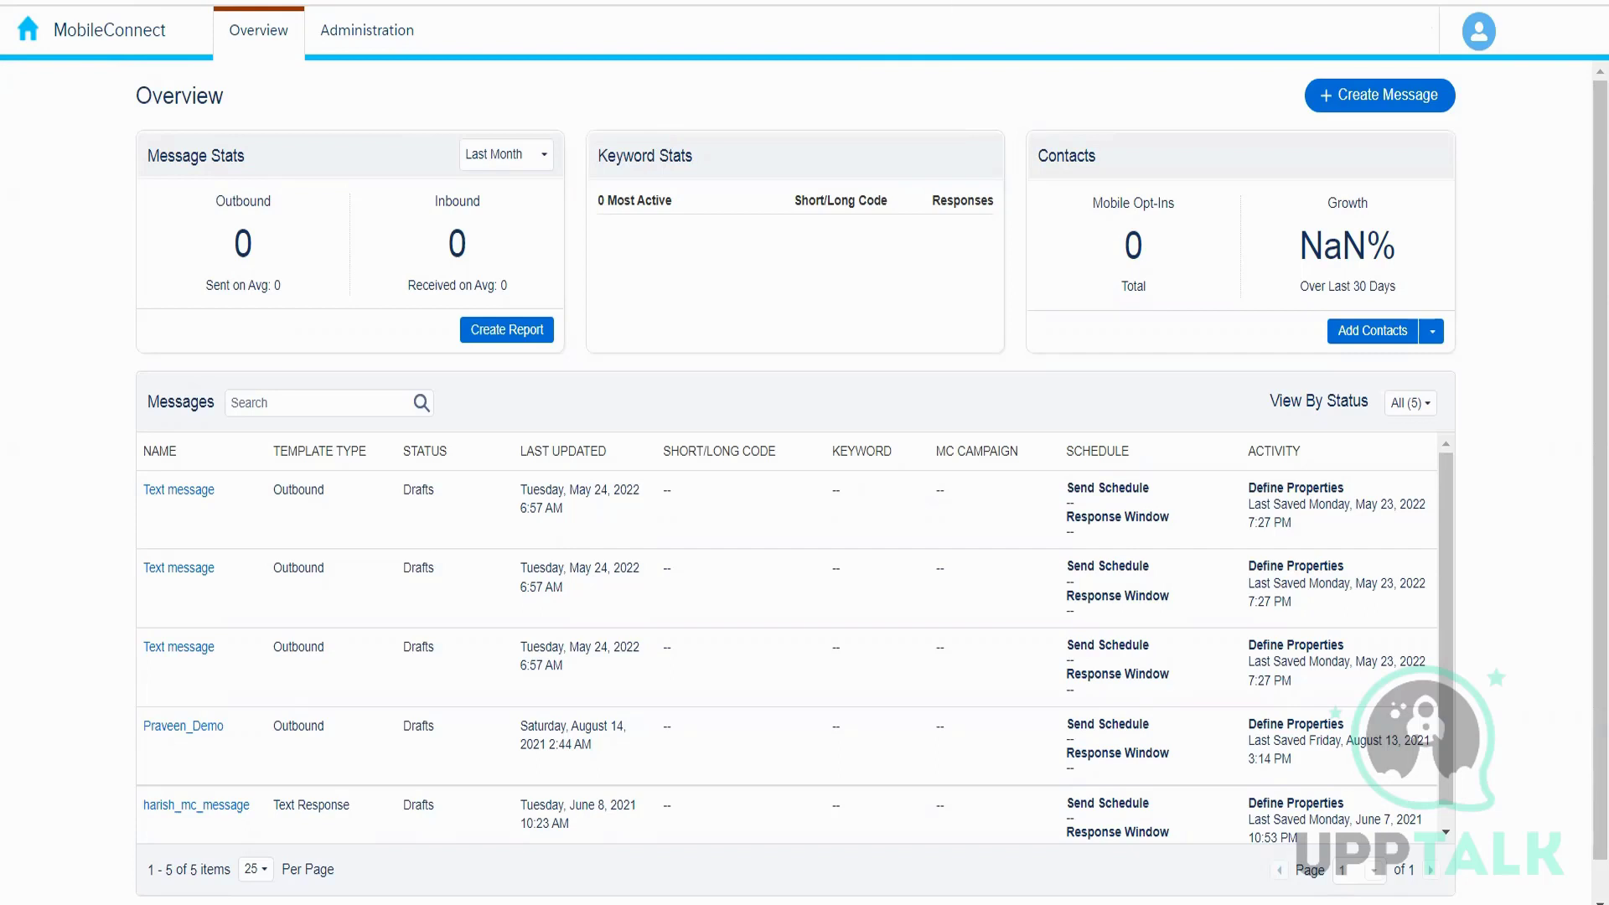
{"action": "key", "text": "alt+Tab"}
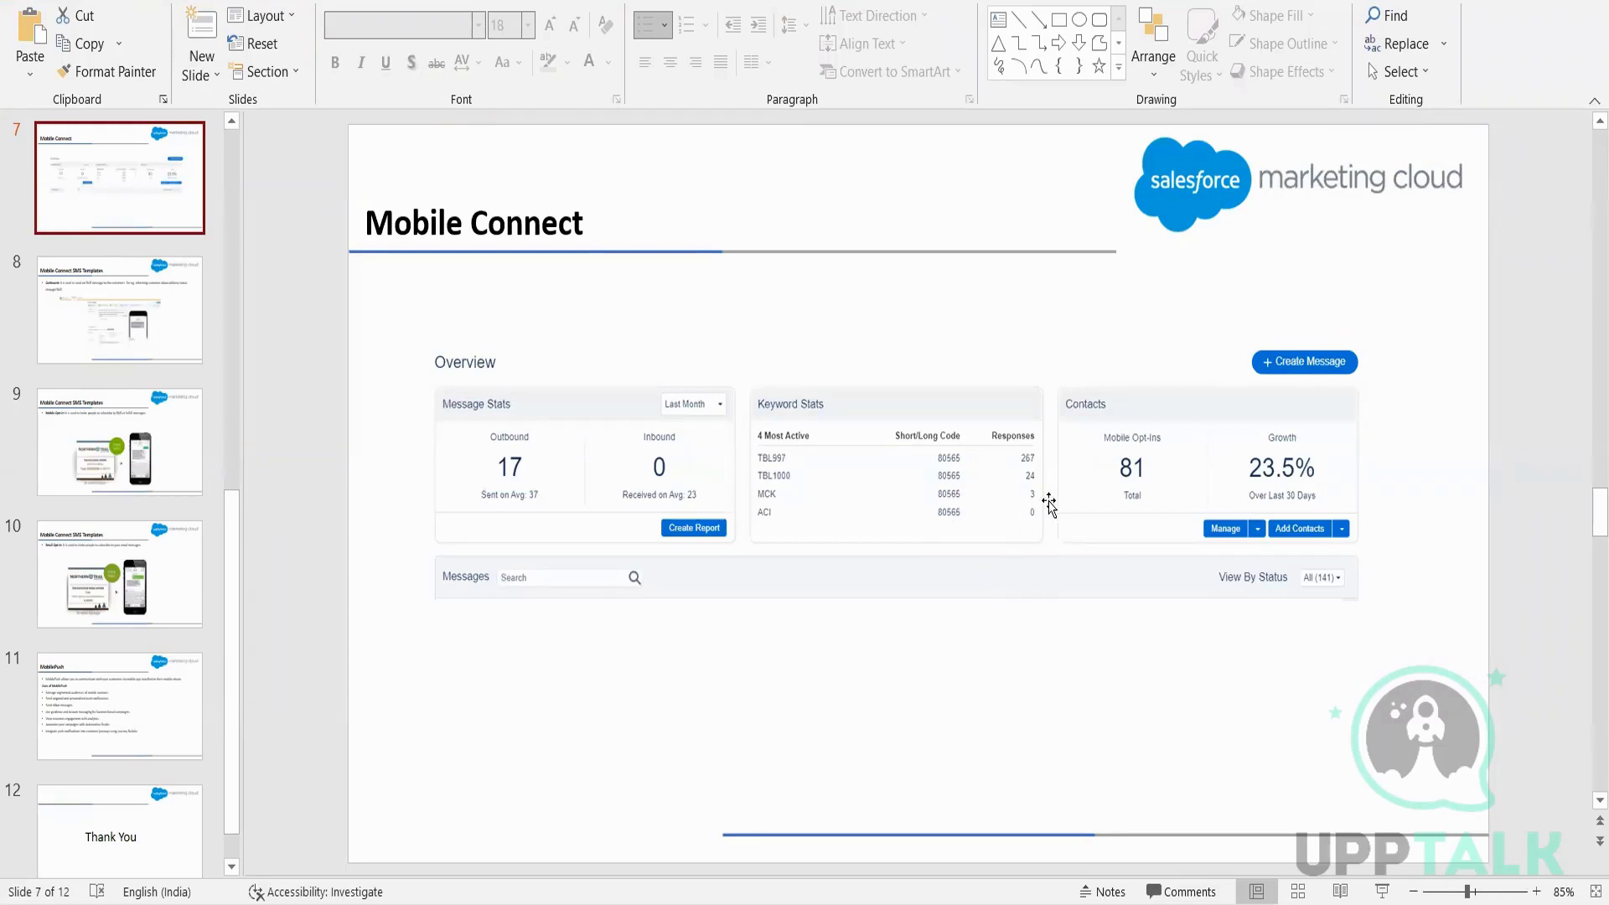
{"action": "mouse_move", "coordinate": [1058, 902]}
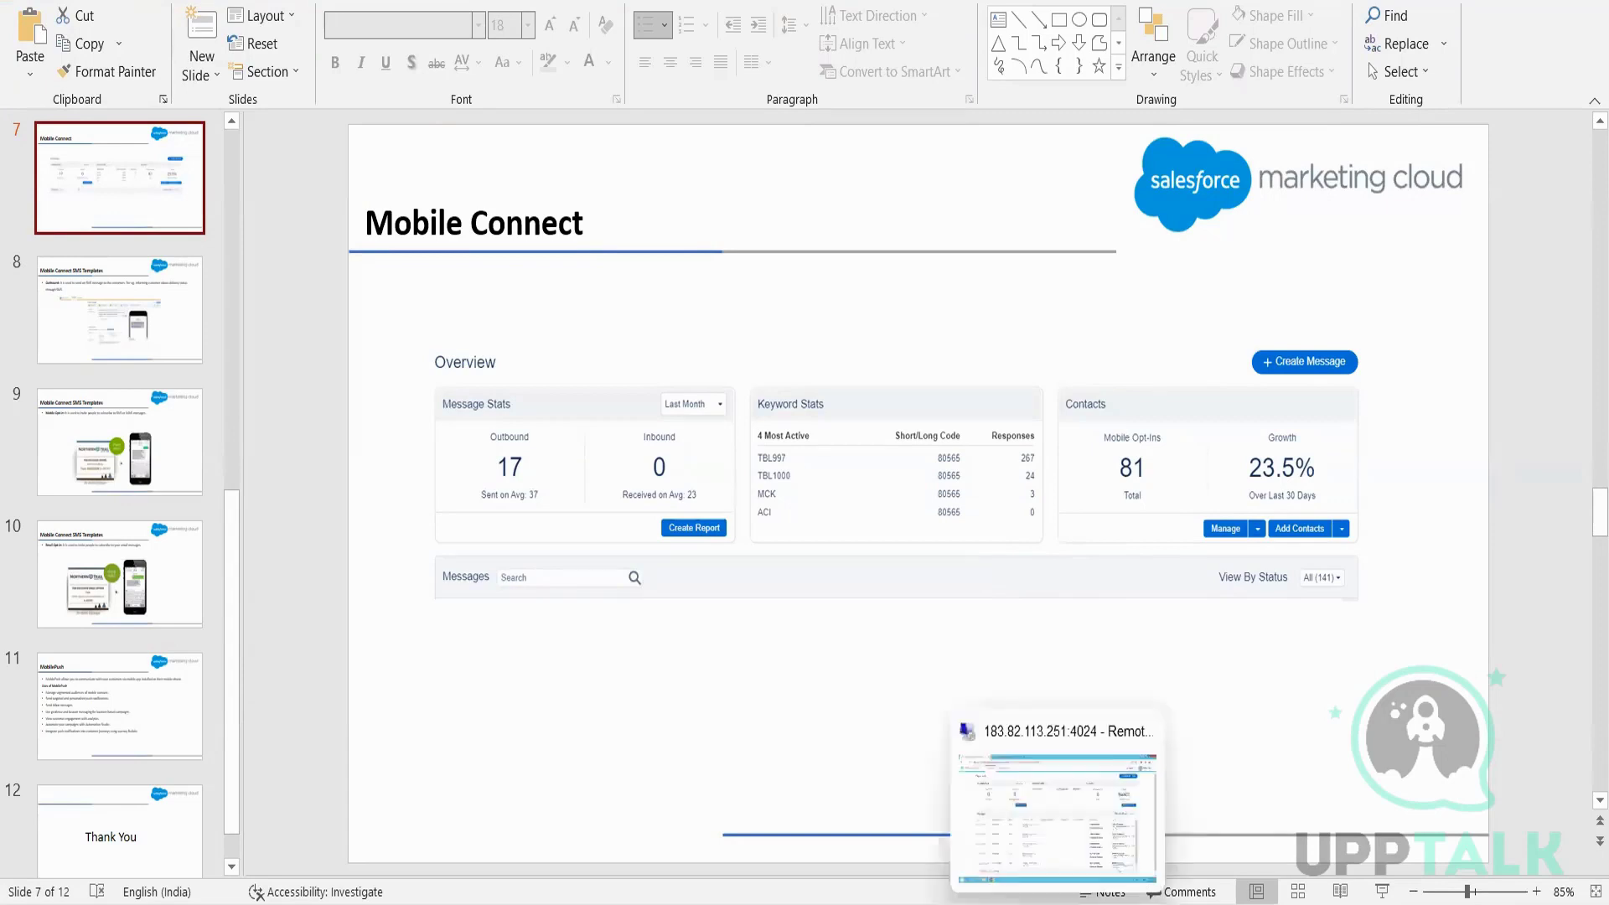
{"action": "left_click", "coordinate": [1058, 817]}
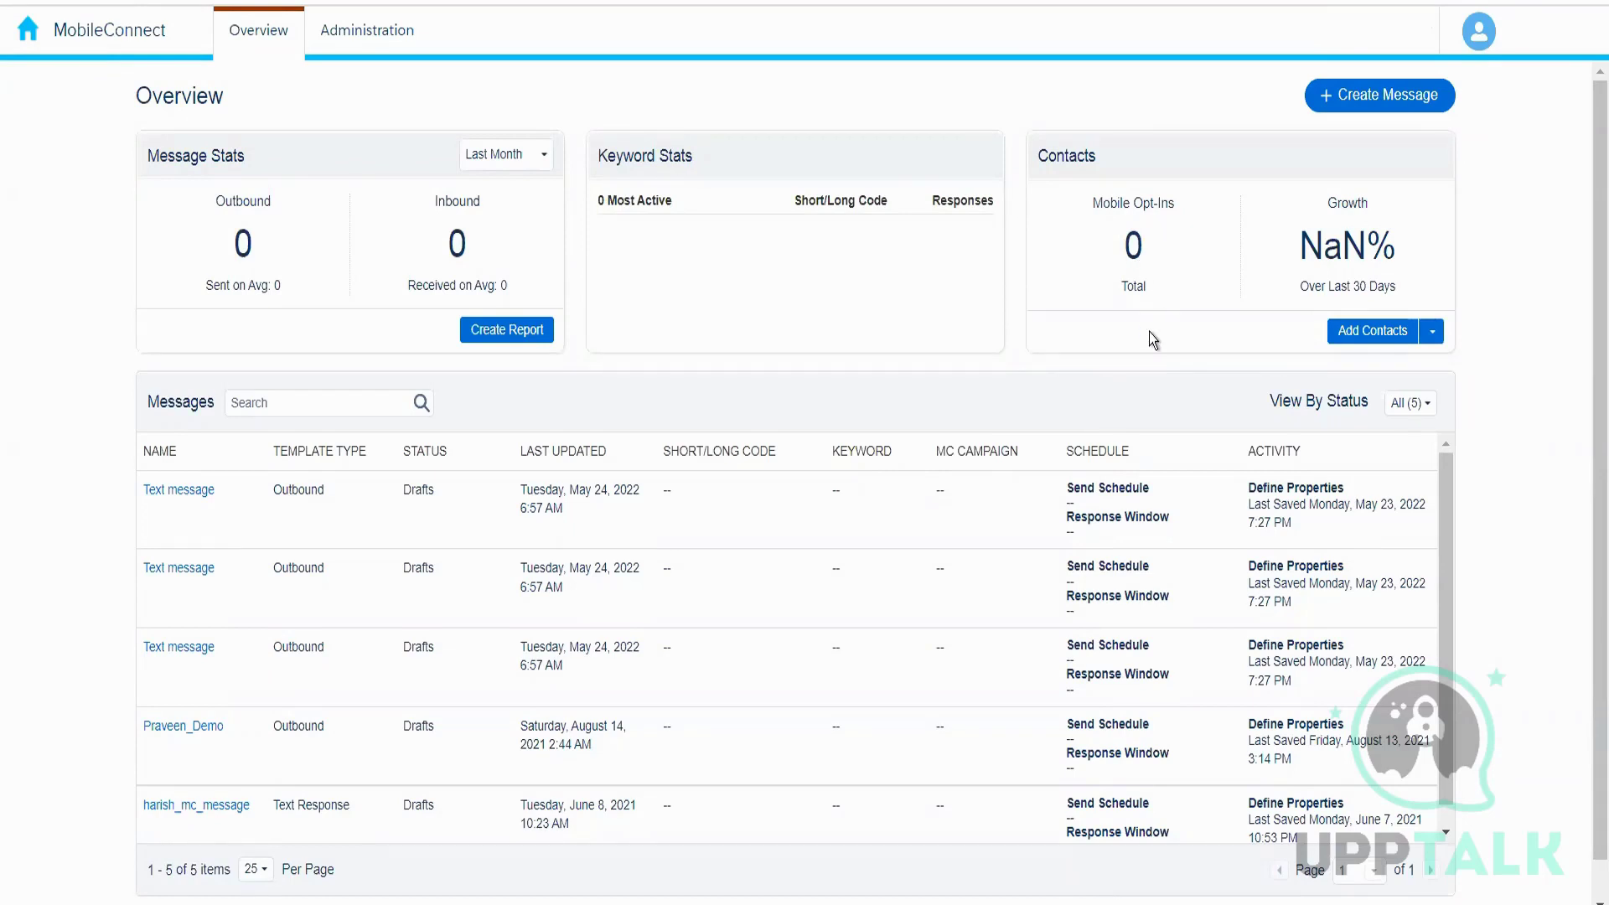
Review the messages list and the options for creating messages and adding contacts on the Overview page.
{"action": "scroll", "coordinate": [1422, 473], "scroll_direction": "down", "scroll_amount": 1}
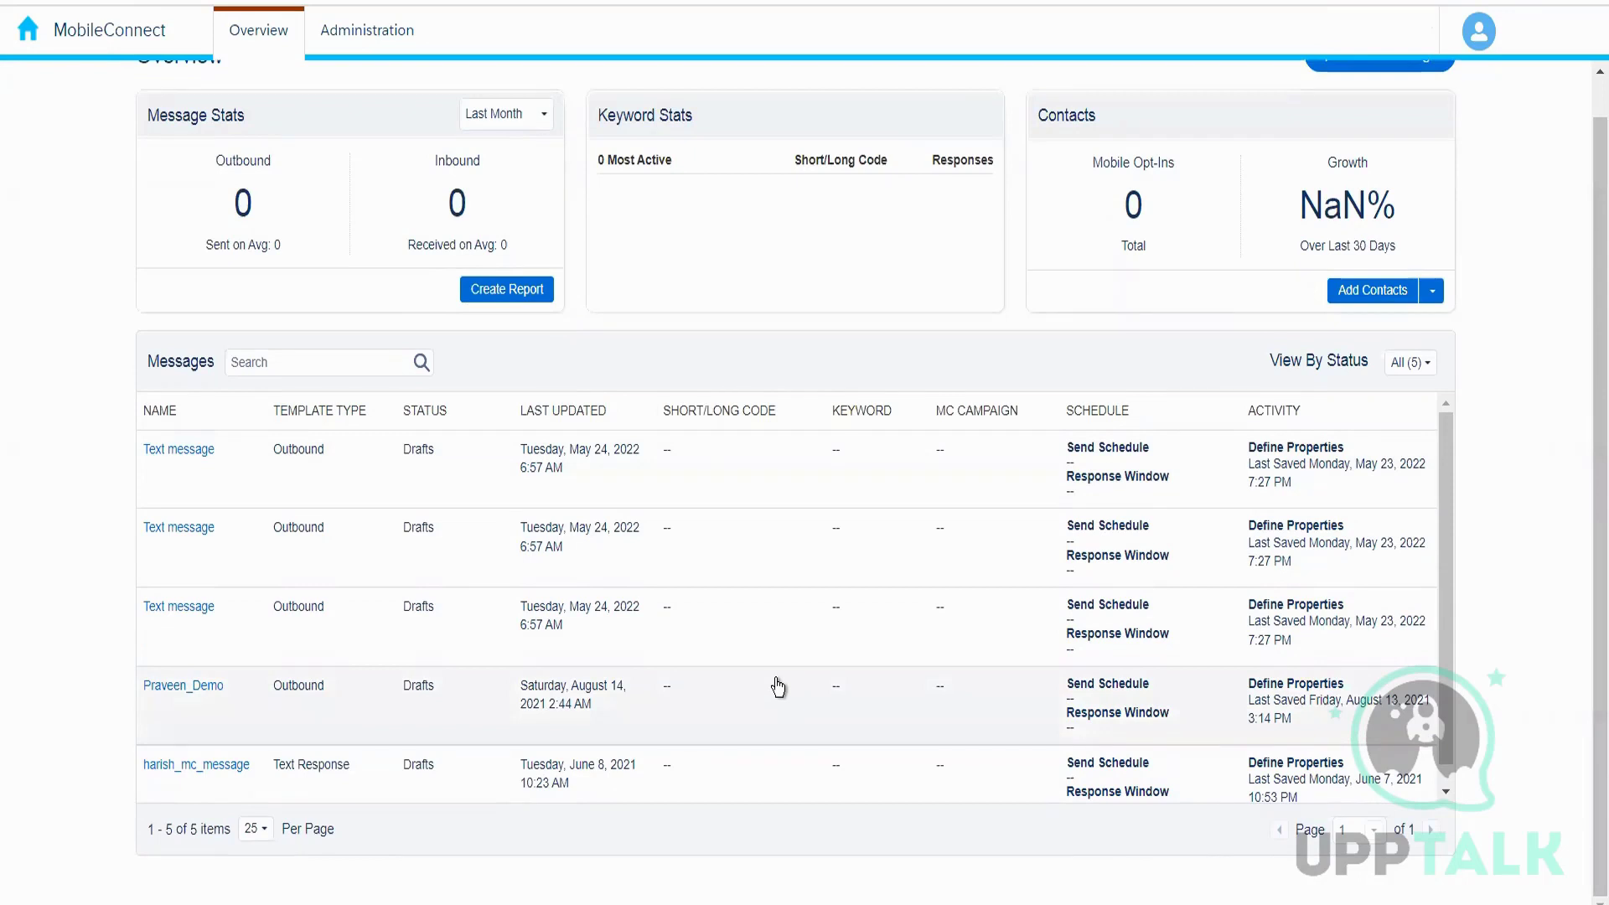
{"action": "scroll", "coordinate": [838, 587], "scroll_direction": "up", "scroll_amount": 1}
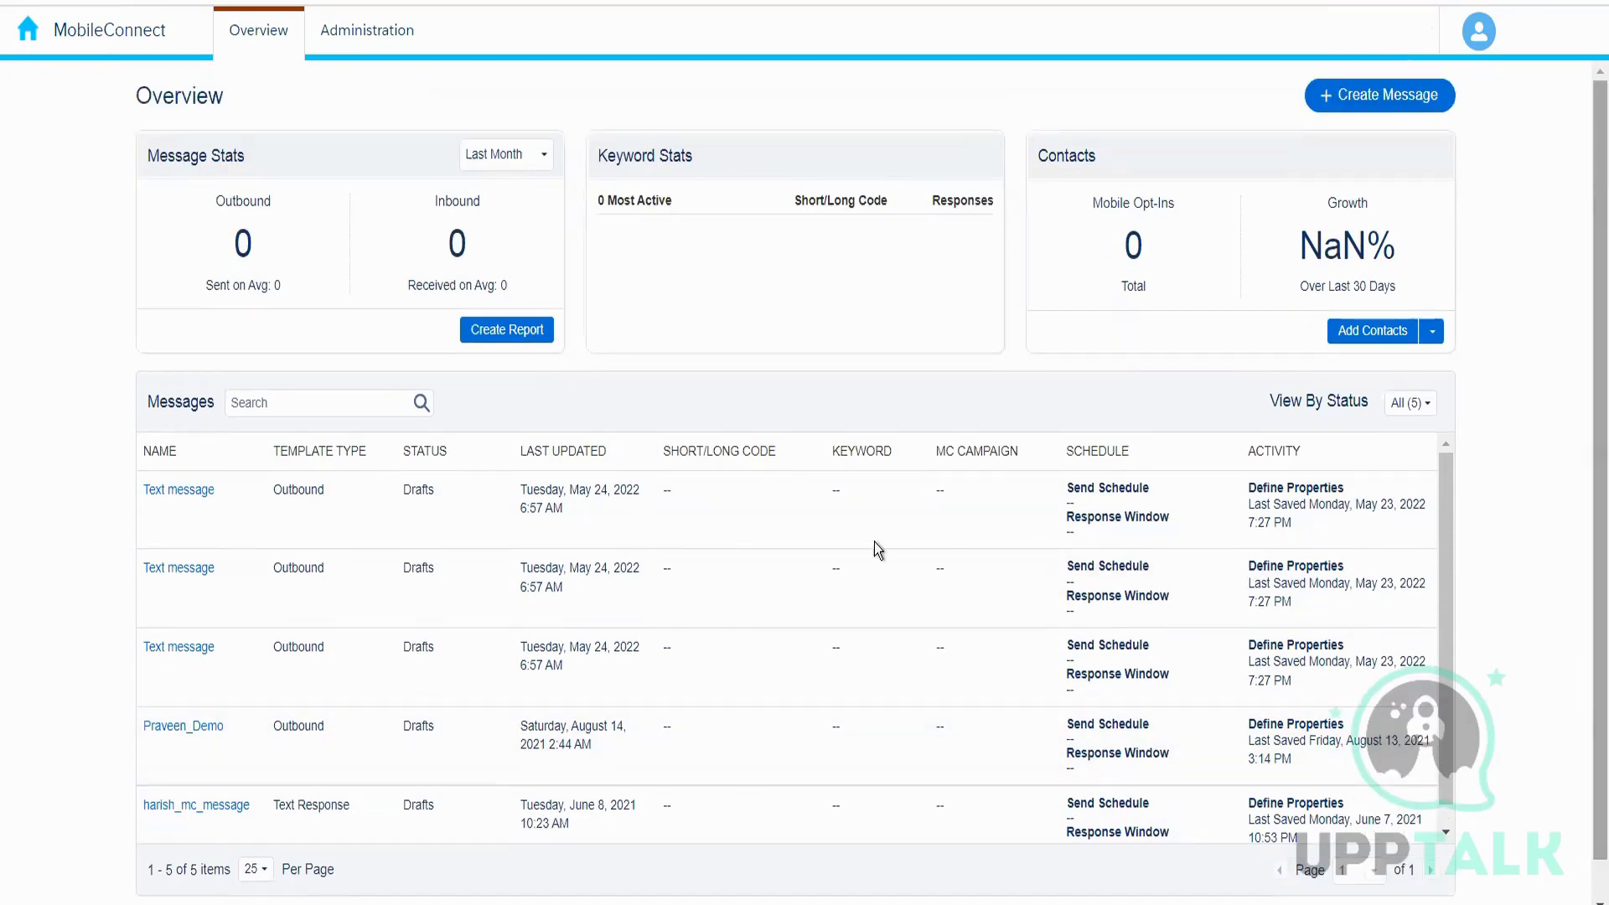
{"action": "left_click", "coordinate": [1380, 97]}
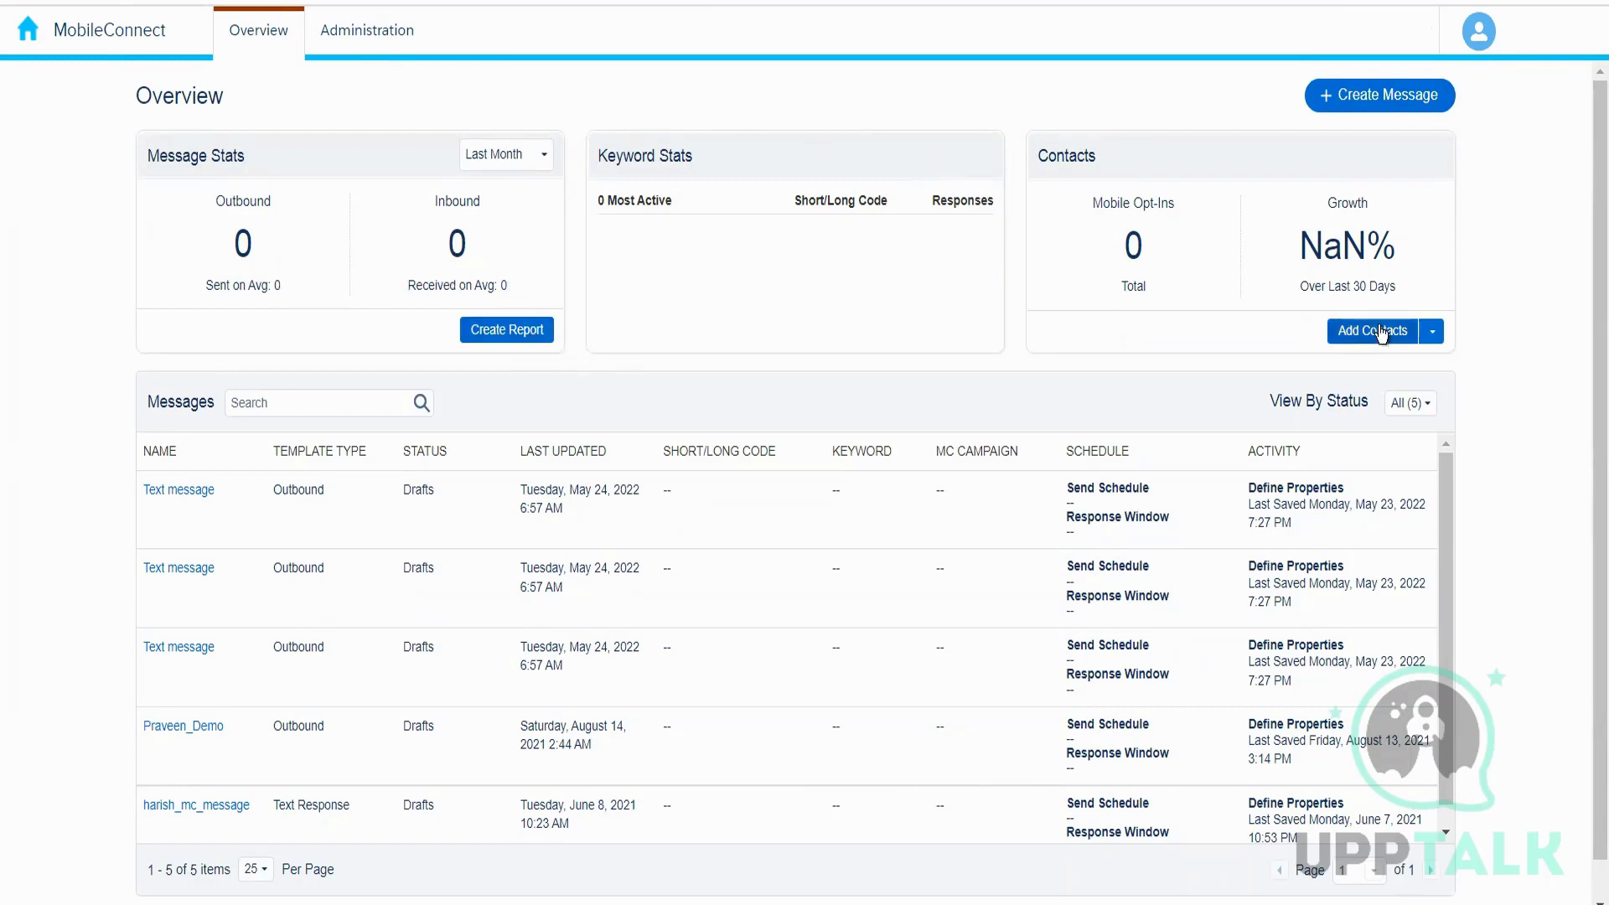
{"action": "left_click", "coordinate": [1432, 331]}
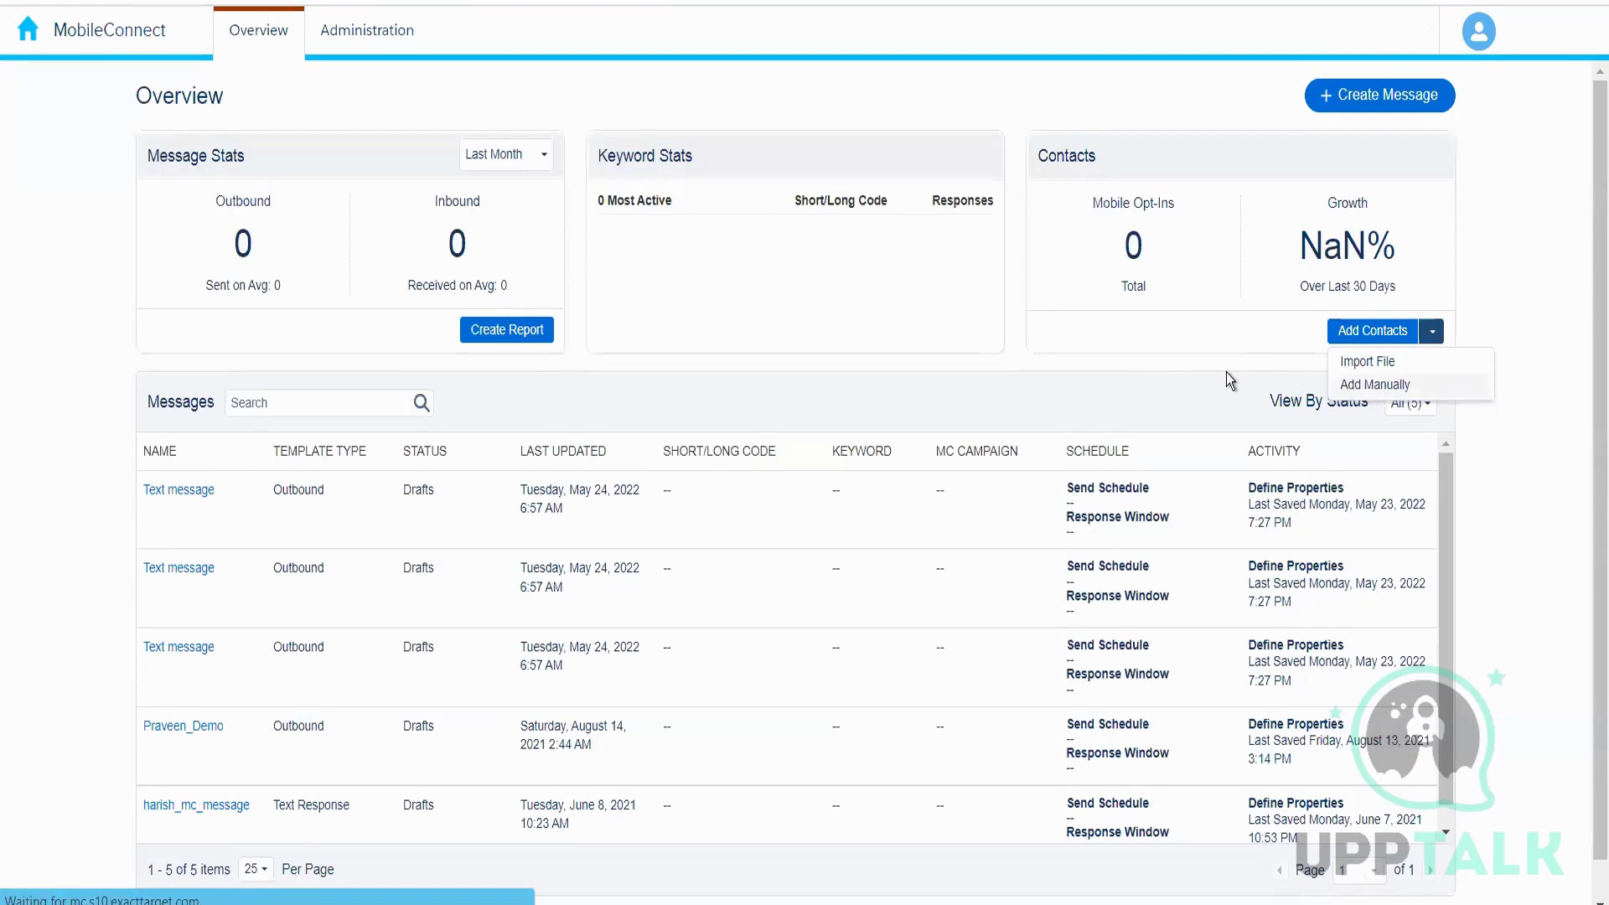
{"action": "left_click", "coordinate": [1354, 332]}
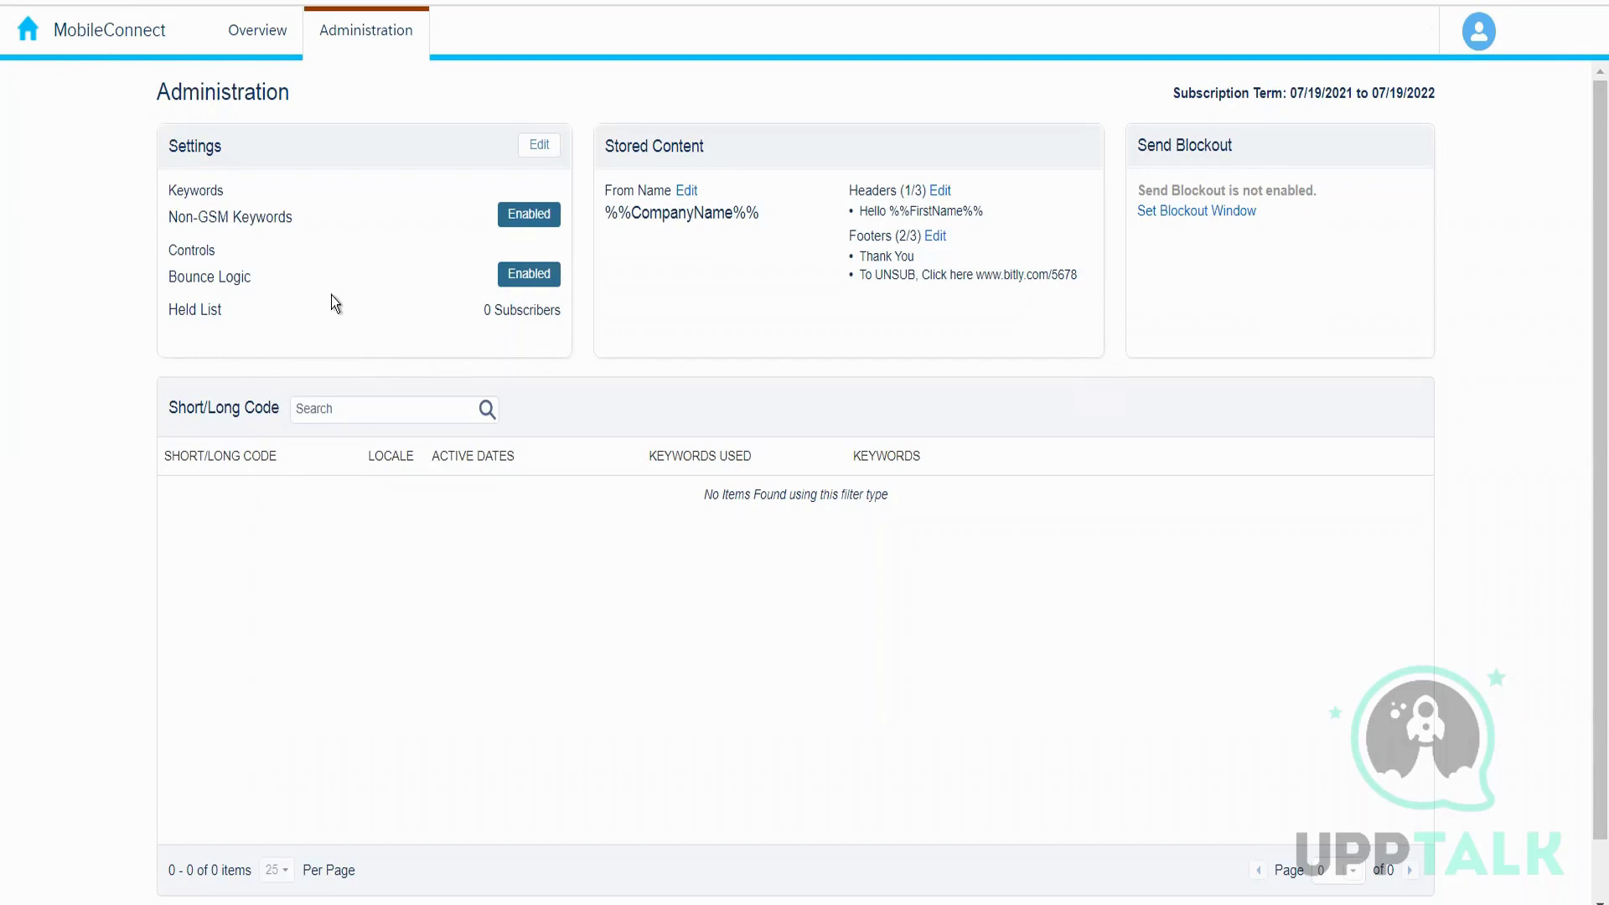
Disable Bounce Logic in the Administration settings and save the change.
{"action": "left_click", "coordinate": [540, 147]}
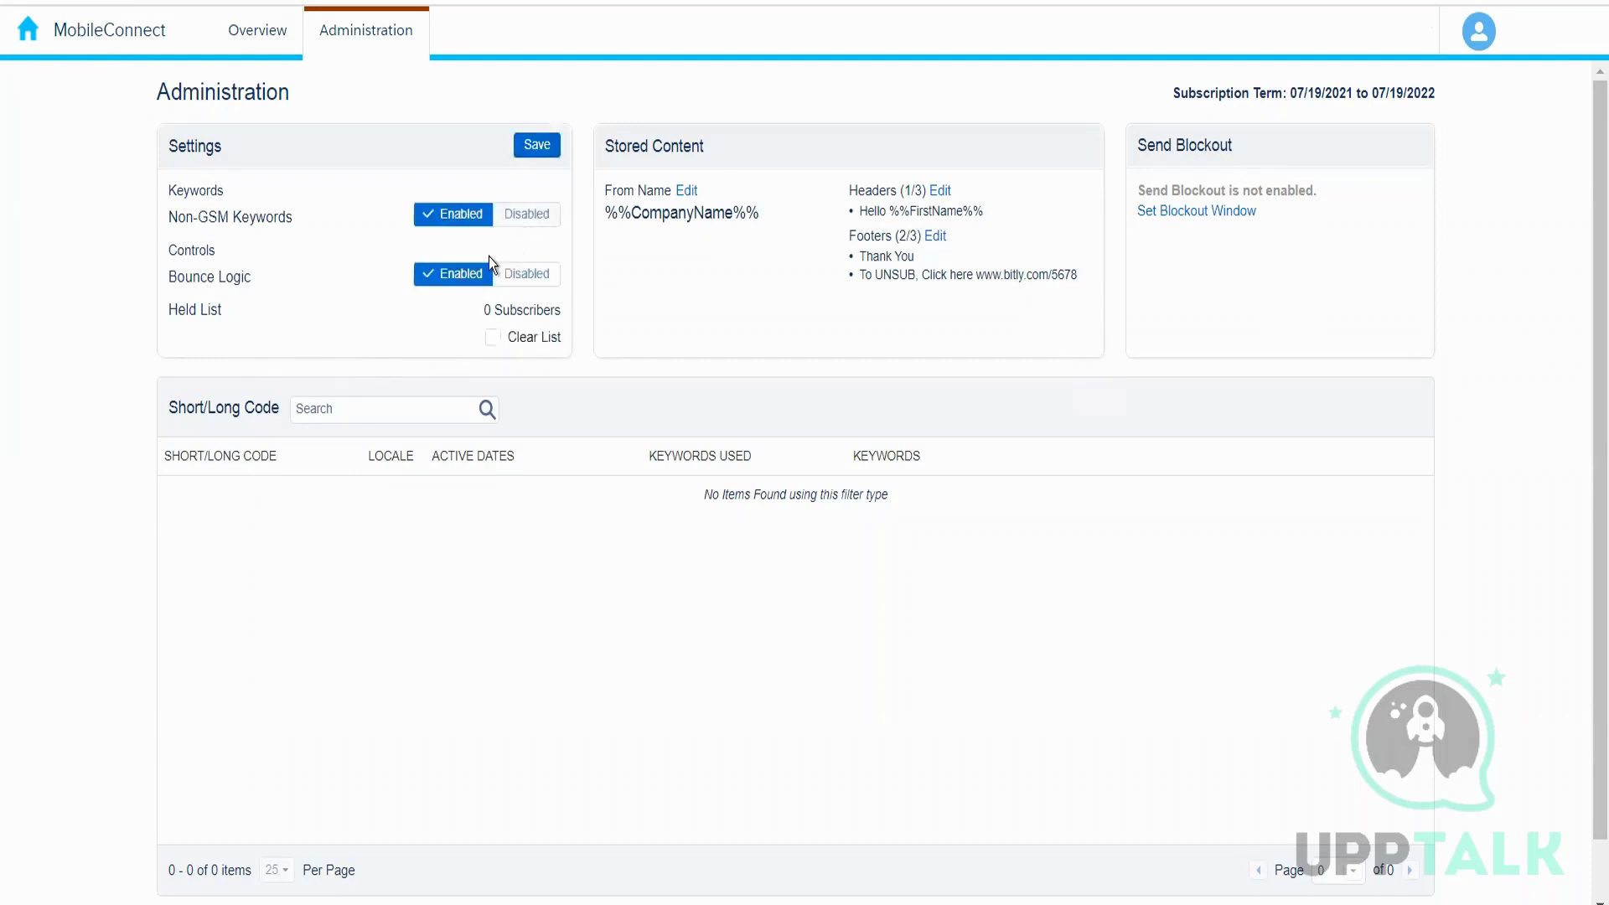
{"action": "left_click", "coordinate": [529, 266]}
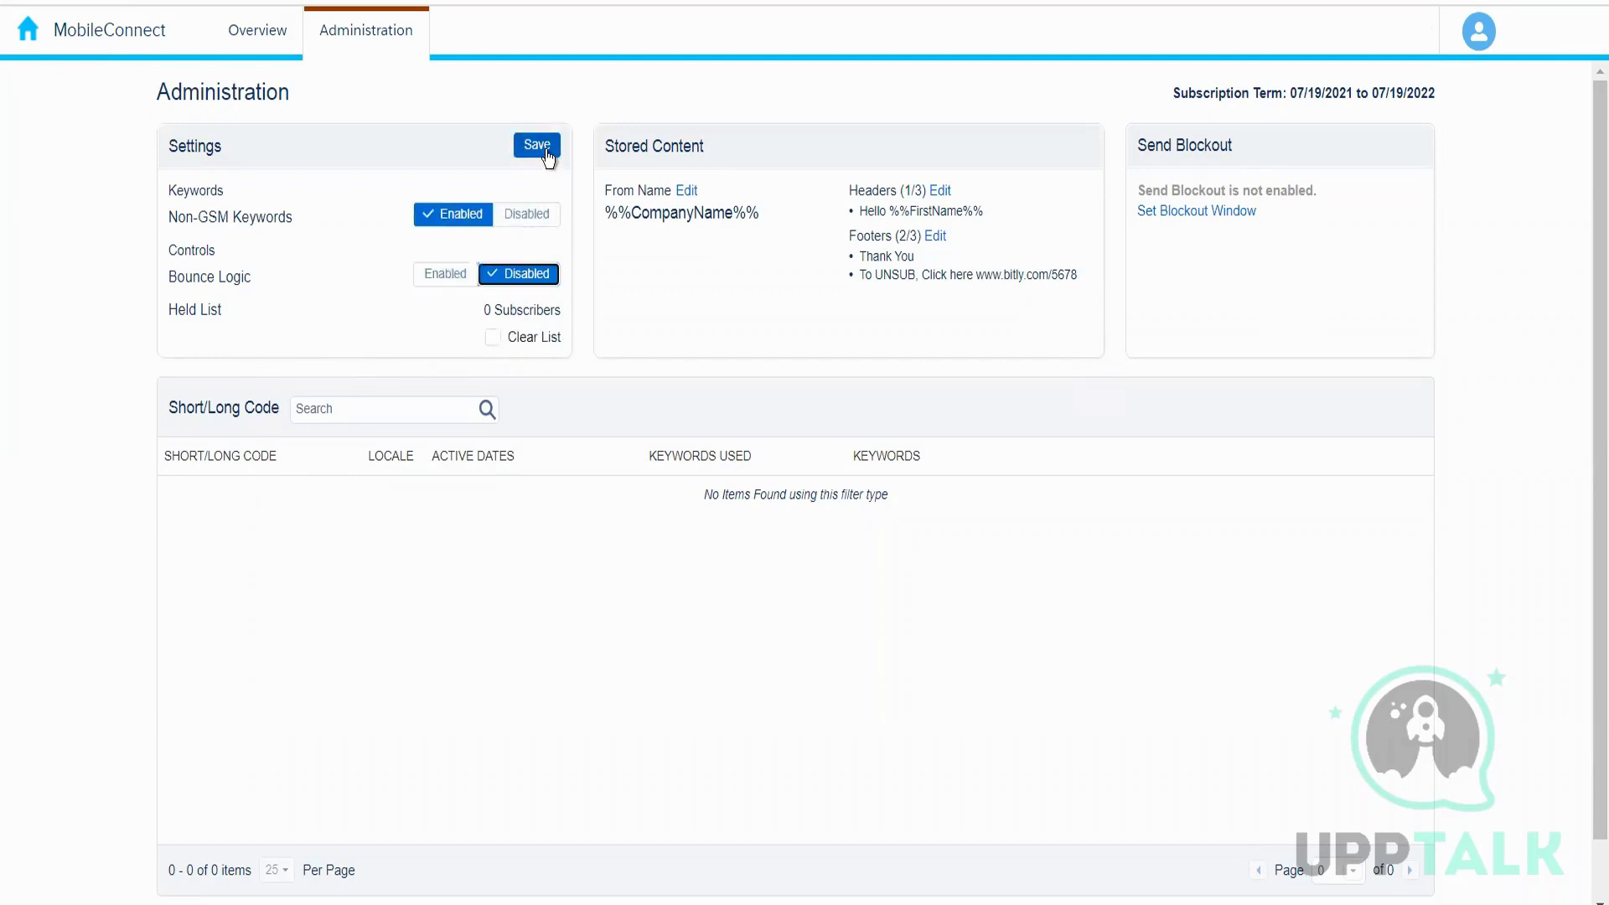
{"action": "left_click", "coordinate": [538, 144]}
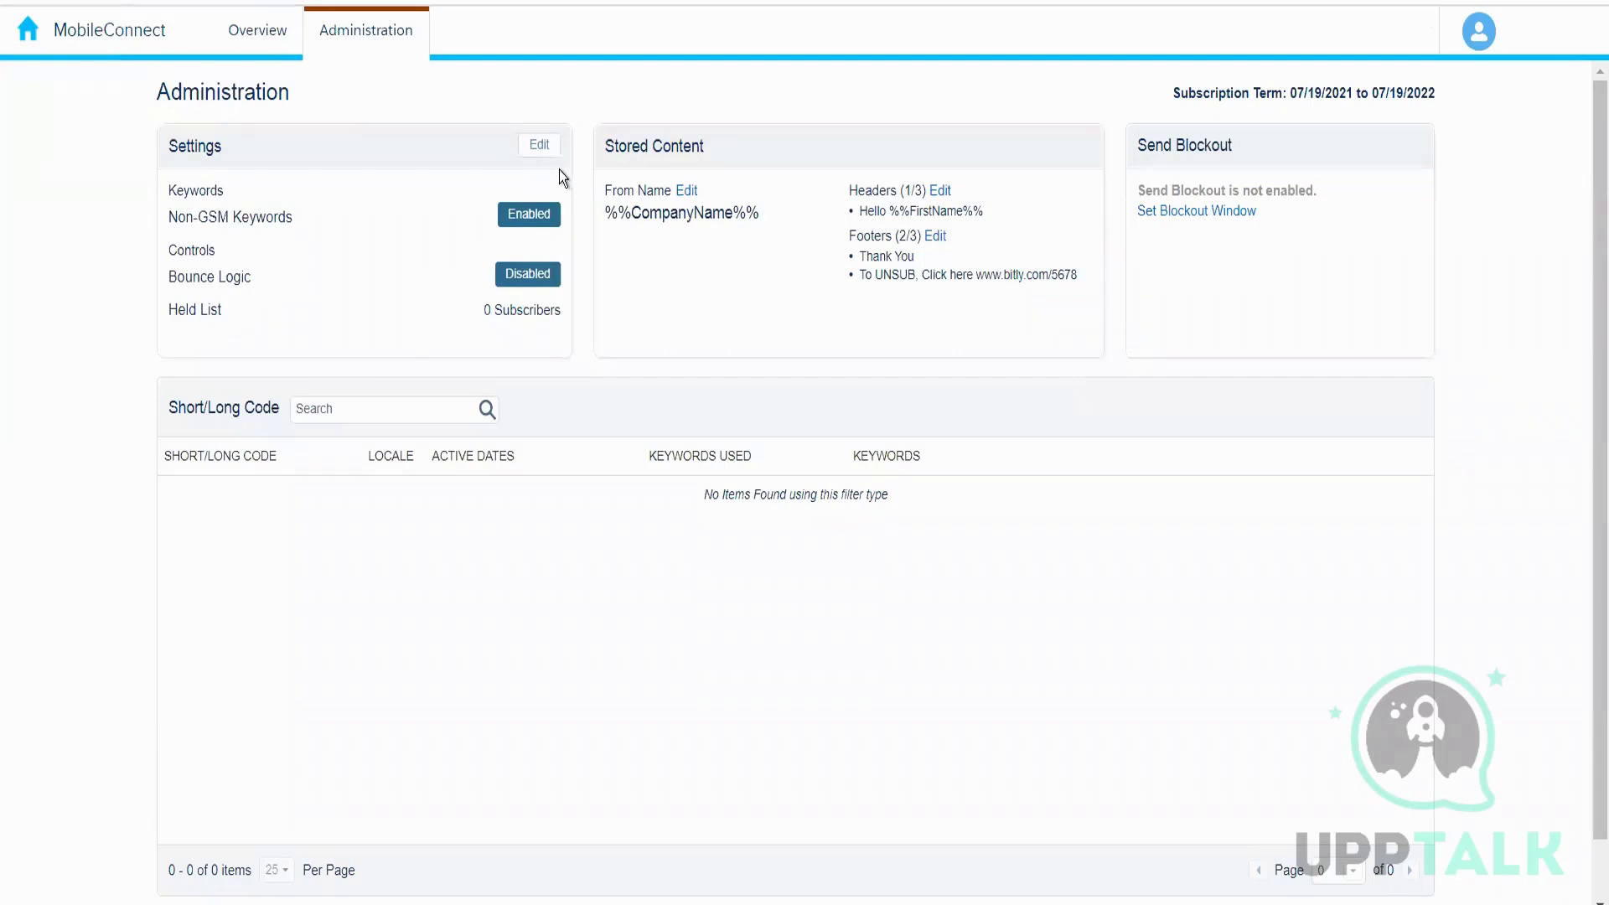
Set Bounce Logic back to Enabled in the Administration settings and save.
{"action": "left_click", "coordinate": [539, 146]}
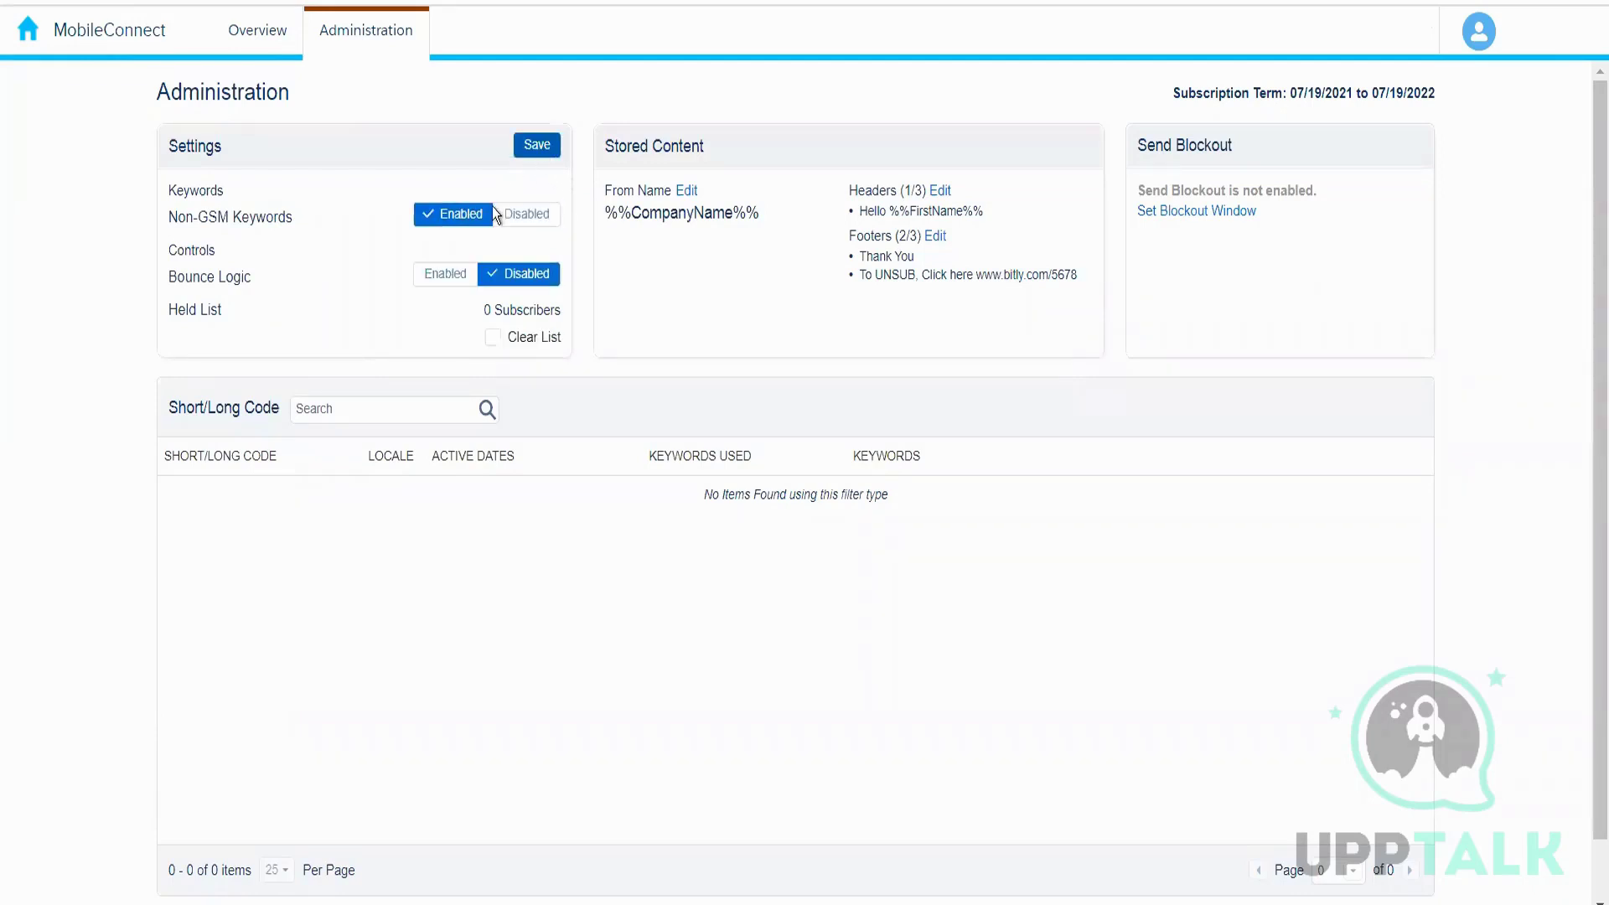
{"action": "left_click", "coordinate": [453, 274]}
{"action": "left_click", "coordinate": [541, 149]}
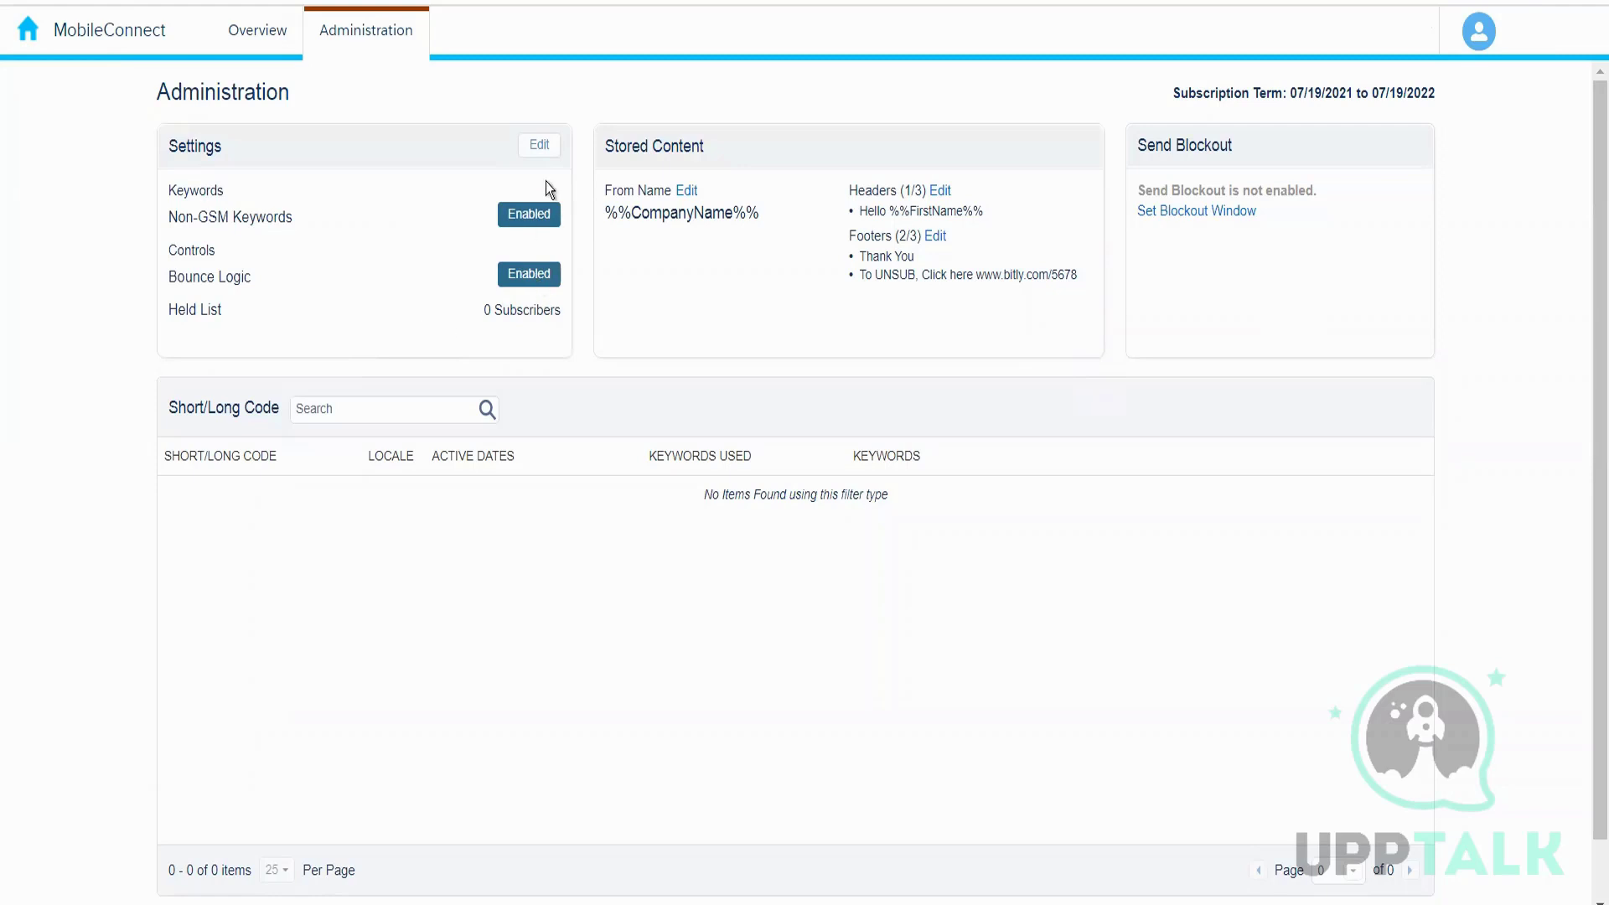
Request clearing the subscriber Held List, cancel the confirmation, and save the settings without clearing it.
{"action": "left_click", "coordinate": [538, 145]}
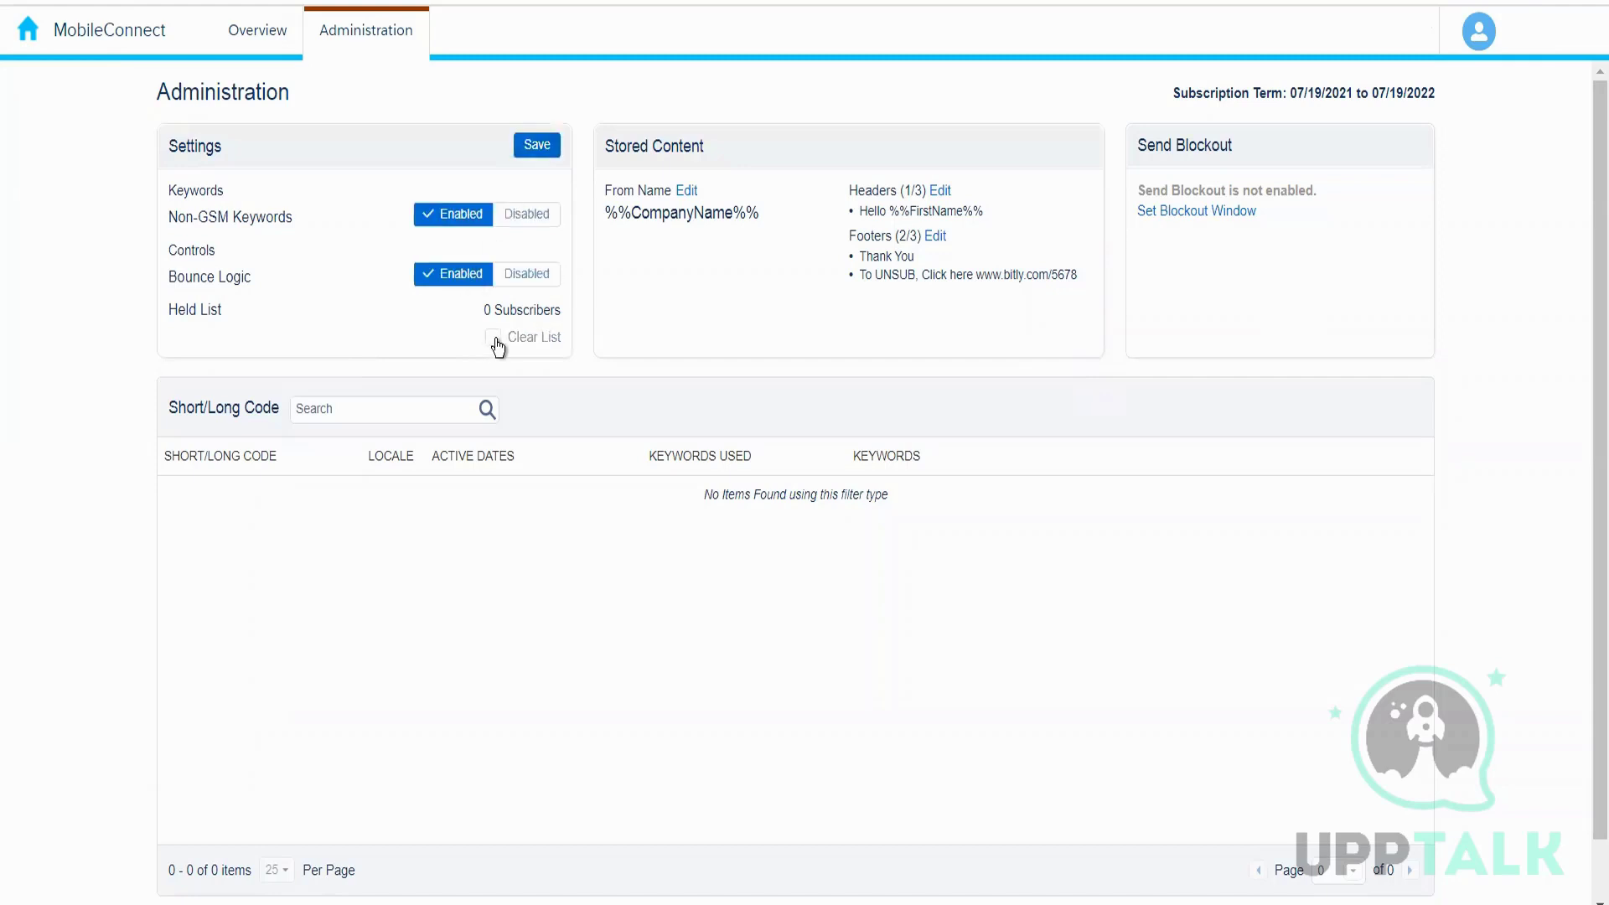
{"action": "left_click", "coordinate": [527, 335]}
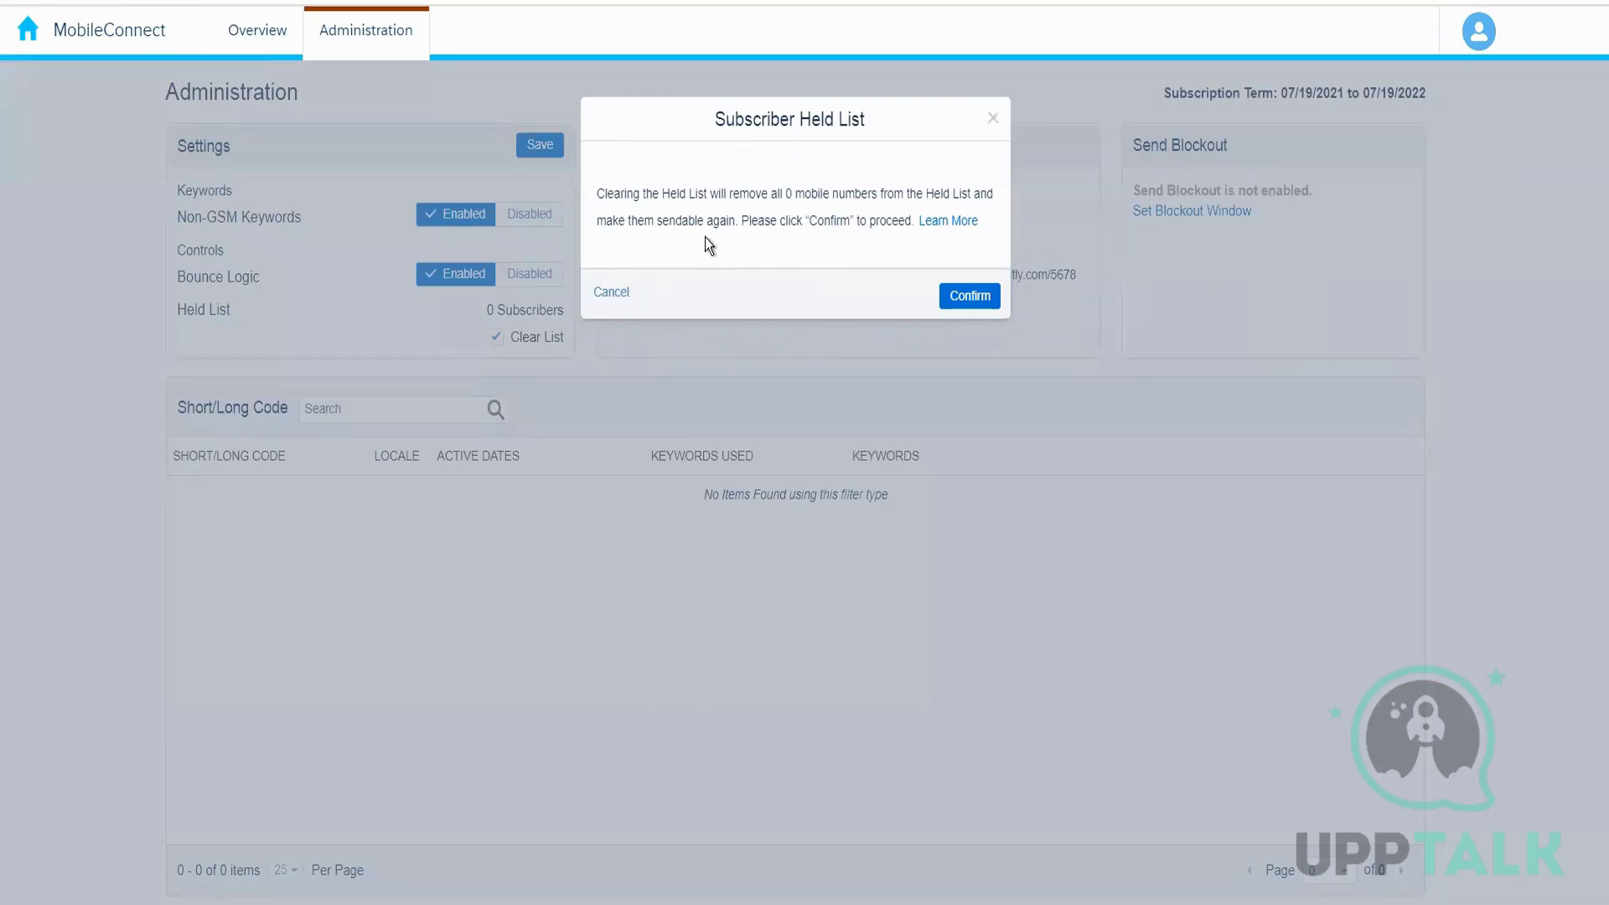
{"action": "left_click", "coordinate": [609, 292]}
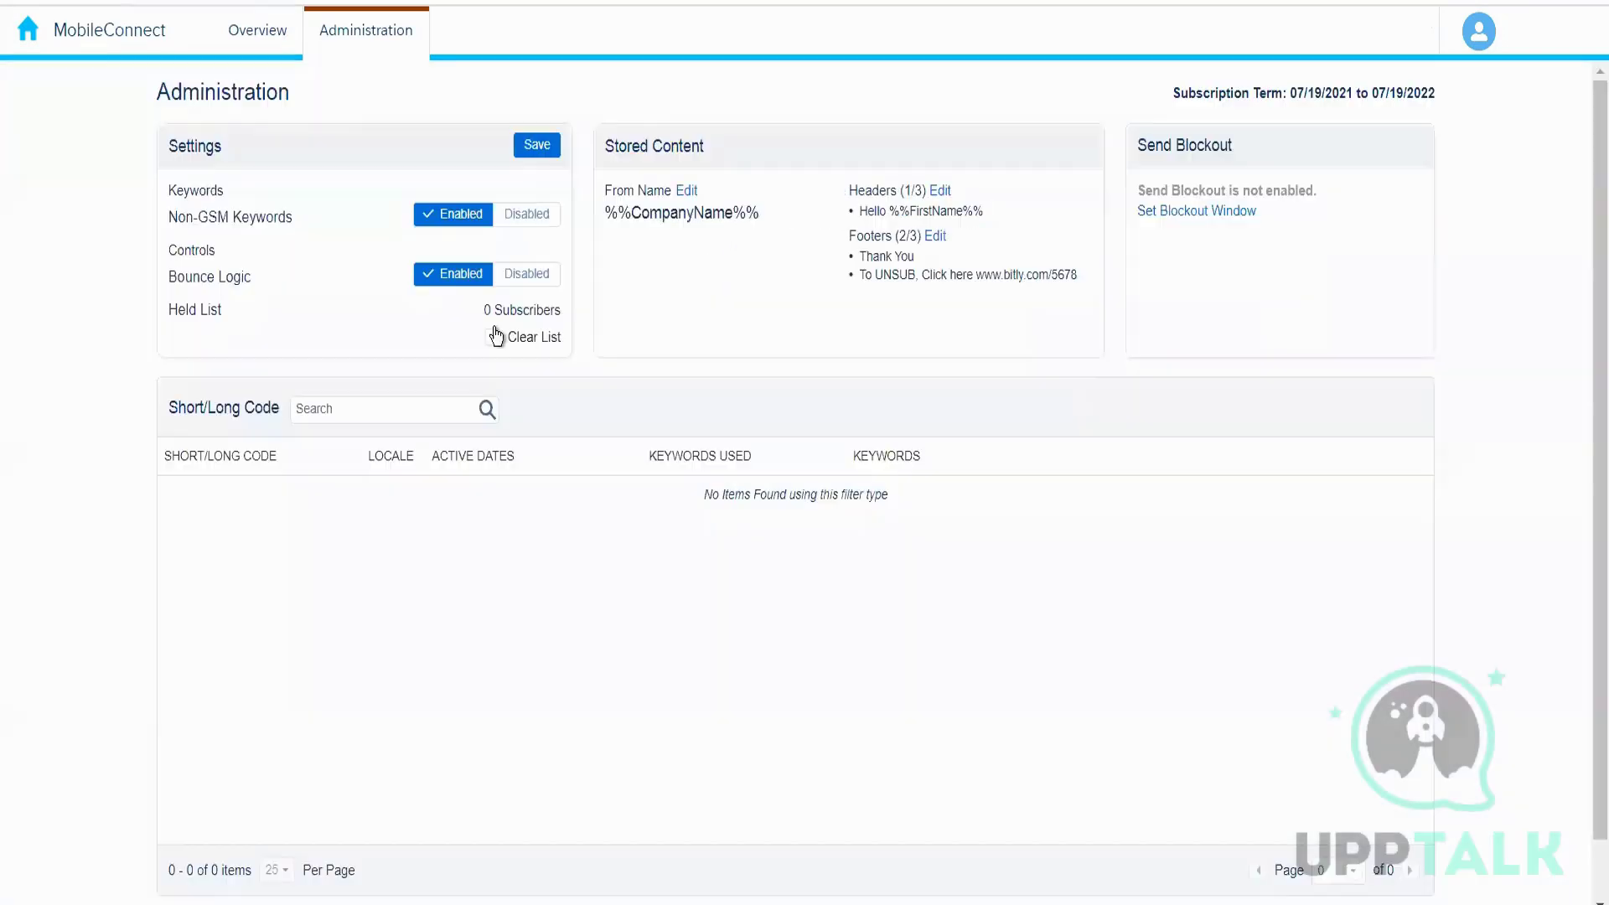
{"action": "left_click", "coordinate": [534, 149]}
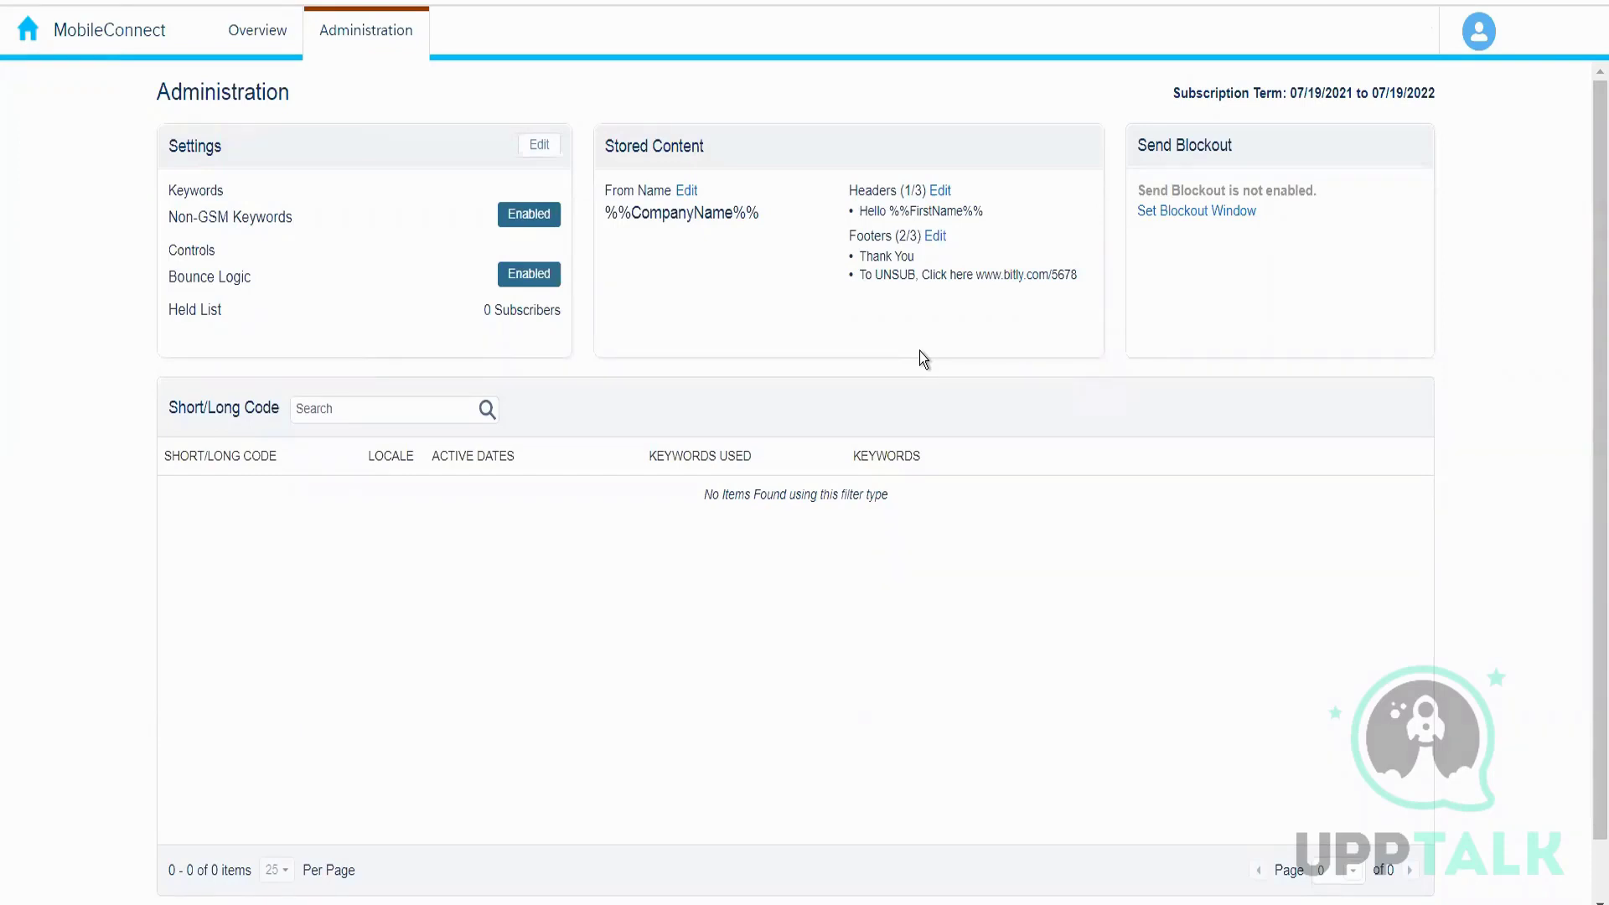
Change the stored From Name to "SMS Comm%%CompanyName%%" and save it.
{"action": "left_click", "coordinate": [687, 192]}
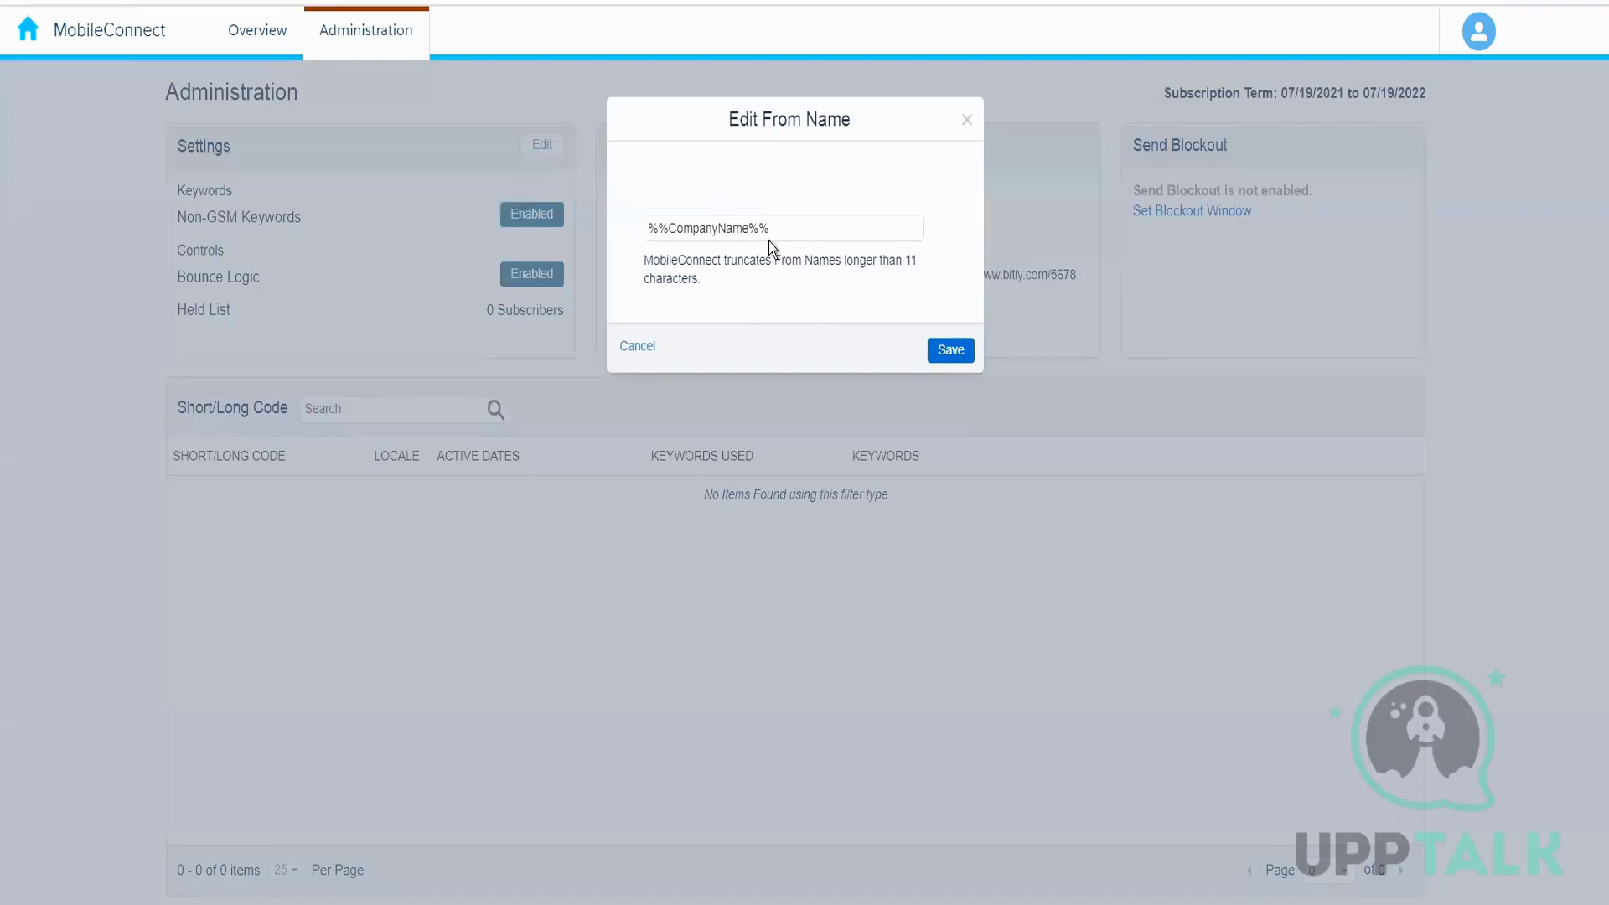
{"action": "left_click_drag", "start_coordinate": [783, 240], "coordinate": [596, 243]}
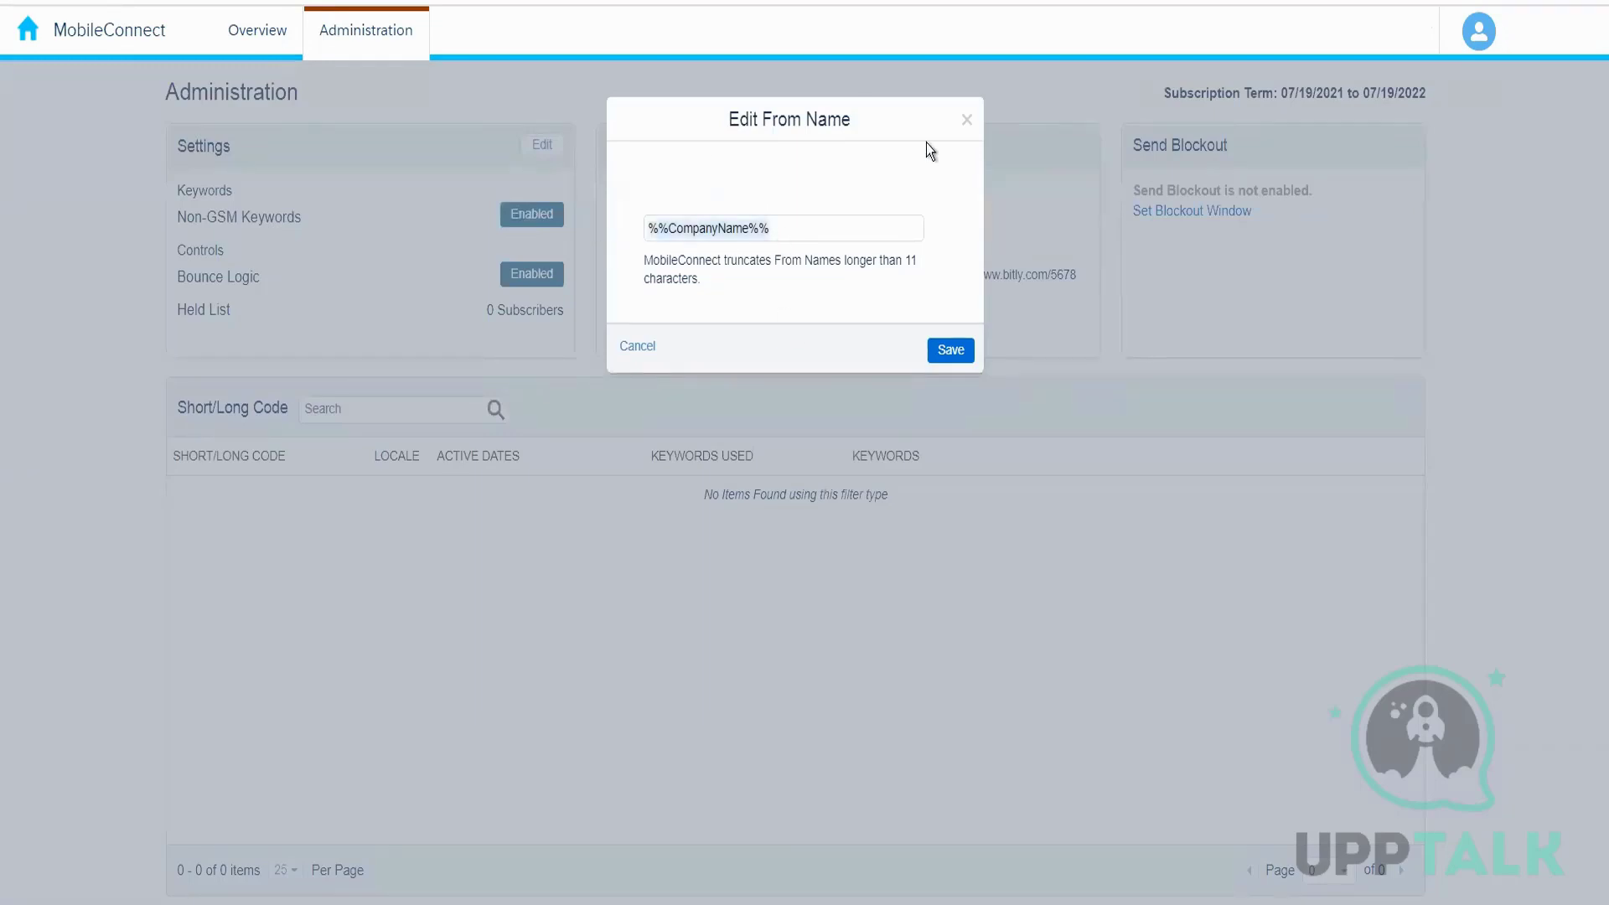
{"action": "left_click", "coordinate": [648, 230]}
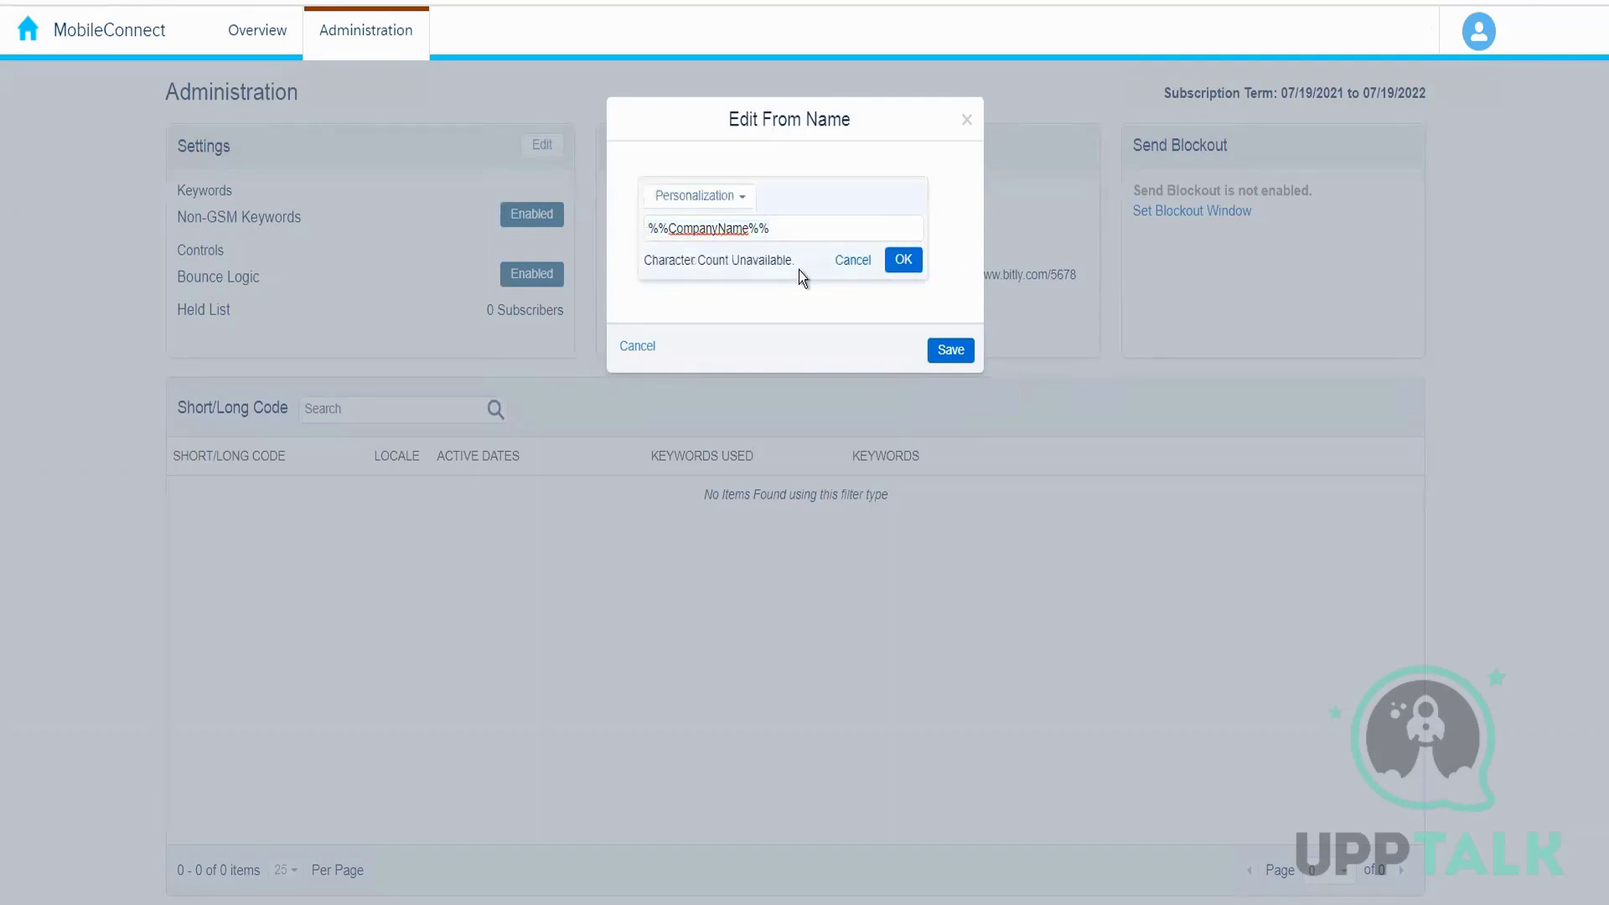
{"action": "type", "text": "Than"}
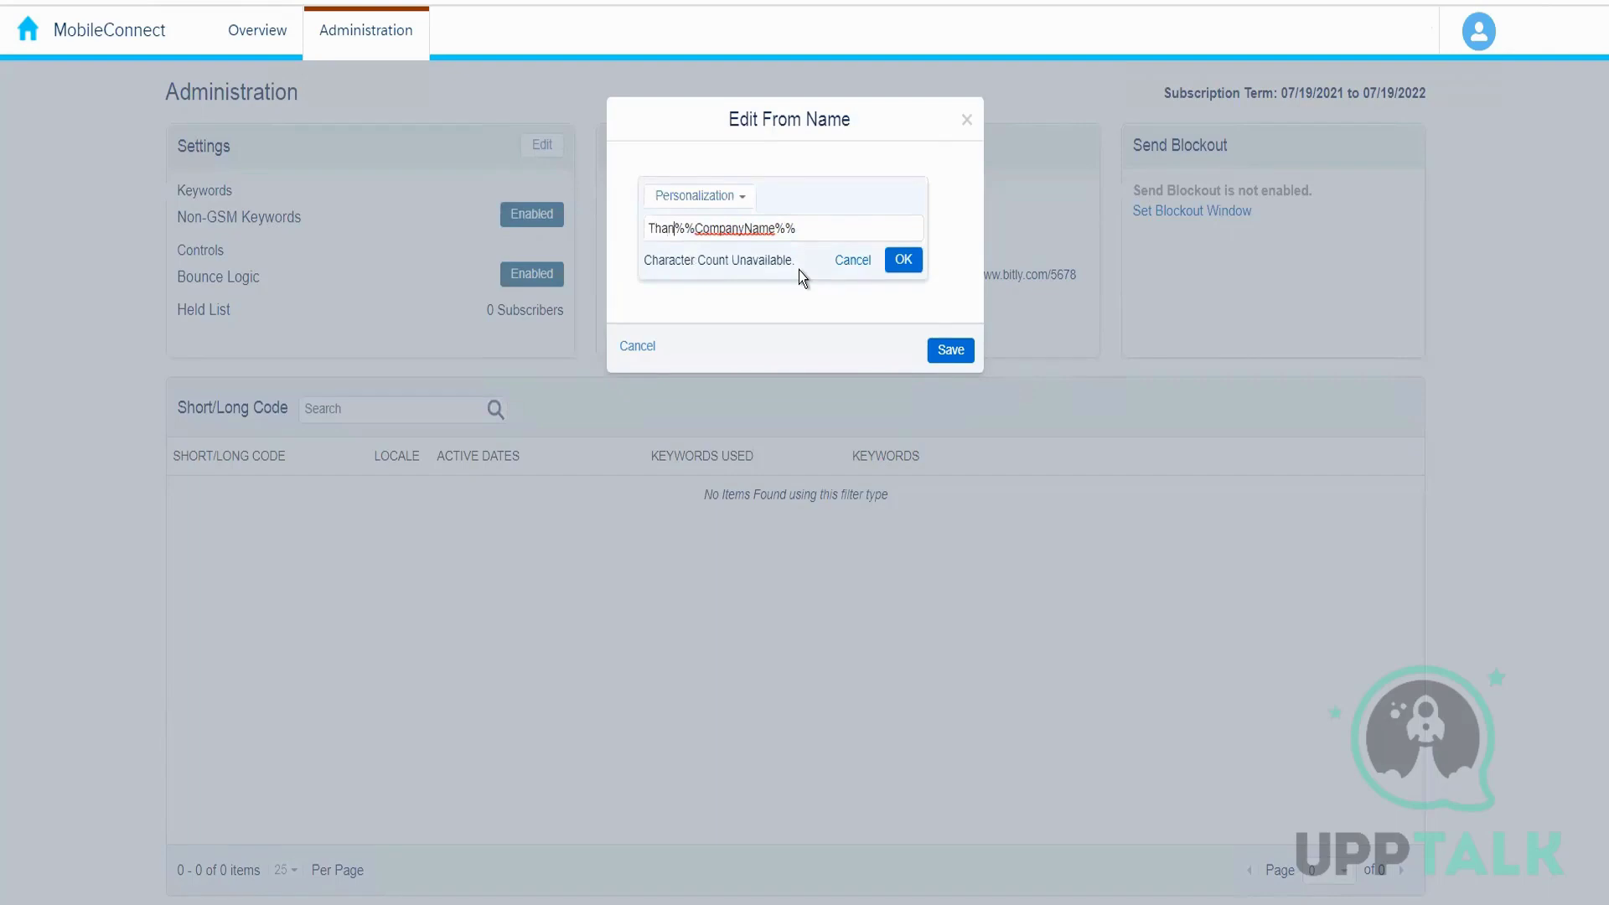
{"action": "key", "text": "BackSpace"}
{"action": "key", "text": "BackSpace"}
{"action": "key", "text": "BackSpace"}
{"action": "key", "text": "BackSpace"}
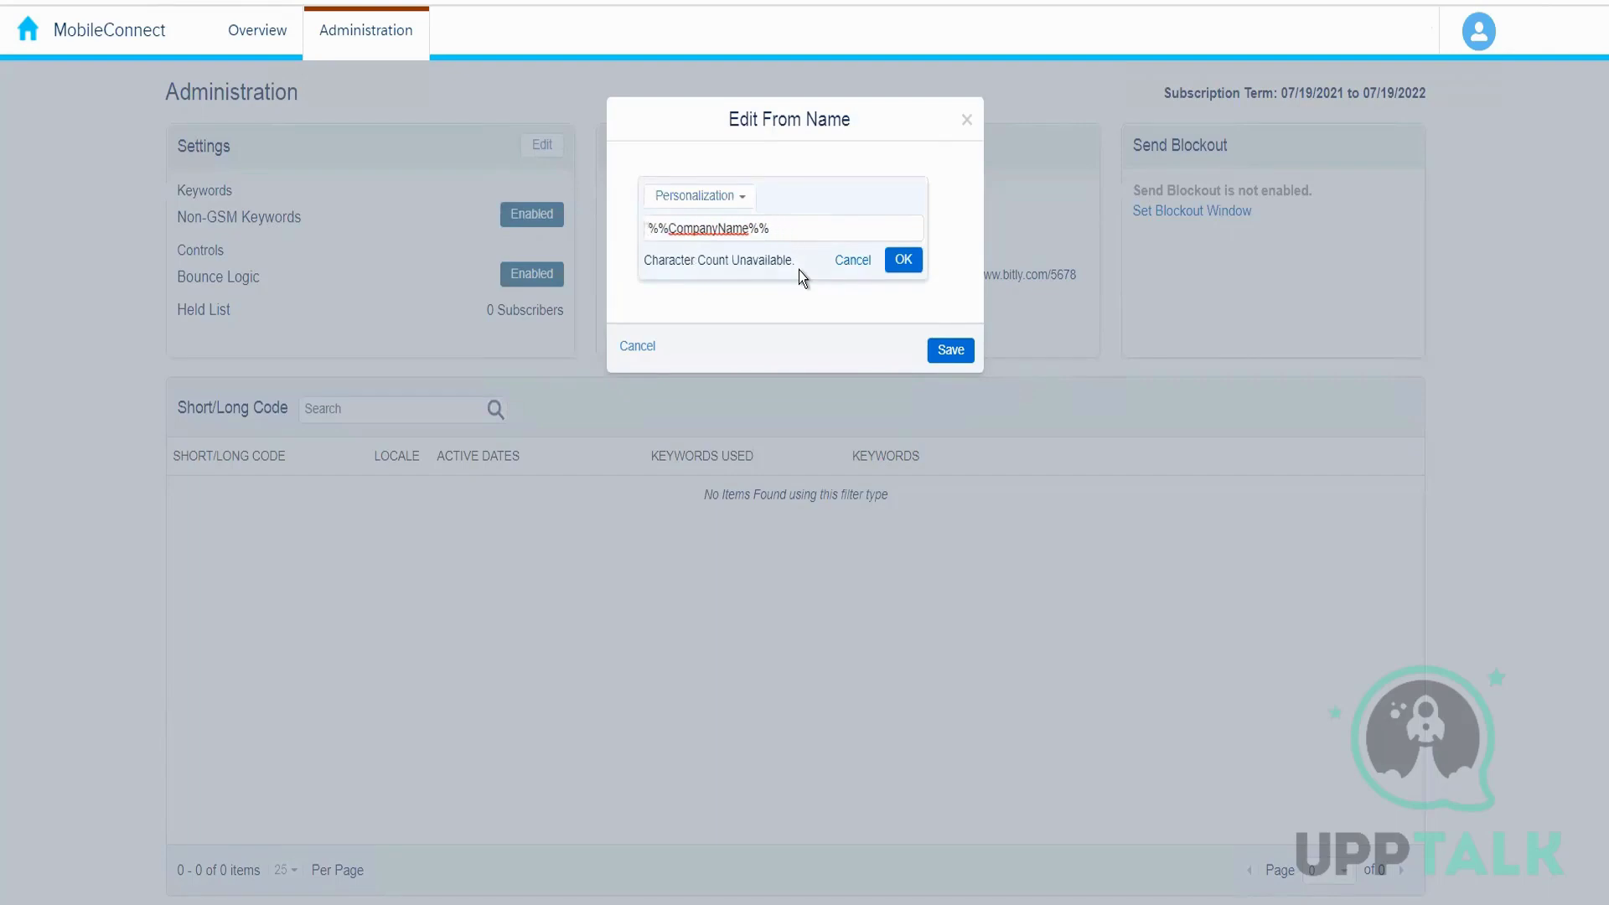
{"action": "type", "text": "SMS "}
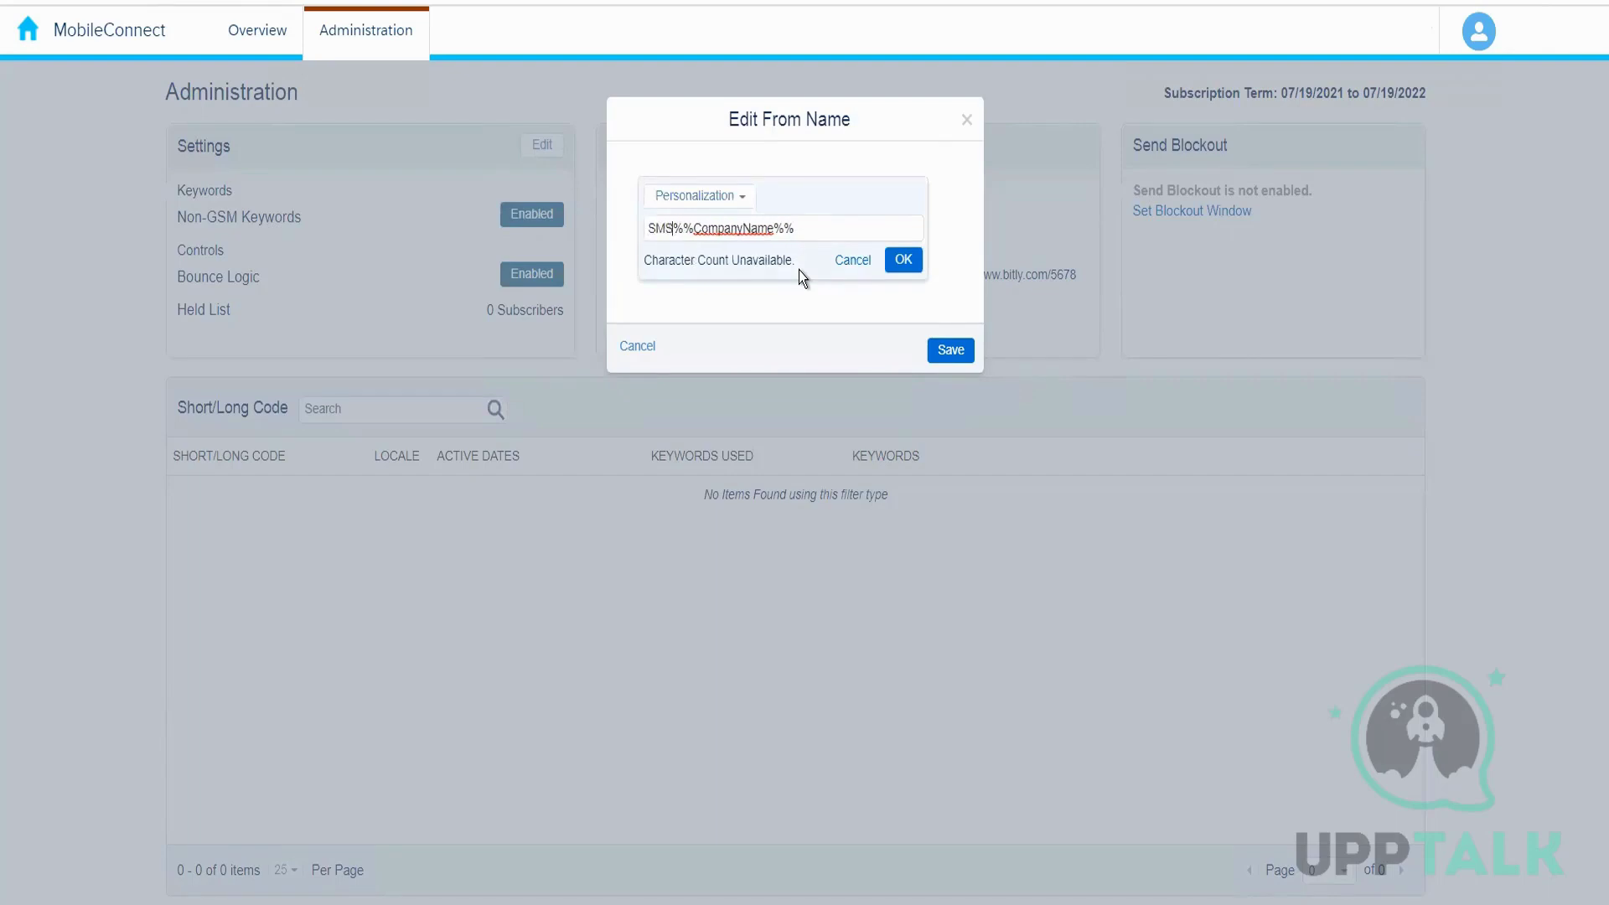
{"action": "type", "text": "Comm"}
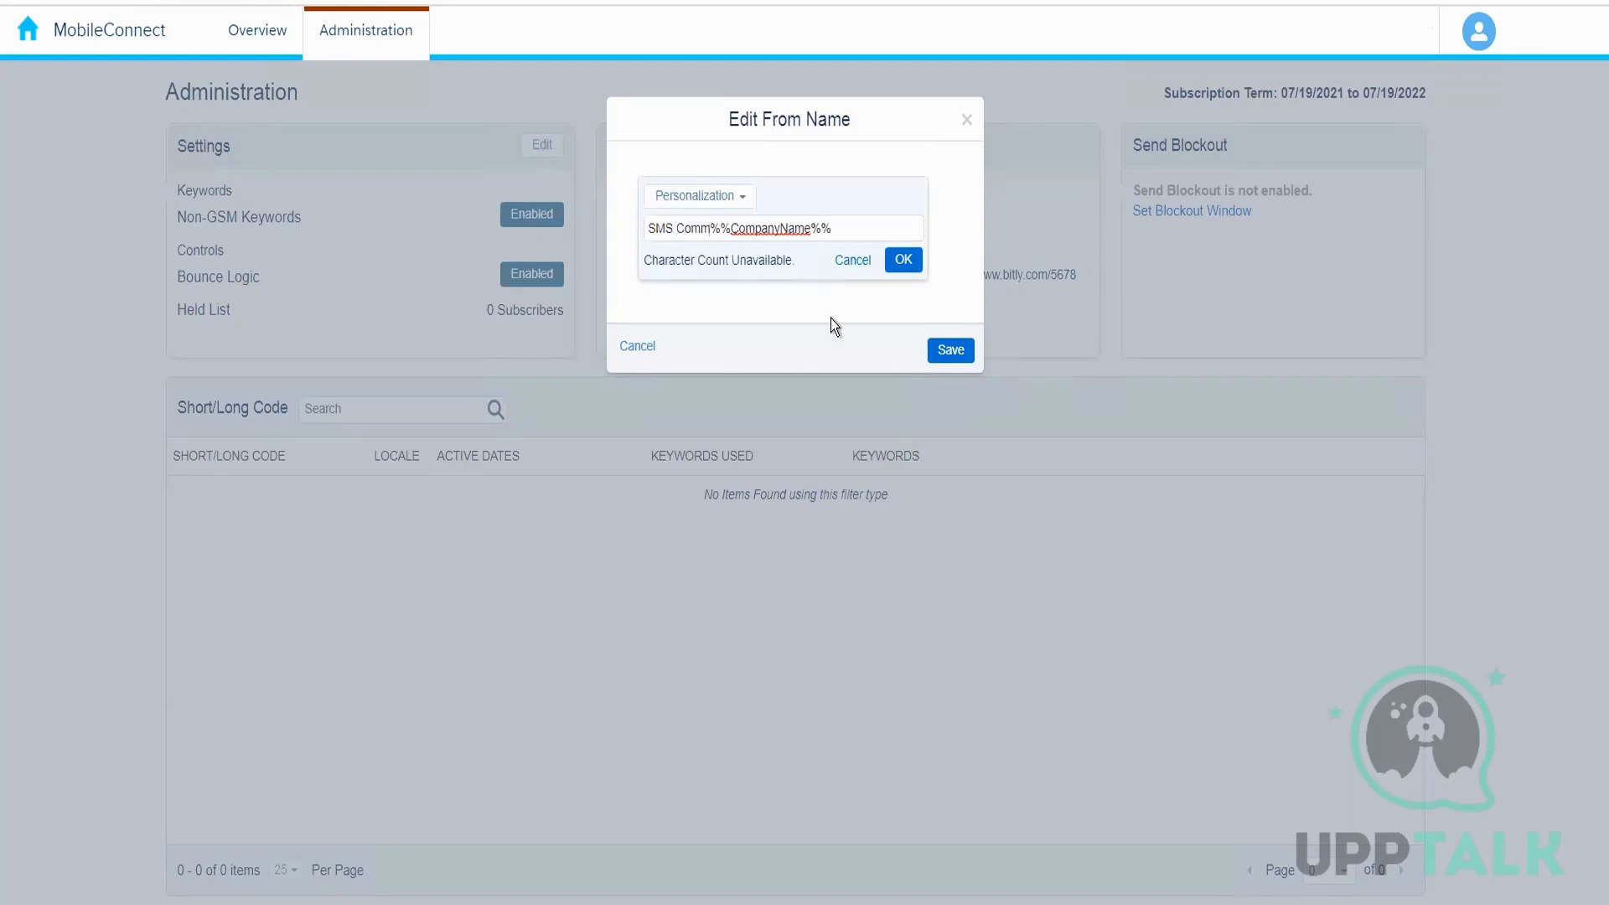
{"action": "left_click", "coordinate": [899, 268]}
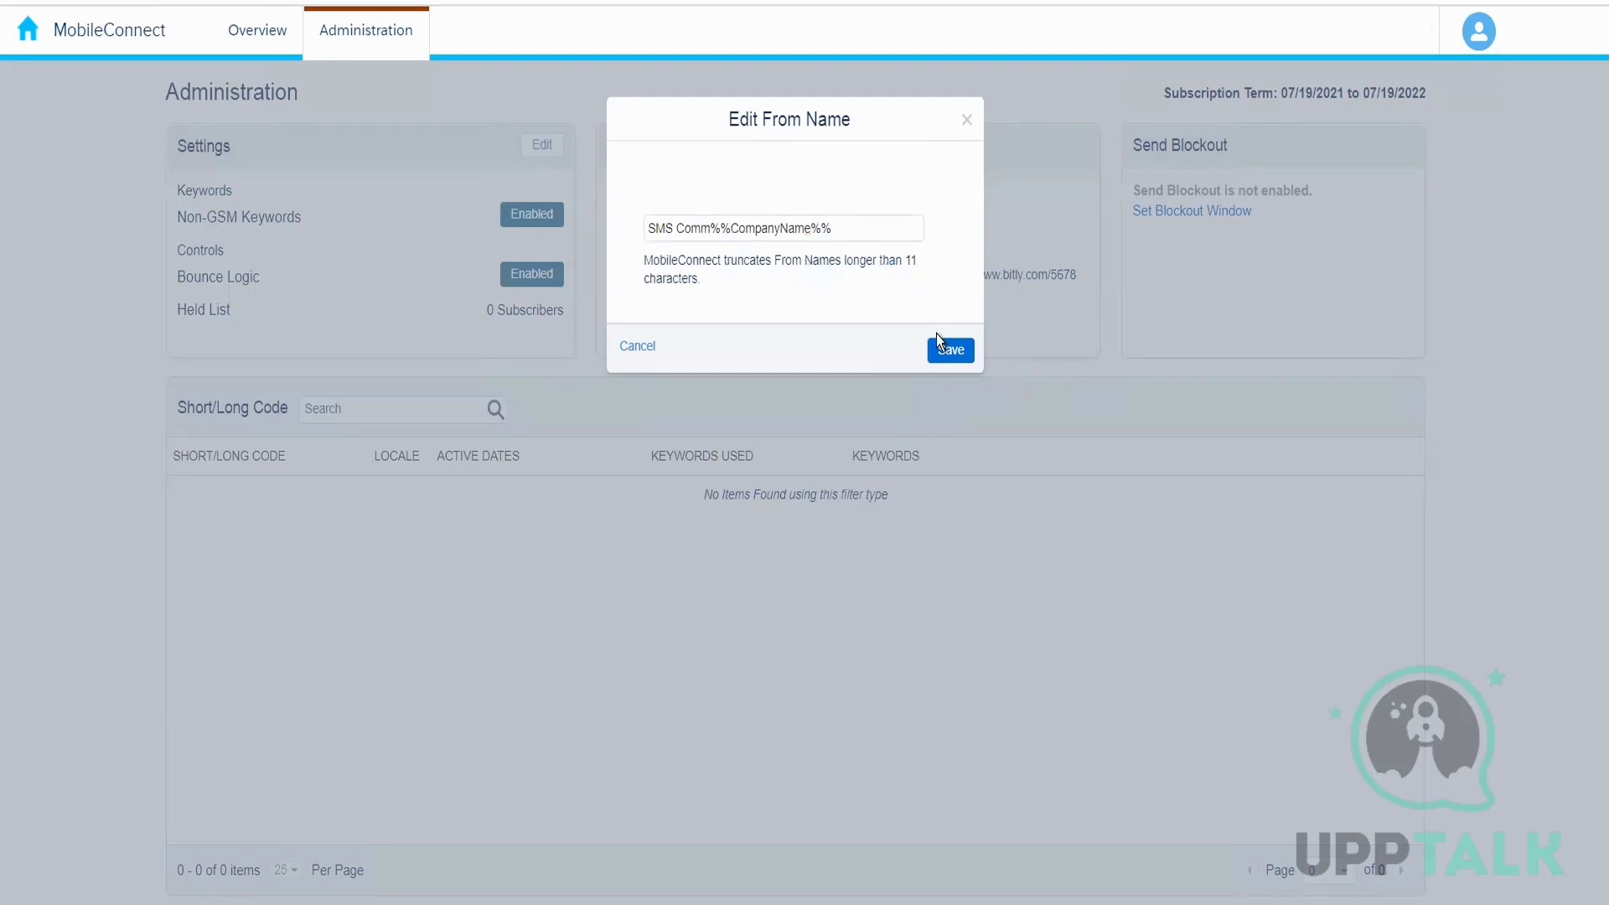
{"action": "left_click", "coordinate": [952, 350]}
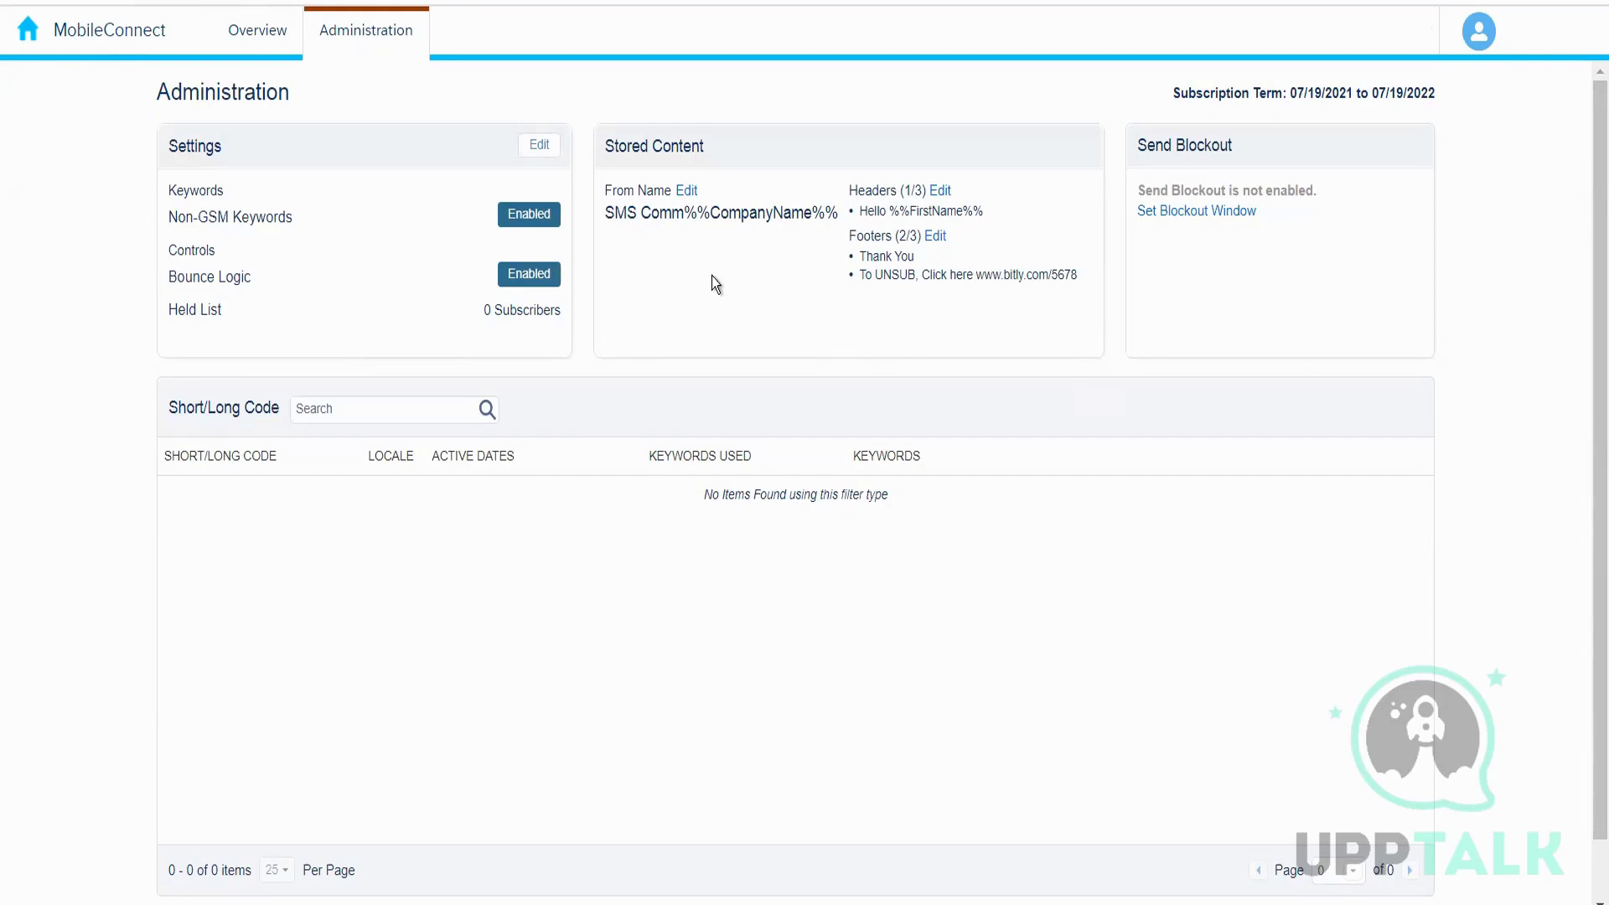
View the stored message headers in the Headers dialog and close it without changes.
{"action": "left_click", "coordinate": [943, 194]}
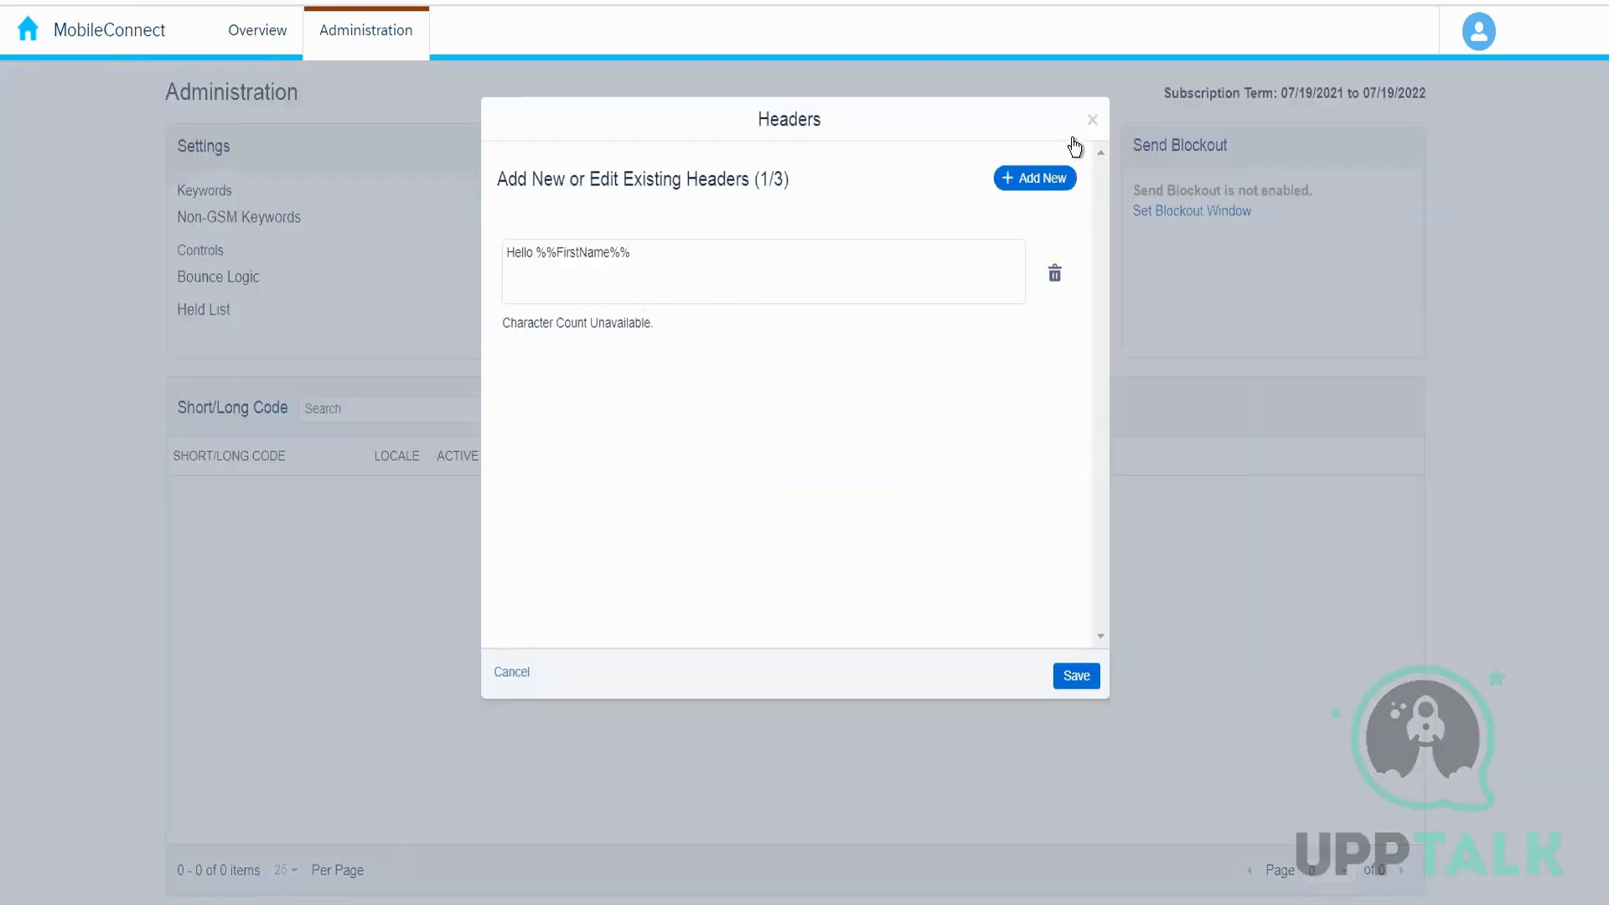
{"action": "left_click", "coordinate": [1094, 122]}
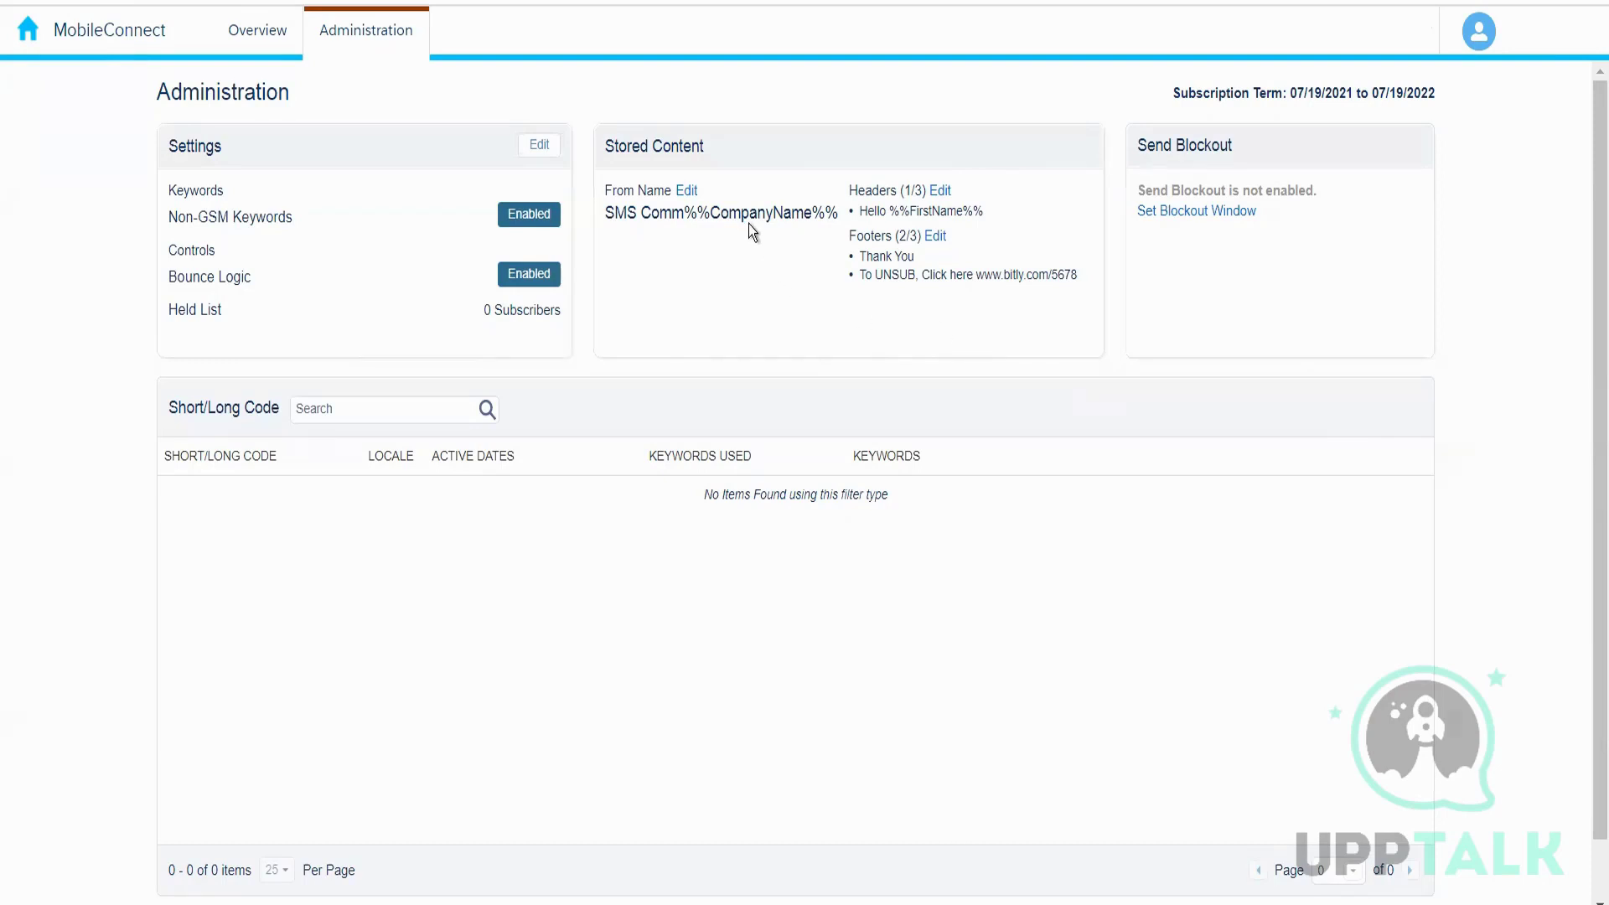
Change the stored From Name to "%%CompanyName%%" by removing the "SMS Comm" prefix, and save it.
{"action": "left_click", "coordinate": [687, 191]}
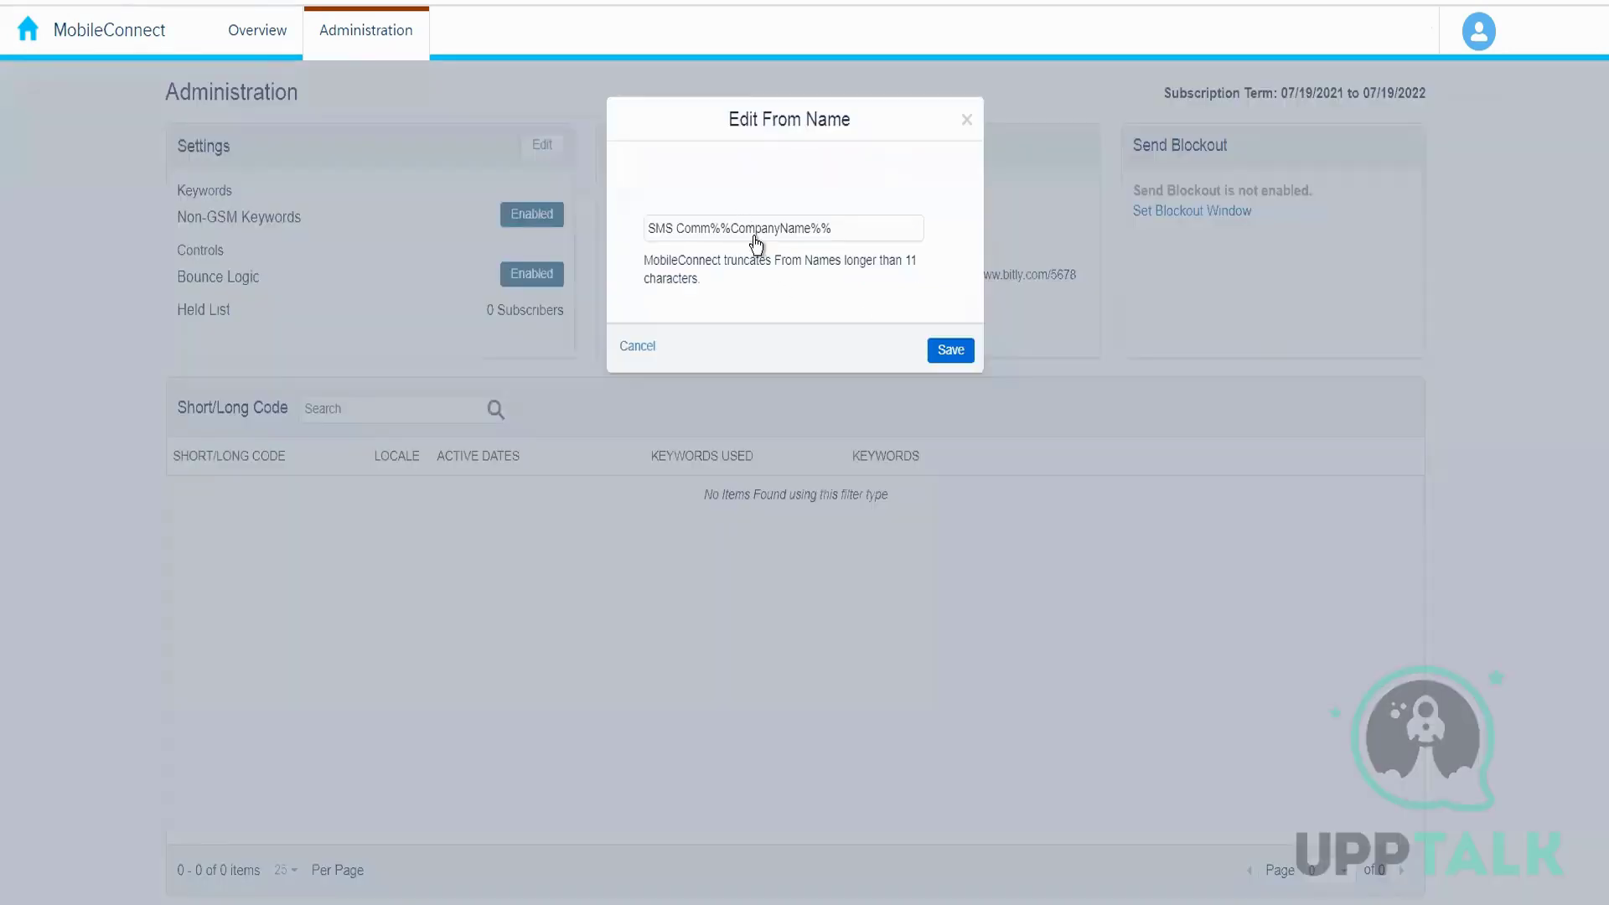
{"action": "left_click", "coordinate": [710, 230]}
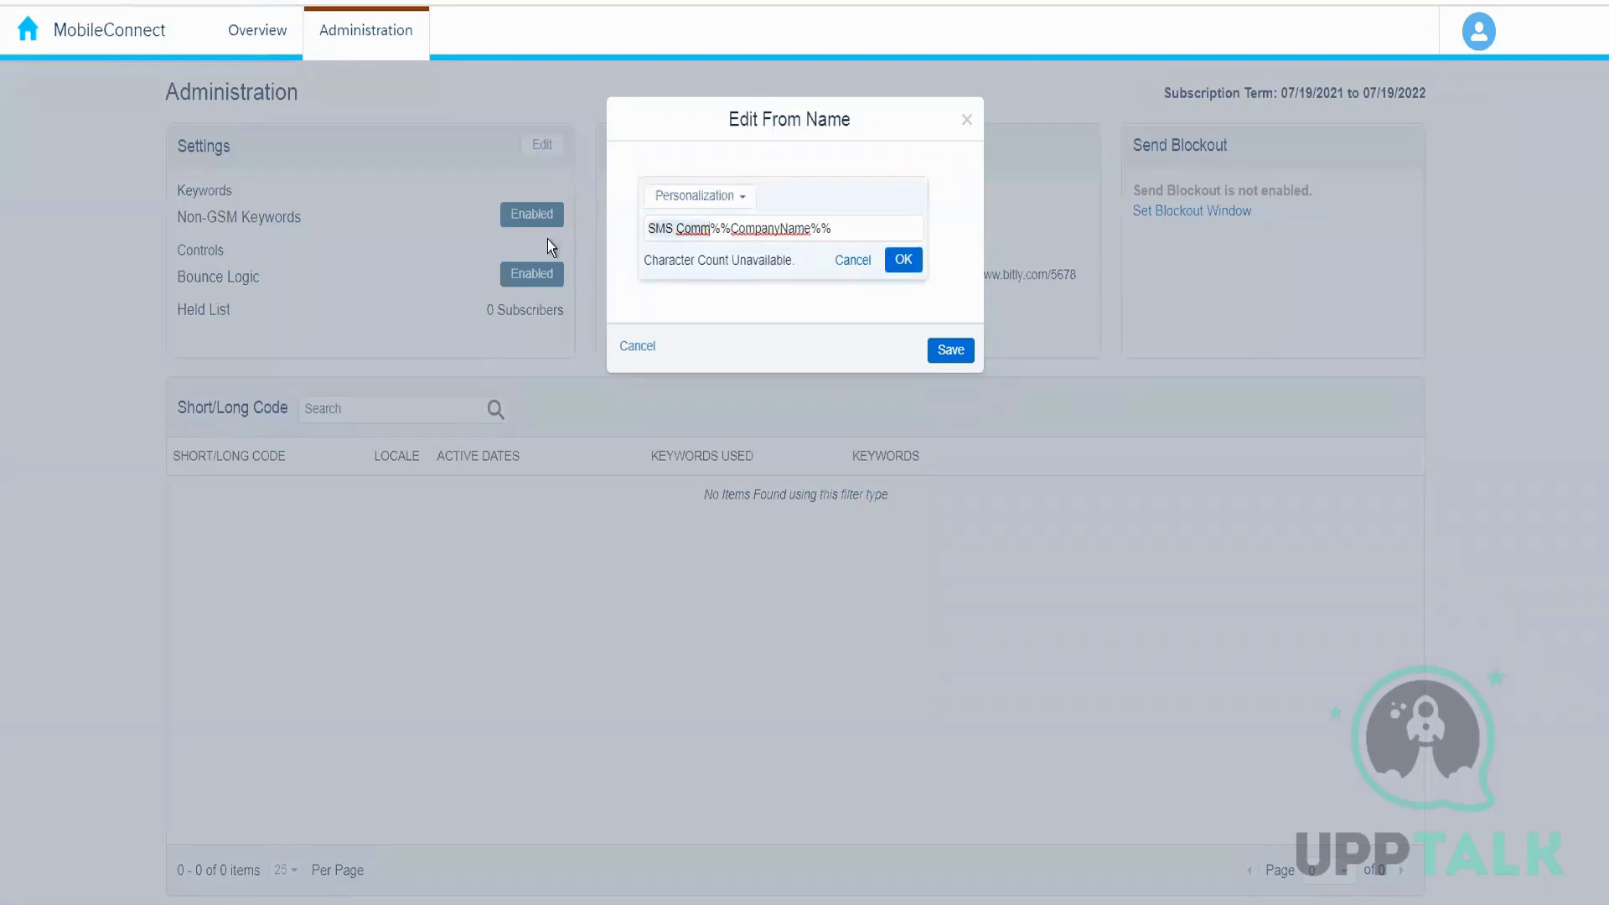
{"action": "key", "text": "BackSpace"}
{"action": "key", "text": "BackSpace"}
{"action": "key", "text": "BackSpace"}
{"action": "key", "text": "BackSpace"}
{"action": "key", "text": "BackSpace"}
{"action": "key", "text": "BackSpace"}
{"action": "key", "text": "BackSpace"}
{"action": "key", "text": "BackSpace"}
{"action": "left_click", "coordinate": [902, 259]}
{"action": "left_click", "coordinate": [947, 352]}
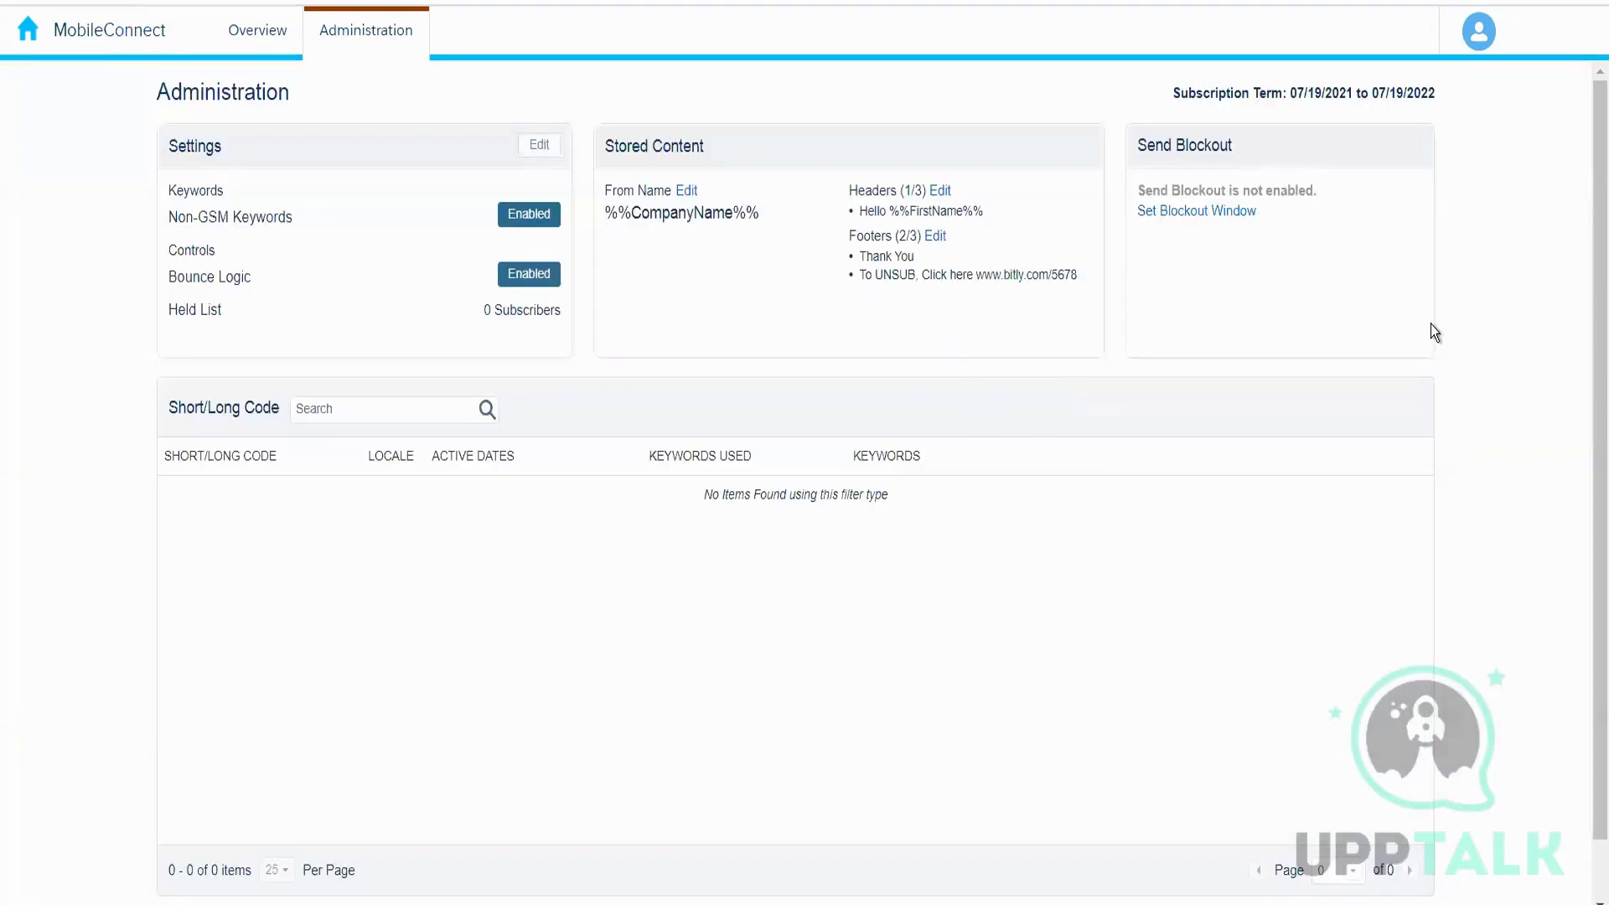
Go to the MobileConnect Overview page and start a new message from the Outbound template, proceeding to its Define Properties stage.
{"action": "scroll", "coordinate": [1590, 277], "scroll_direction": "down", "scroll_amount": 1}
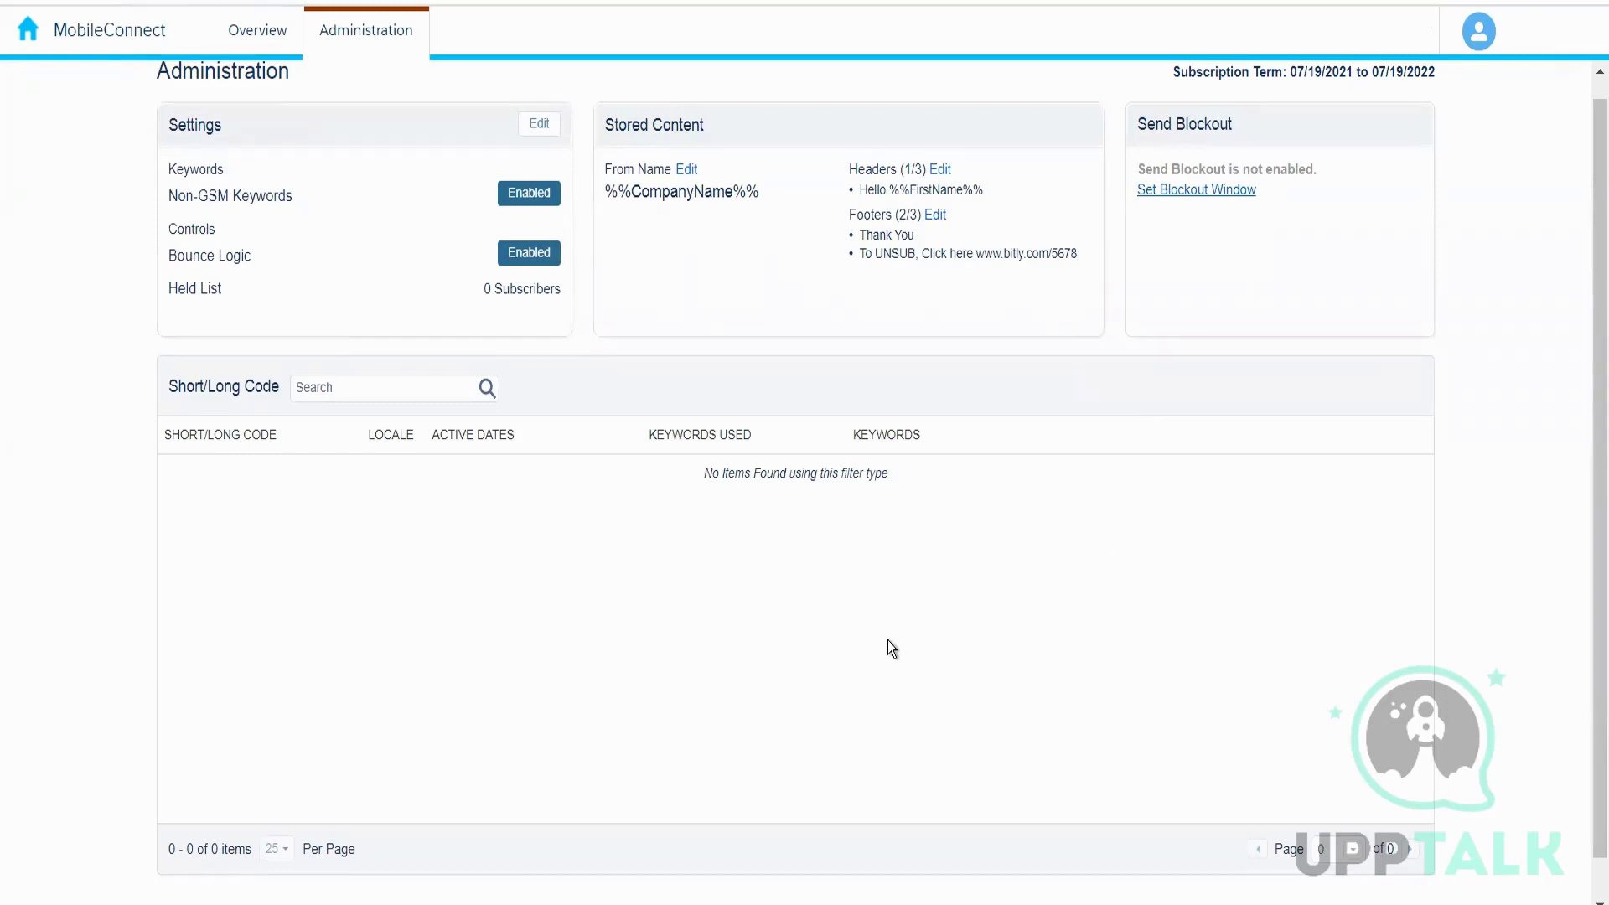
{"action": "left_click_drag", "start_coordinate": [1591, 316], "coordinate": [1595, 146]}
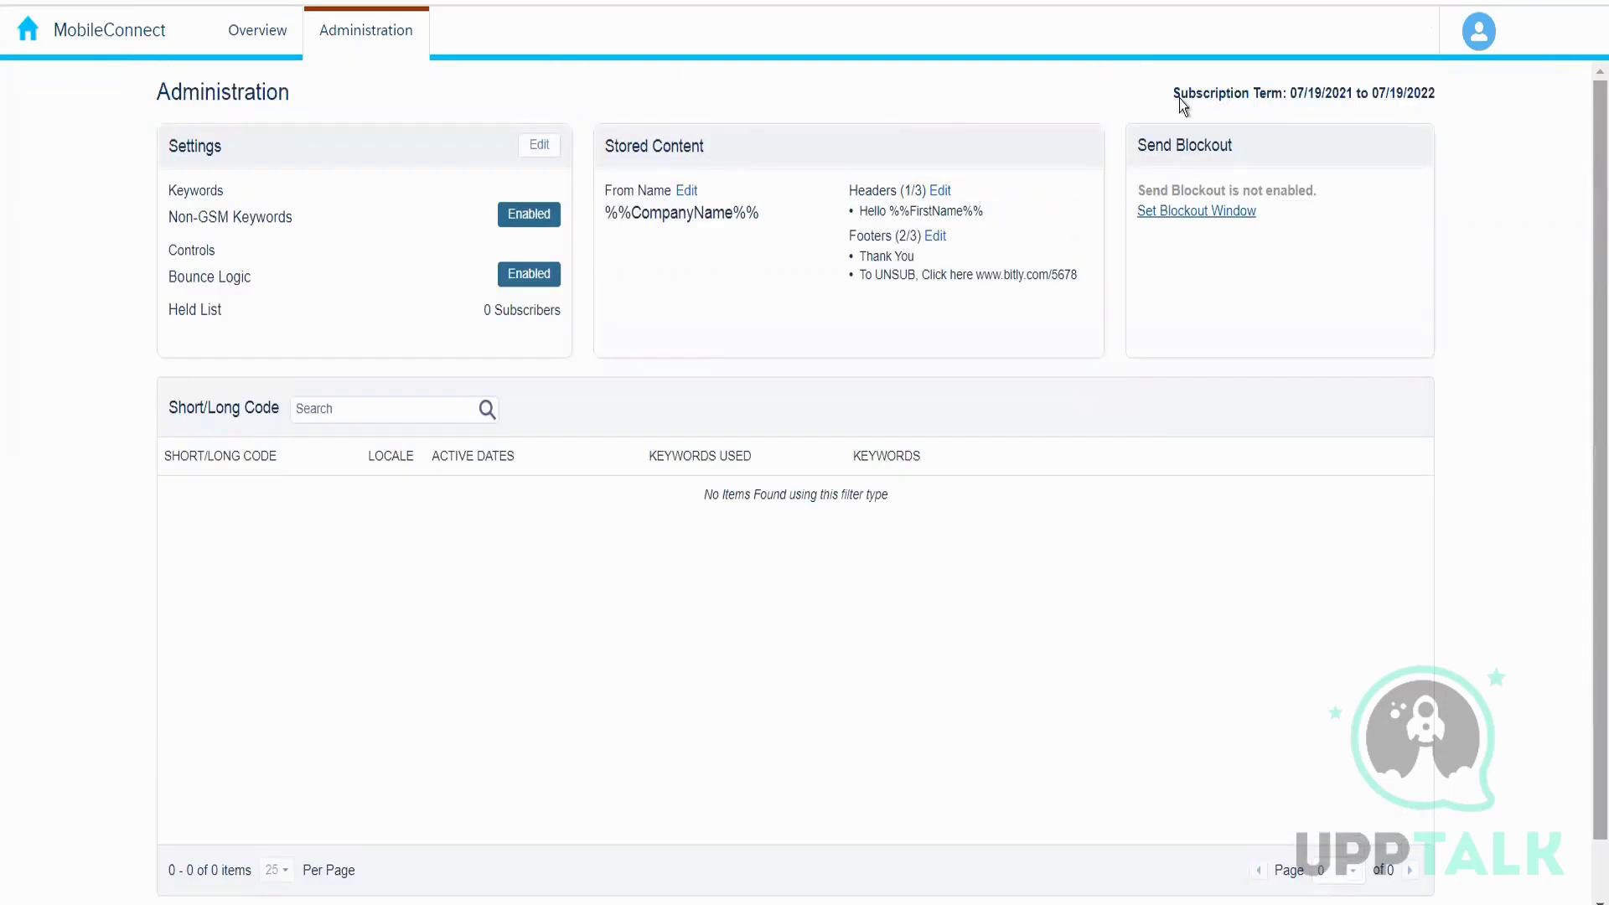
{"action": "left_click", "coordinate": [241, 51]}
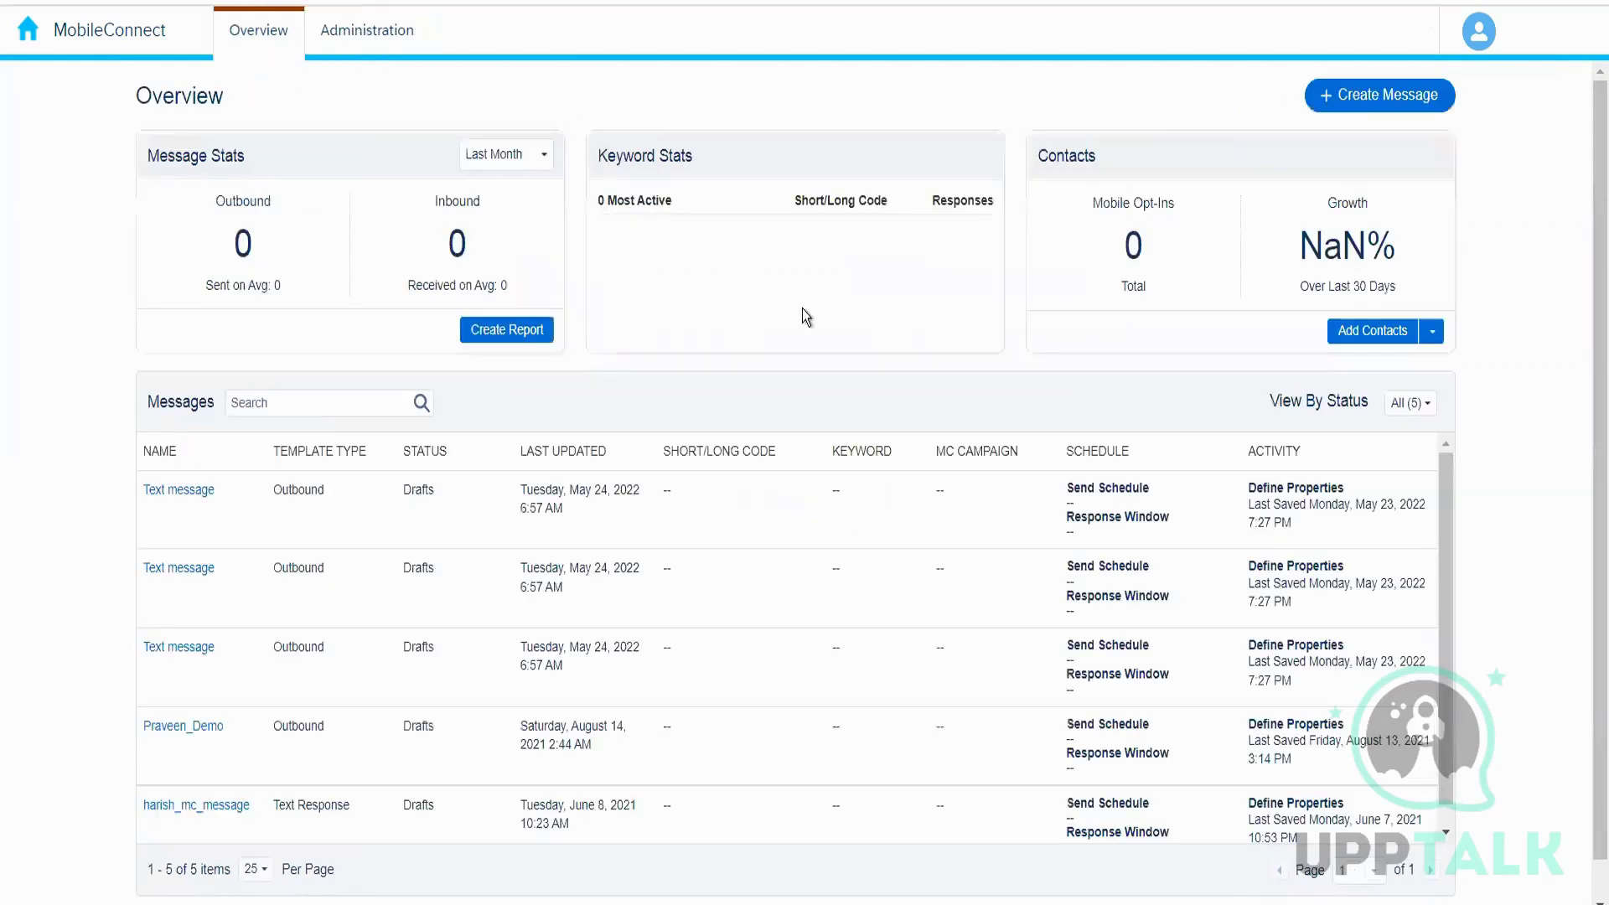
{"action": "left_click", "coordinate": [1359, 106]}
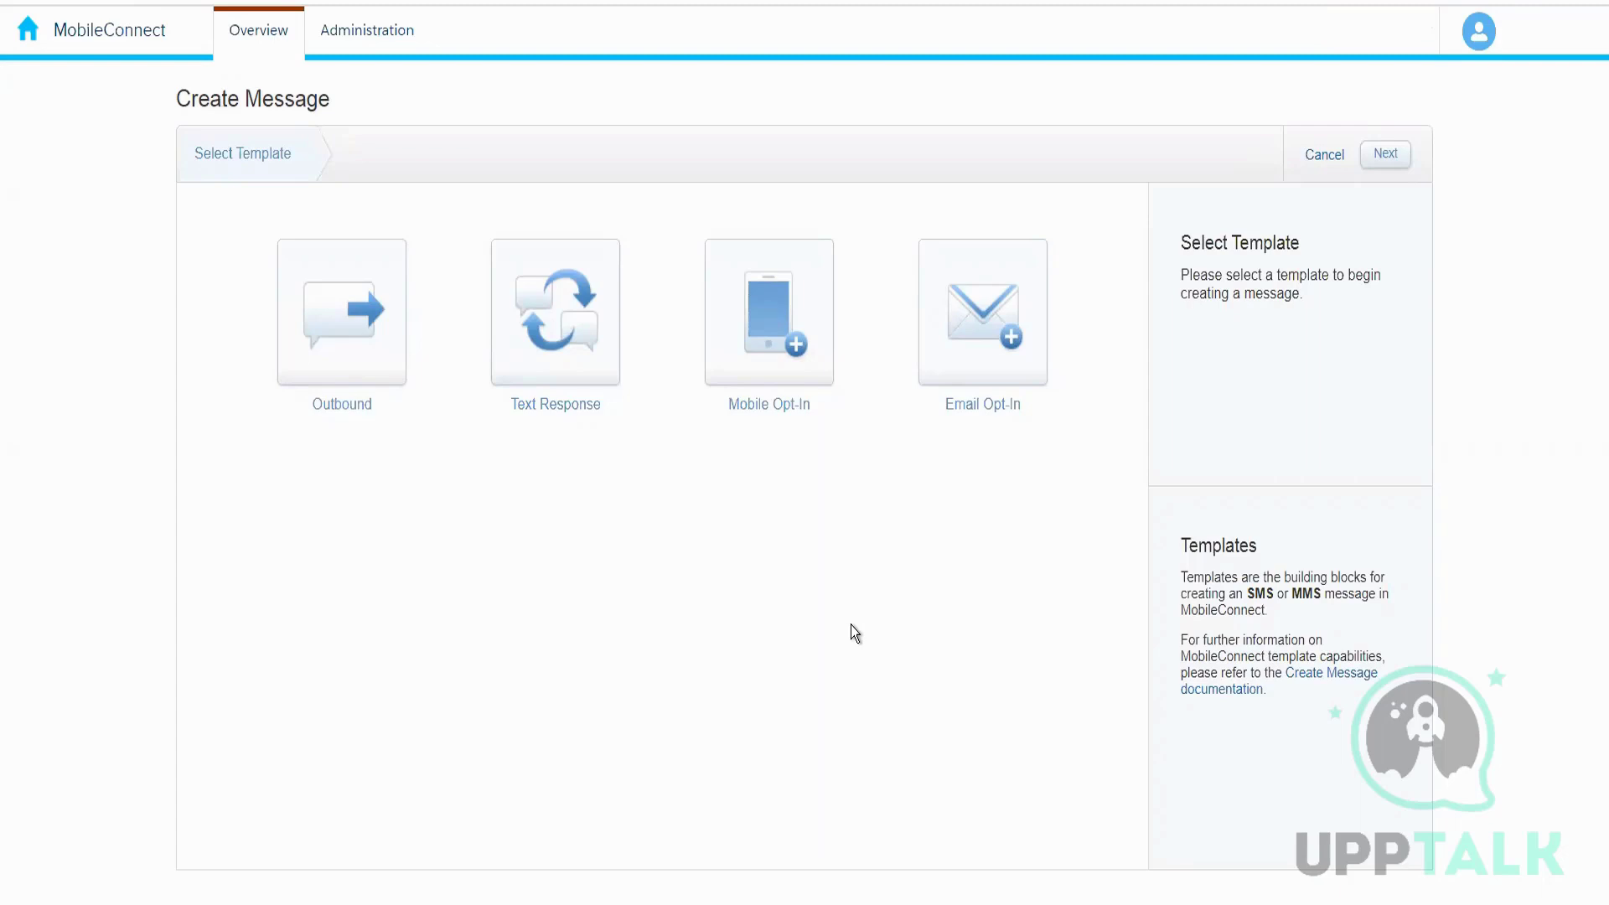
{"action": "left_click", "coordinate": [362, 320]}
{"action": "left_click", "coordinate": [1387, 157]}
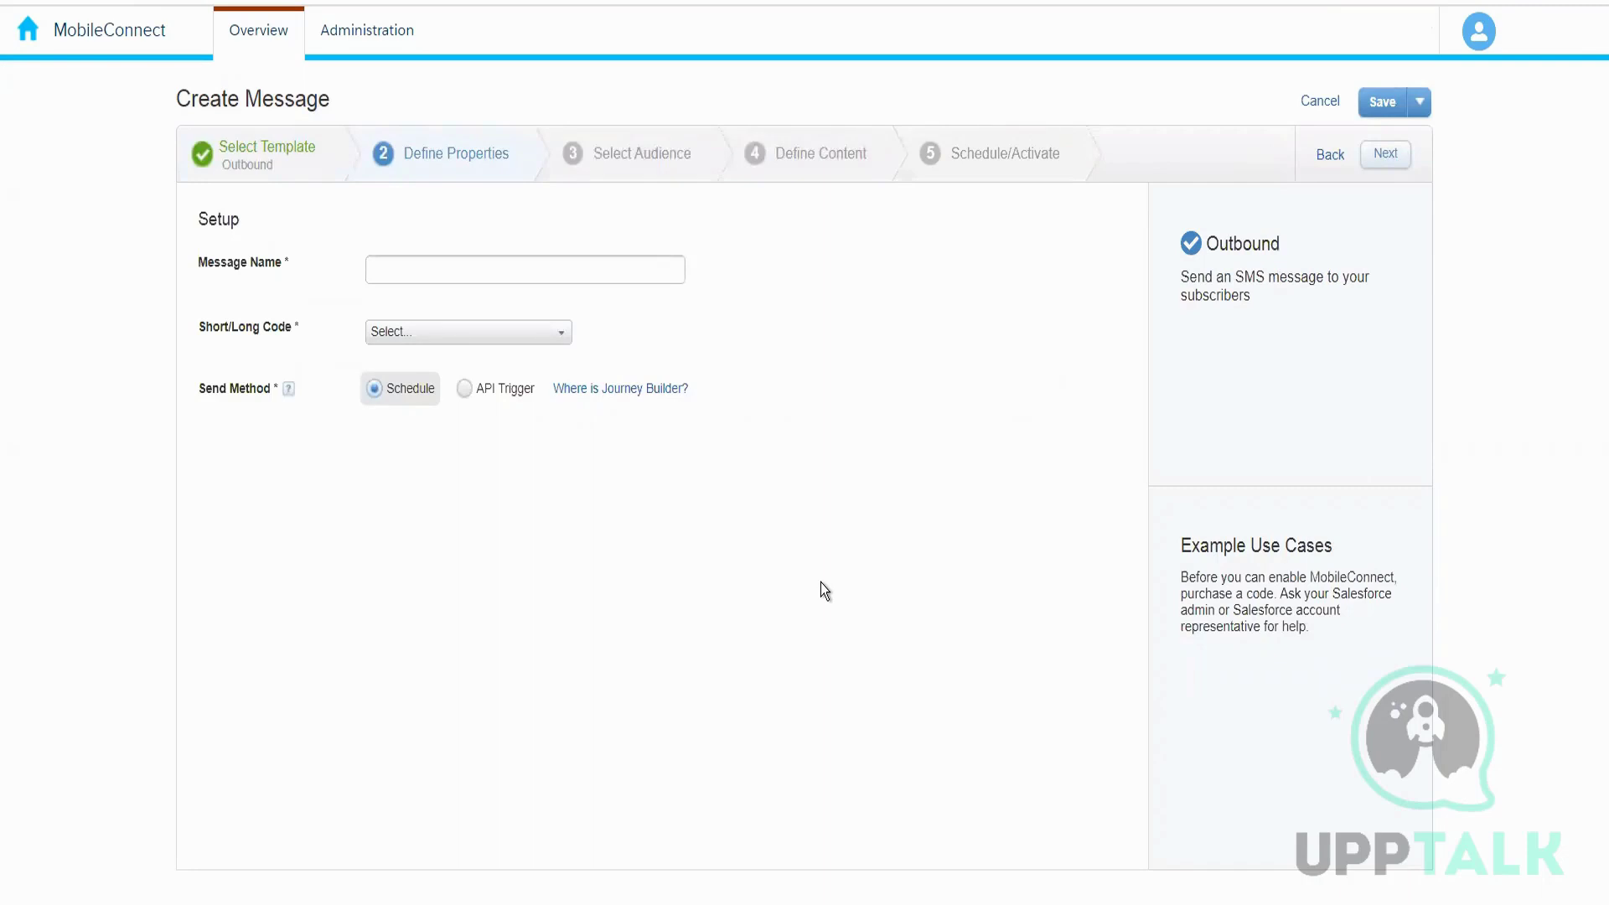
Dismiss the Lenovo Vantage update prompt and try to continue the Outbound message without a message name or code.
{"action": "left_click", "coordinate": [427, 269]}
{"action": "left_click", "coordinate": [481, 336]}
{"action": "left_click", "coordinate": [470, 587]}
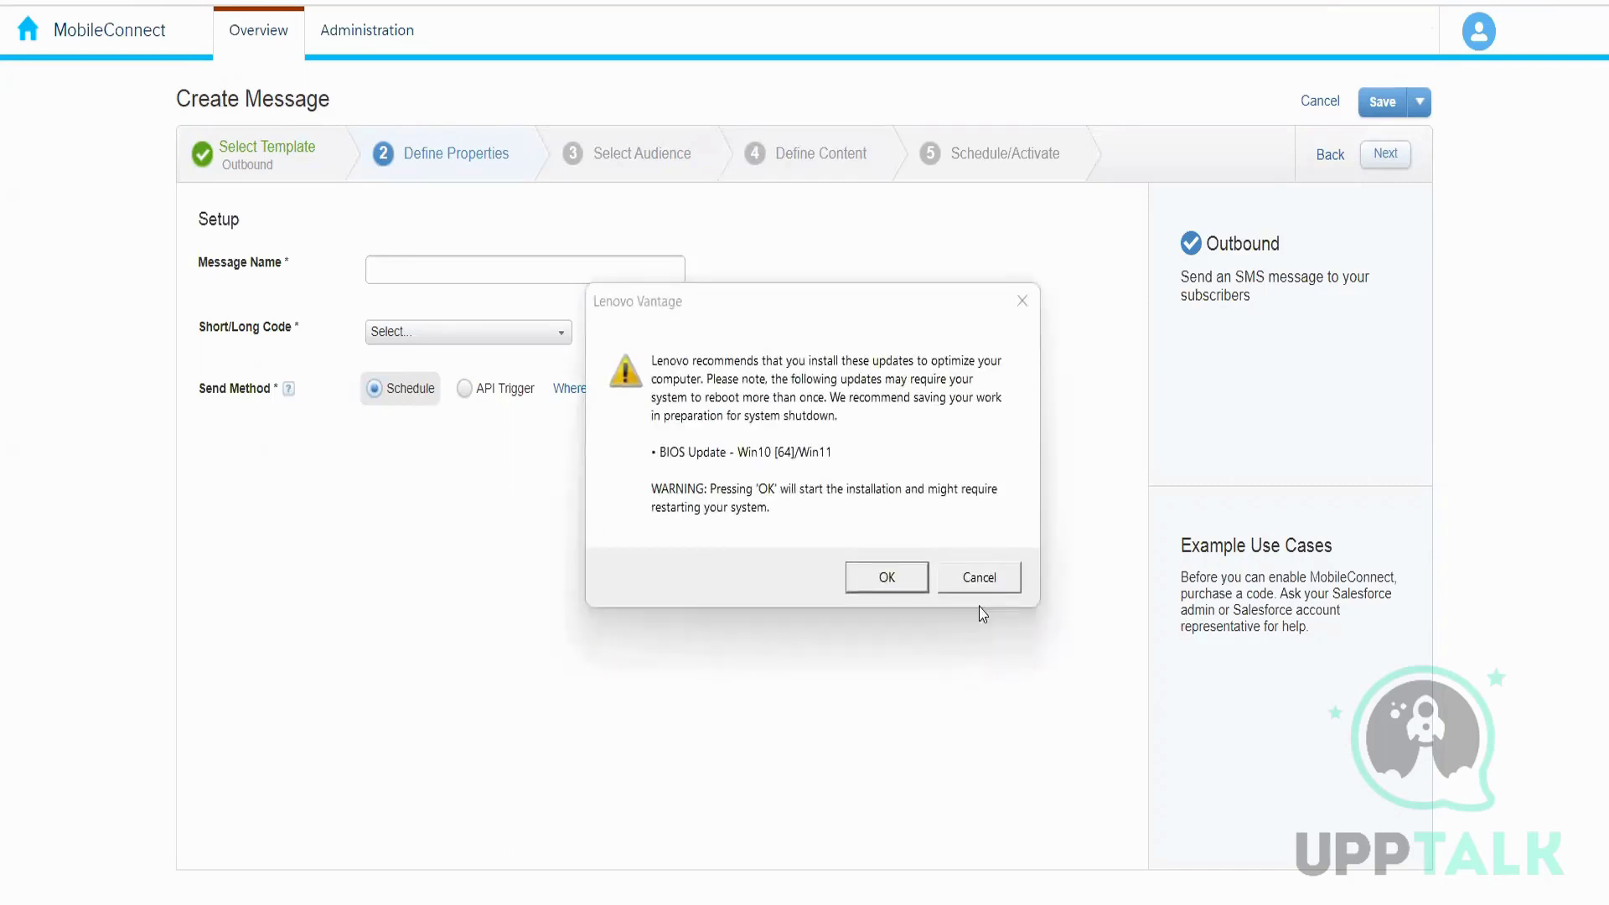
{"action": "left_click", "coordinate": [983, 581]}
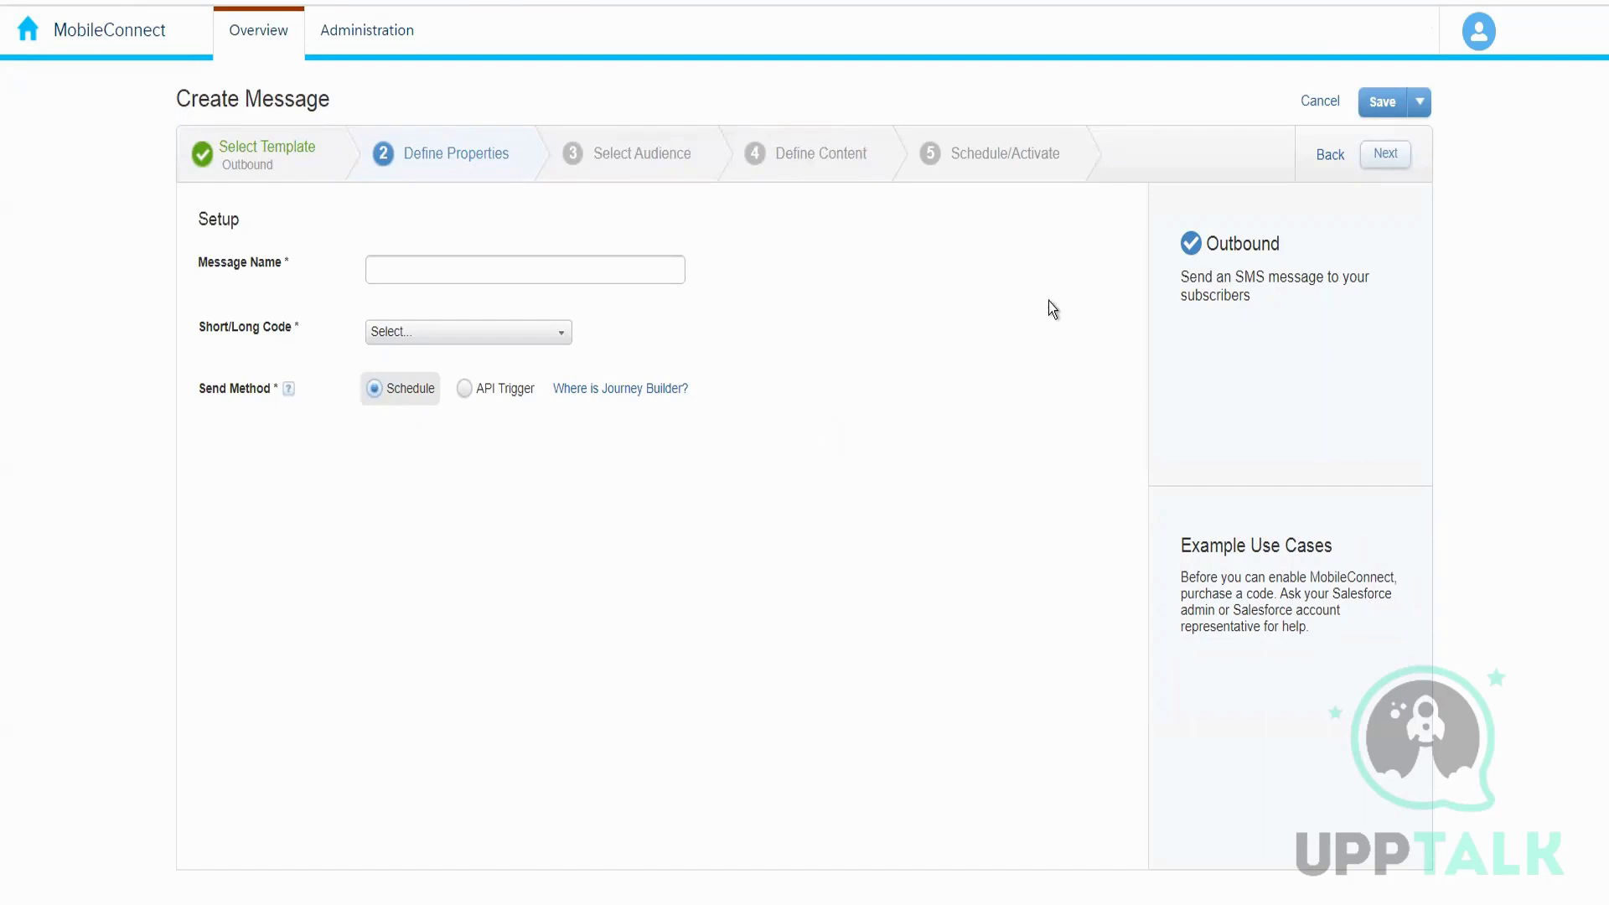
{"action": "left_click", "coordinate": [1385, 159]}
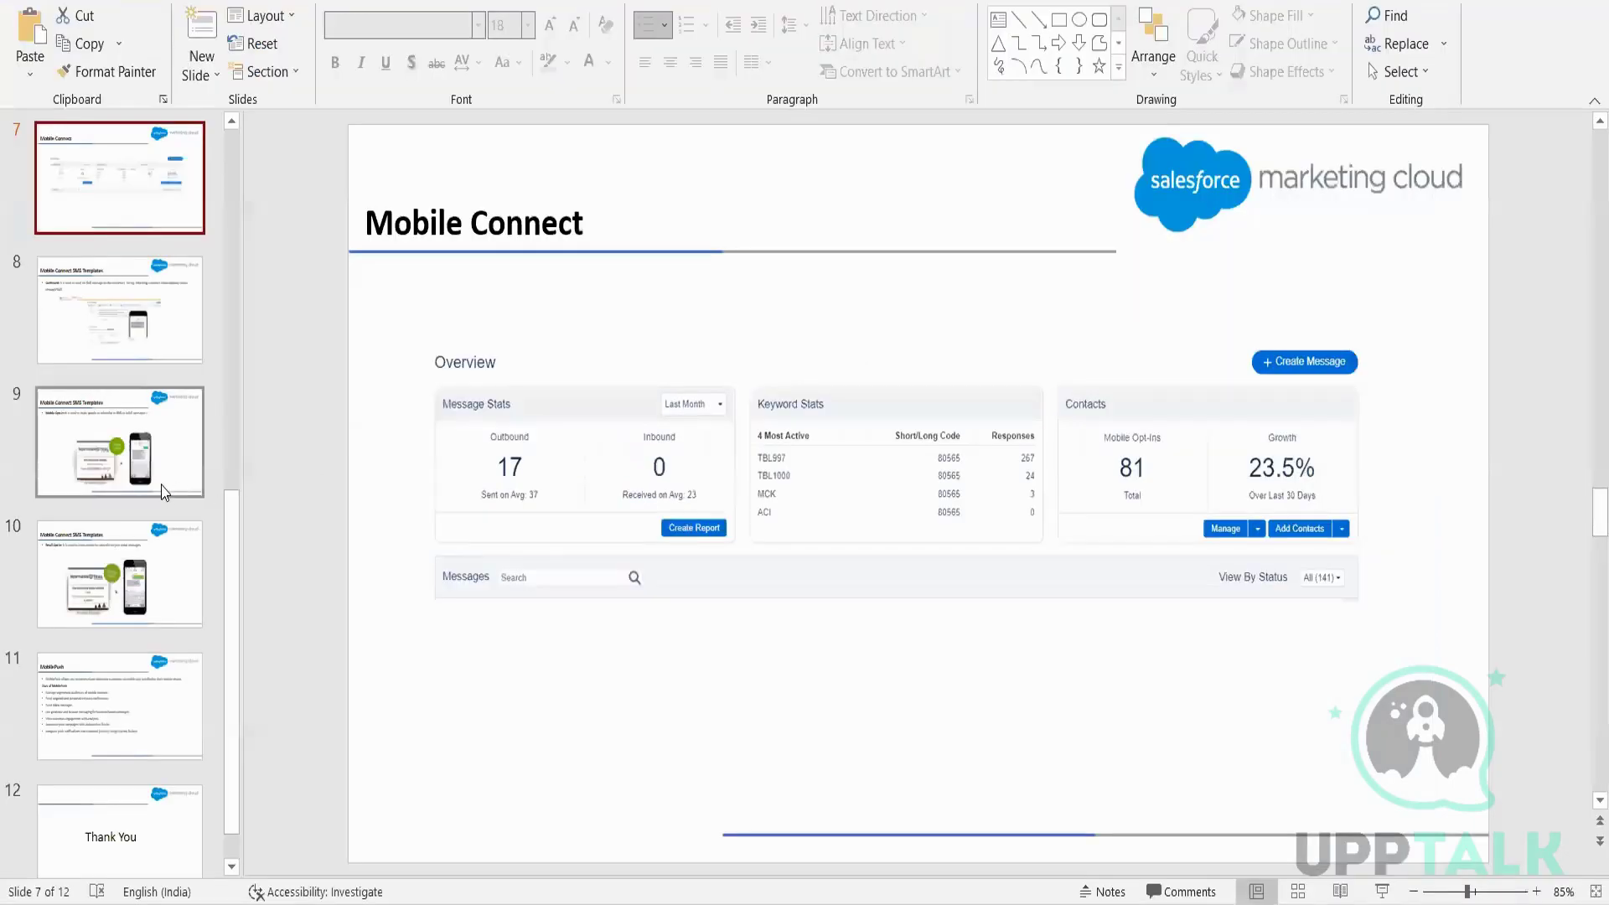
Switch to the PowerPoint presentation and examine the Outbound template slide's message example at 100% zoom.
{"action": "left_click", "coordinate": [161, 326]}
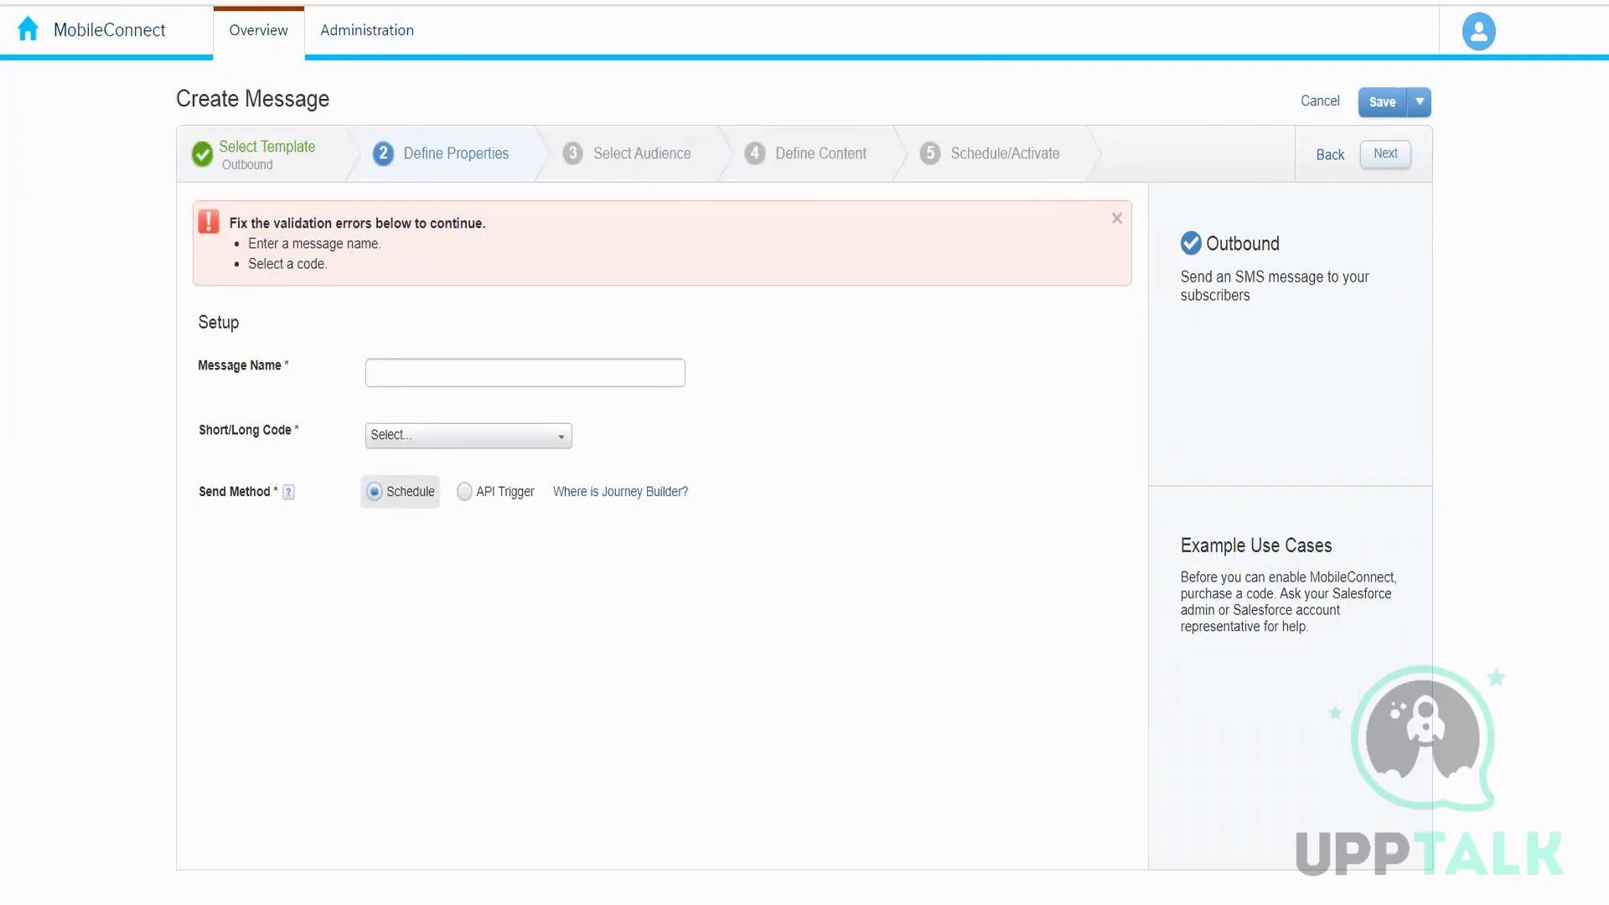
{"action": "key", "text": "alt+Tab"}
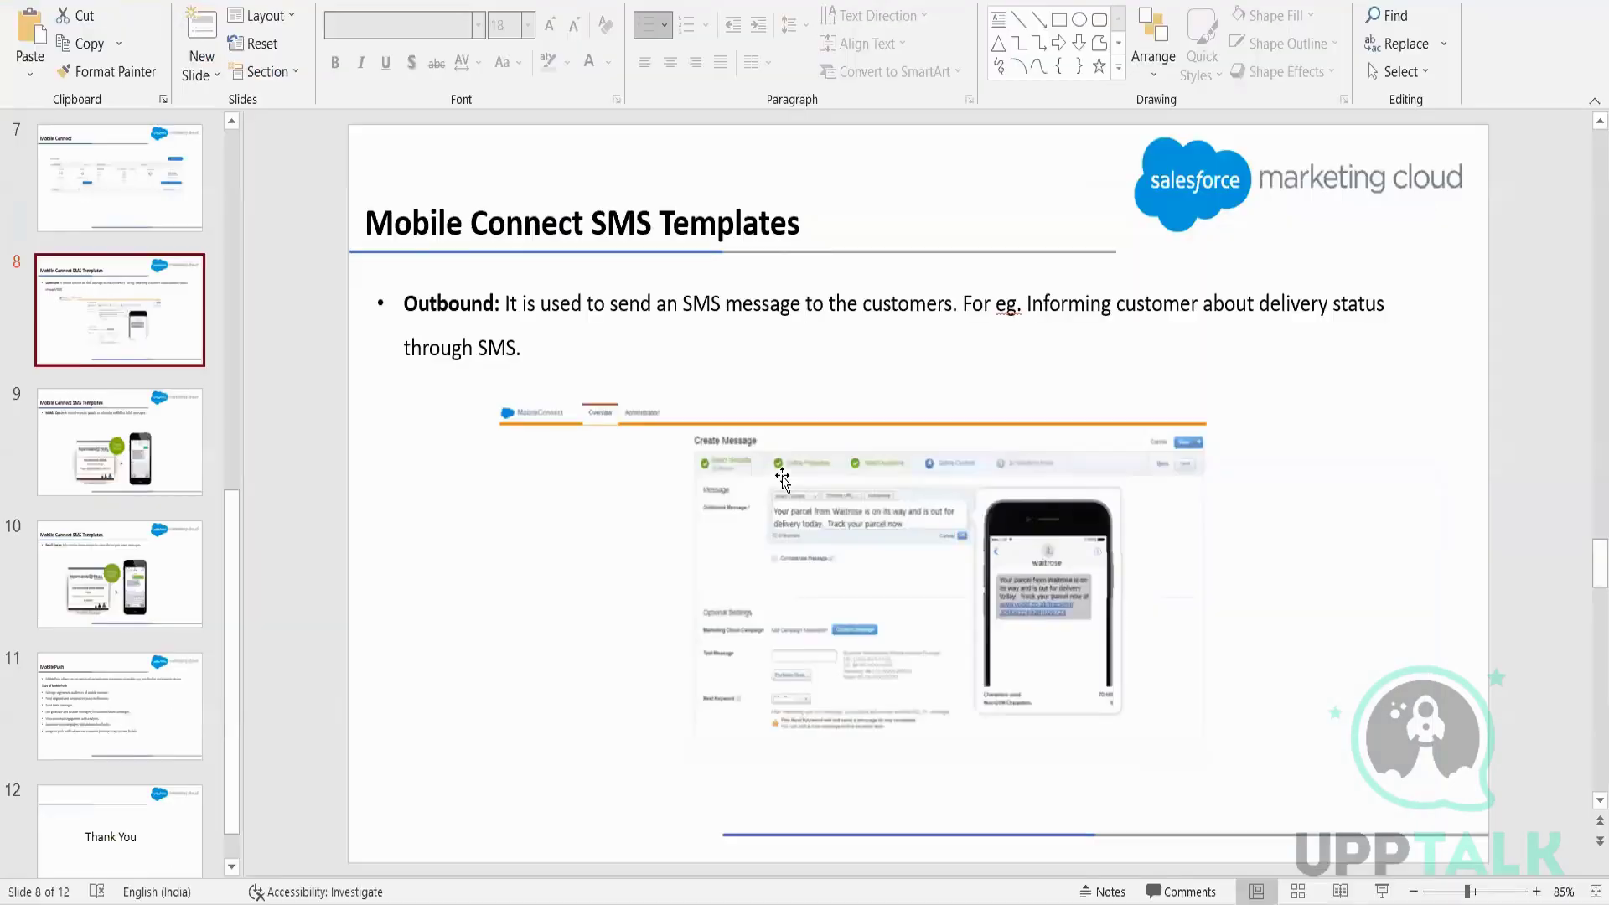
{"action": "left_click", "coordinate": [811, 532]}
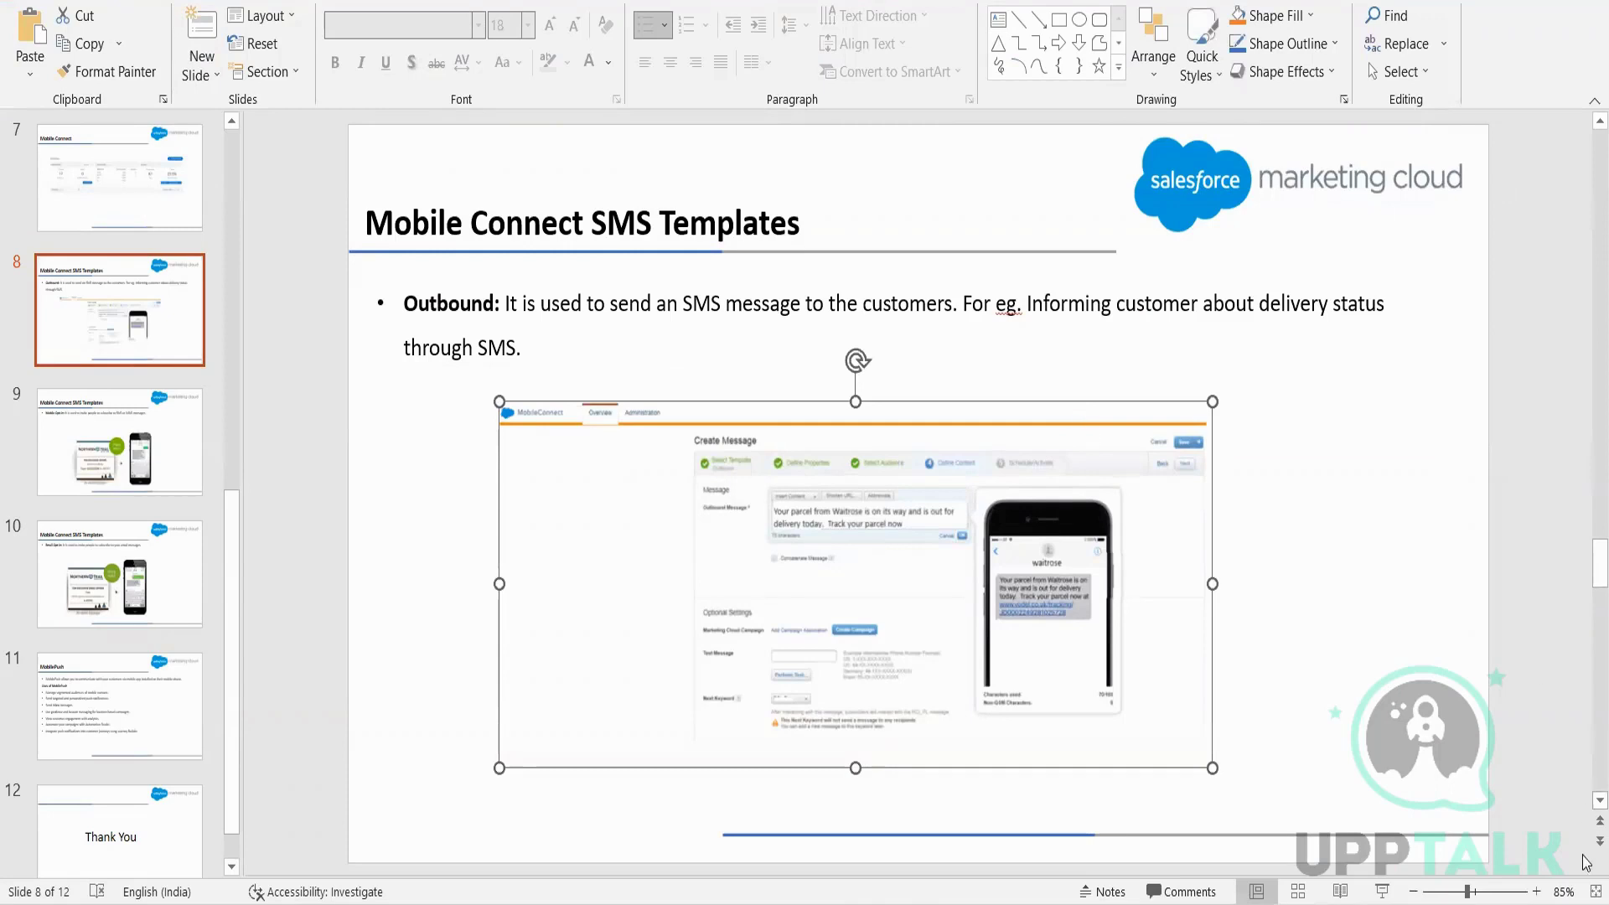
{"action": "left_click", "coordinate": [1539, 893]}
{"action": "left_click", "coordinate": [1542, 894]}
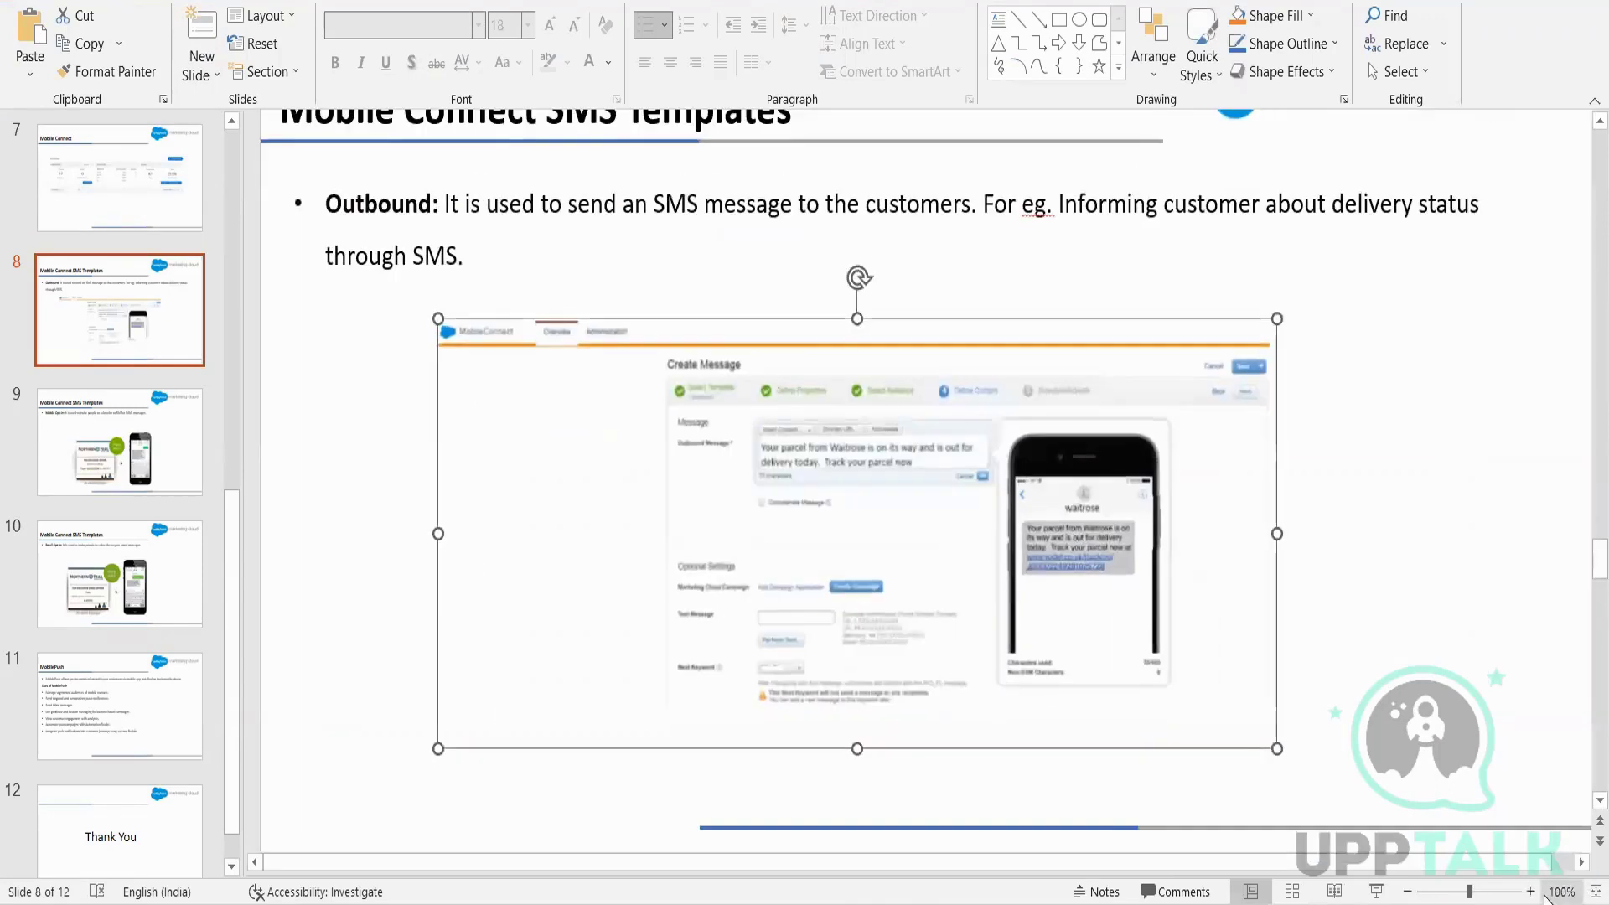
{"action": "left_click", "coordinate": [1564, 892]}
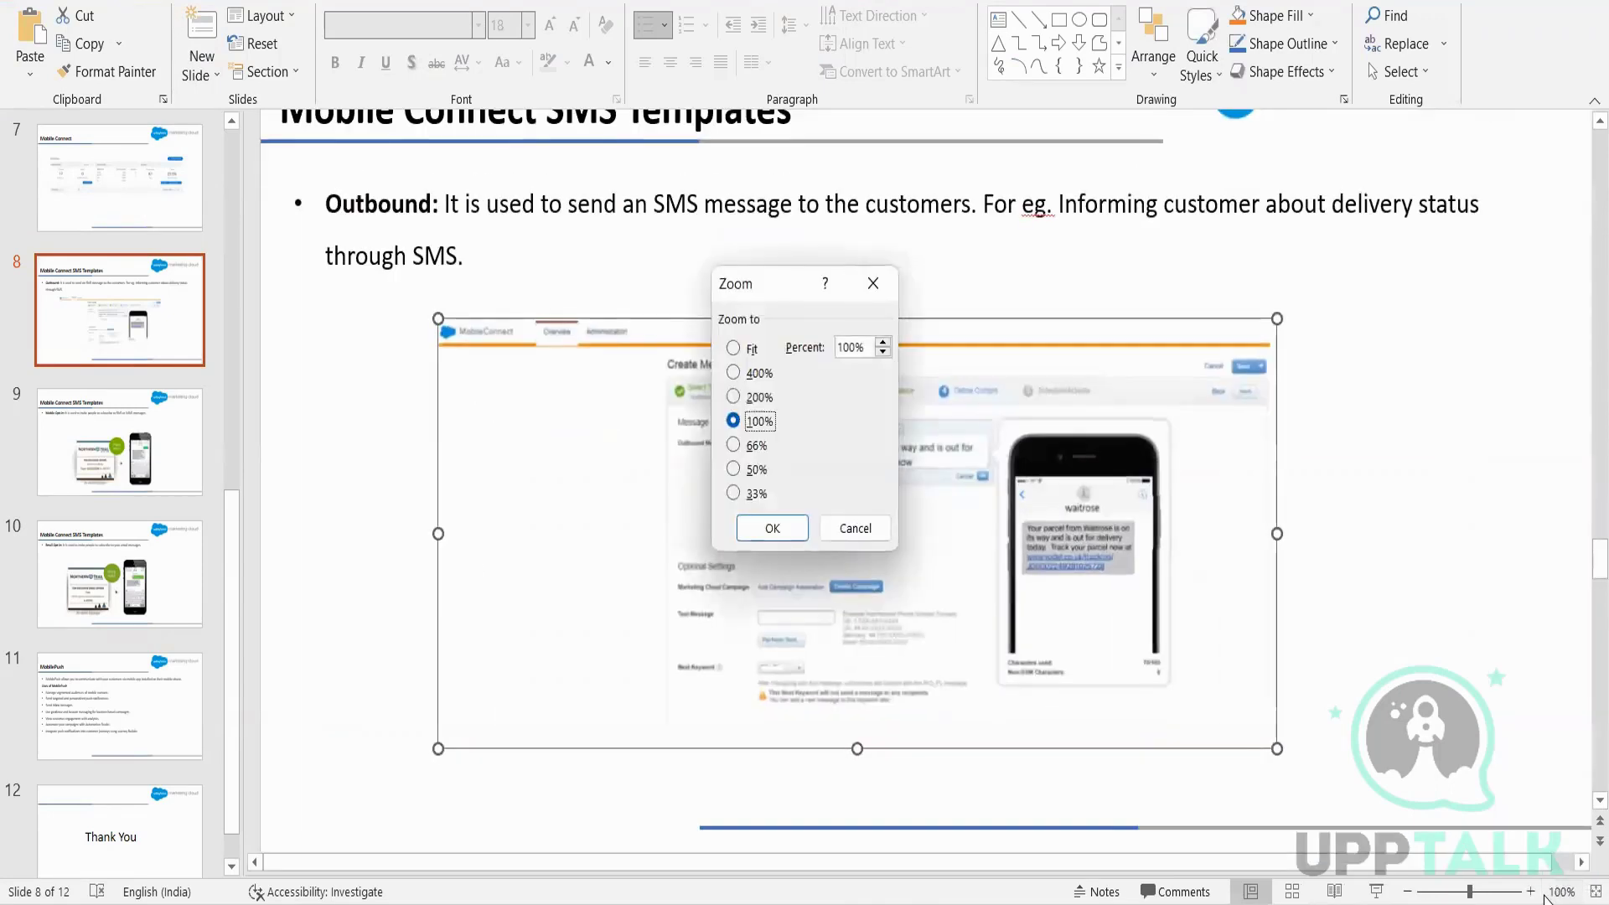
{"action": "left_click", "coordinate": [855, 528]}
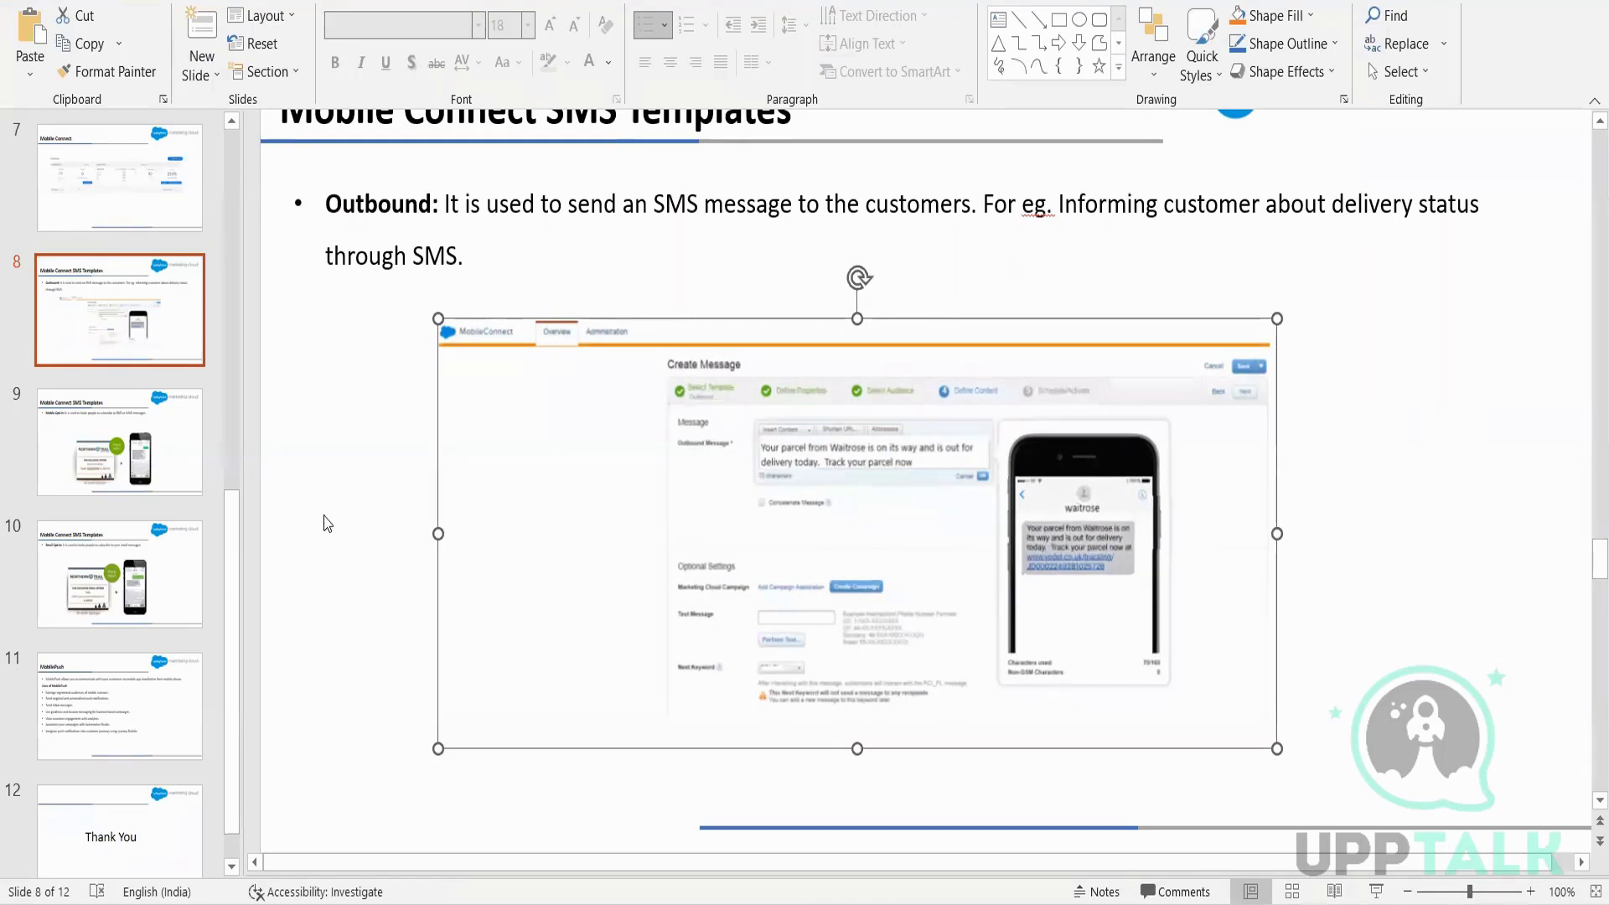
{"action": "key", "text": "Page_Down"}
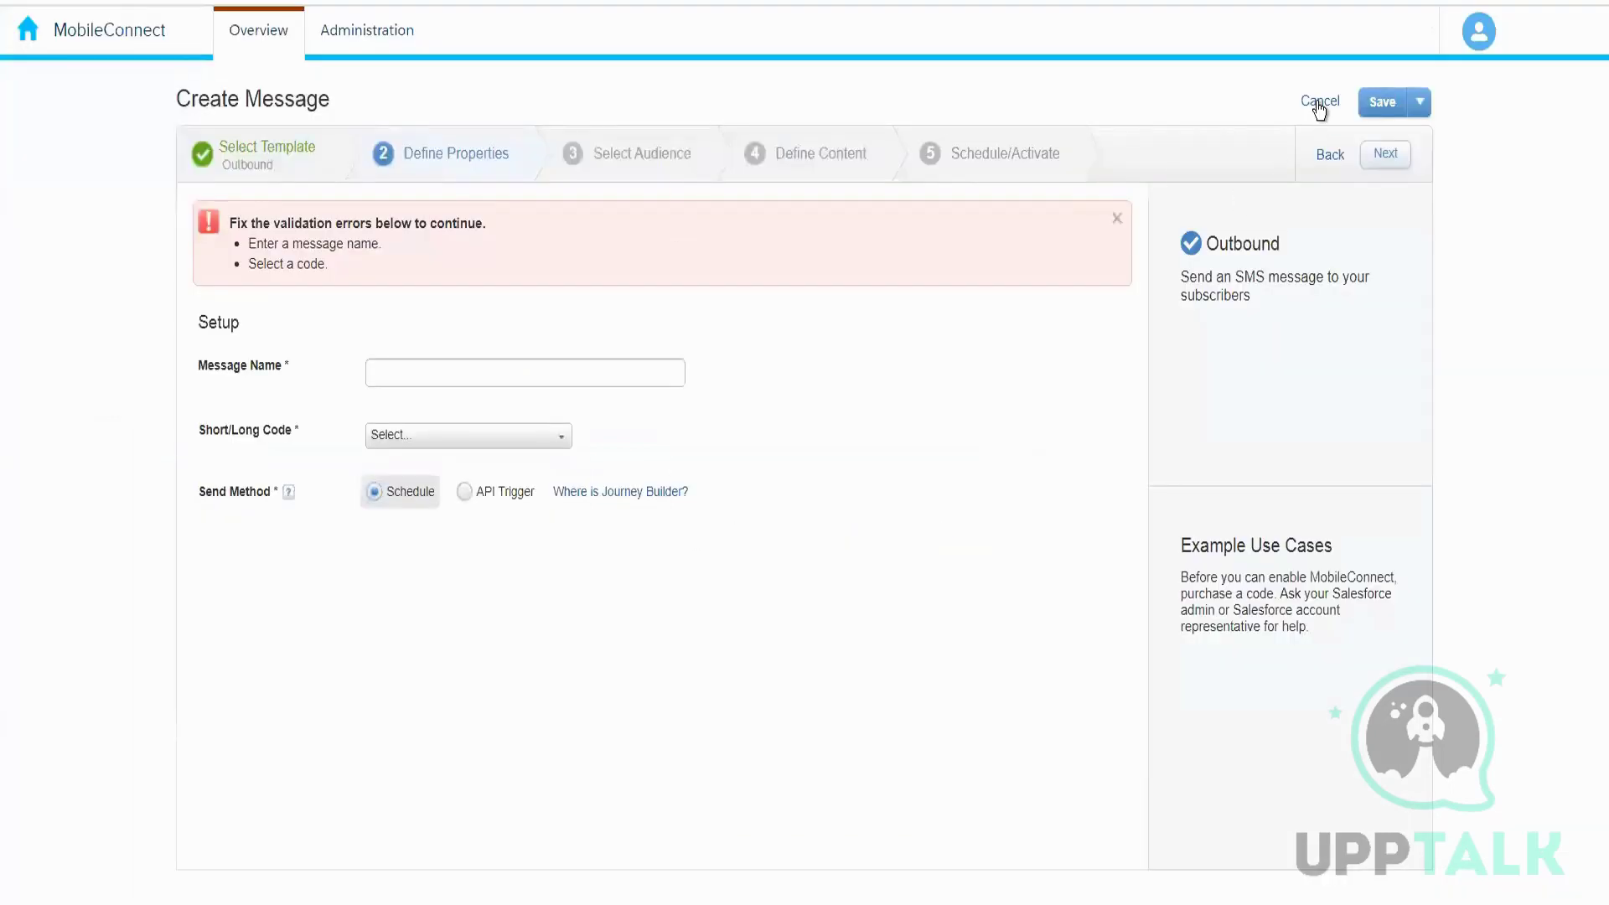
Cancel the Outbound message, and view the Define Properties stage of a new Text Response message before cancelling that too.
{"action": "left_click", "coordinate": [1319, 102]}
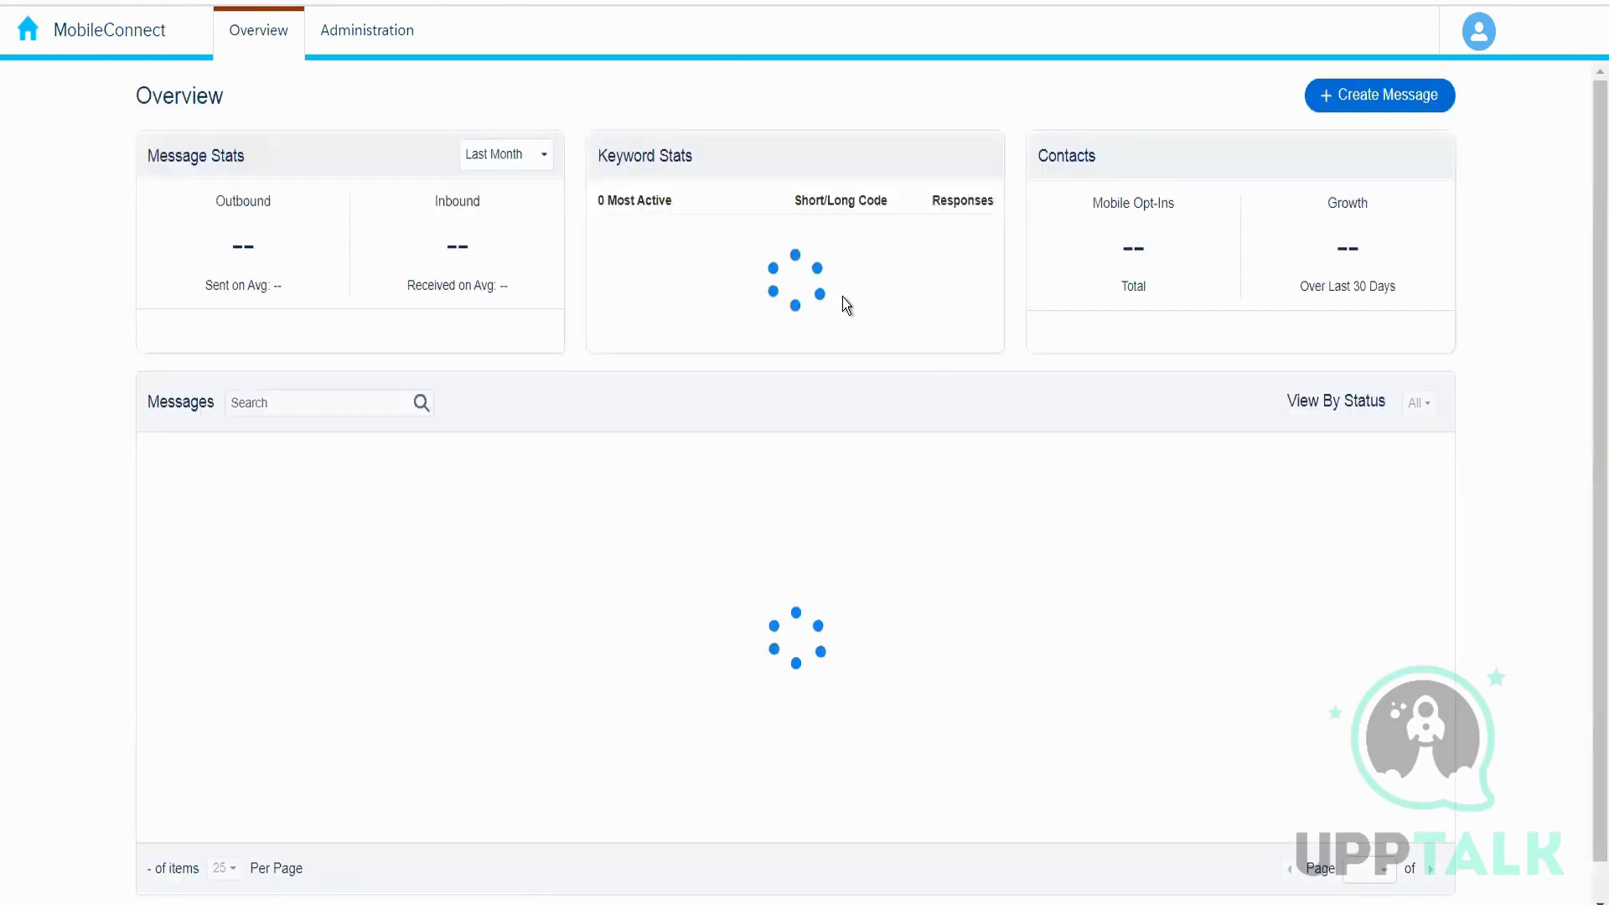
{"action": "left_click", "coordinate": [1366, 98]}
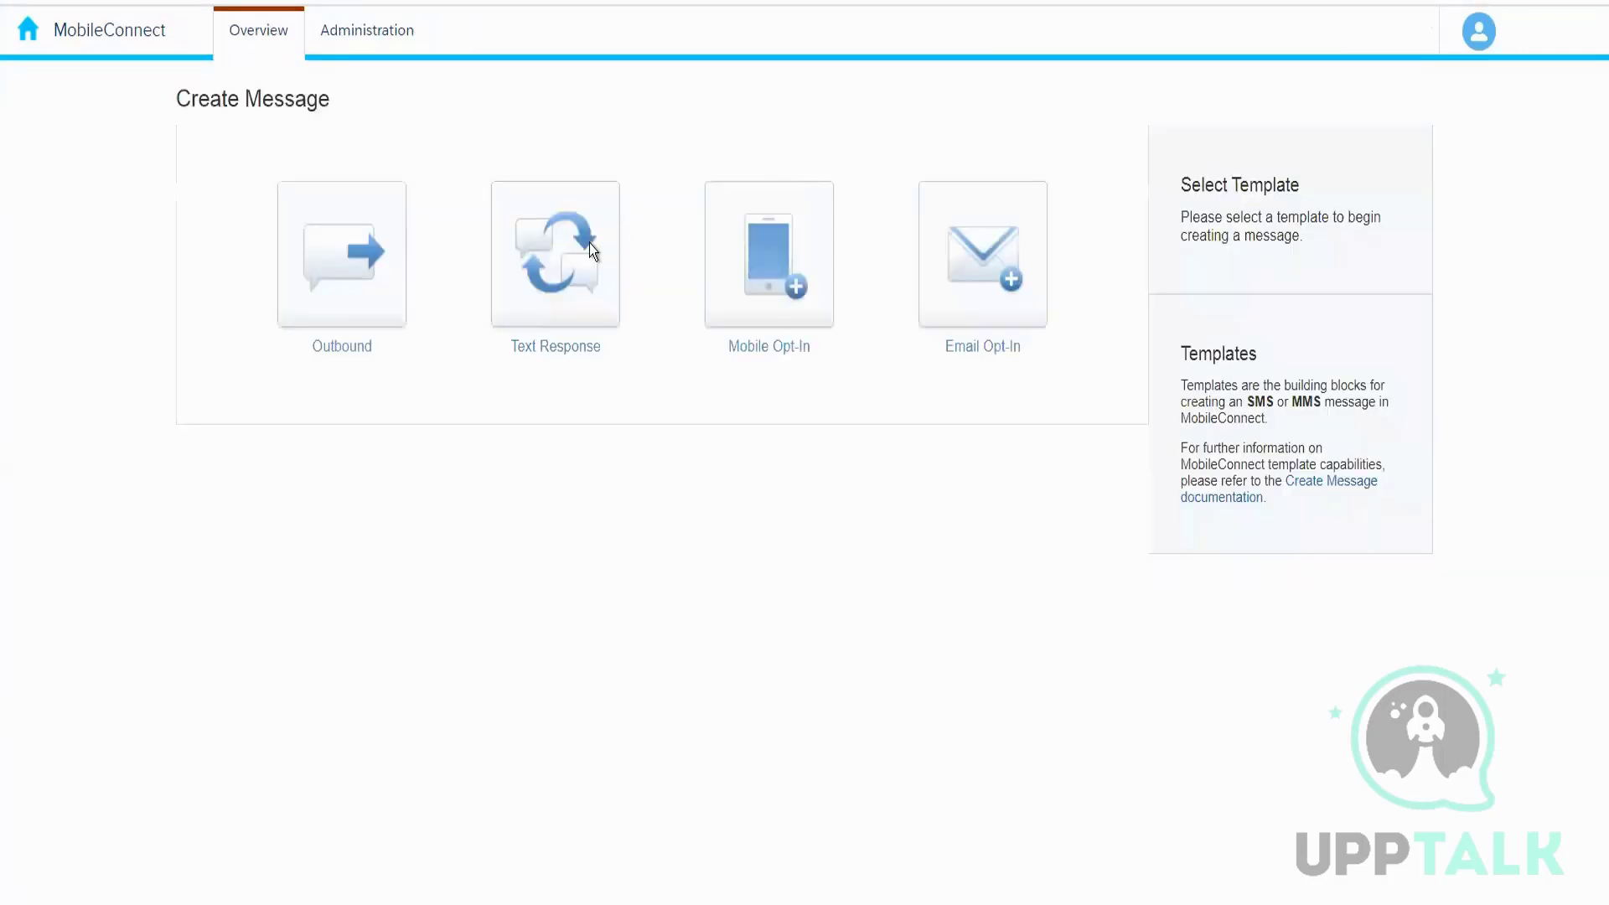
{"action": "left_click", "coordinate": [576, 334]}
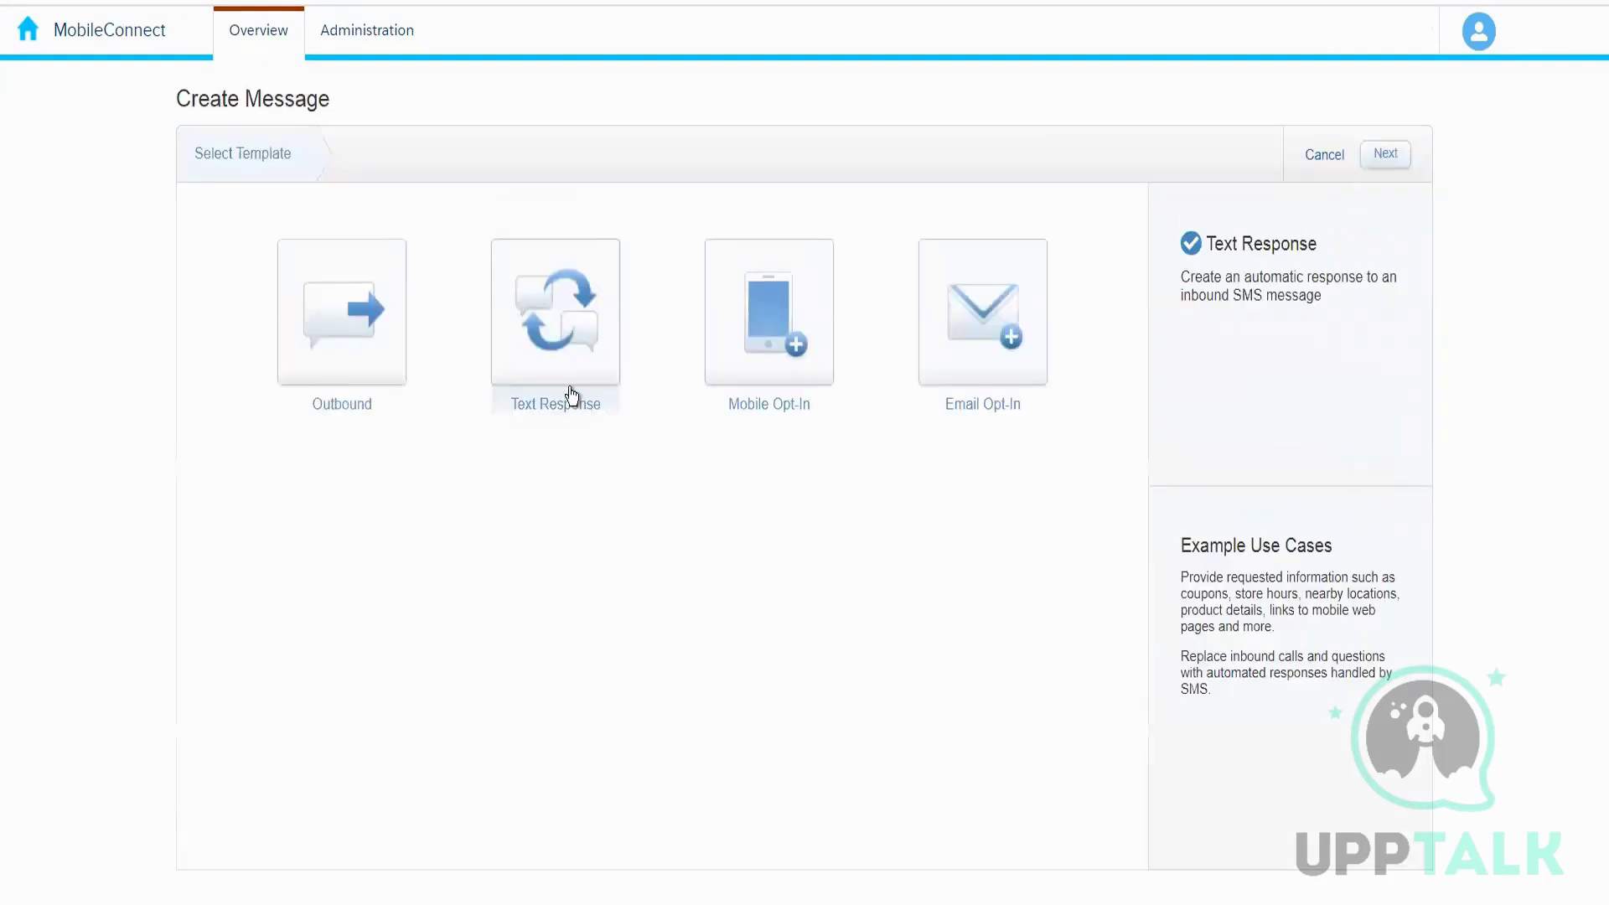
{"action": "left_click", "coordinate": [571, 394]}
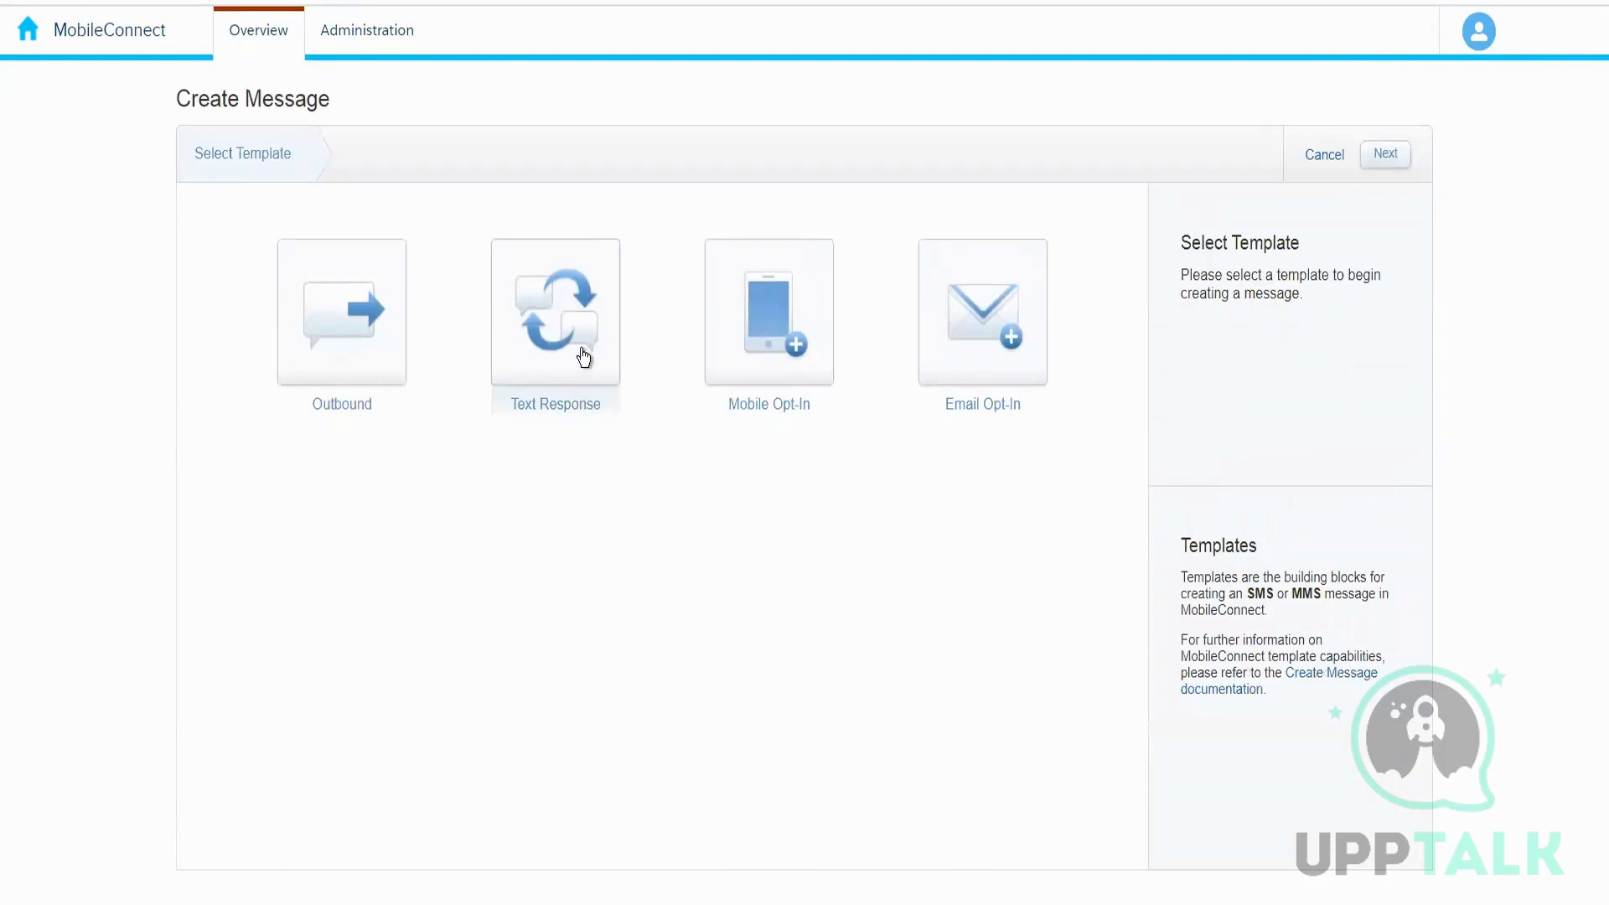
{"action": "left_click", "coordinate": [584, 358]}
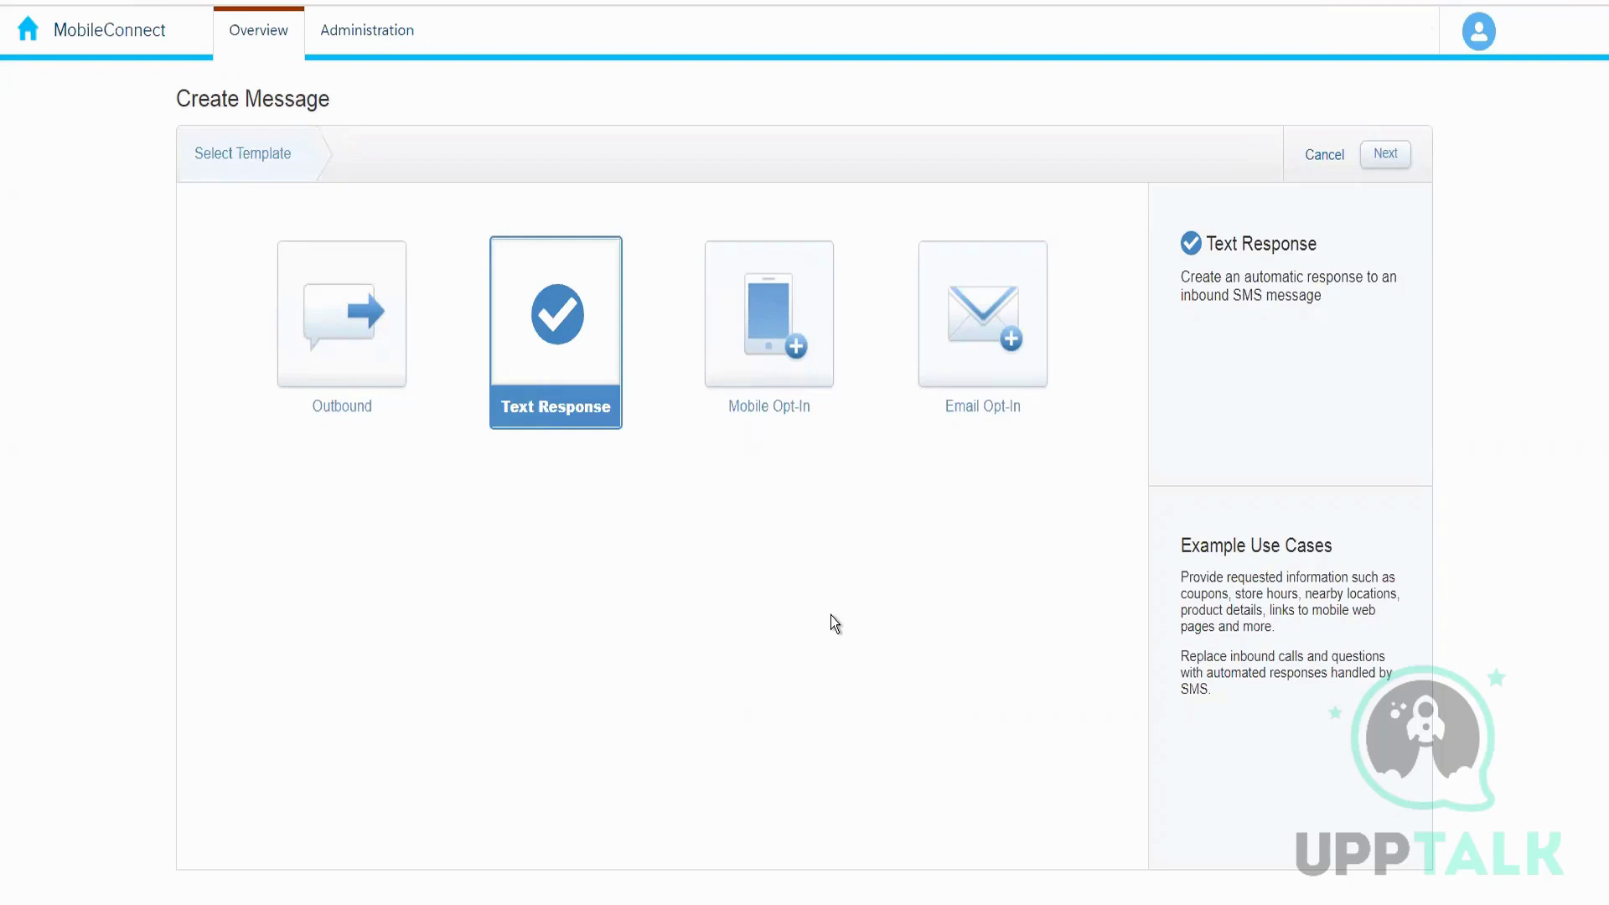
{"action": "left_click", "coordinate": [1394, 156]}
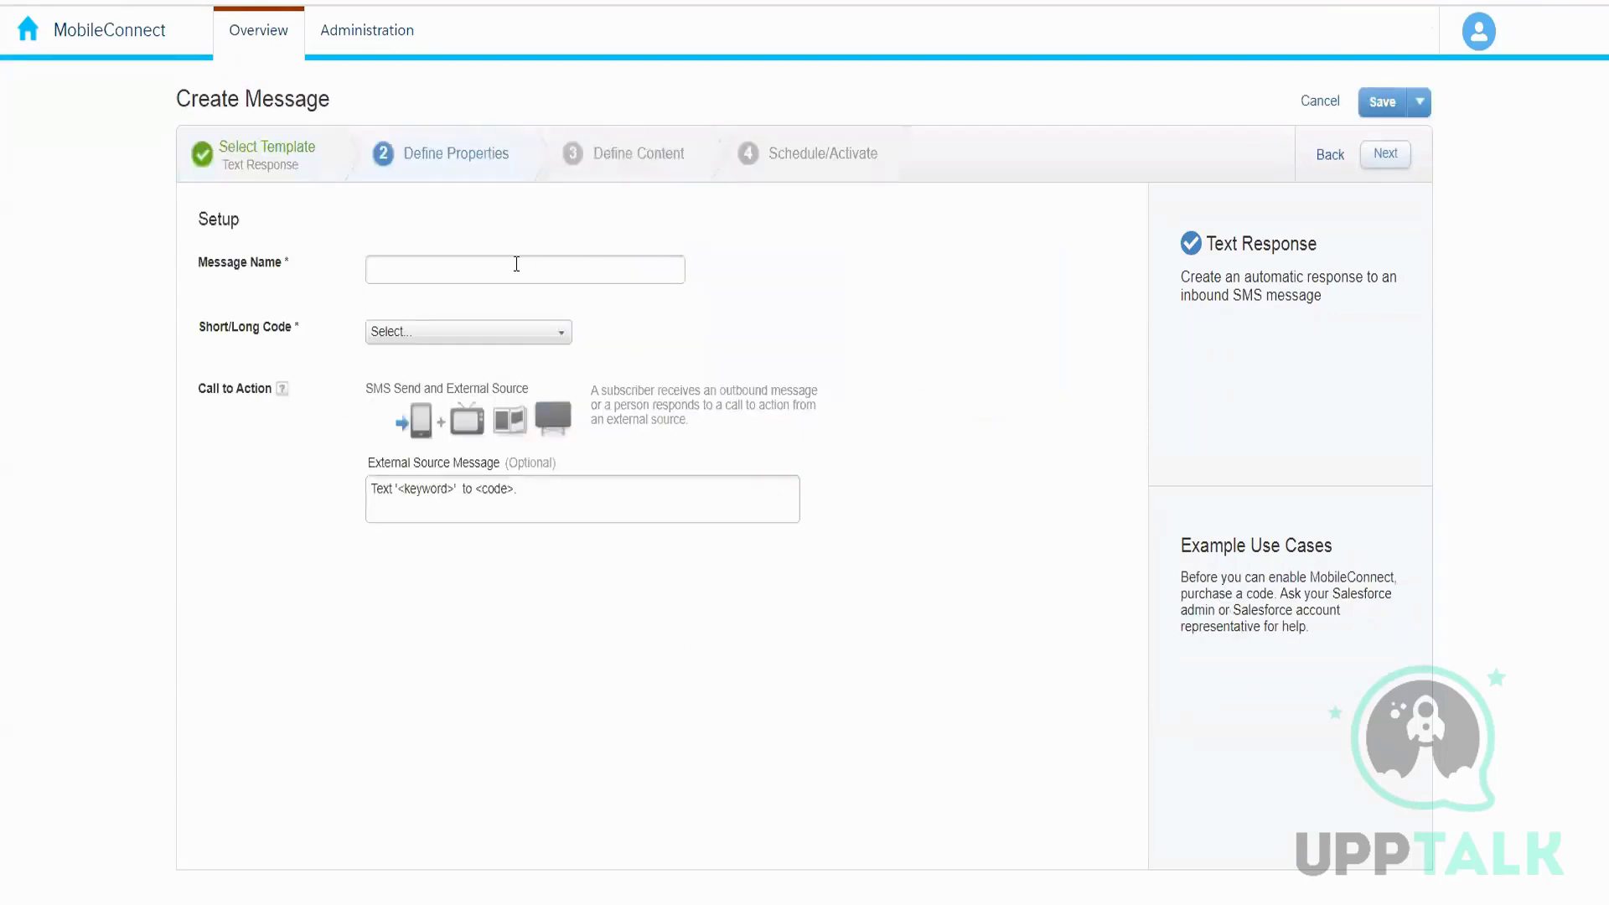
{"action": "left_click", "coordinate": [516, 263]}
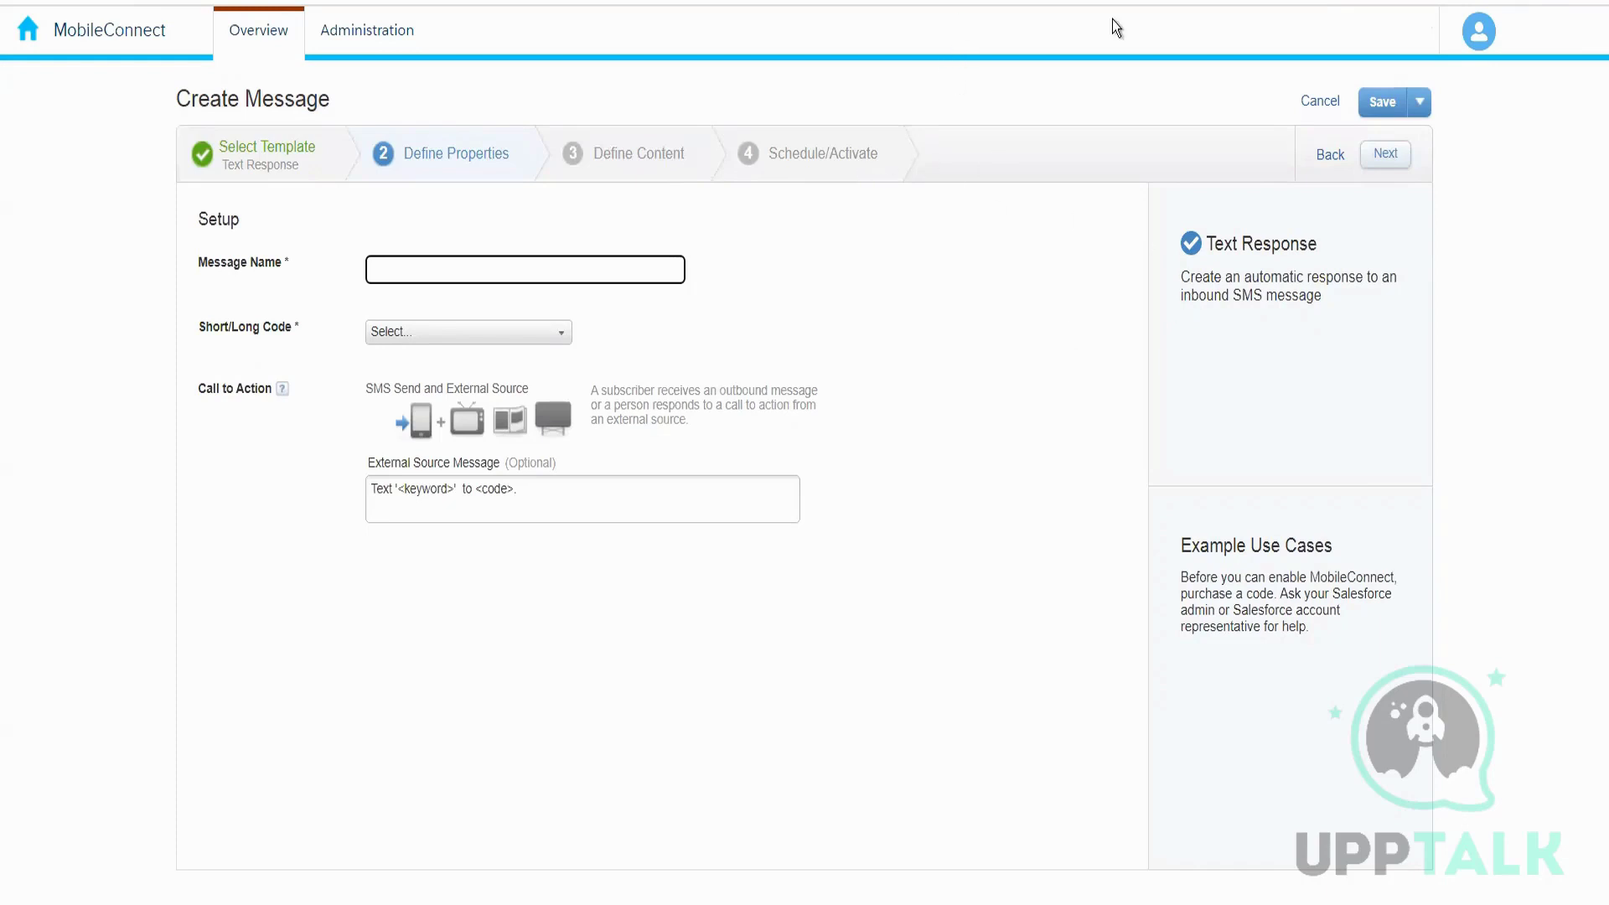
{"action": "left_click", "coordinate": [1315, 104]}
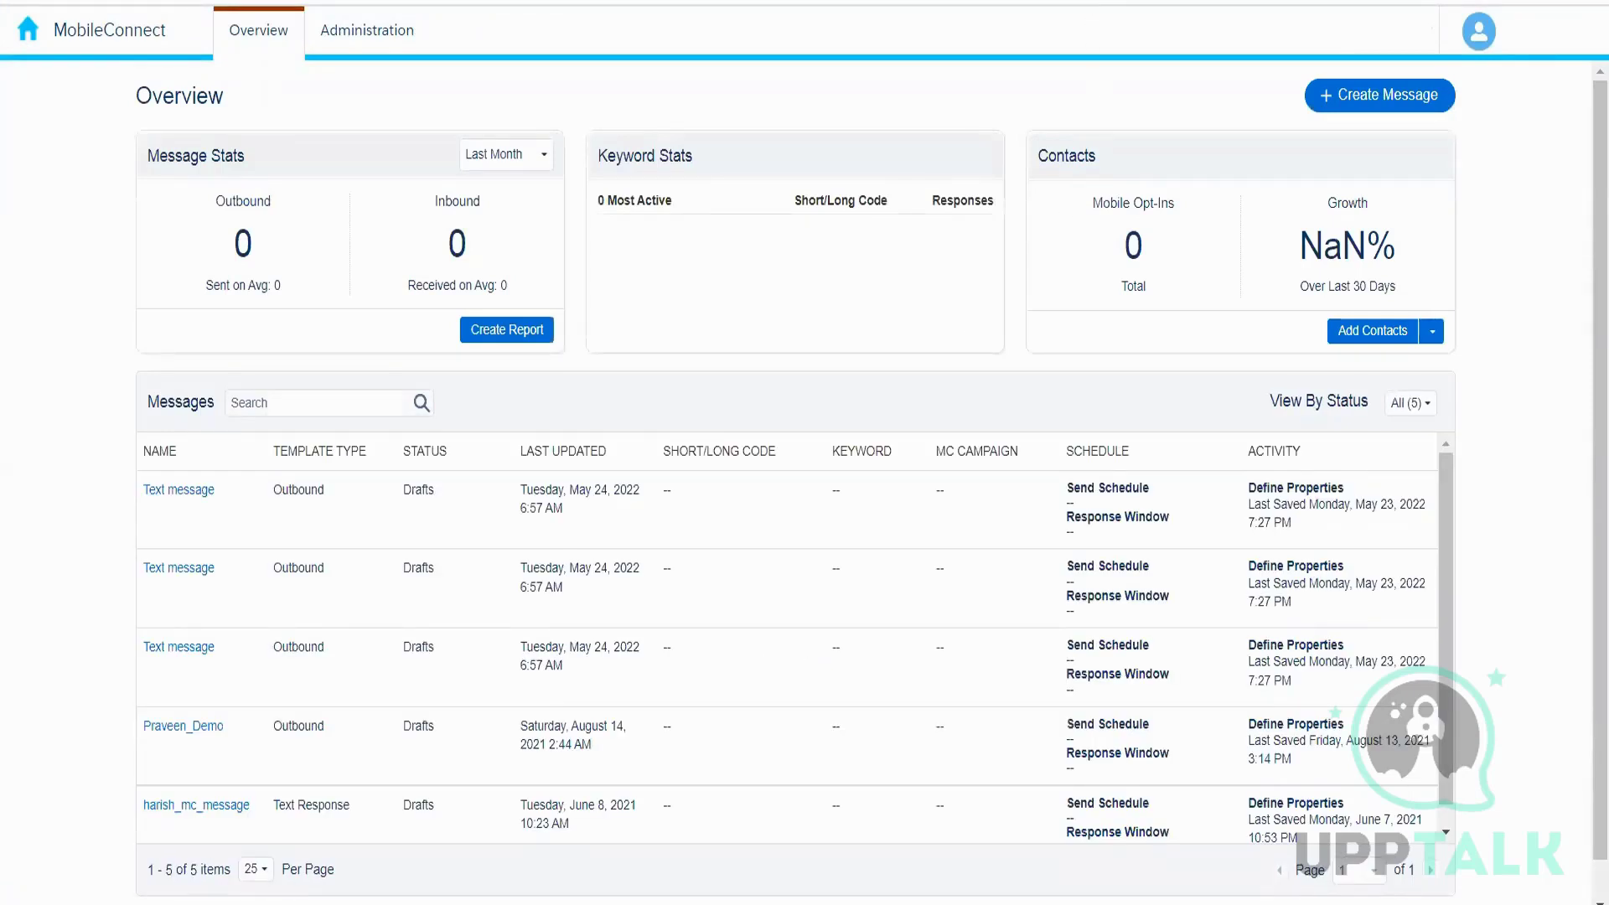
Switch to PowerPoint and browse the Mobile Connect SMS Templates slides, stopping at the Mobile Opt-in slide.
{"action": "left_click", "coordinate": [102, 589]}
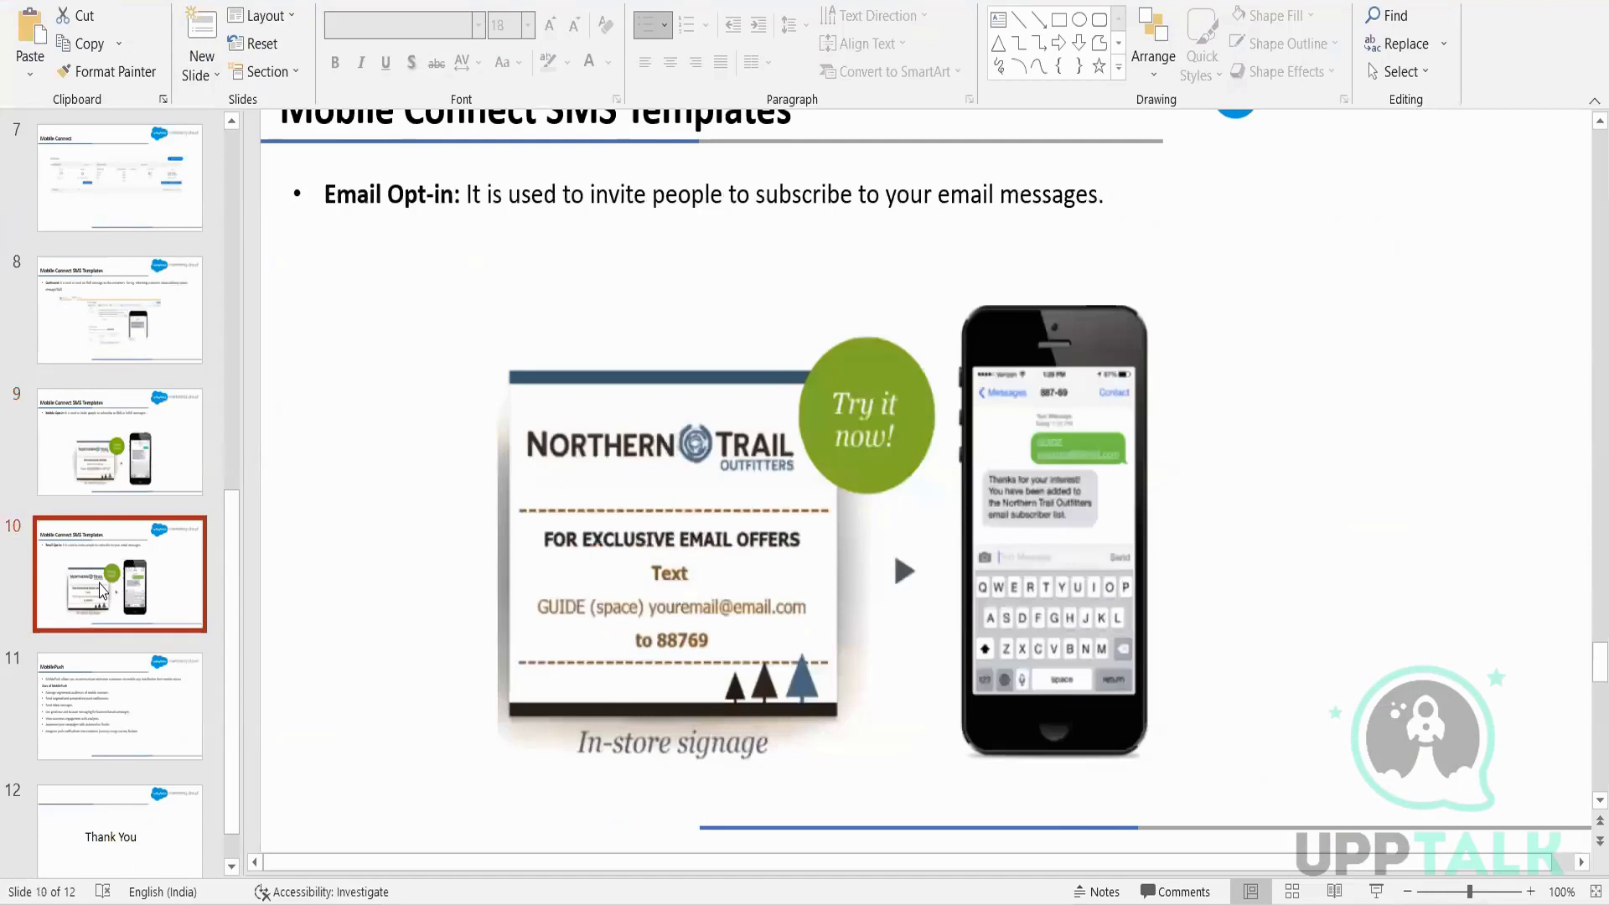
{"action": "key", "text": "Down"}
{"action": "key", "text": "Up"}
{"action": "key", "text": "Up"}
{"action": "key", "text": "Up"}
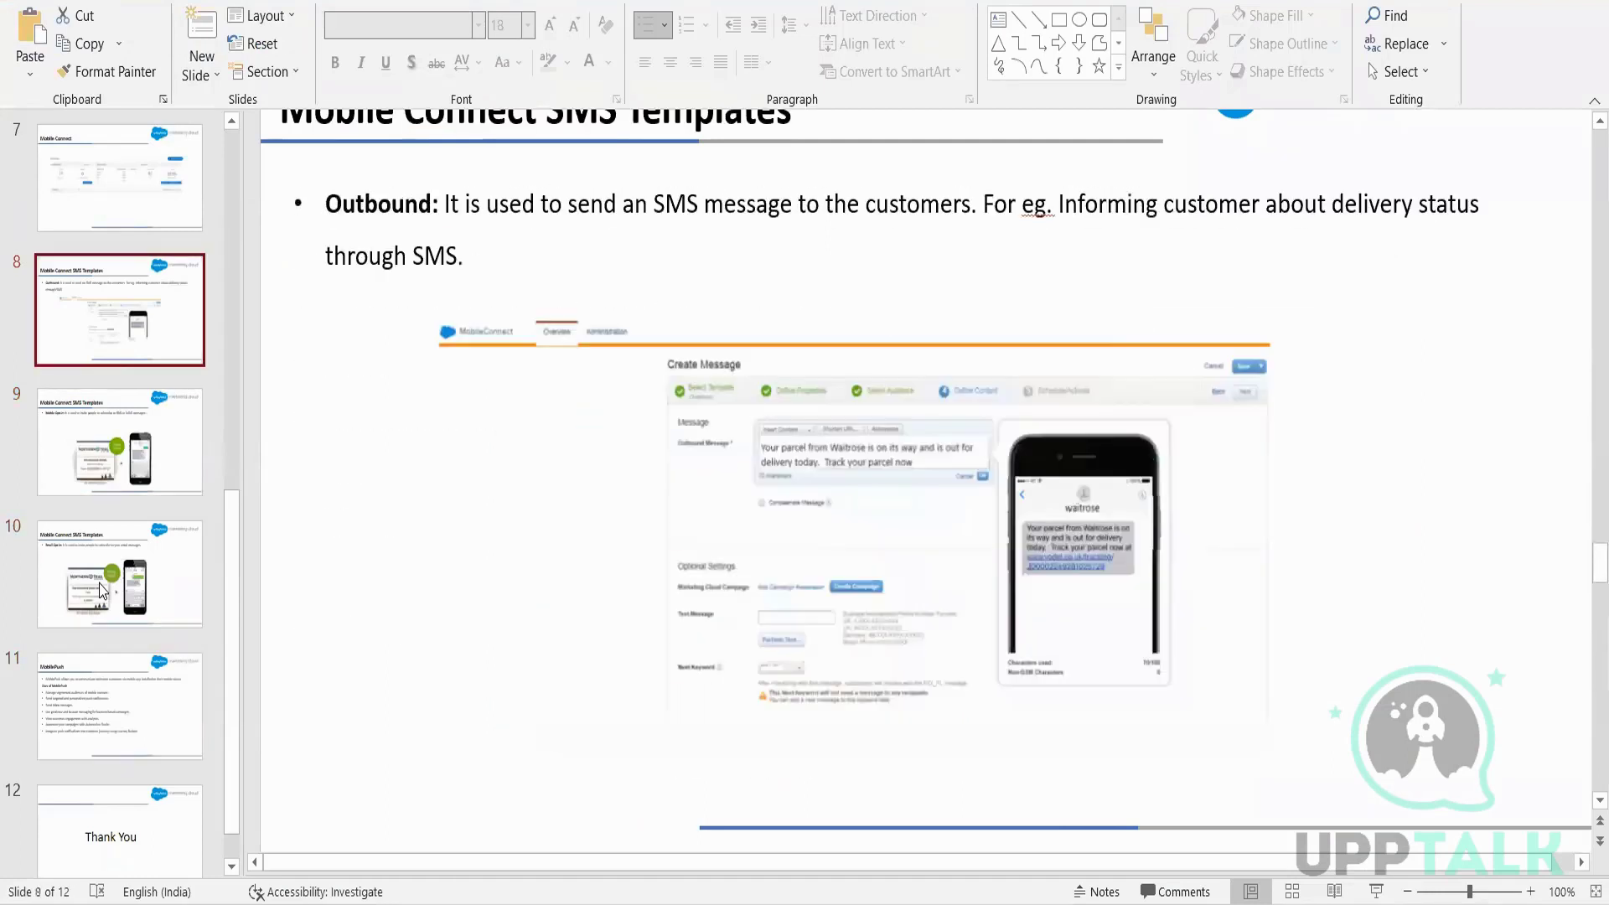
{"action": "key", "text": "Down"}
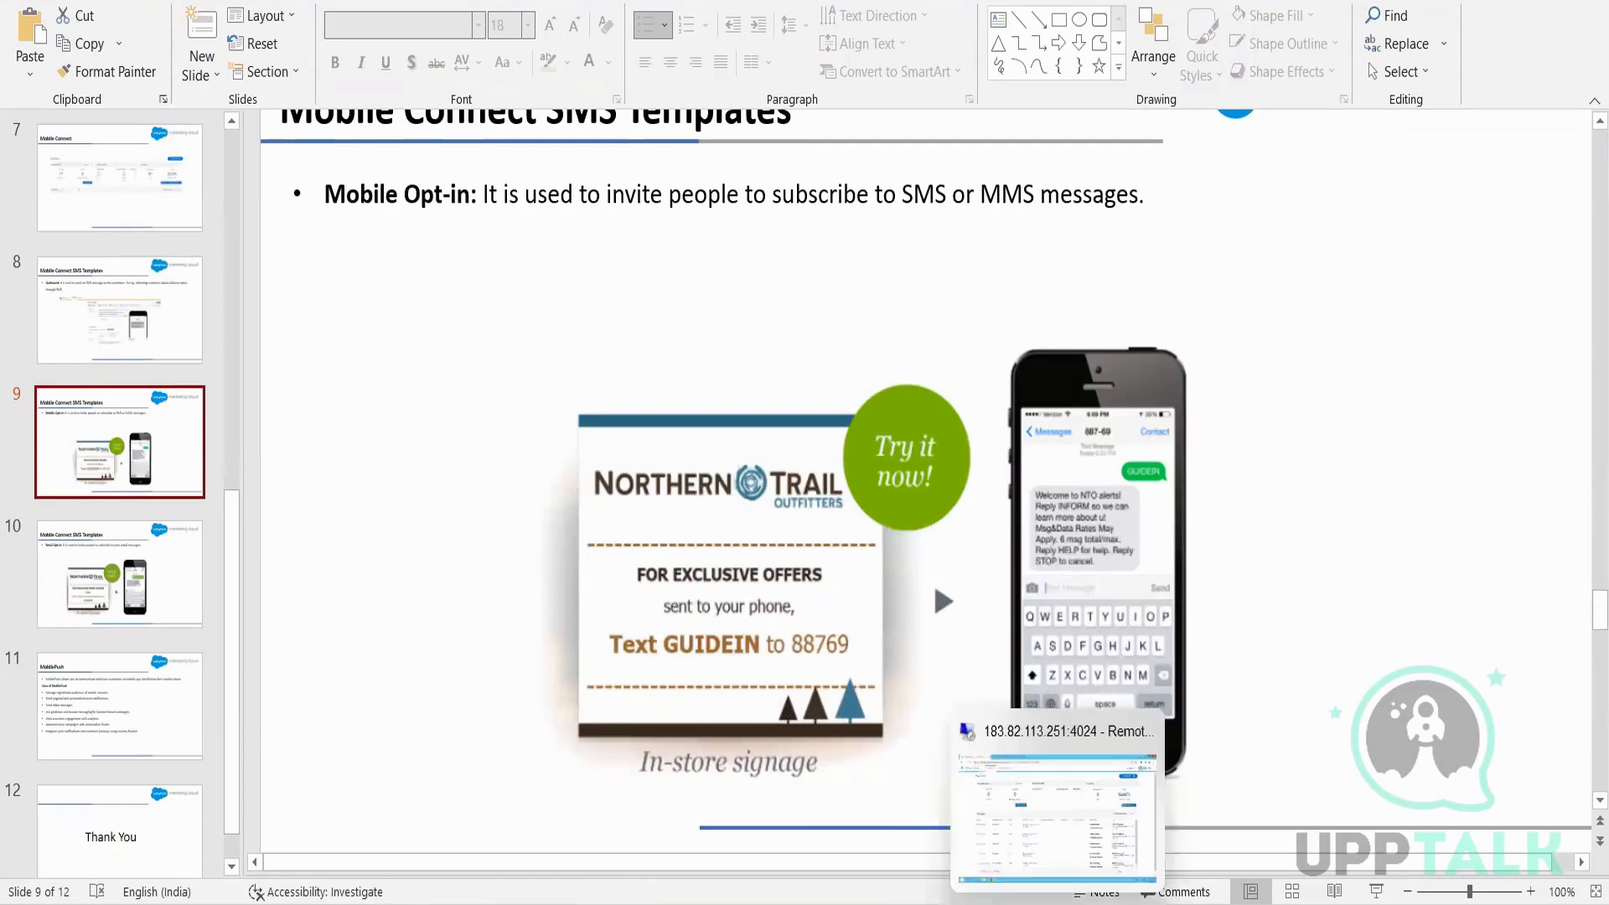
Switch back to MobileConnect and start a new message, previewing the Mobile Opt-In template and selecting Email Opt-In.
{"action": "left_click", "coordinate": [1056, 816]}
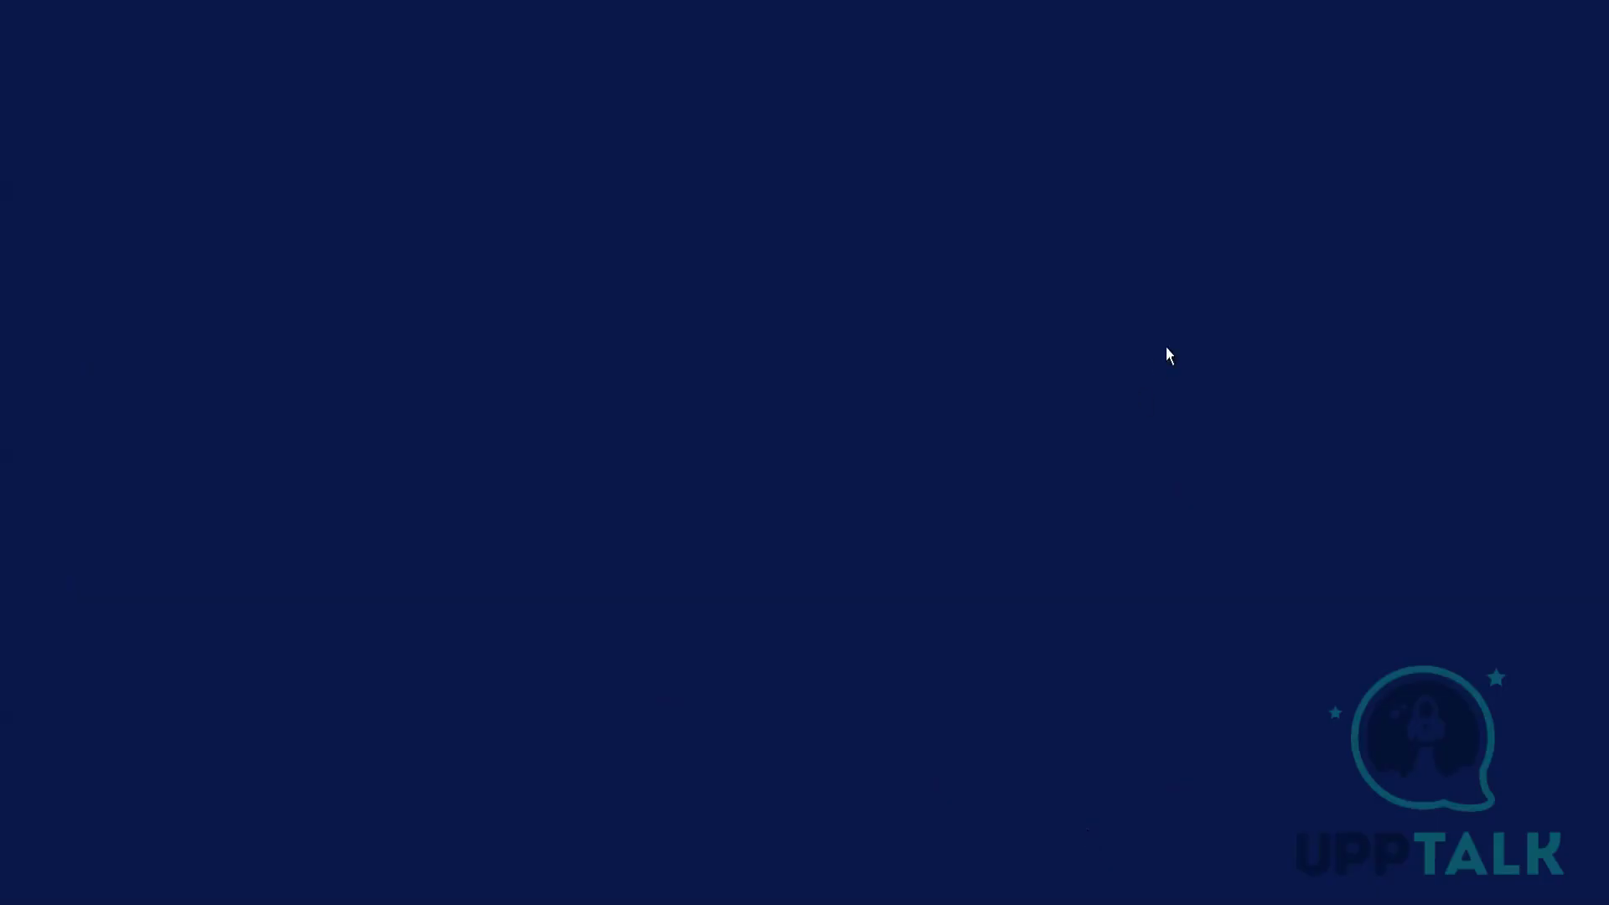
{"action": "left_click", "coordinate": [1398, 109]}
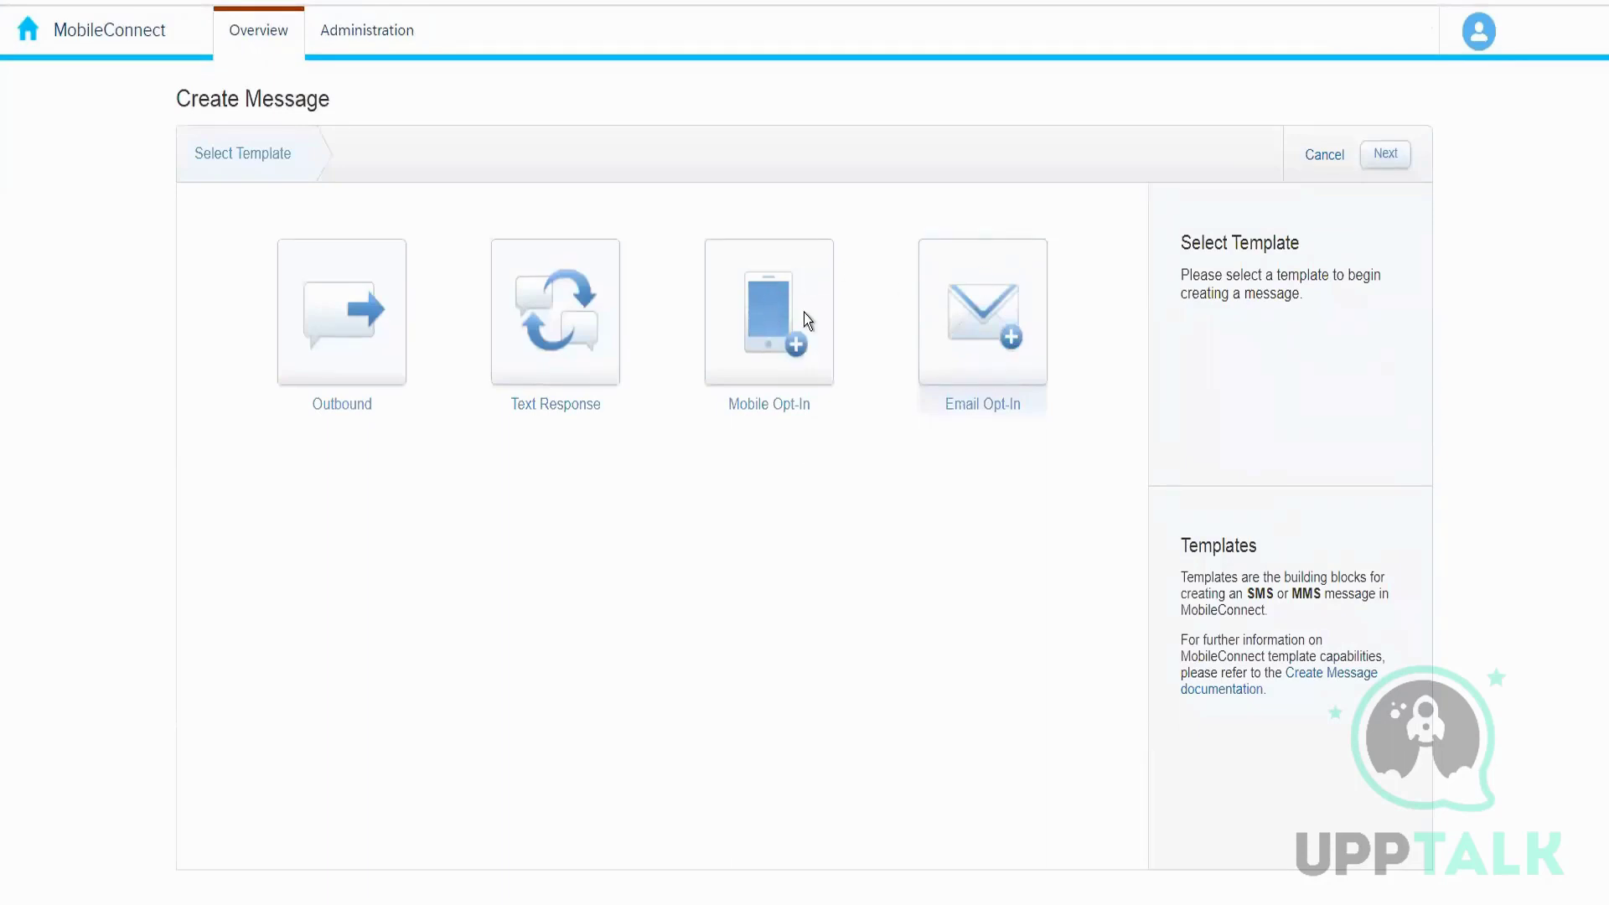
{"action": "left_click", "coordinate": [802, 317]}
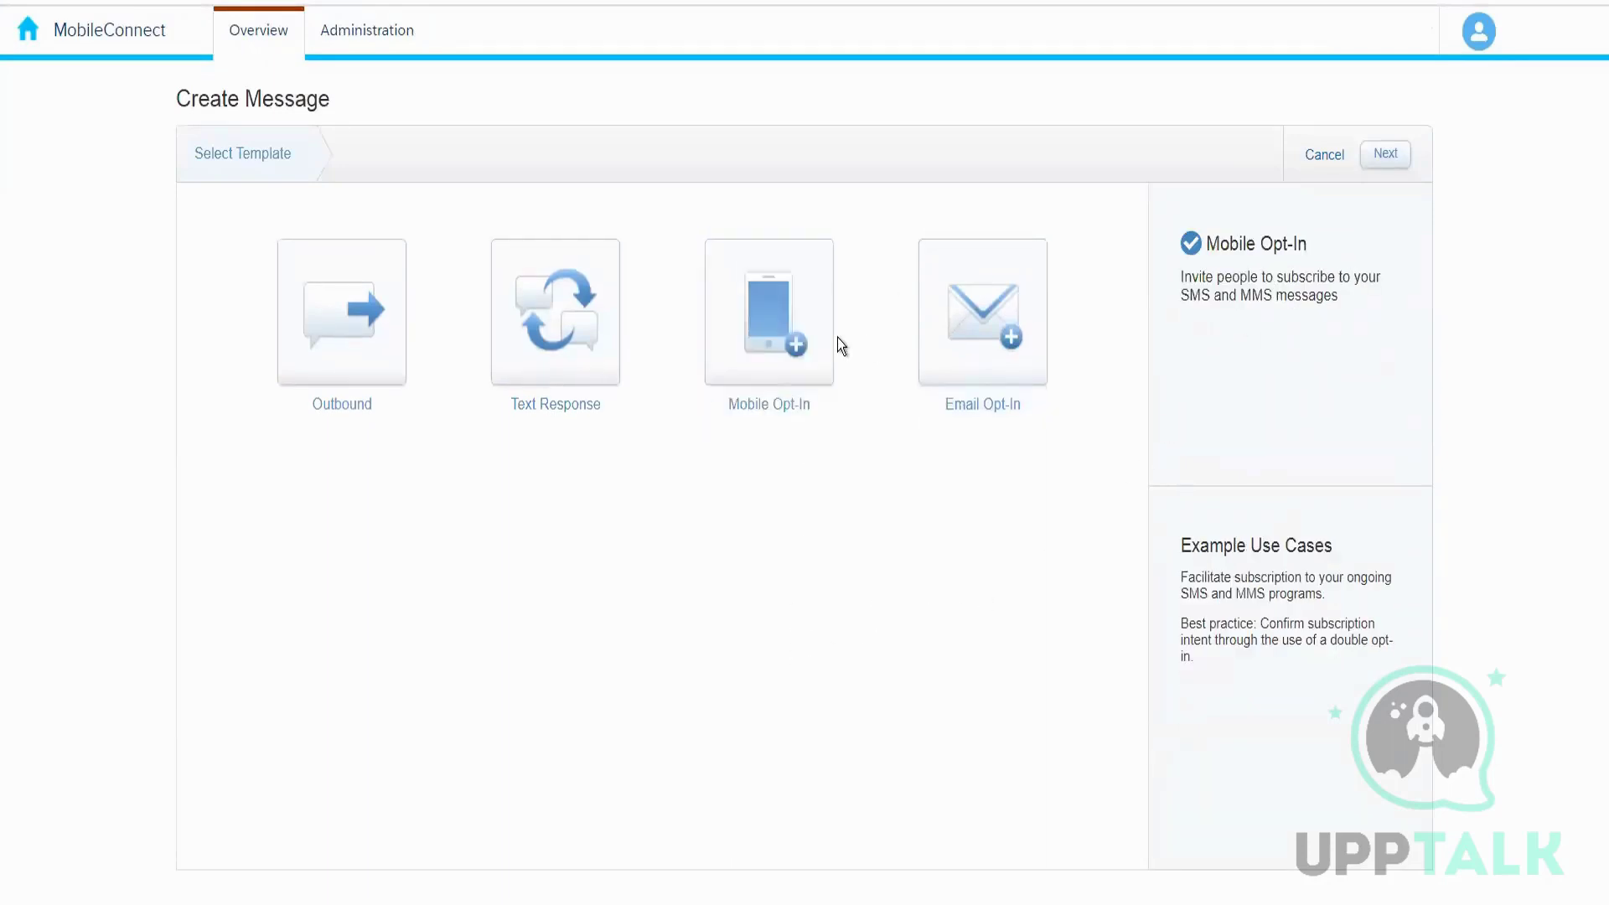
{"action": "left_click", "coordinate": [757, 352]}
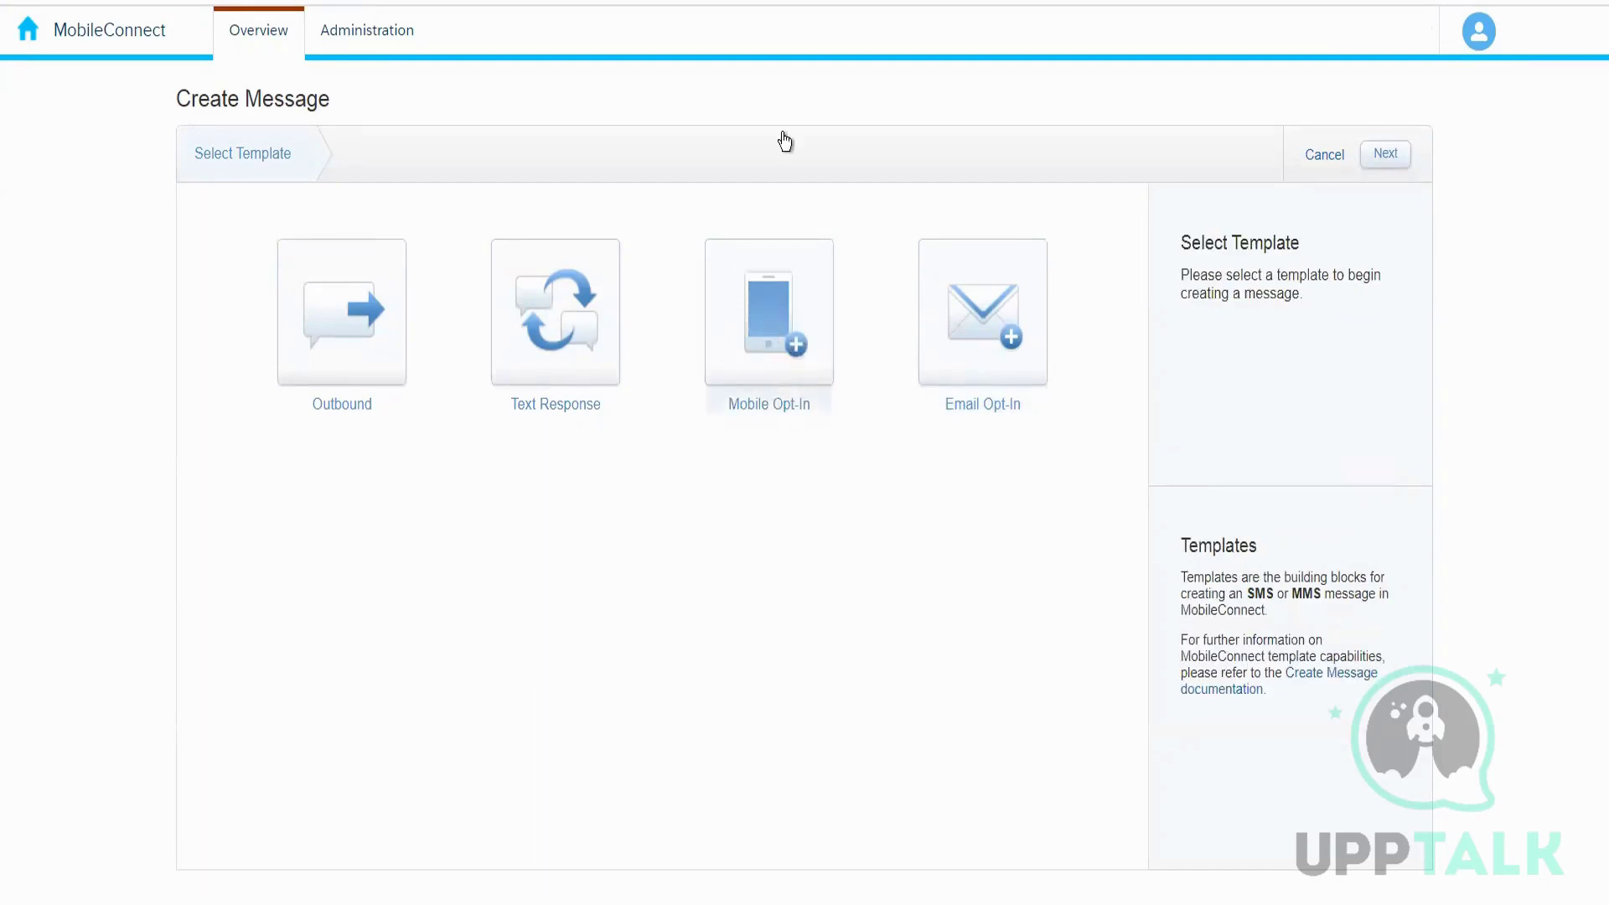
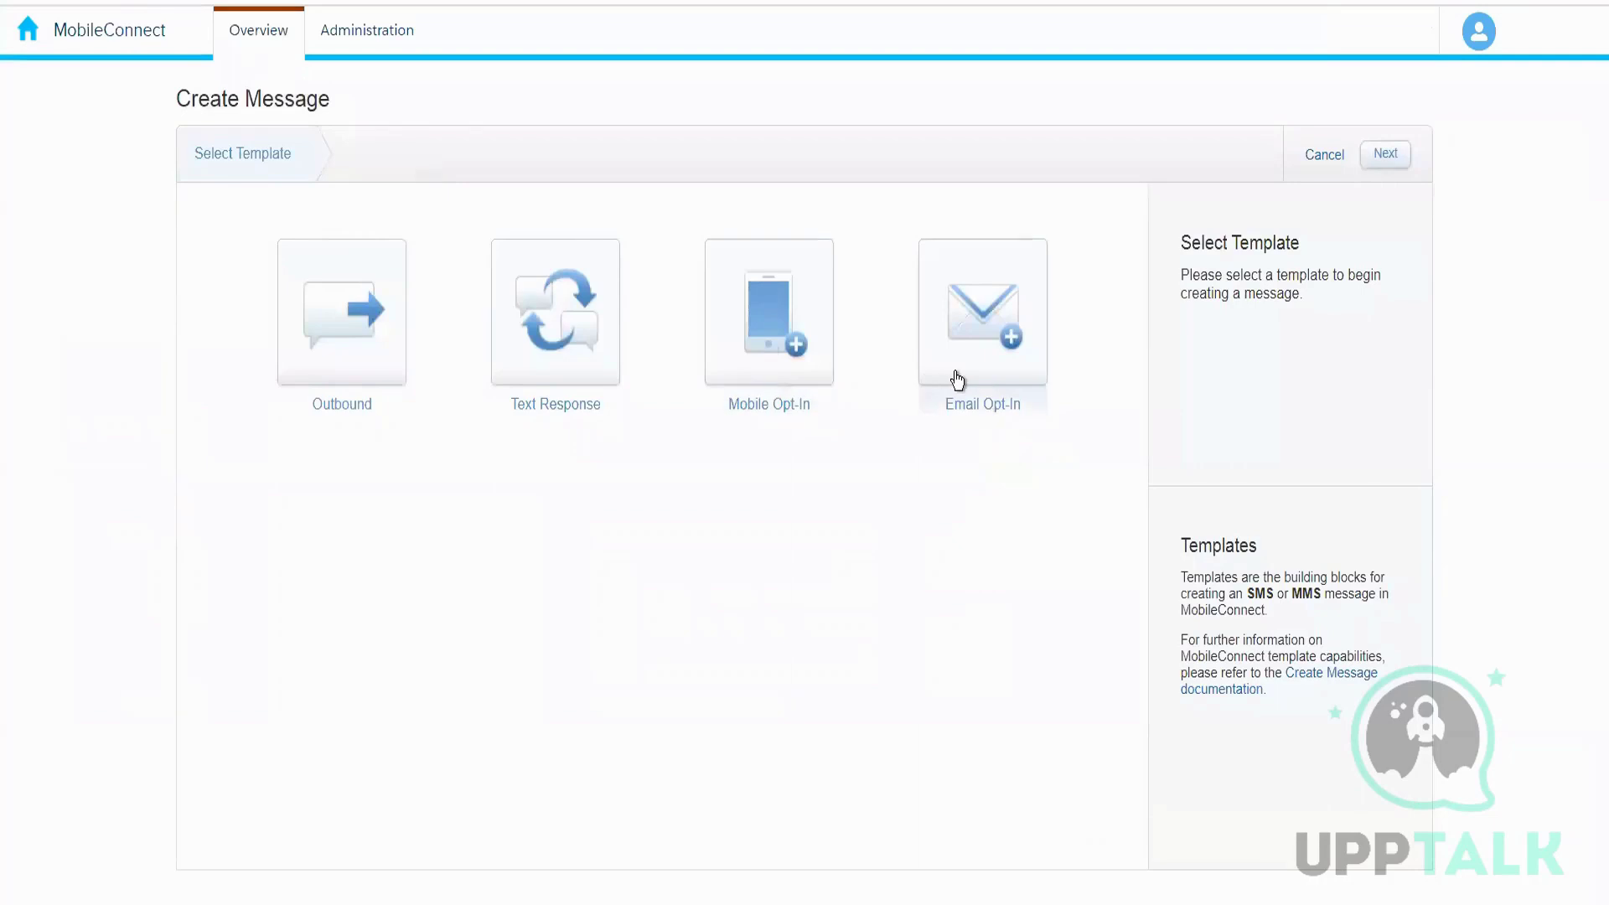
{"action": "left_click", "coordinate": [958, 381]}
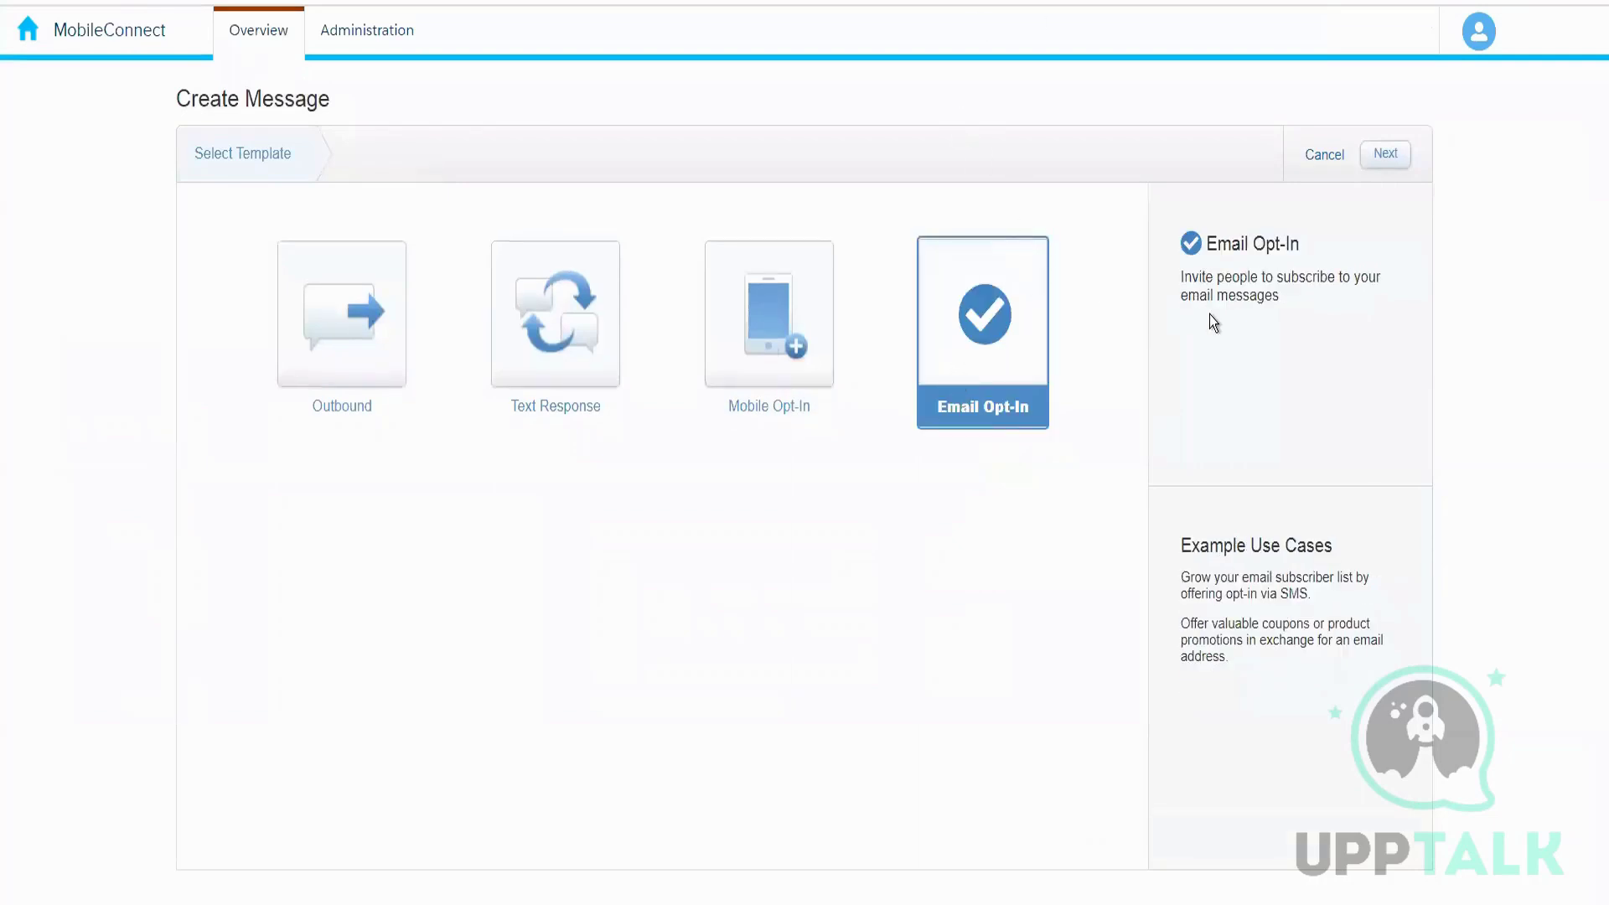
Advance the Email Opt-In message to Define Properties, examine the Email Opt-in slide in PowerPoint, and return to MobileConnect.
{"action": "left_click", "coordinate": [1382, 159]}
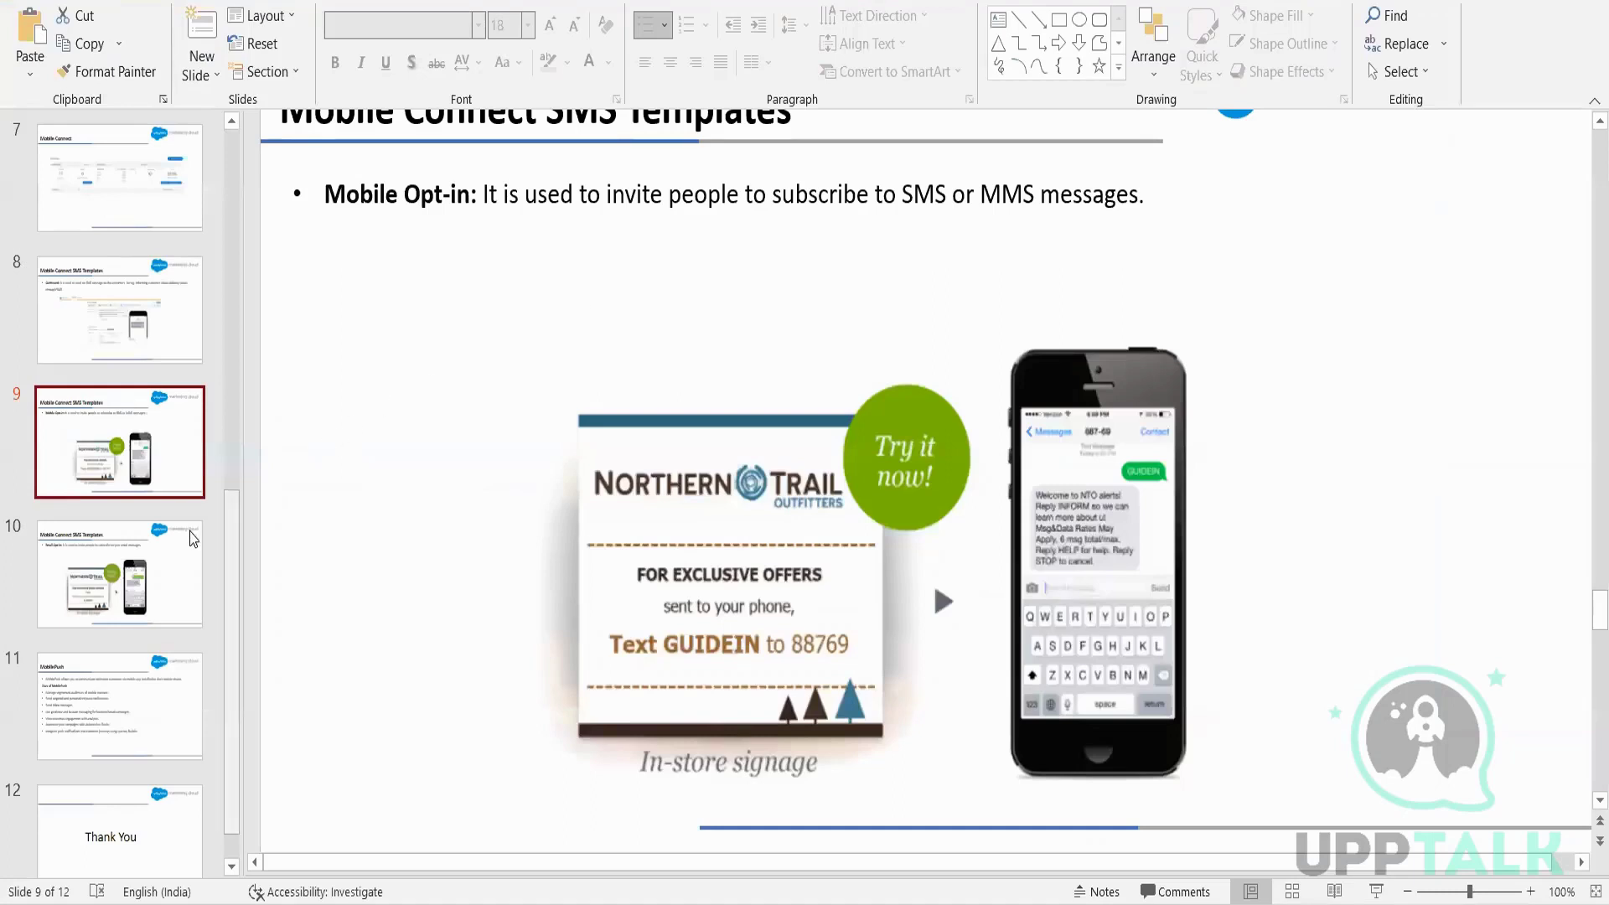
{"action": "left_click", "coordinate": [193, 538]}
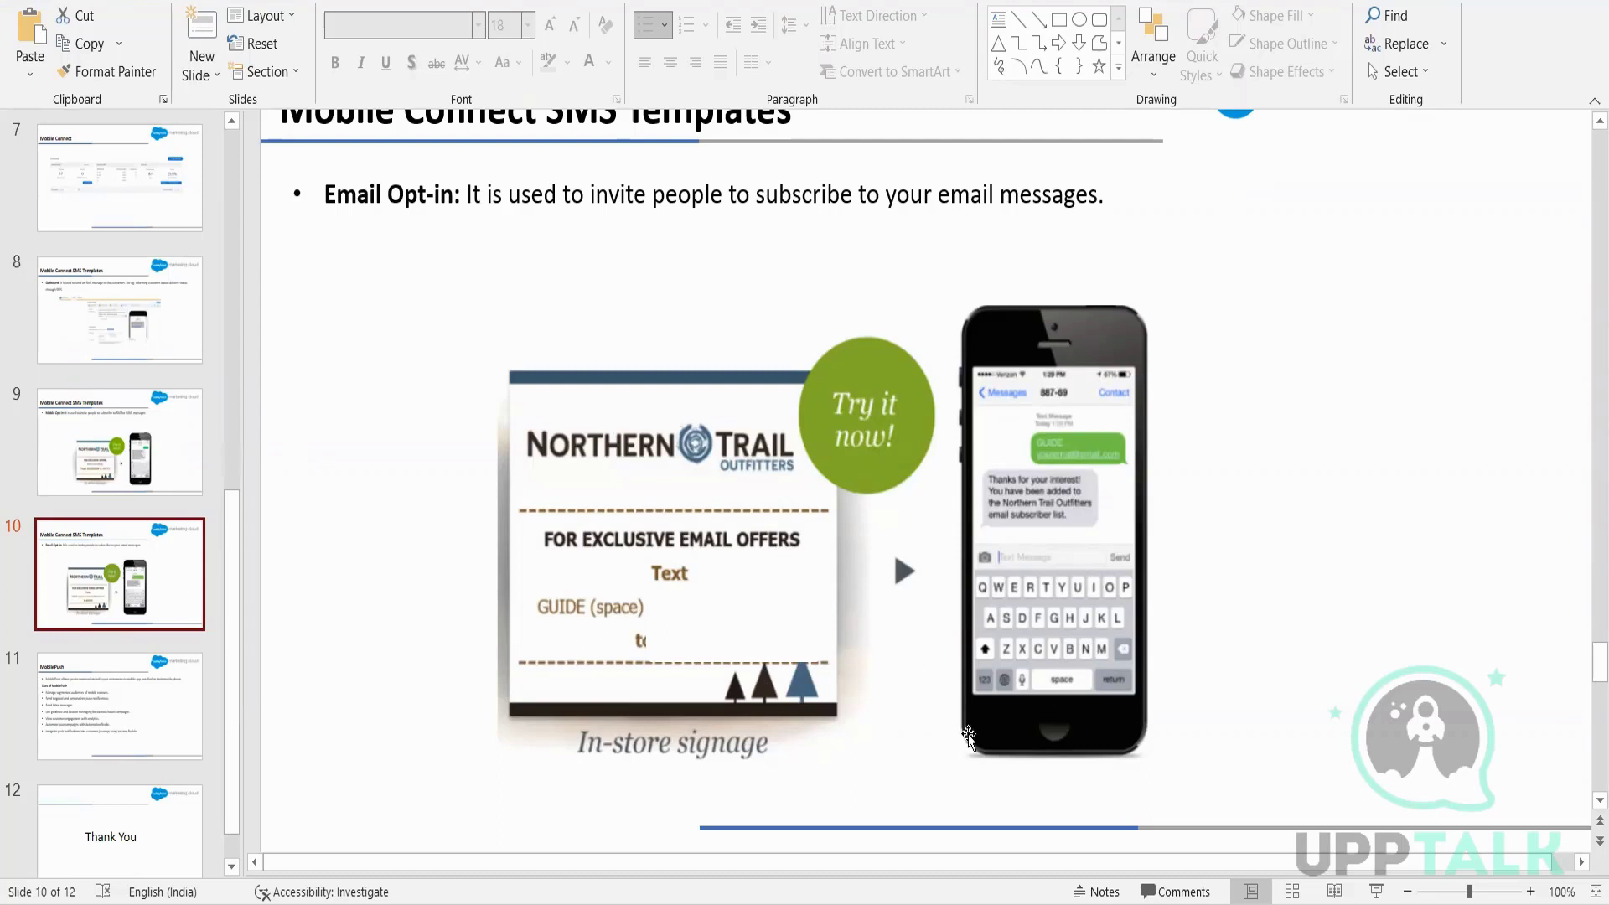
{"action": "mouse_move", "coordinate": [1057, 901]}
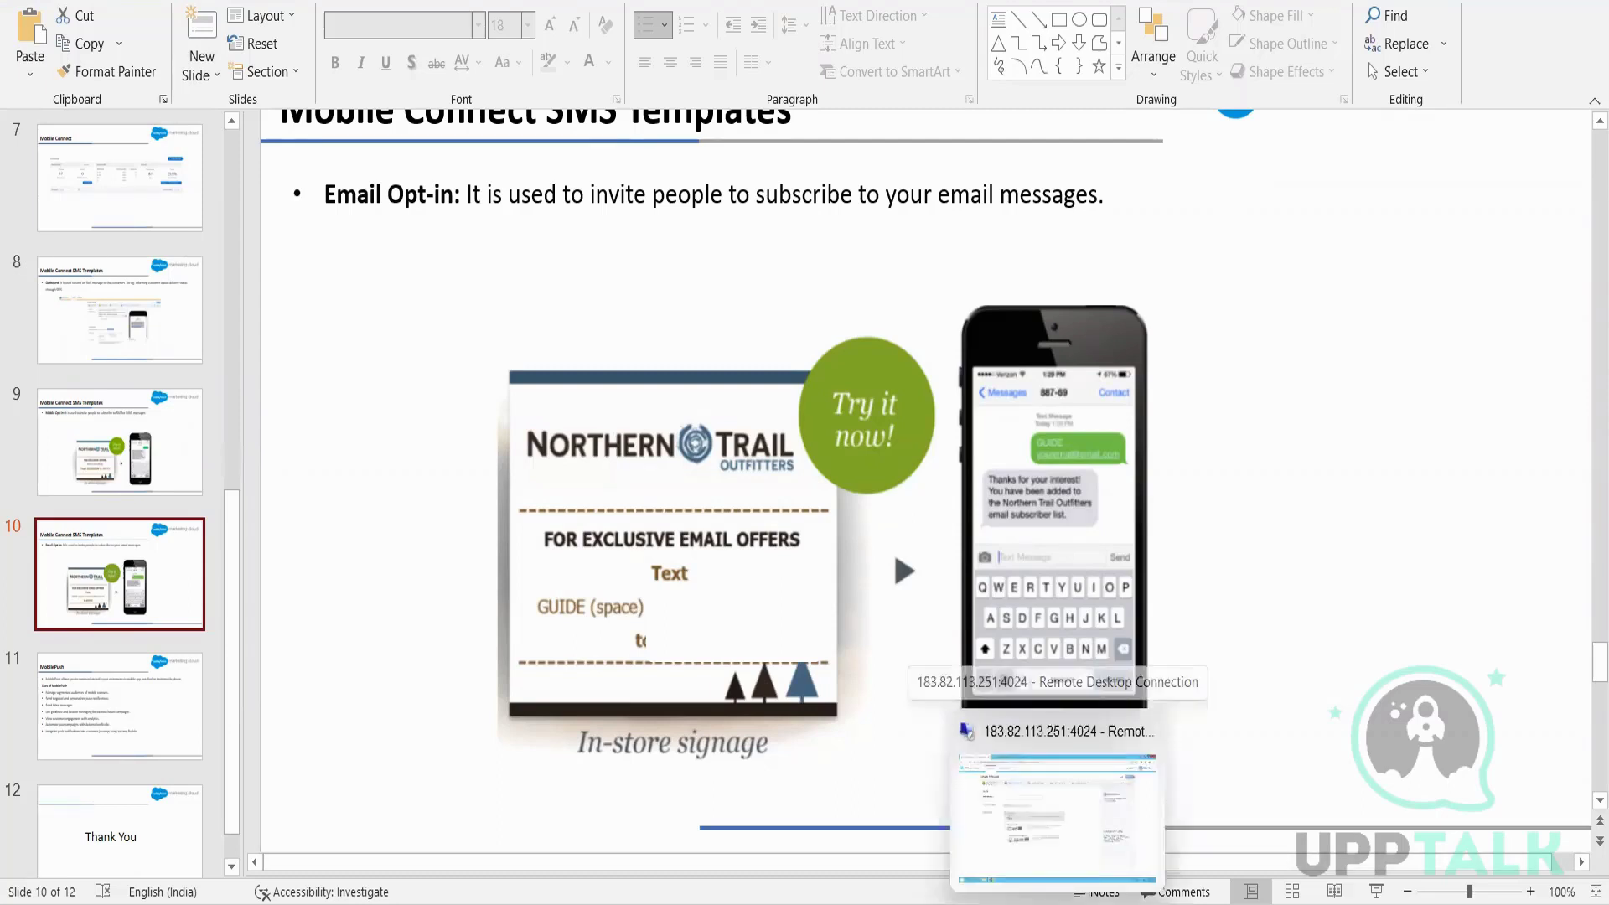
{"action": "left_click", "coordinate": [1088, 817]}
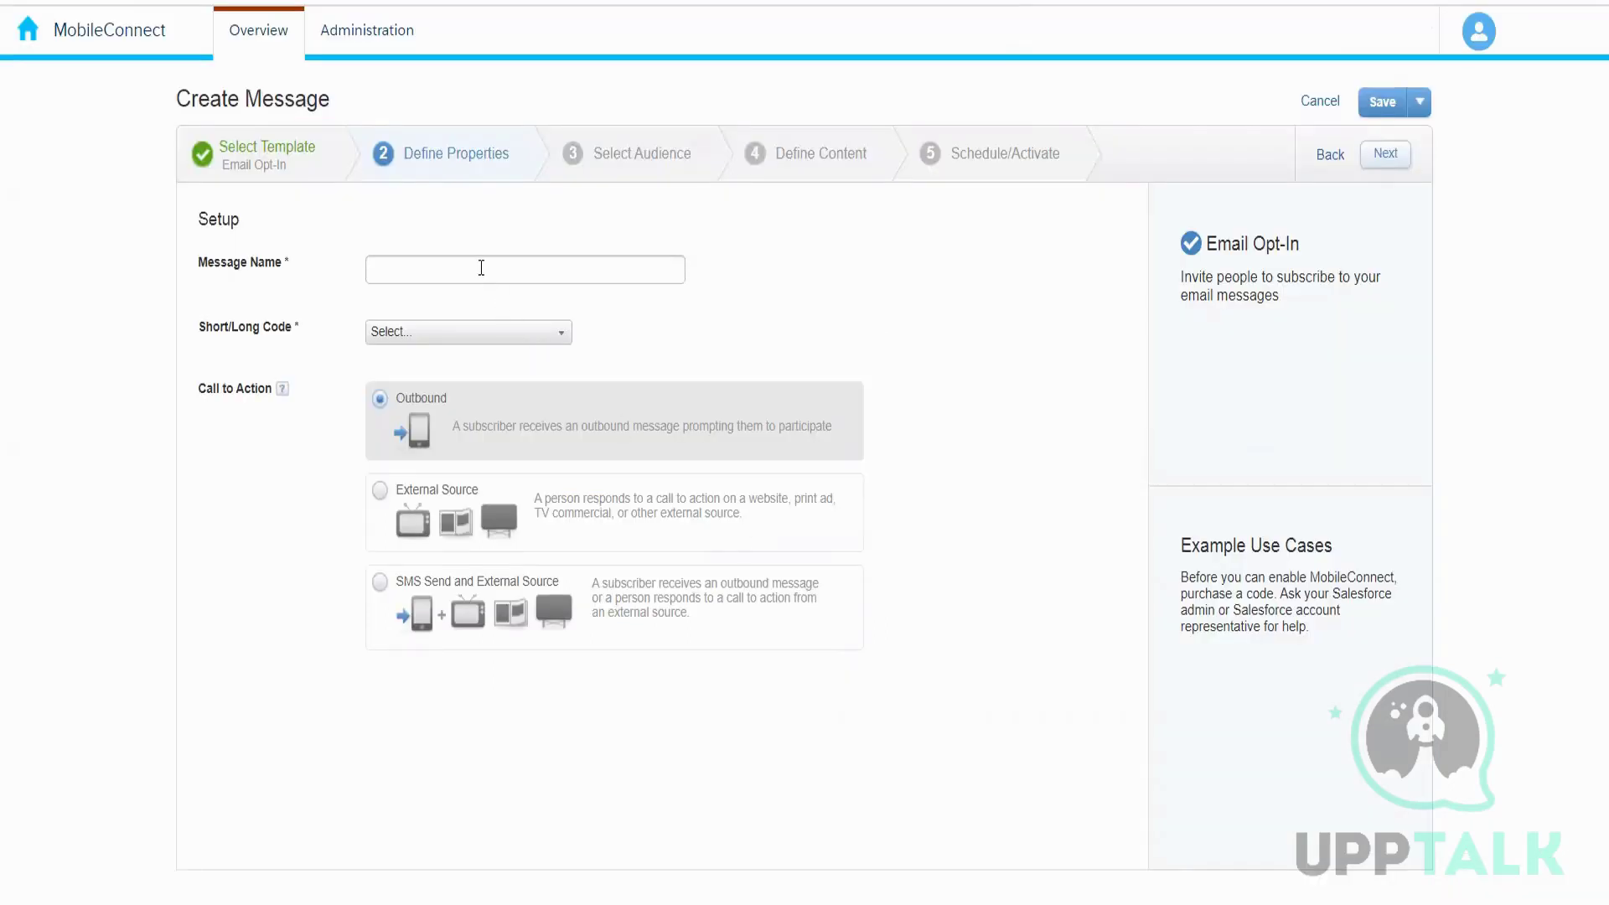
Compare the Outbound, External Source, and SMS Send and External Source calls to action for the Email Opt-In message, then cancel it.
{"action": "left_click", "coordinate": [512, 267]}
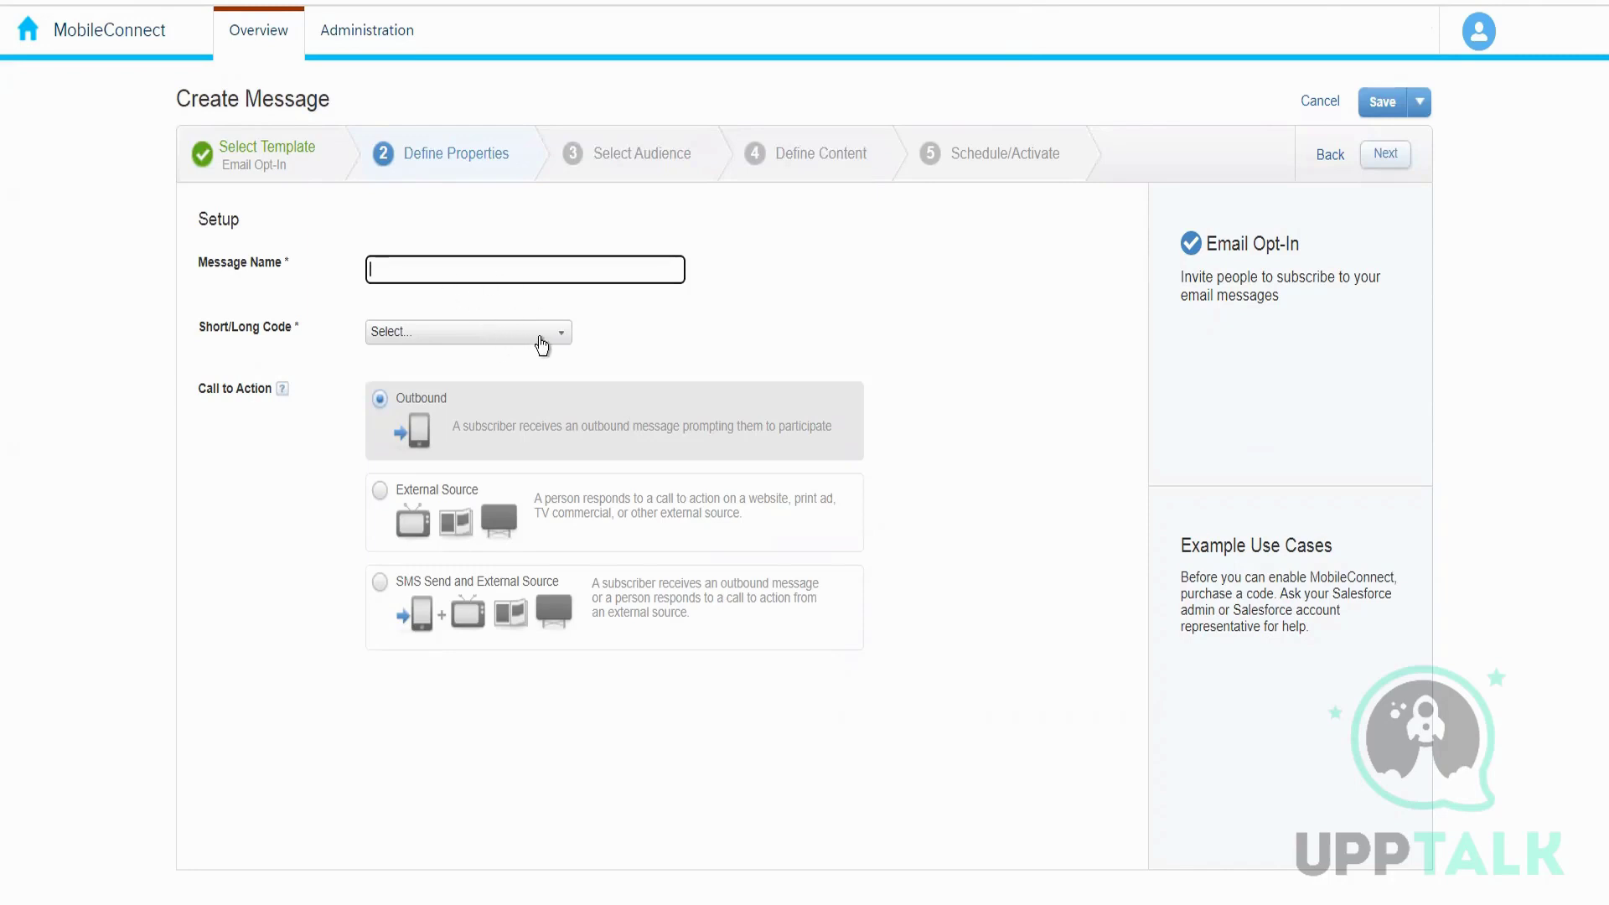
{"action": "left_click", "coordinate": [589, 520]}
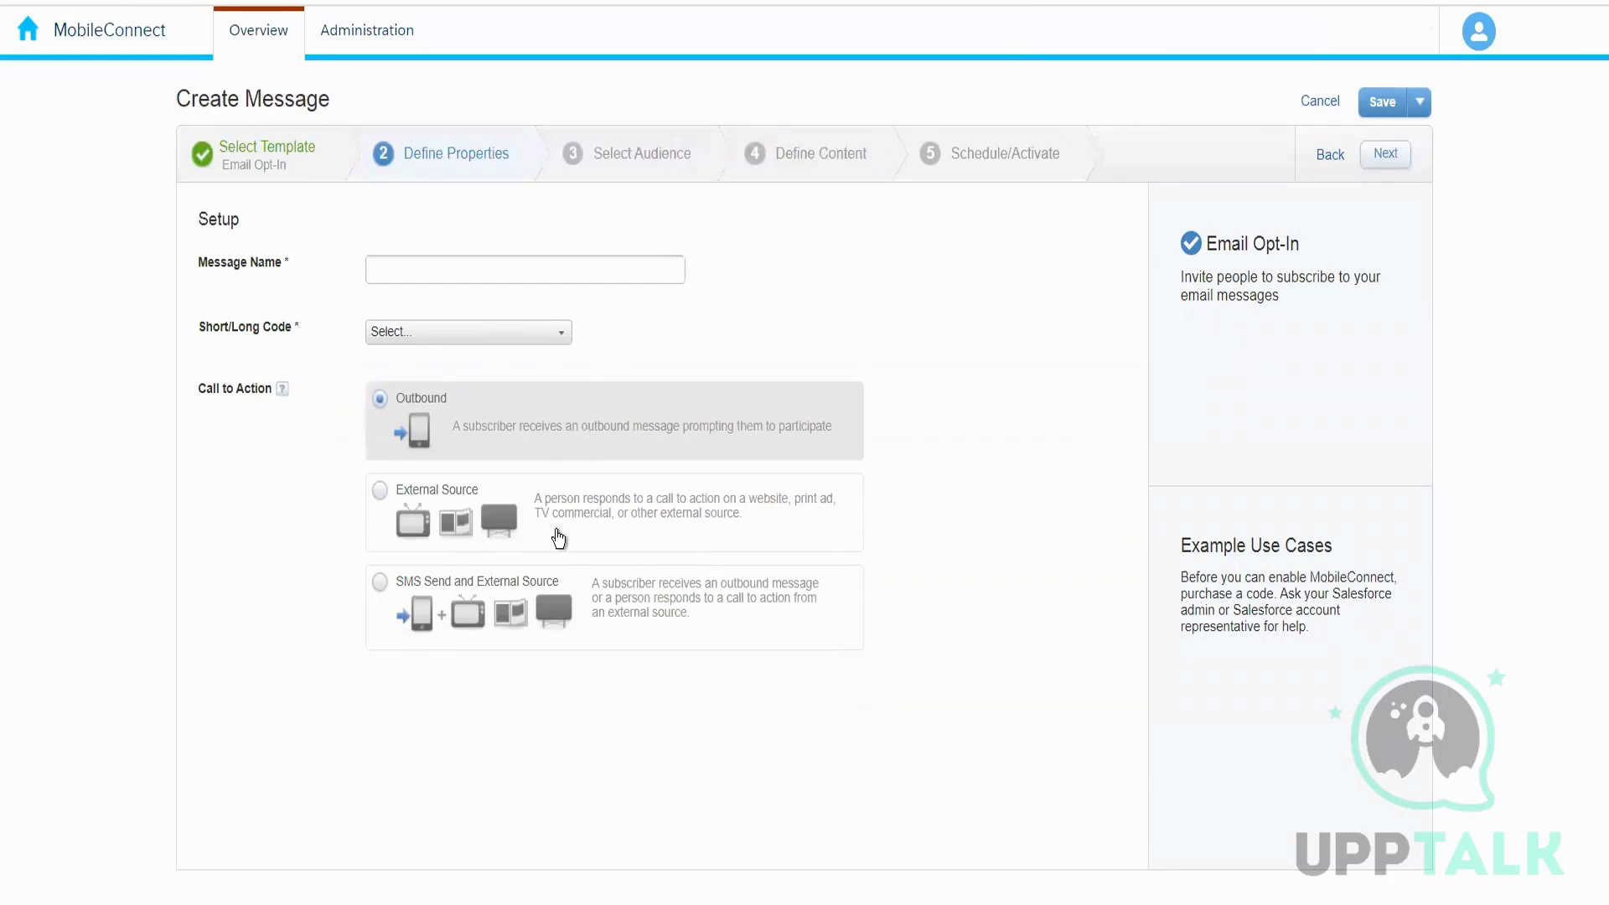
{"action": "left_click", "coordinate": [555, 535]}
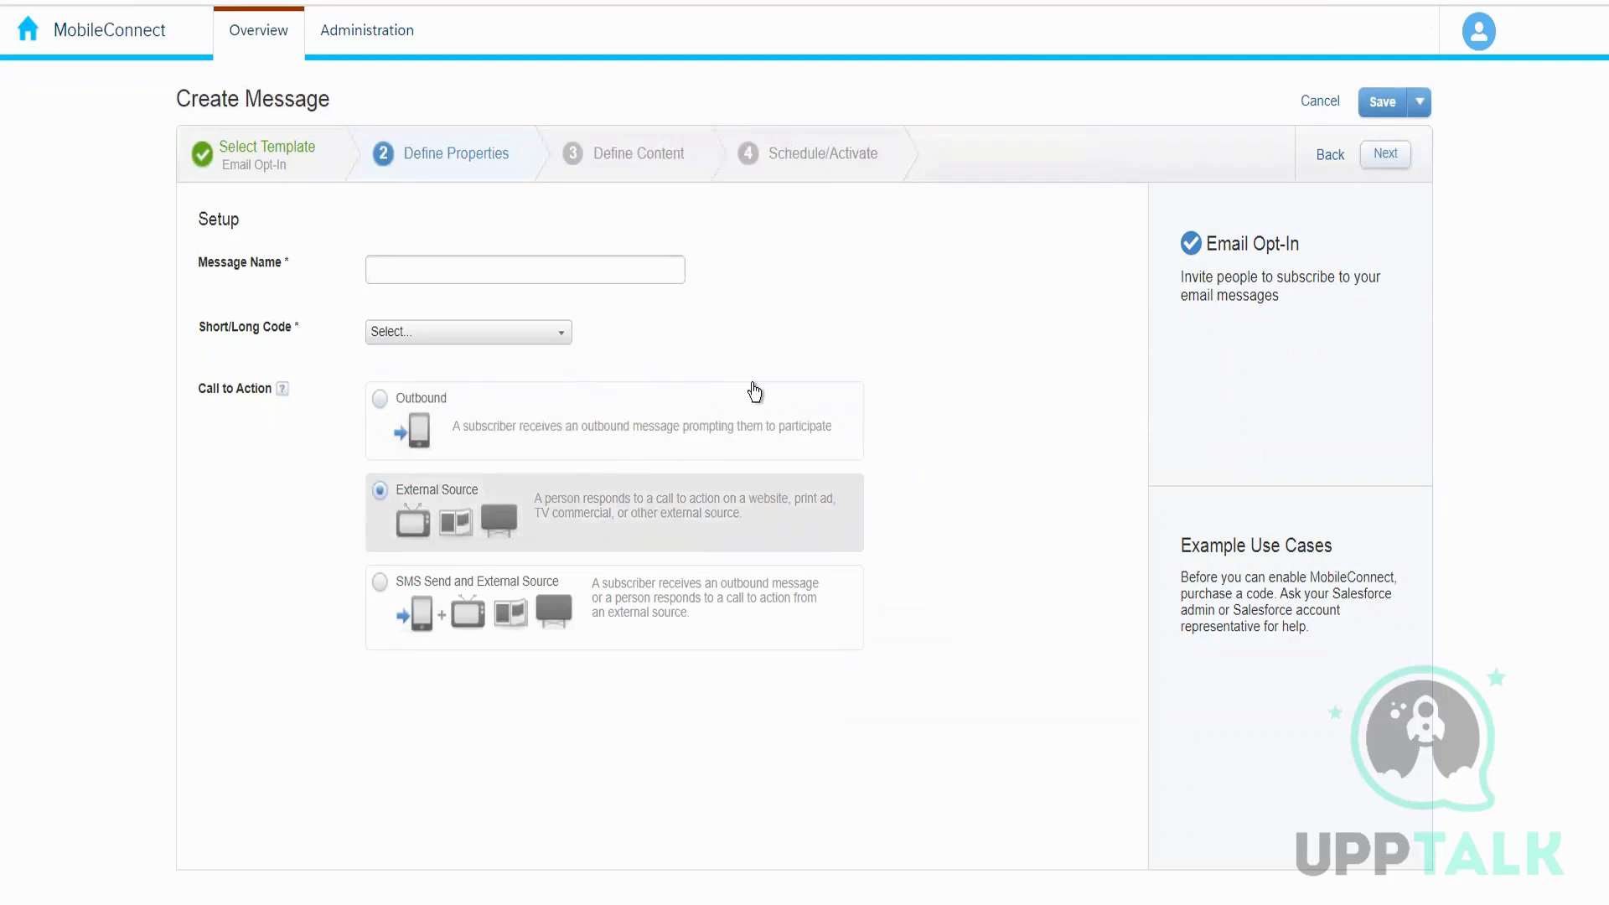
{"action": "left_click", "coordinate": [463, 439]}
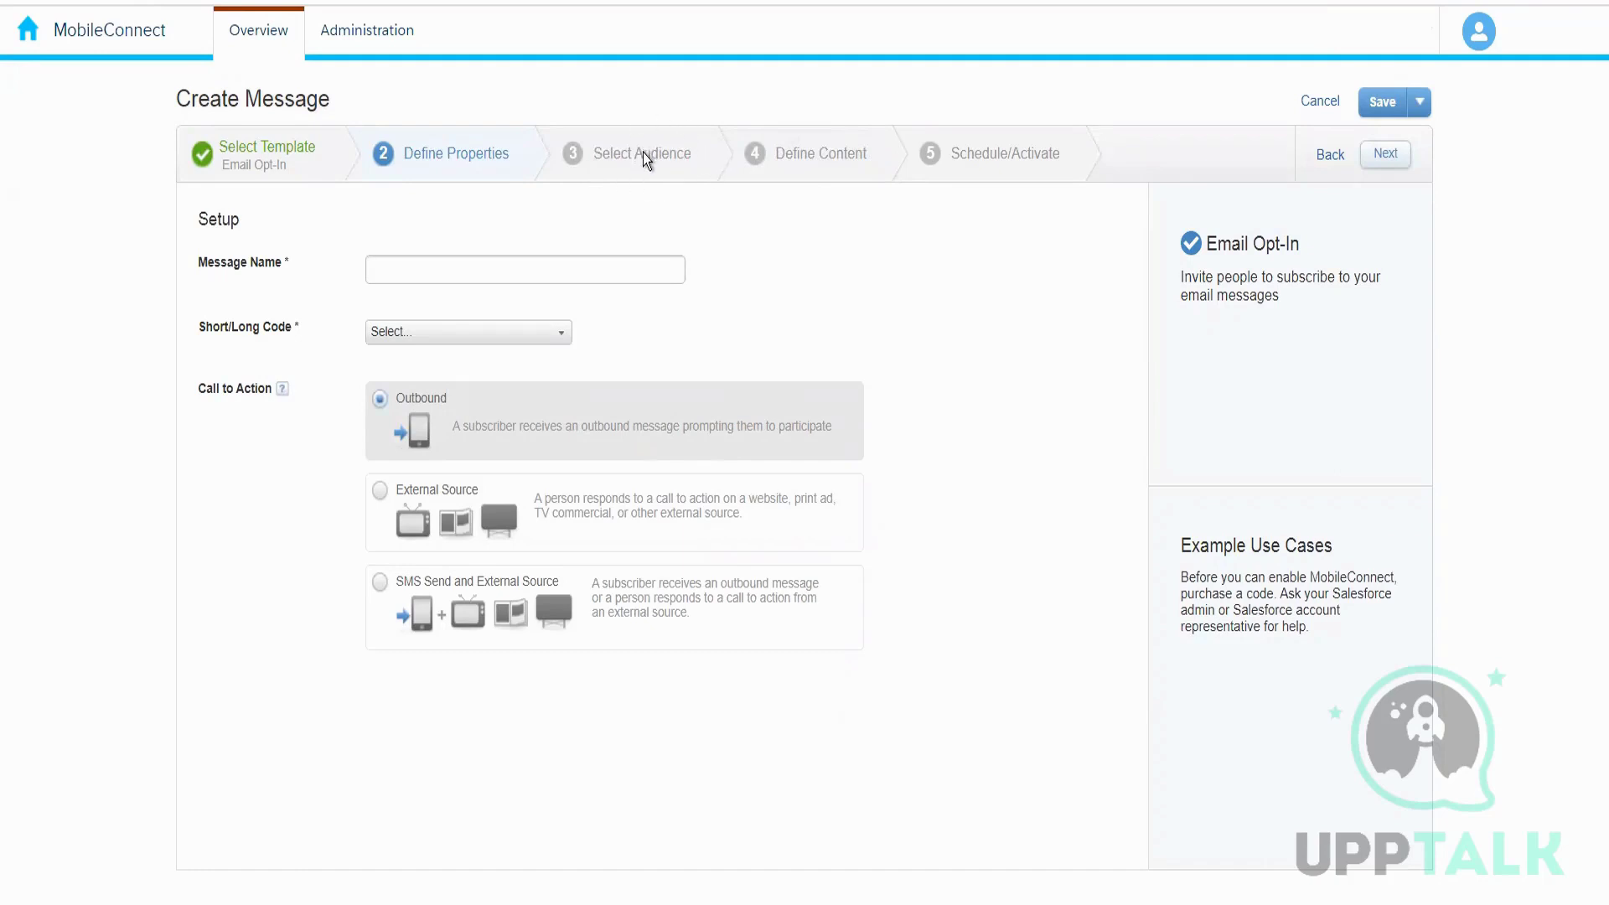
{"action": "left_click", "coordinate": [620, 531]}
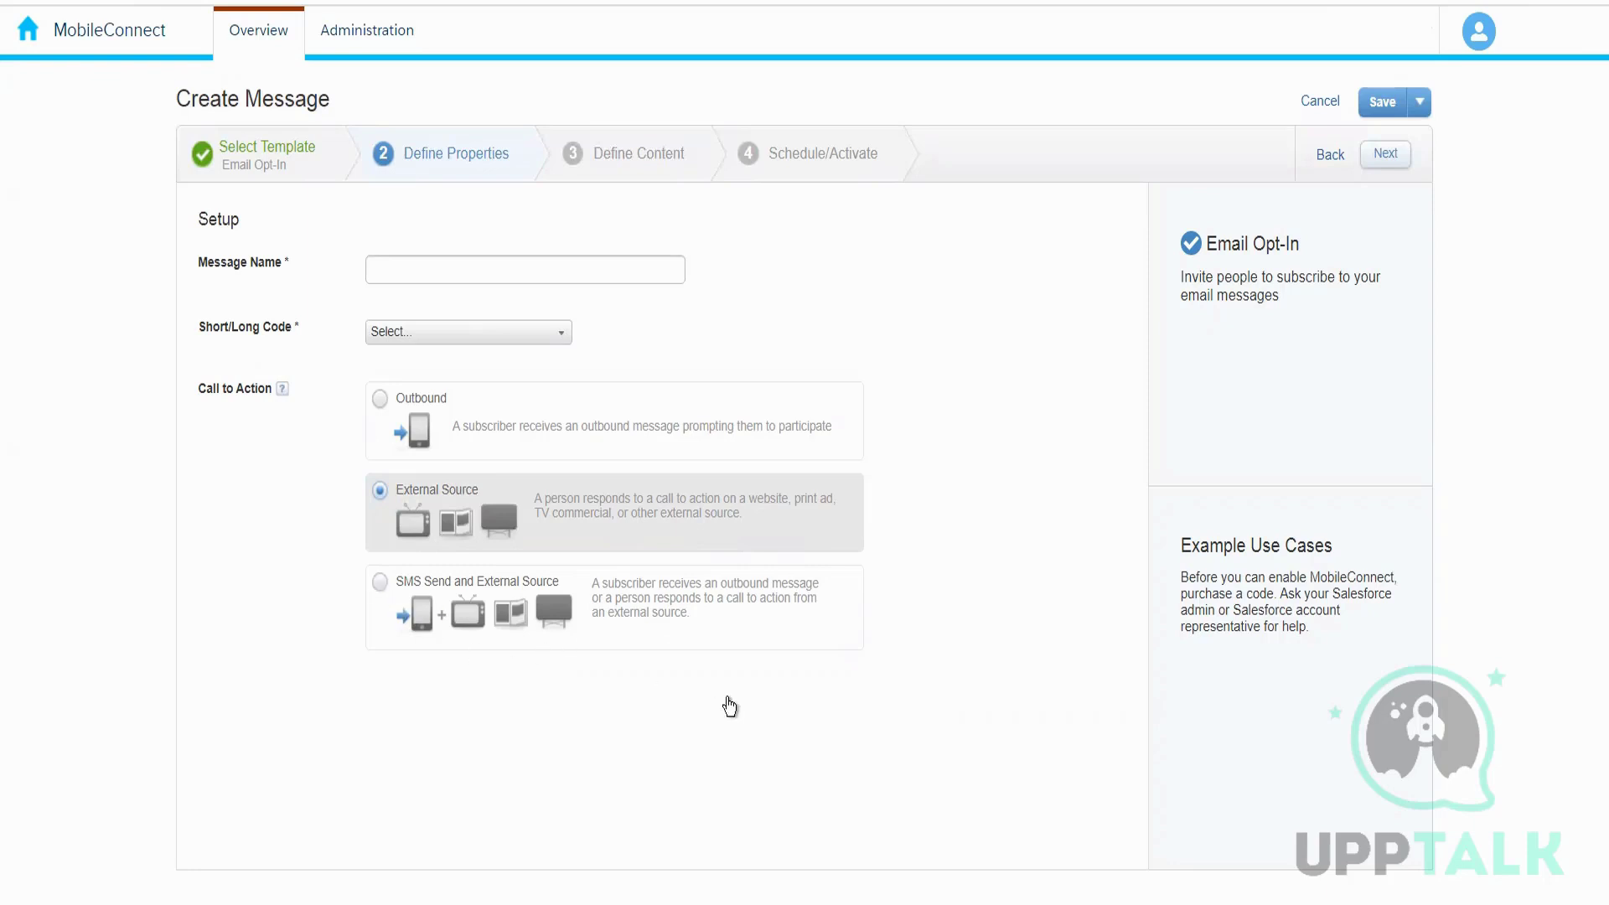
{"action": "left_click", "coordinate": [707, 615]}
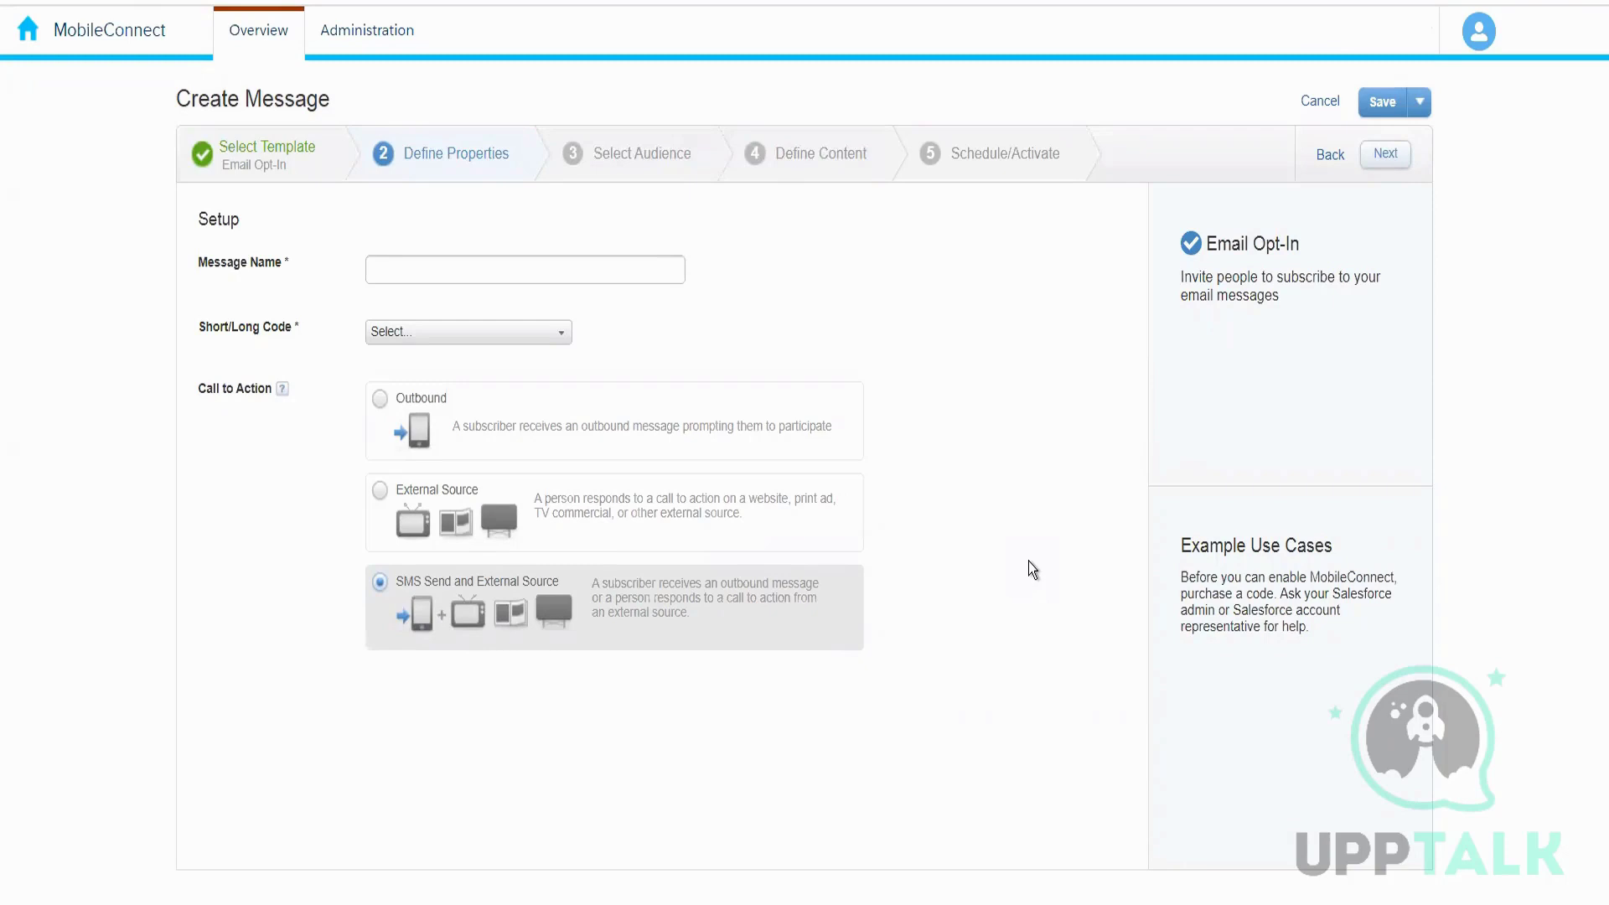
{"action": "left_click", "coordinate": [637, 448]}
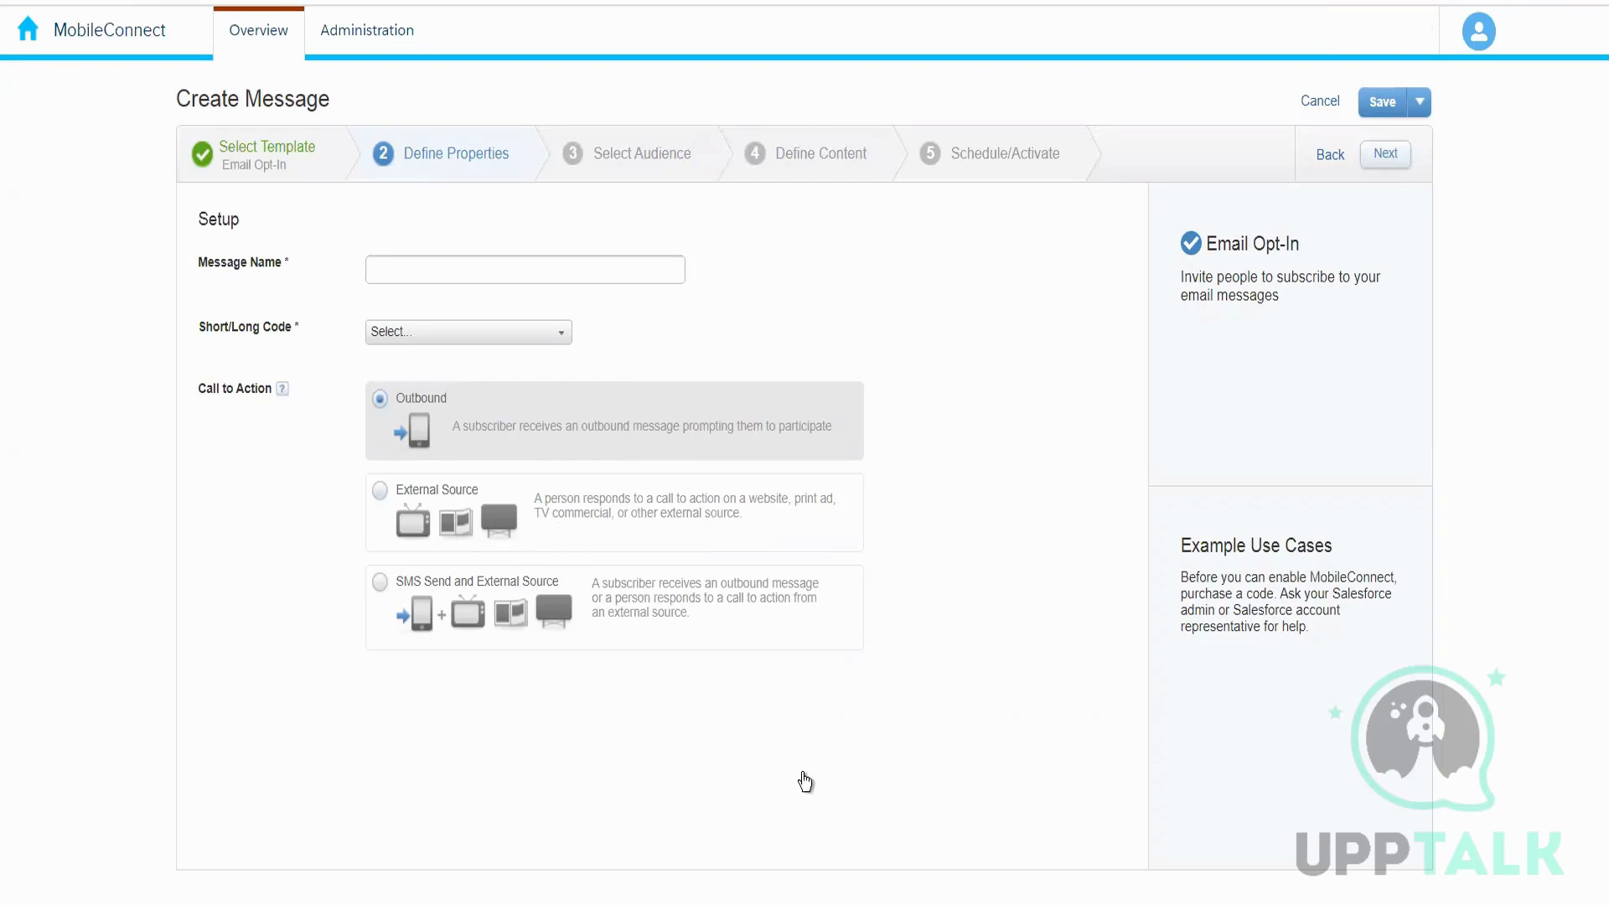
{"action": "left_click", "coordinate": [806, 547]}
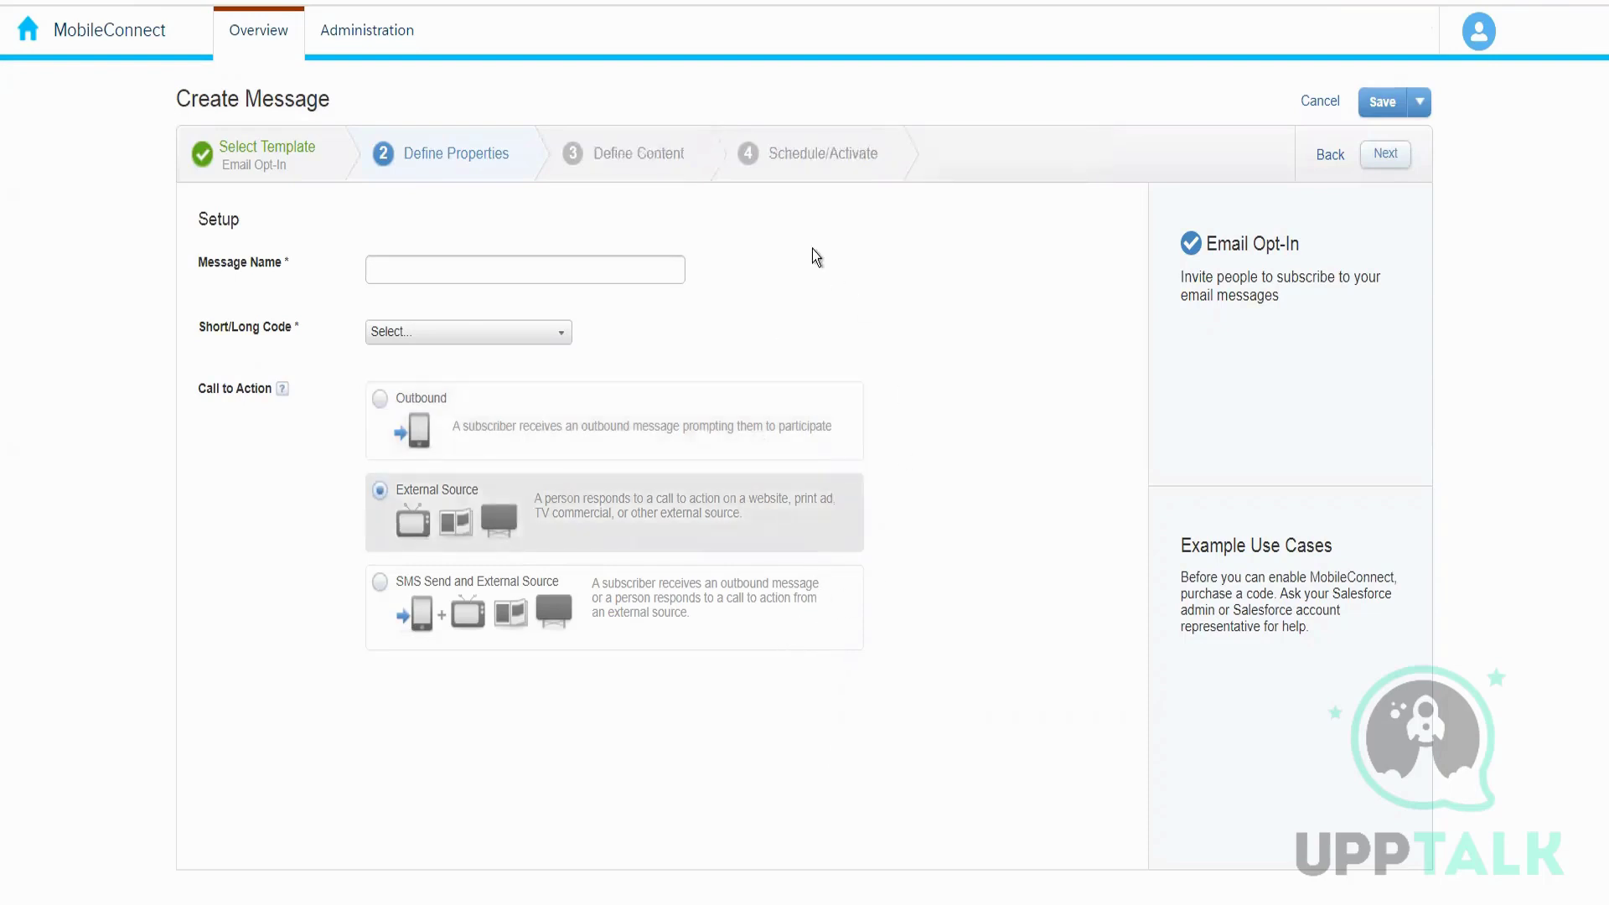
{"action": "left_click", "coordinate": [1320, 101]}
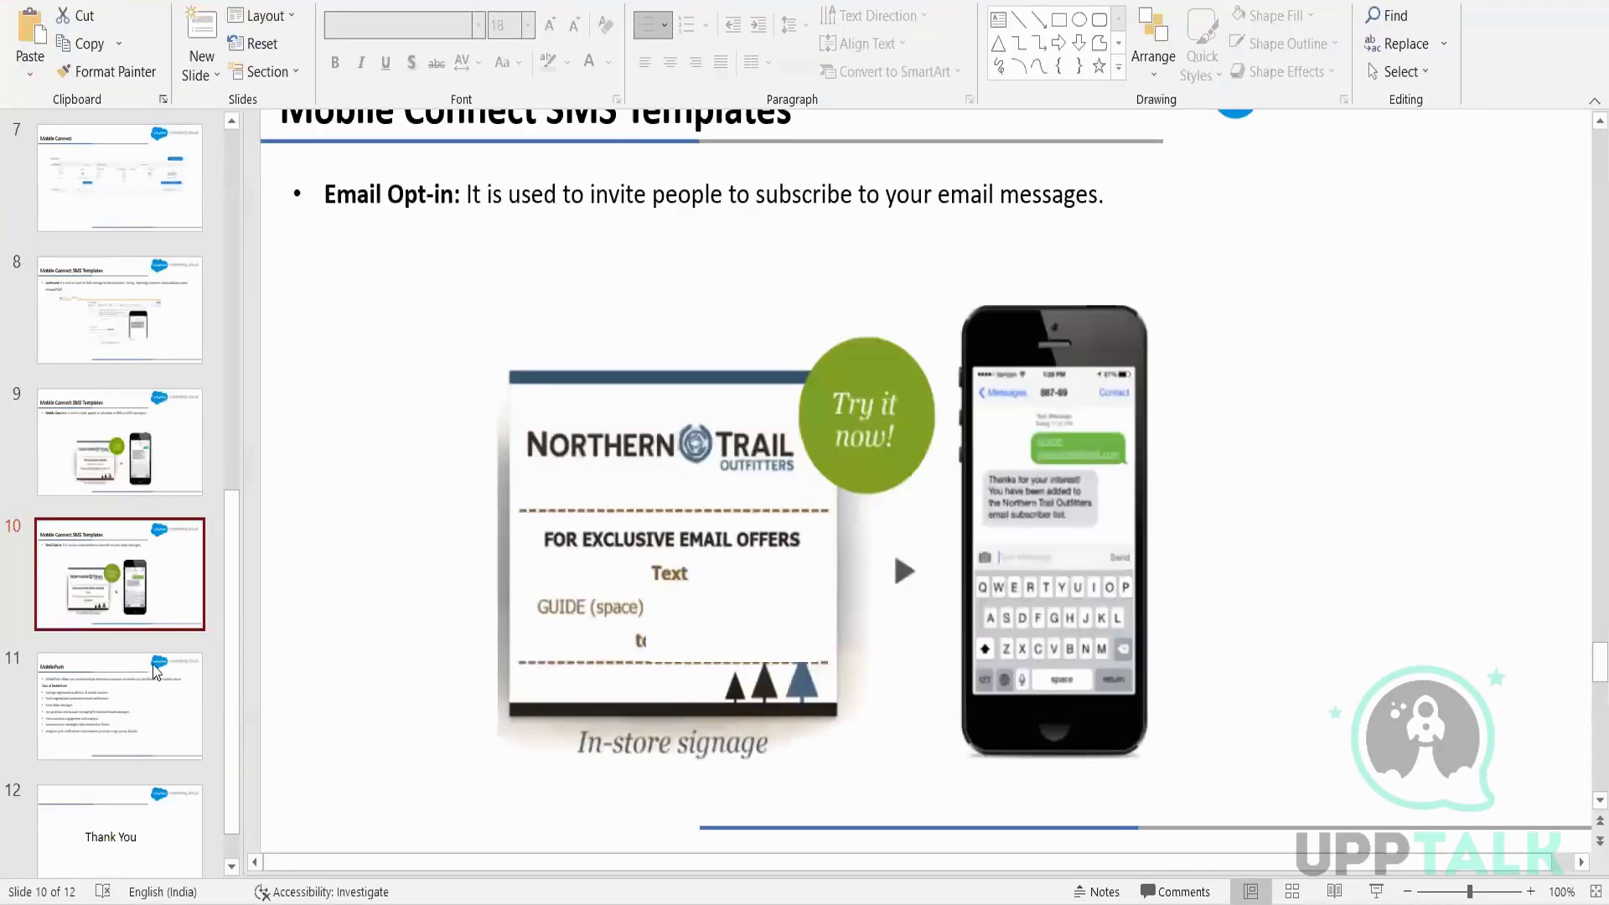
View the MobilePush slide describing its uses in PowerPoint and switch back to the remote desktop session with MobileConnect.
{"action": "left_click", "coordinate": [117, 700]}
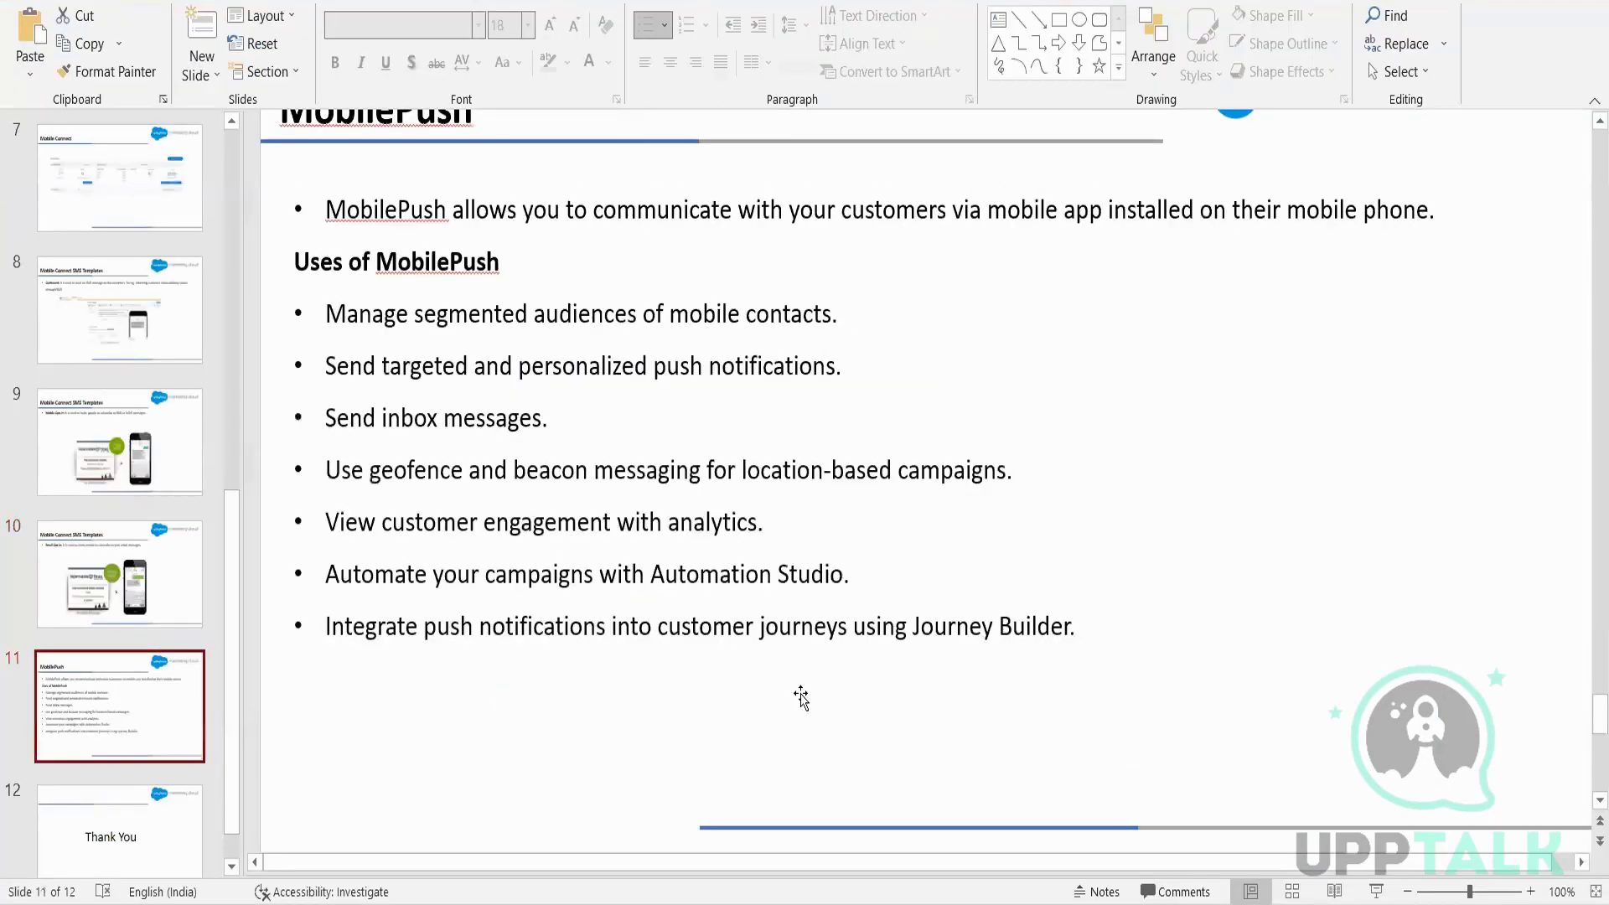
{"action": "mouse_move", "coordinate": [1057, 904]}
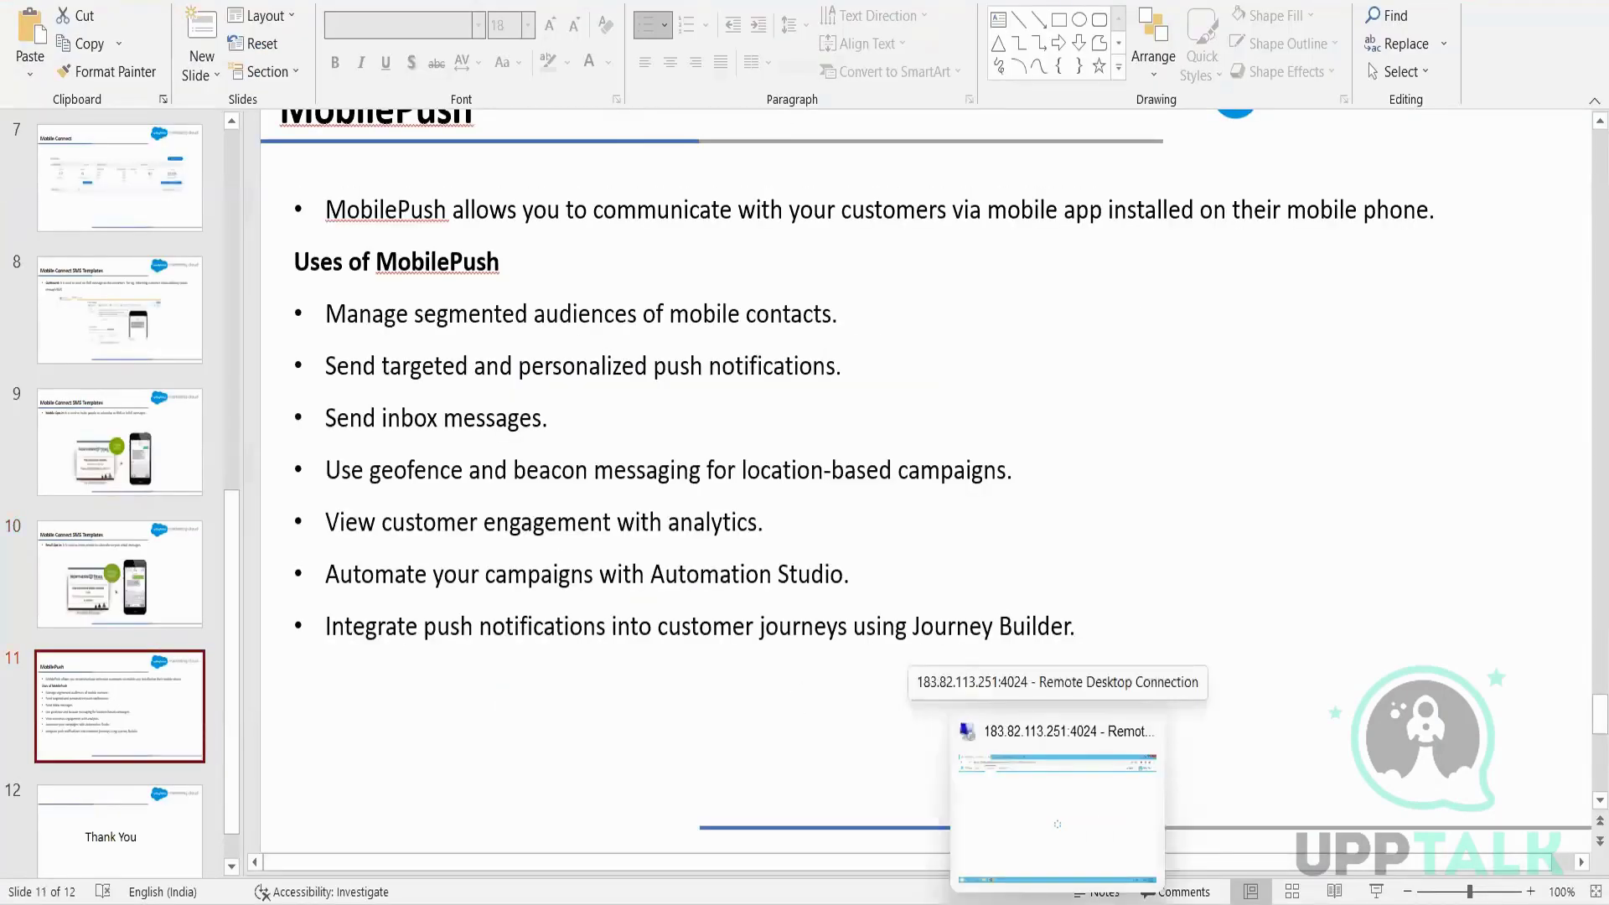
{"action": "left_click", "coordinate": [1058, 824]}
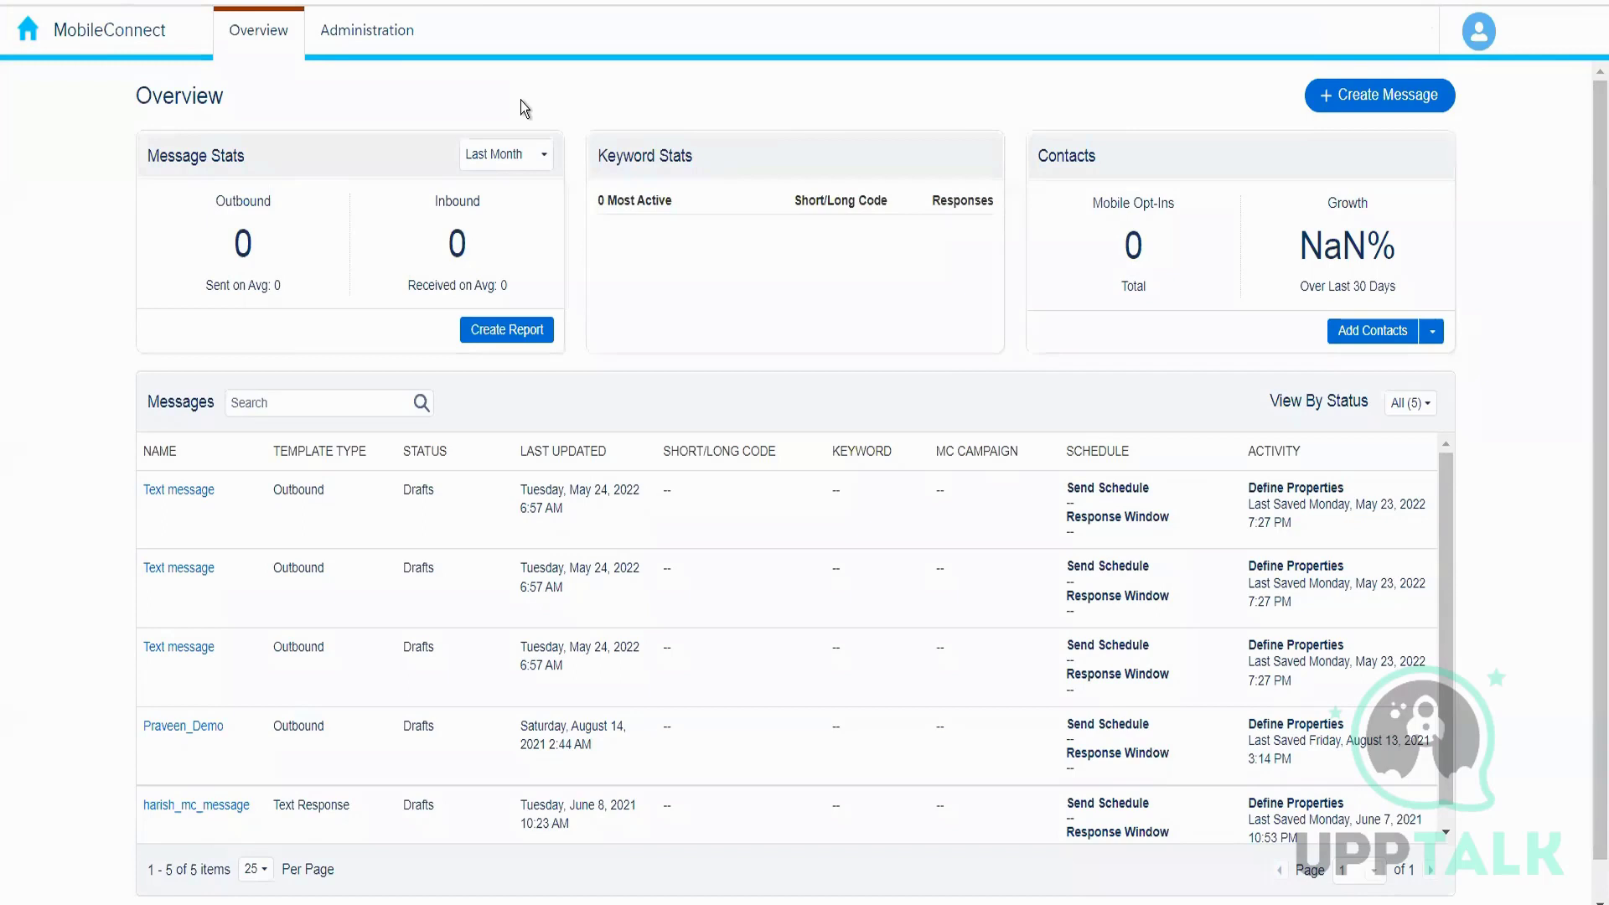
Open MobilePush from Mobile Studio and look through its Overview, Sends and Administration pages.
{"action": "left_click", "coordinate": [30, 32]}
{"action": "mouse_move", "coordinate": [136, 145]}
{"action": "left_click", "coordinate": [165, 274]}
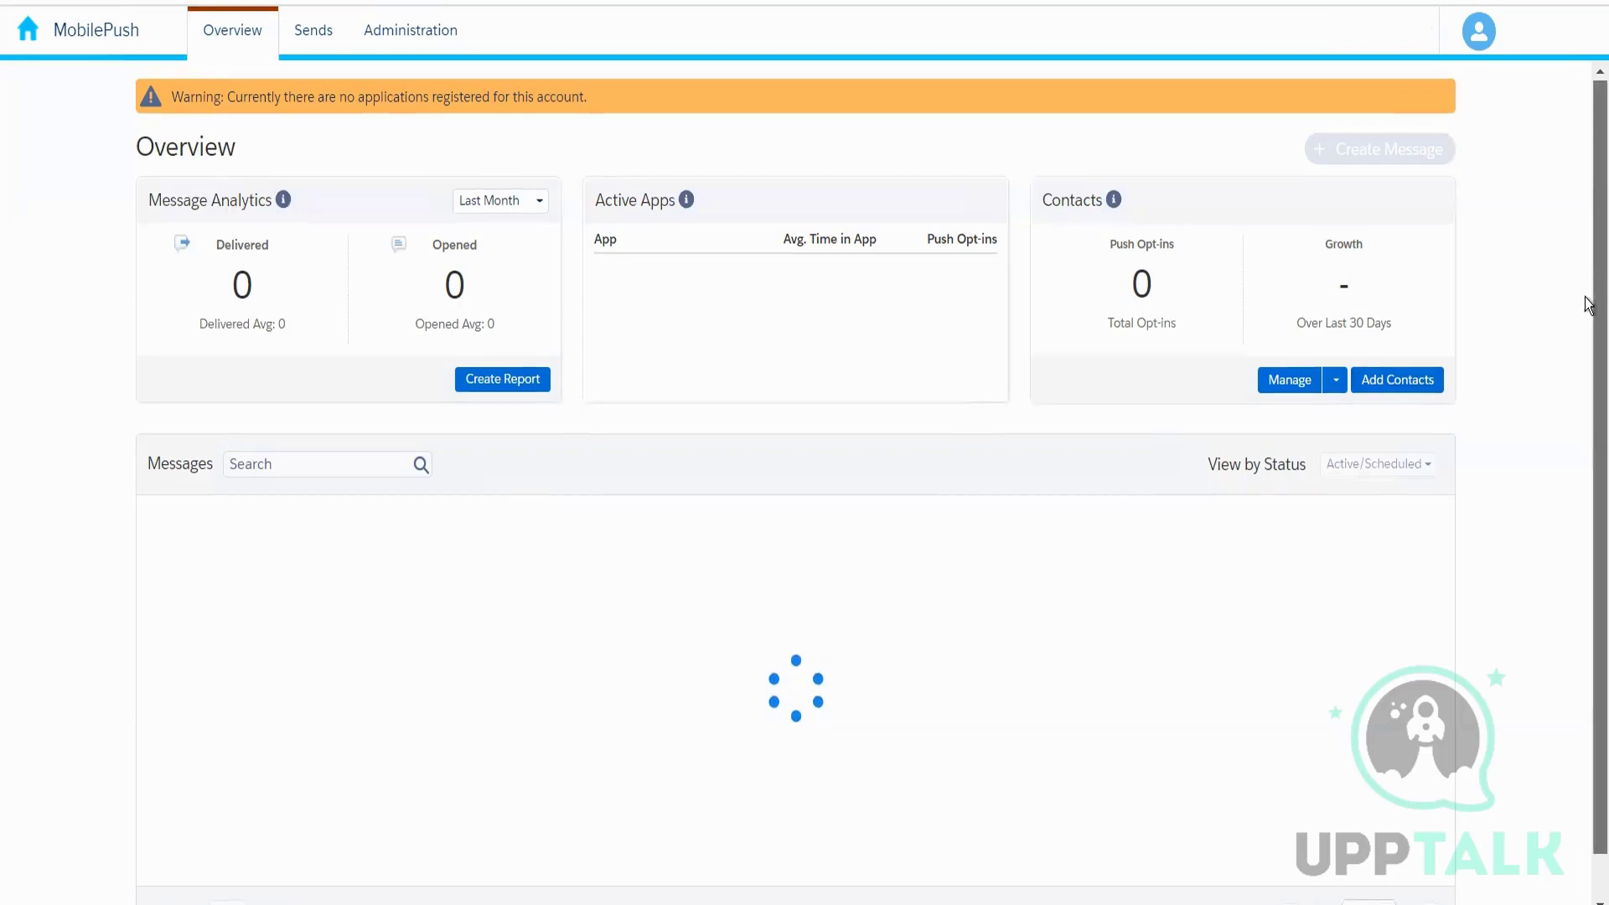
{"action": "scroll", "coordinate": [1587, 301], "scroll_direction": "down", "scroll_amount": 1}
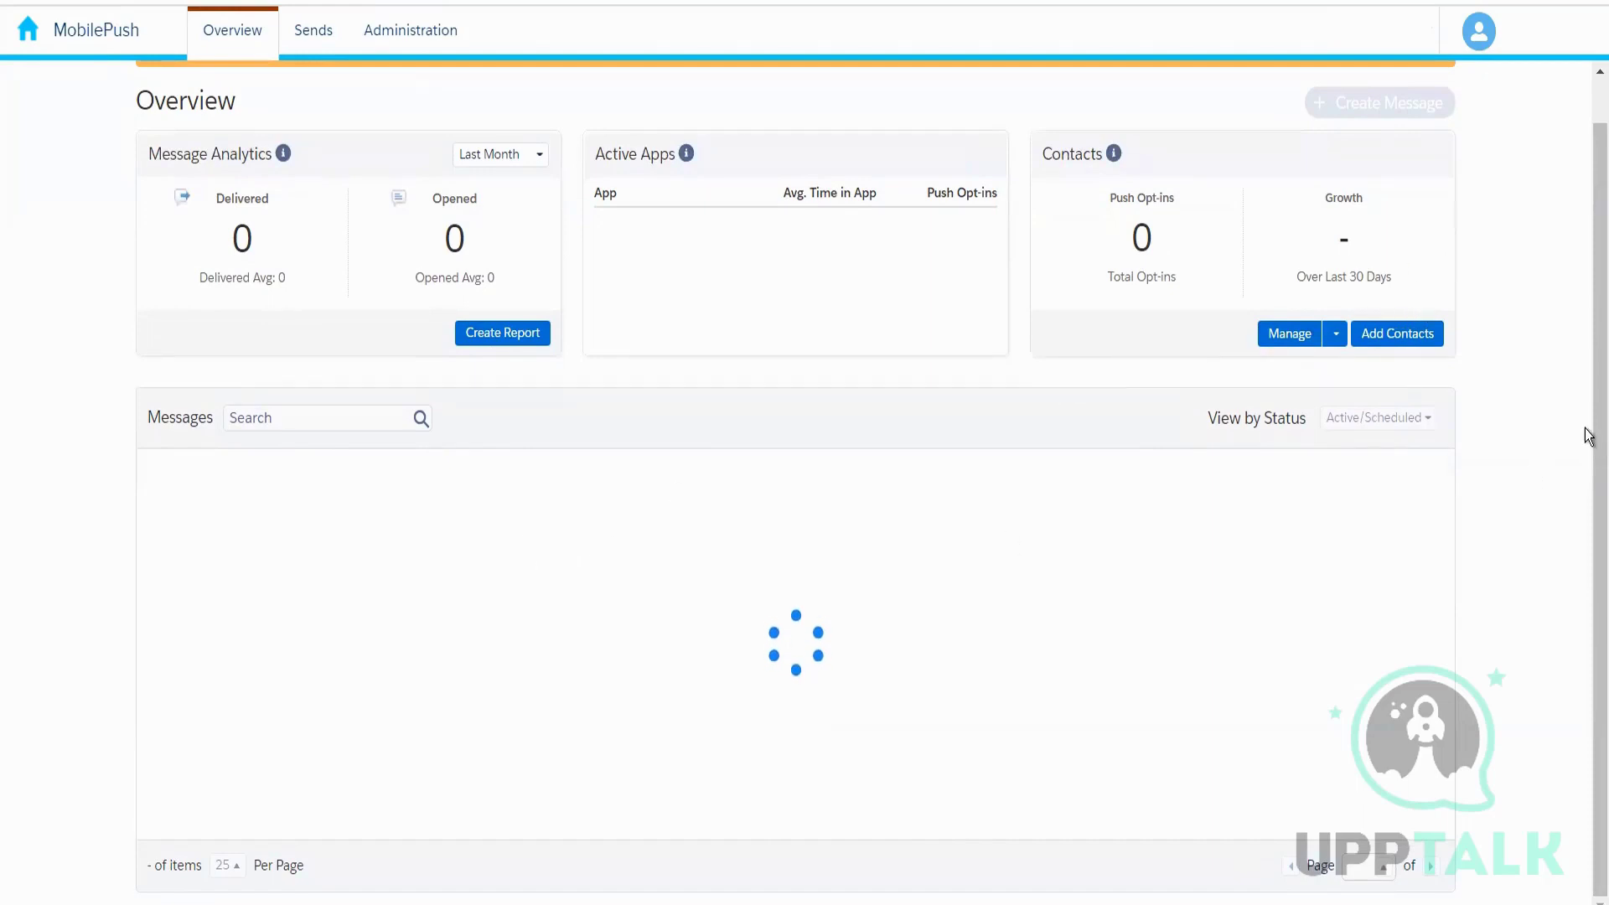
{"action": "scroll", "coordinate": [1590, 434], "scroll_direction": "up", "scroll_amount": 1}
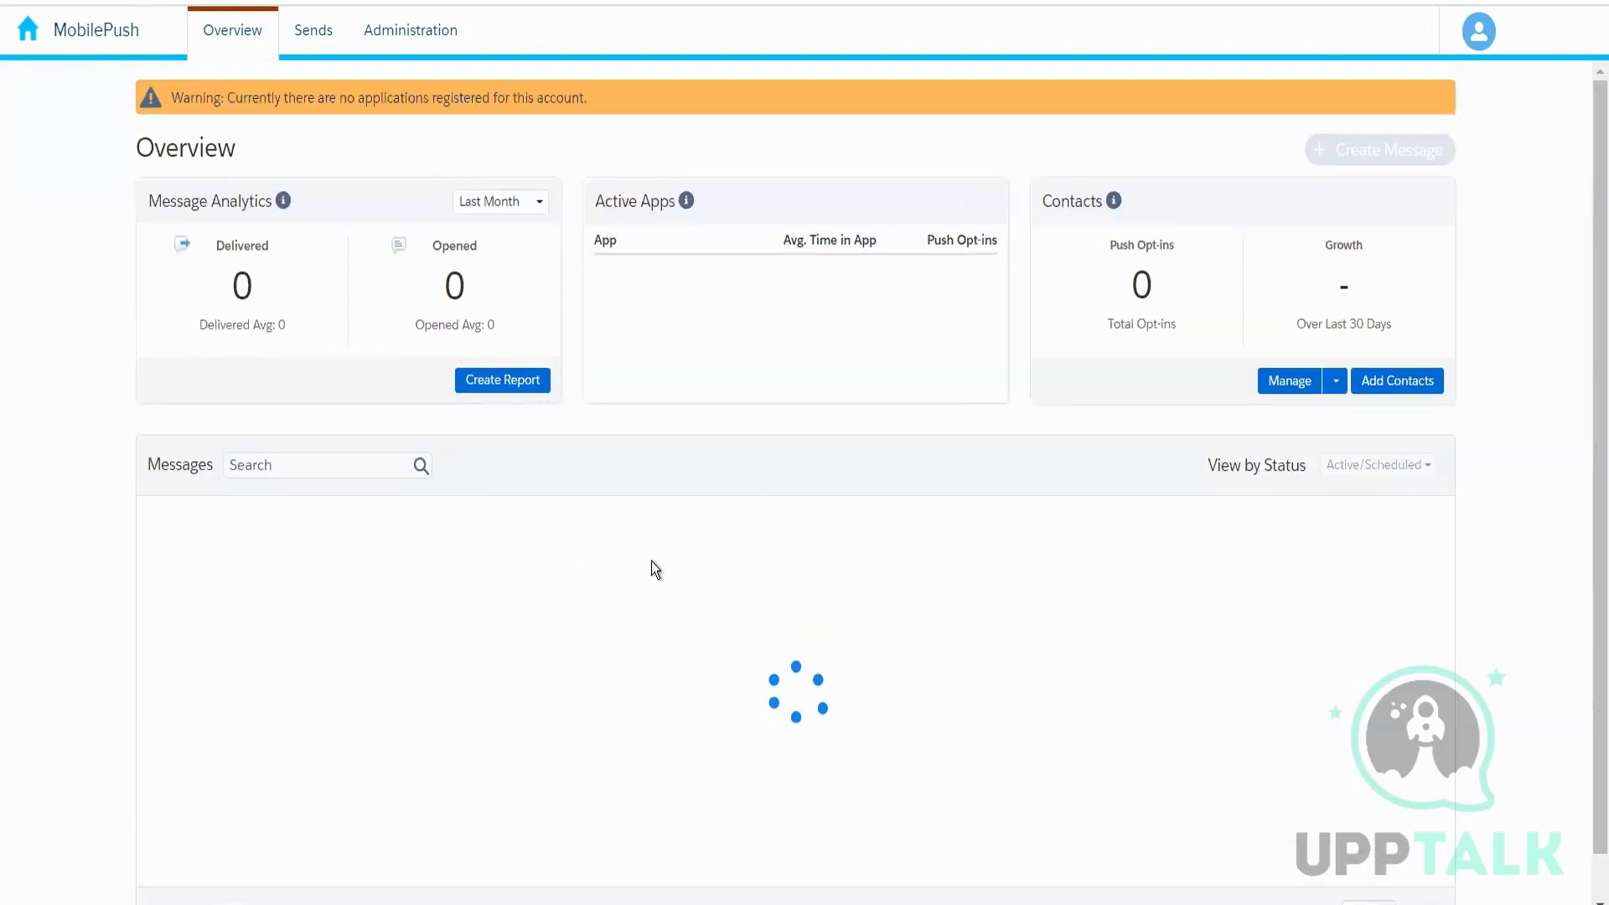
{"action": "left_click", "coordinate": [321, 35]}
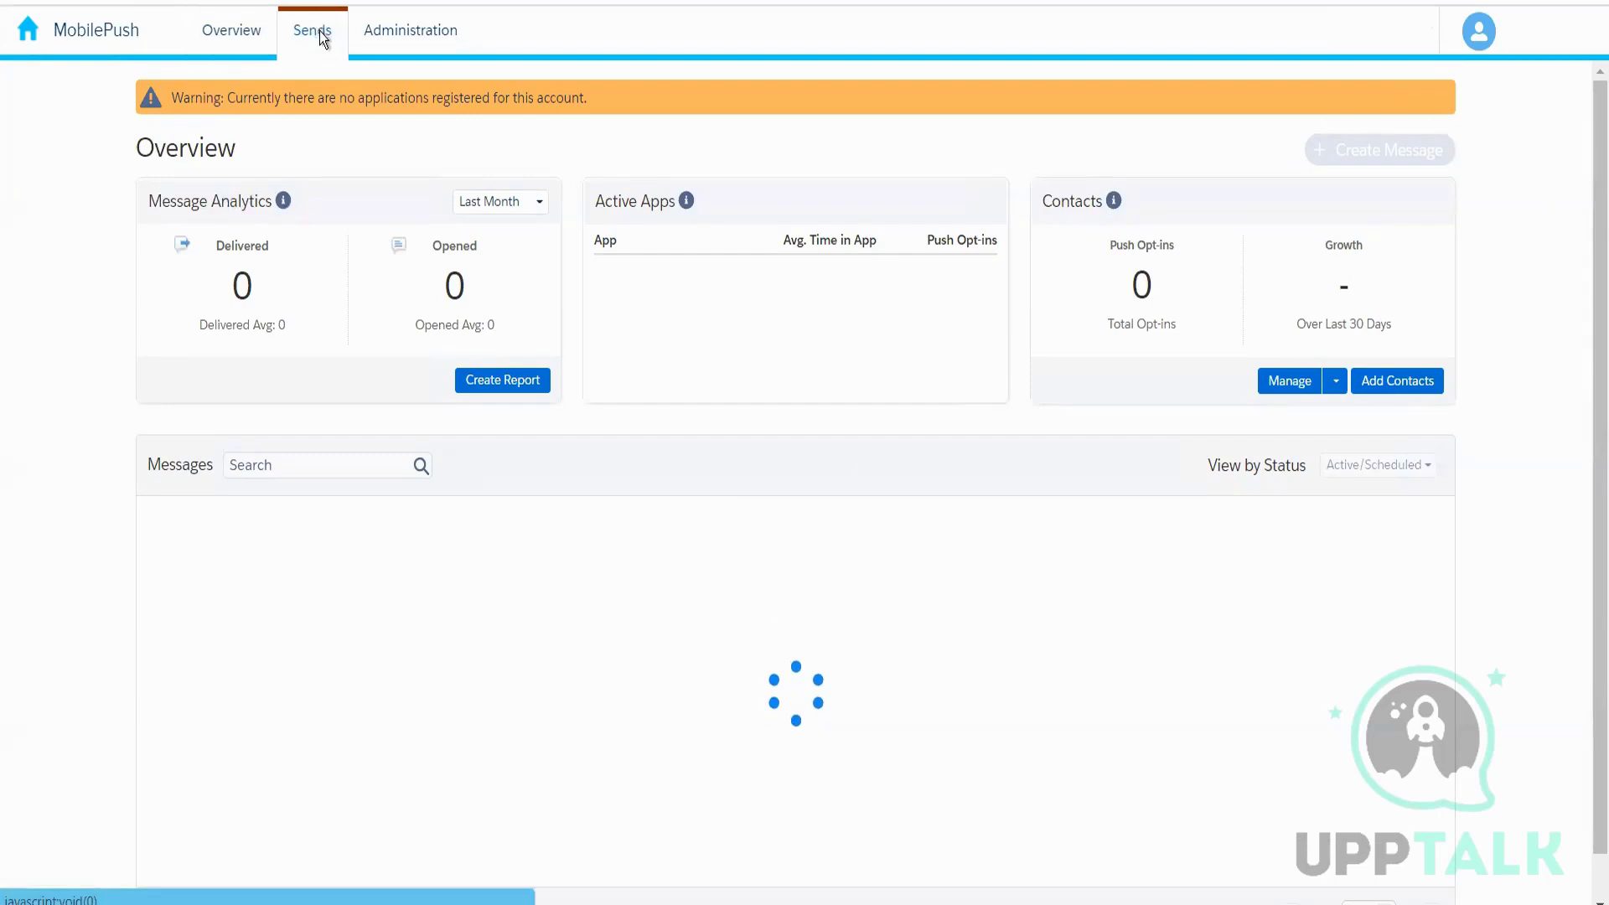
{"action": "left_click", "coordinate": [420, 30]}
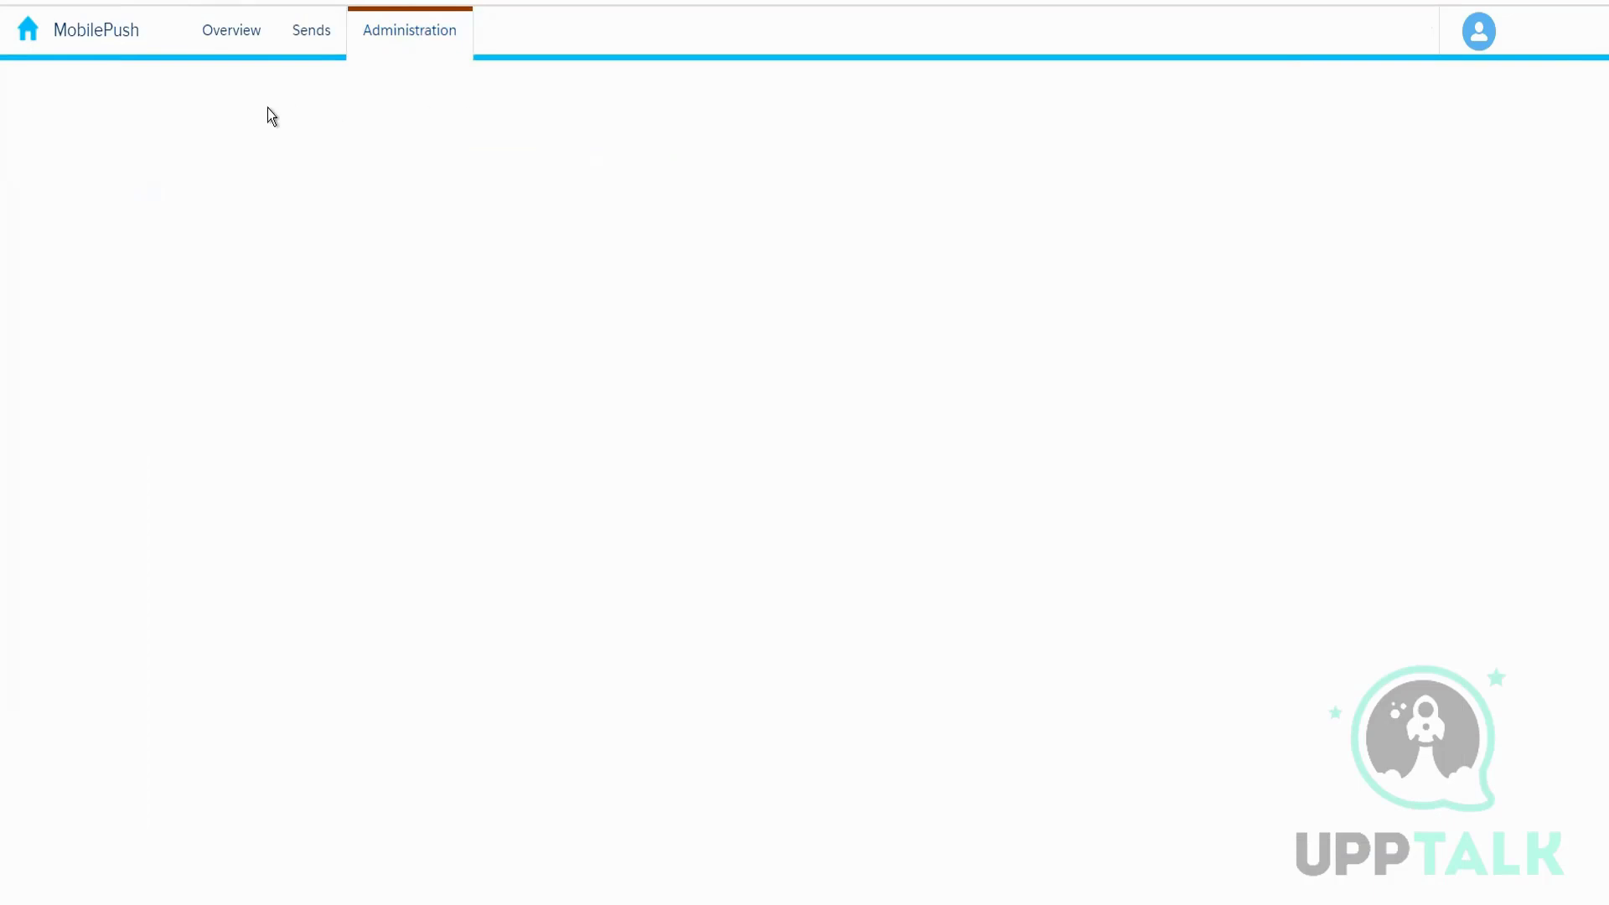
Return to the Marketing Cloud dashboard, open Content Builder and create a new mobile app Push Notification.
{"action": "left_click", "coordinate": [25, 44]}
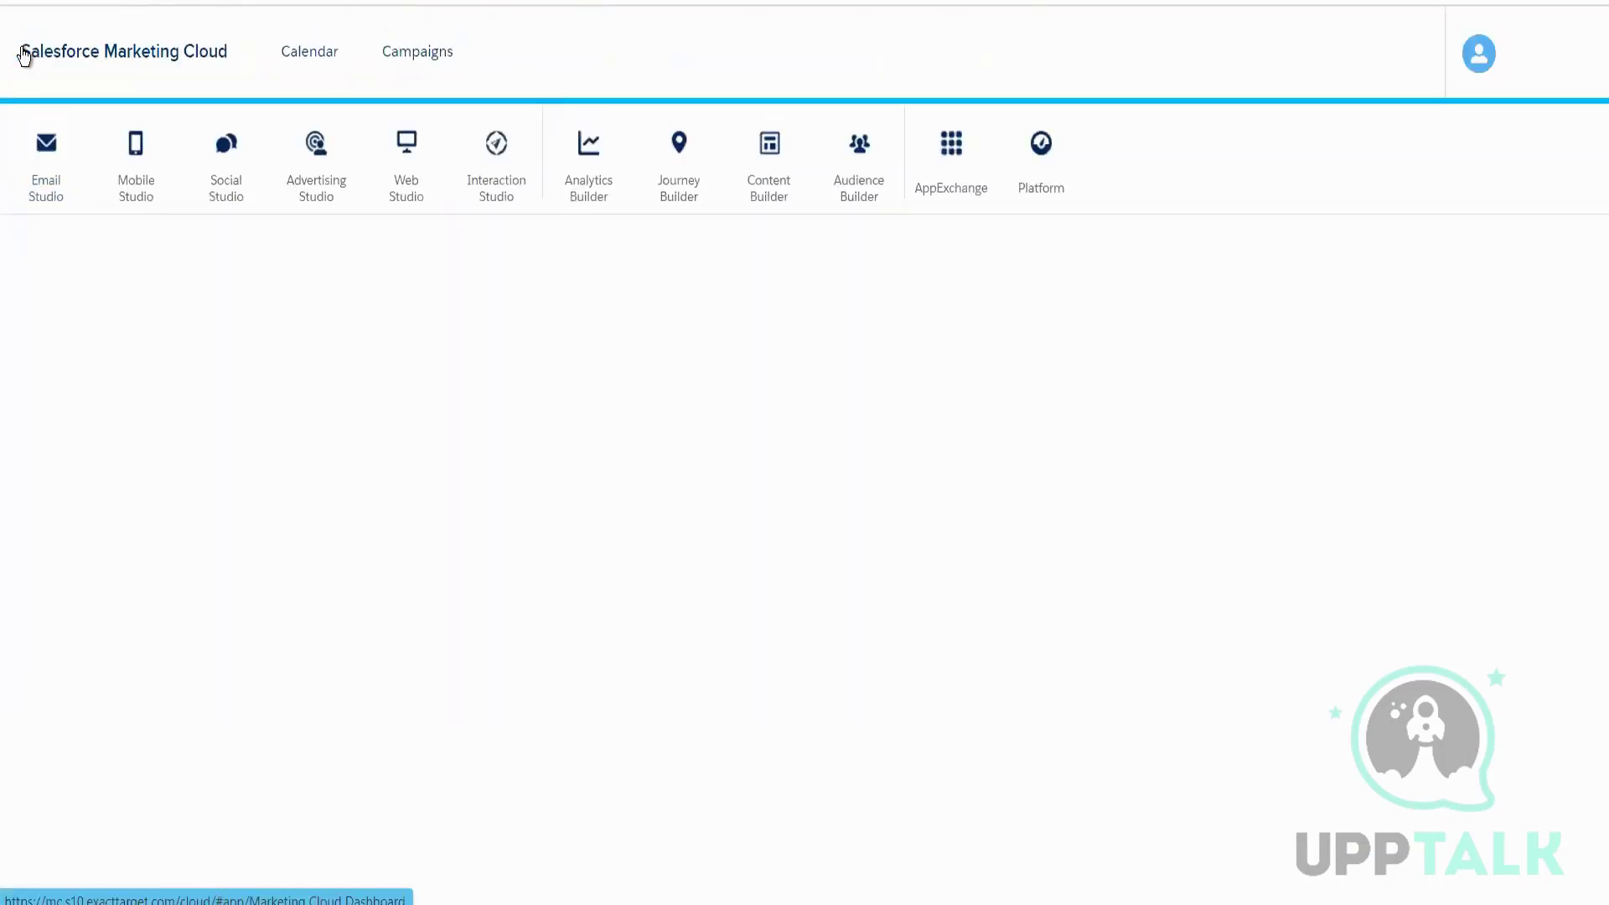
{"action": "mouse_move", "coordinate": [534, 176]}
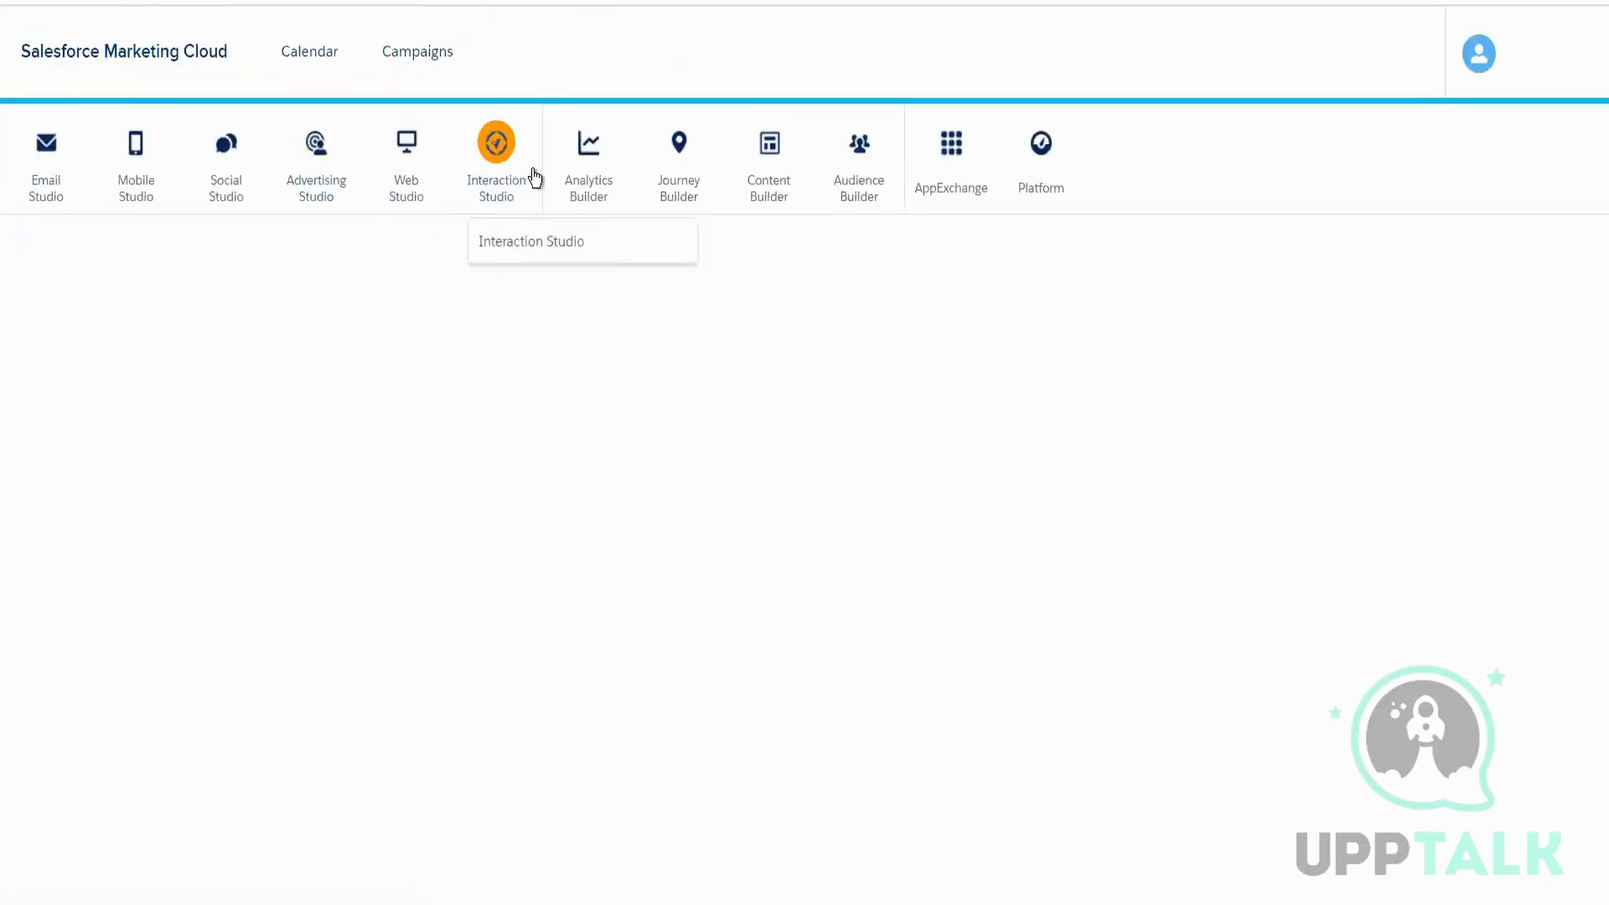
{"action": "mouse_move", "coordinate": [762, 198]}
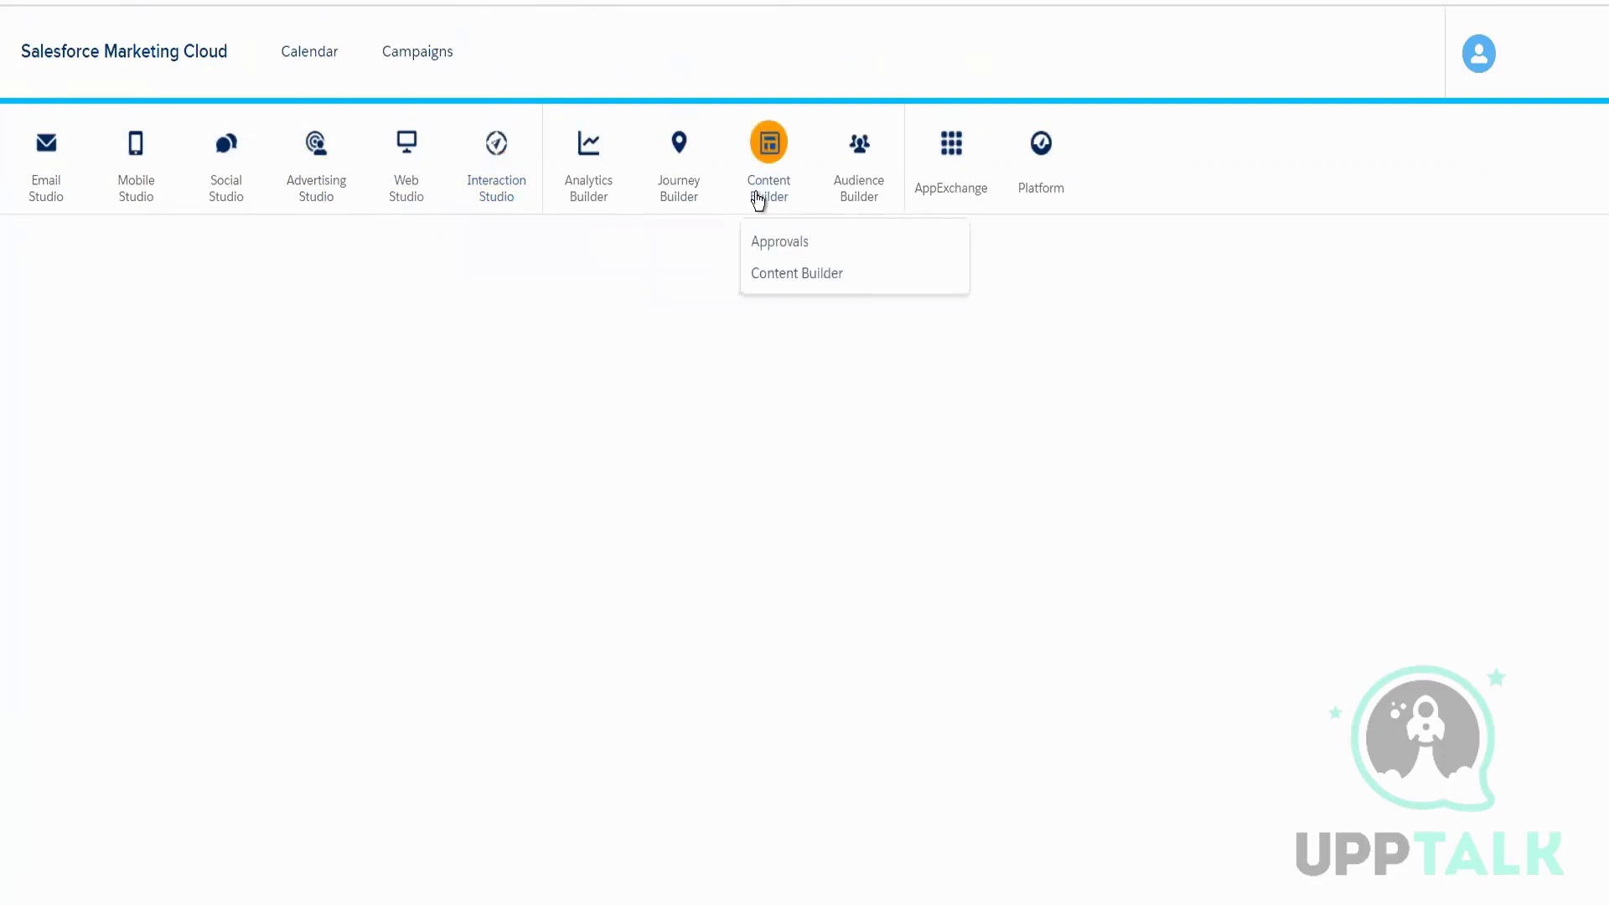
{"action": "left_click", "coordinate": [810, 277]}
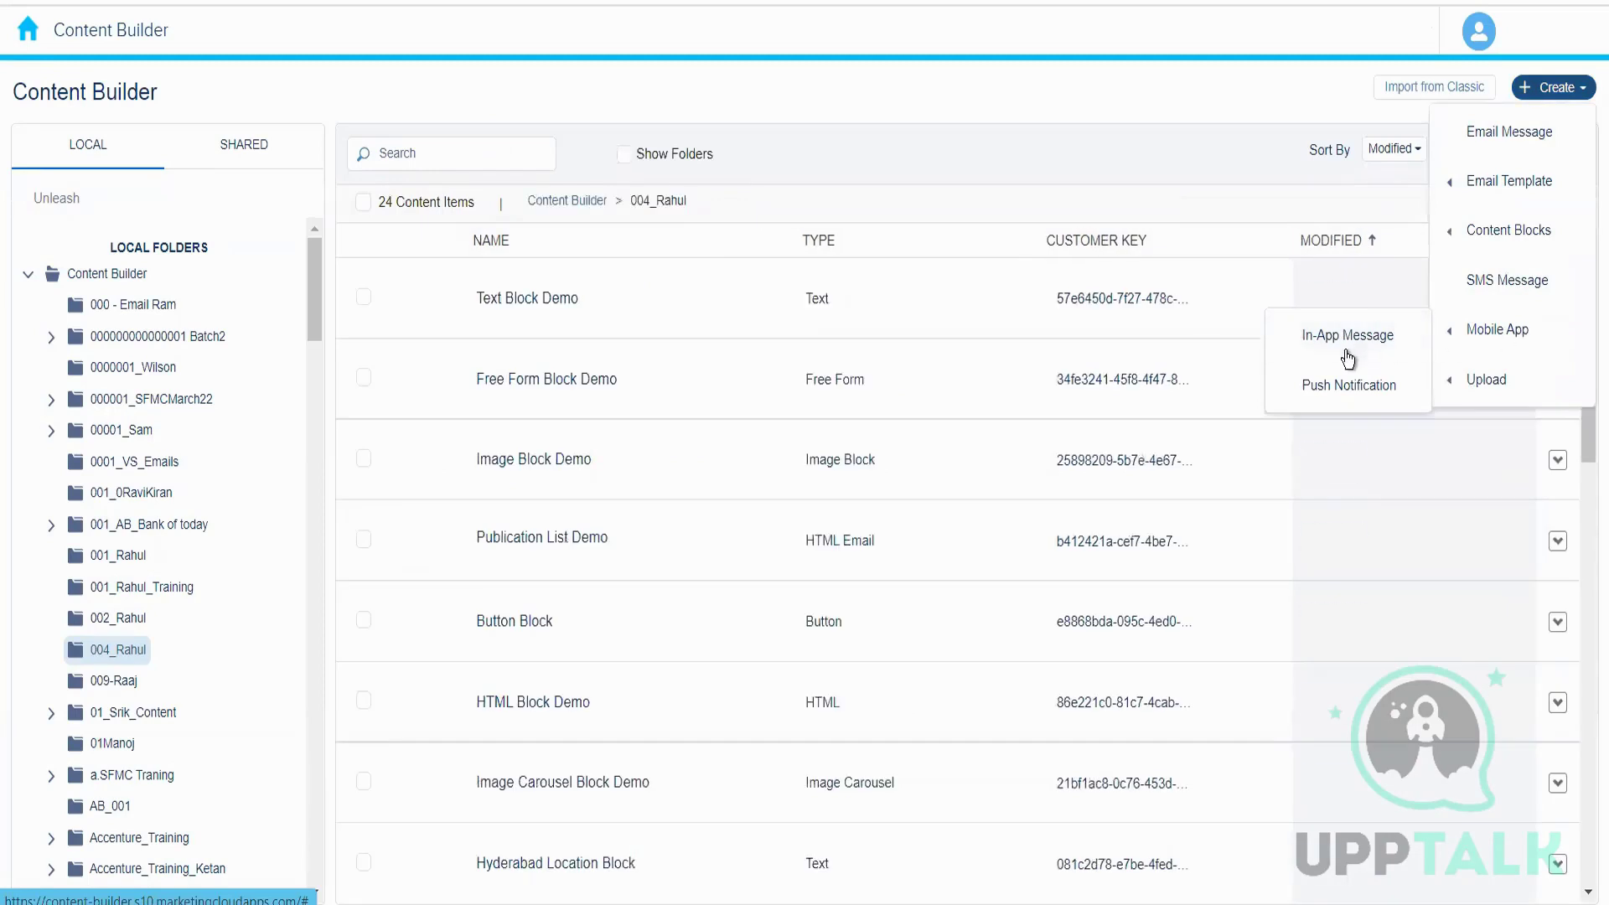
{"action": "left_click", "coordinate": [1348, 385]}
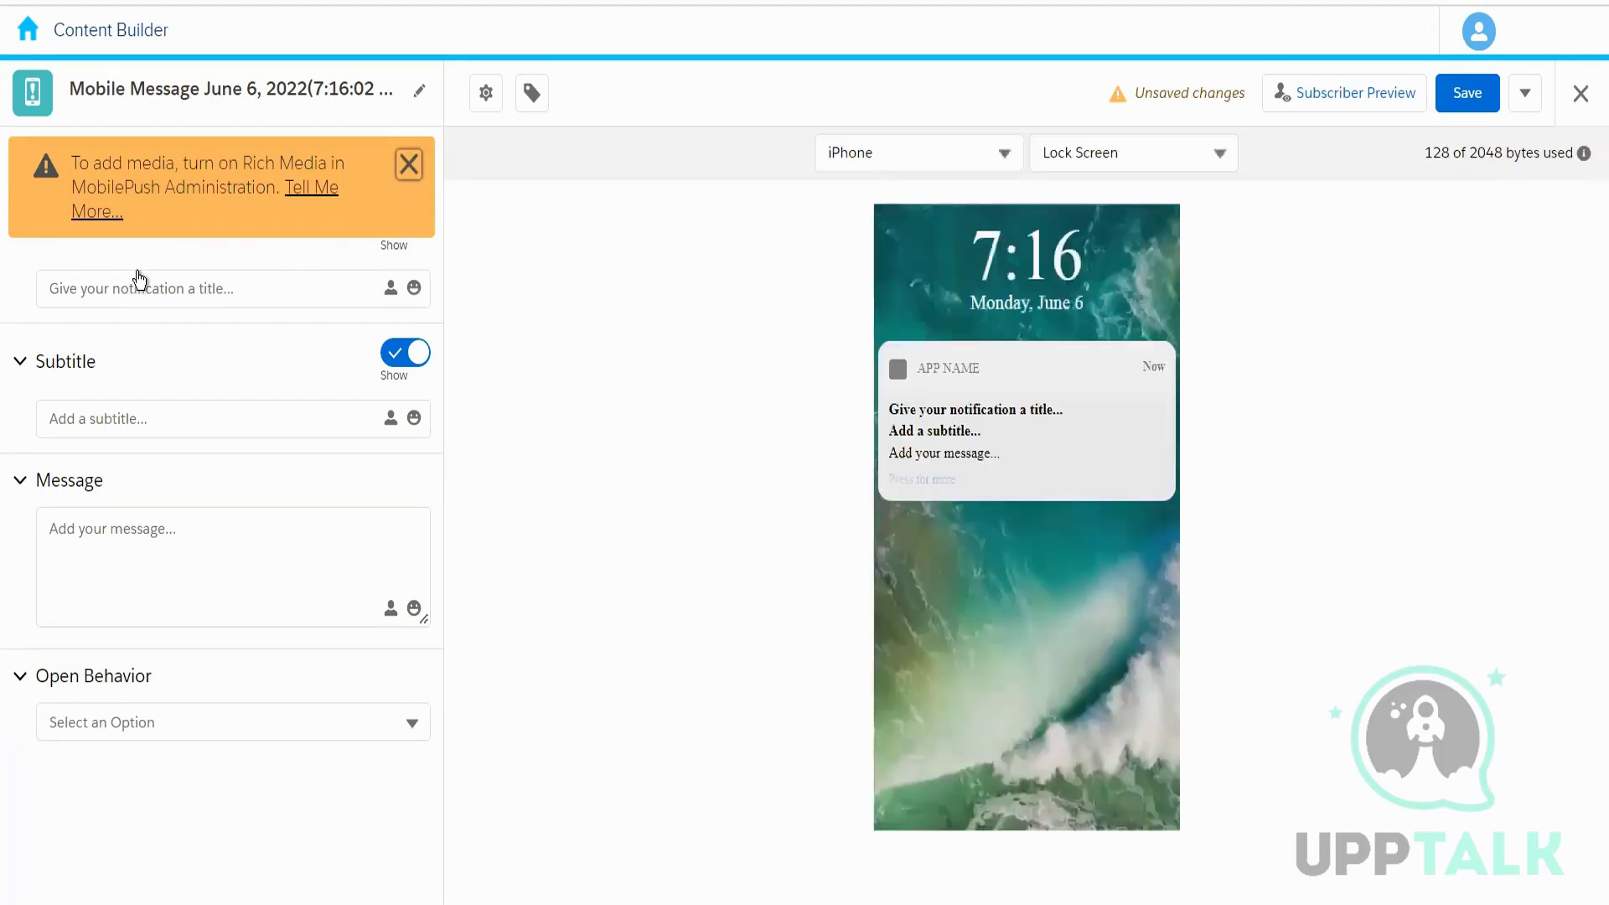
Give the push notification the title "Monsoon Offer Live Now".
{"action": "left_click", "coordinate": [142, 287]}
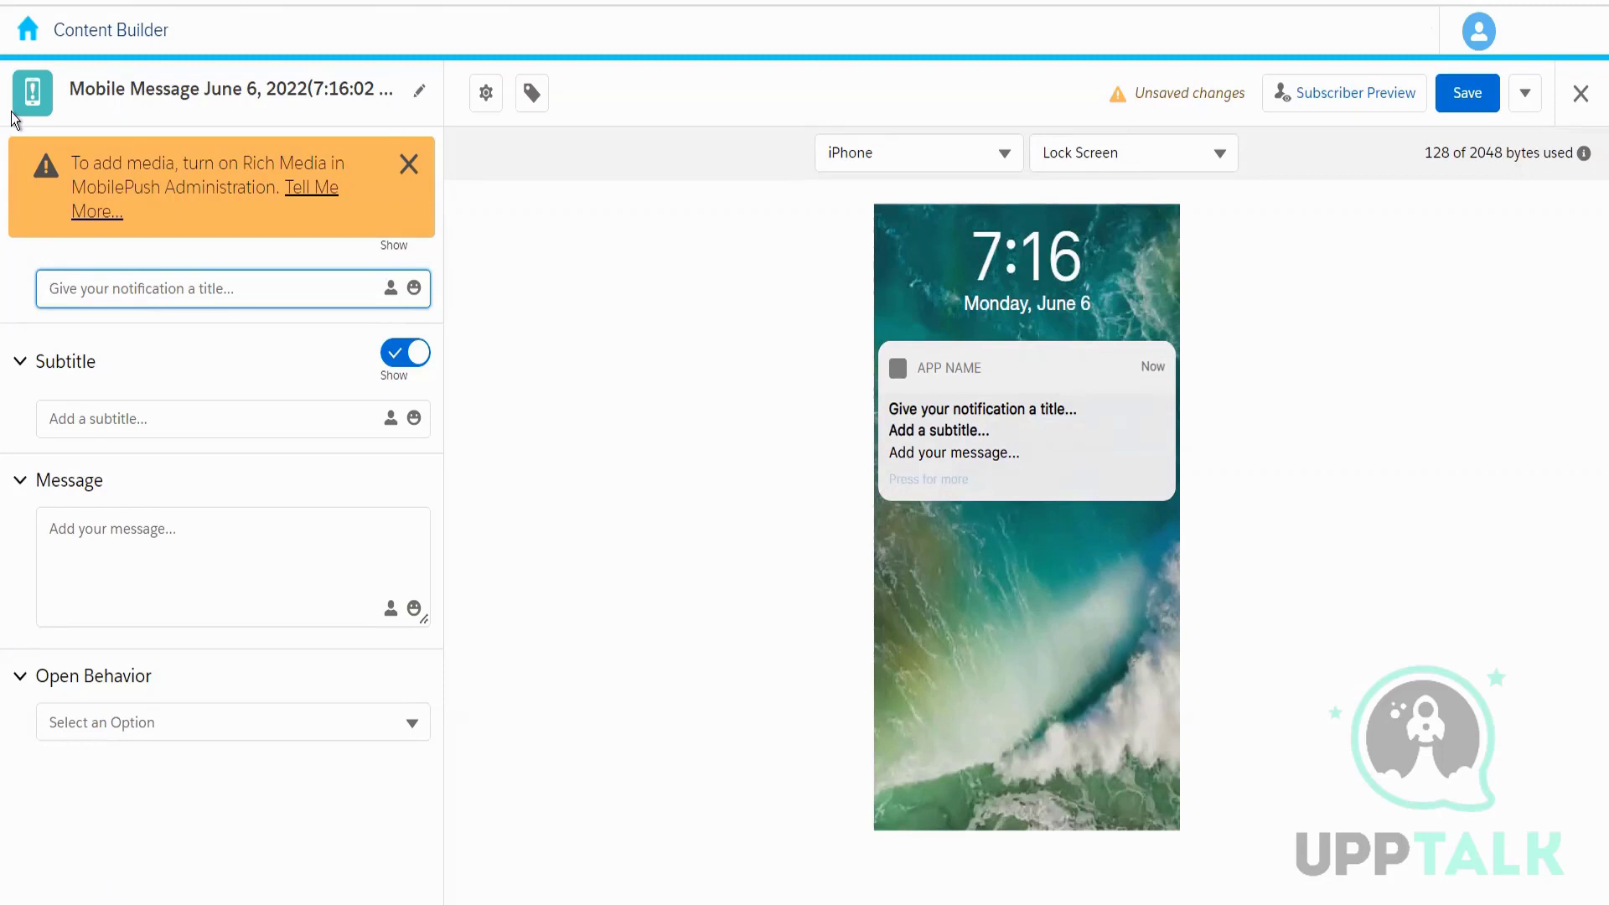
{"action": "type", "text": "Mons"}
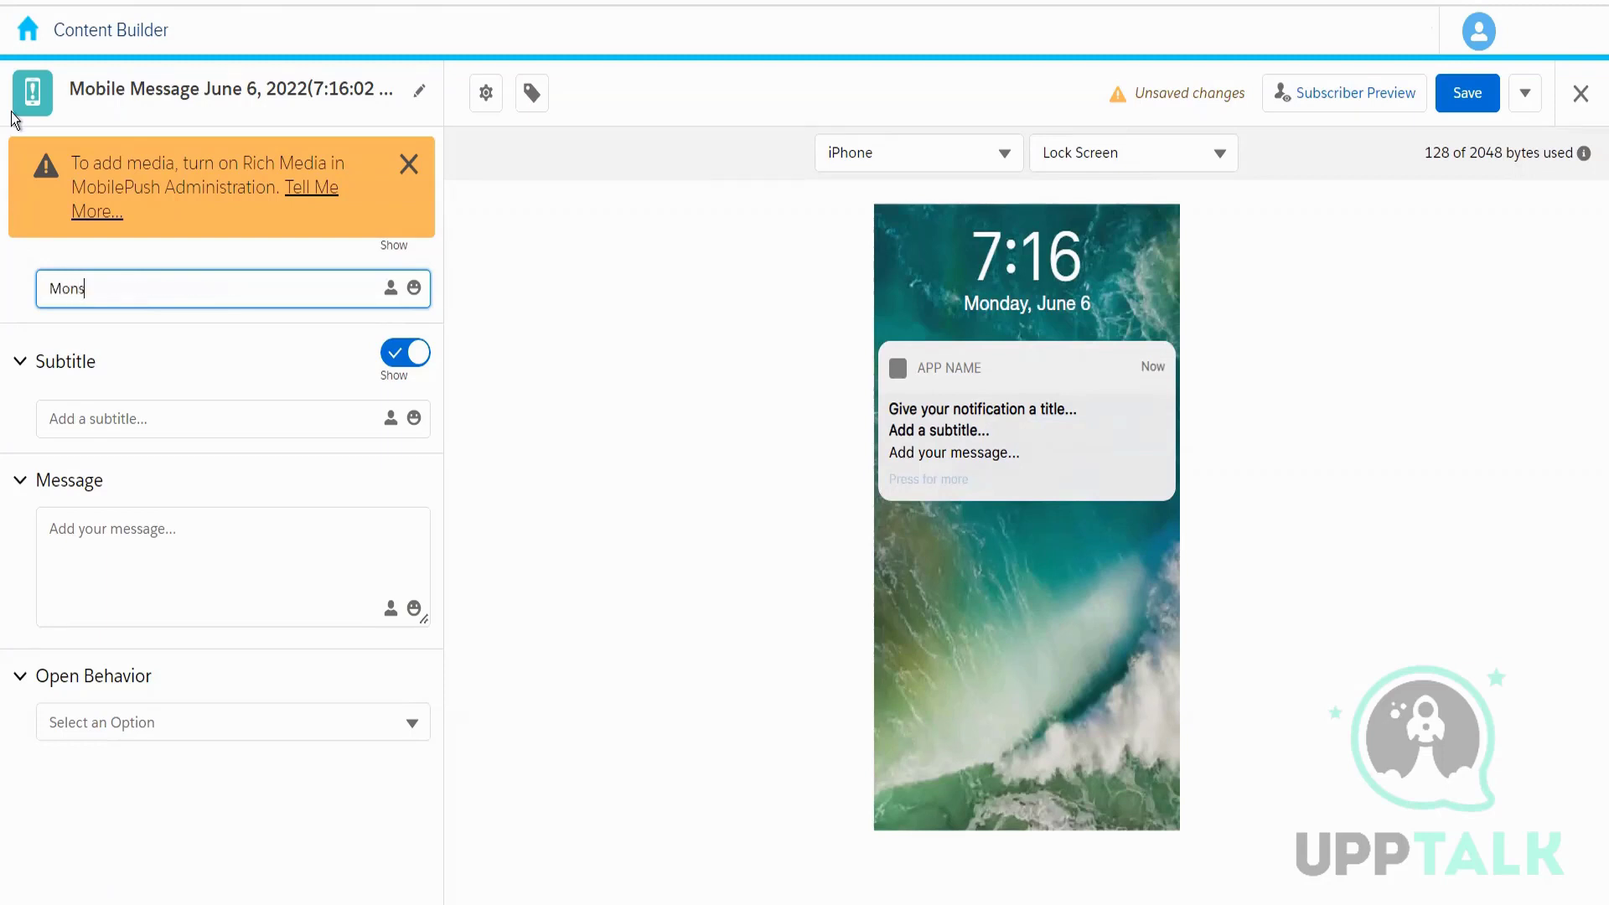
{"action": "type", "text": "oon Off"}
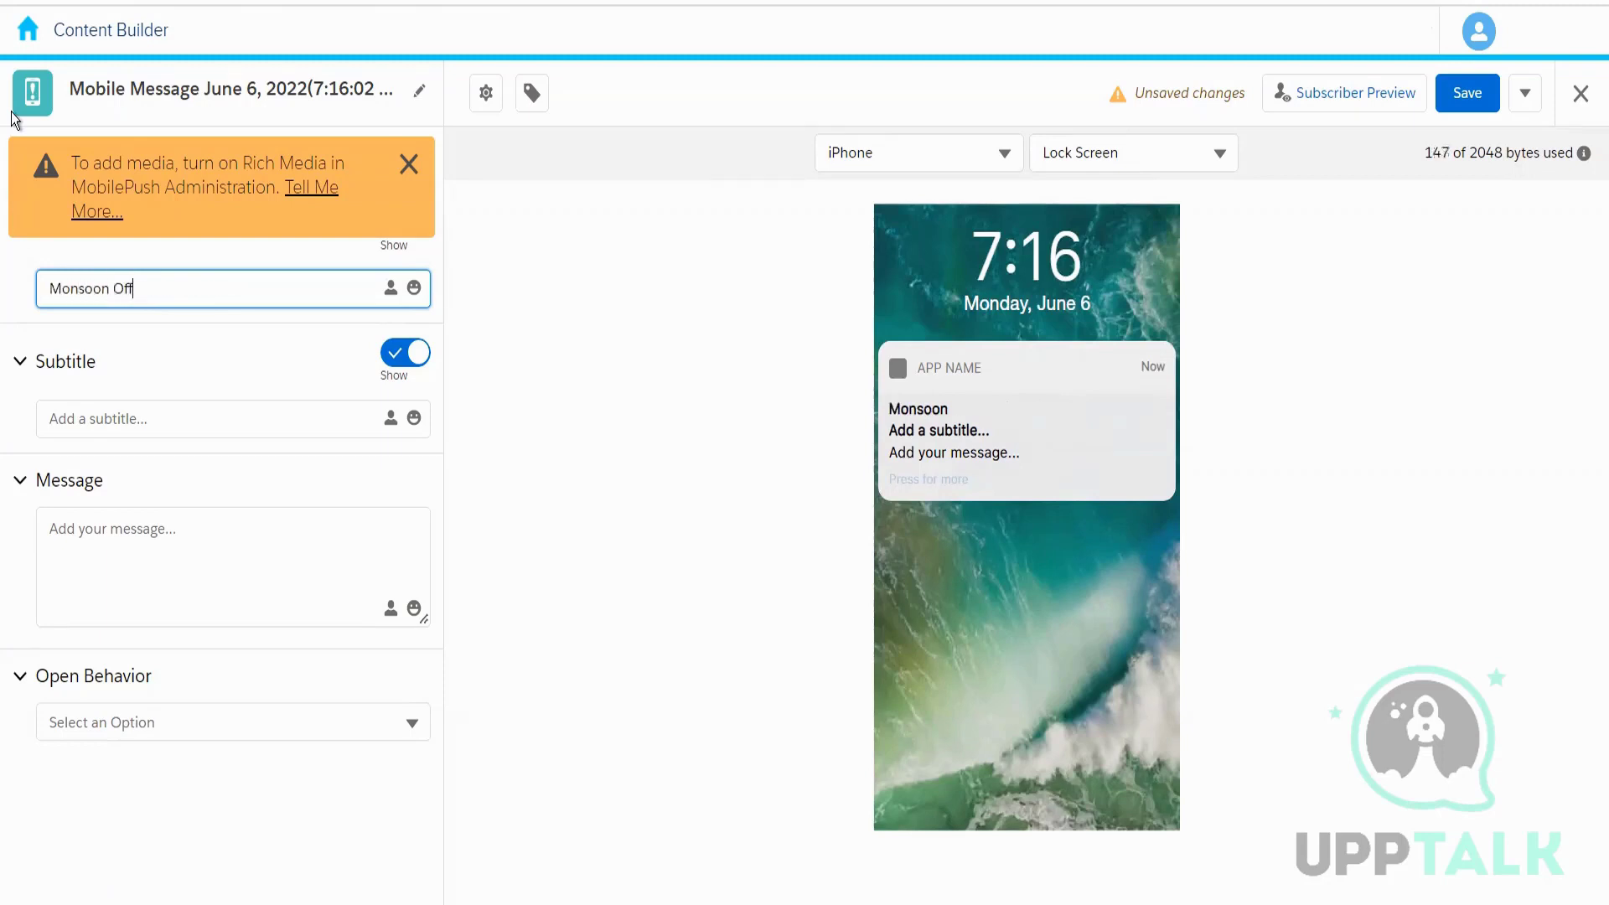
{"action": "type", "text": "er Live Now"}
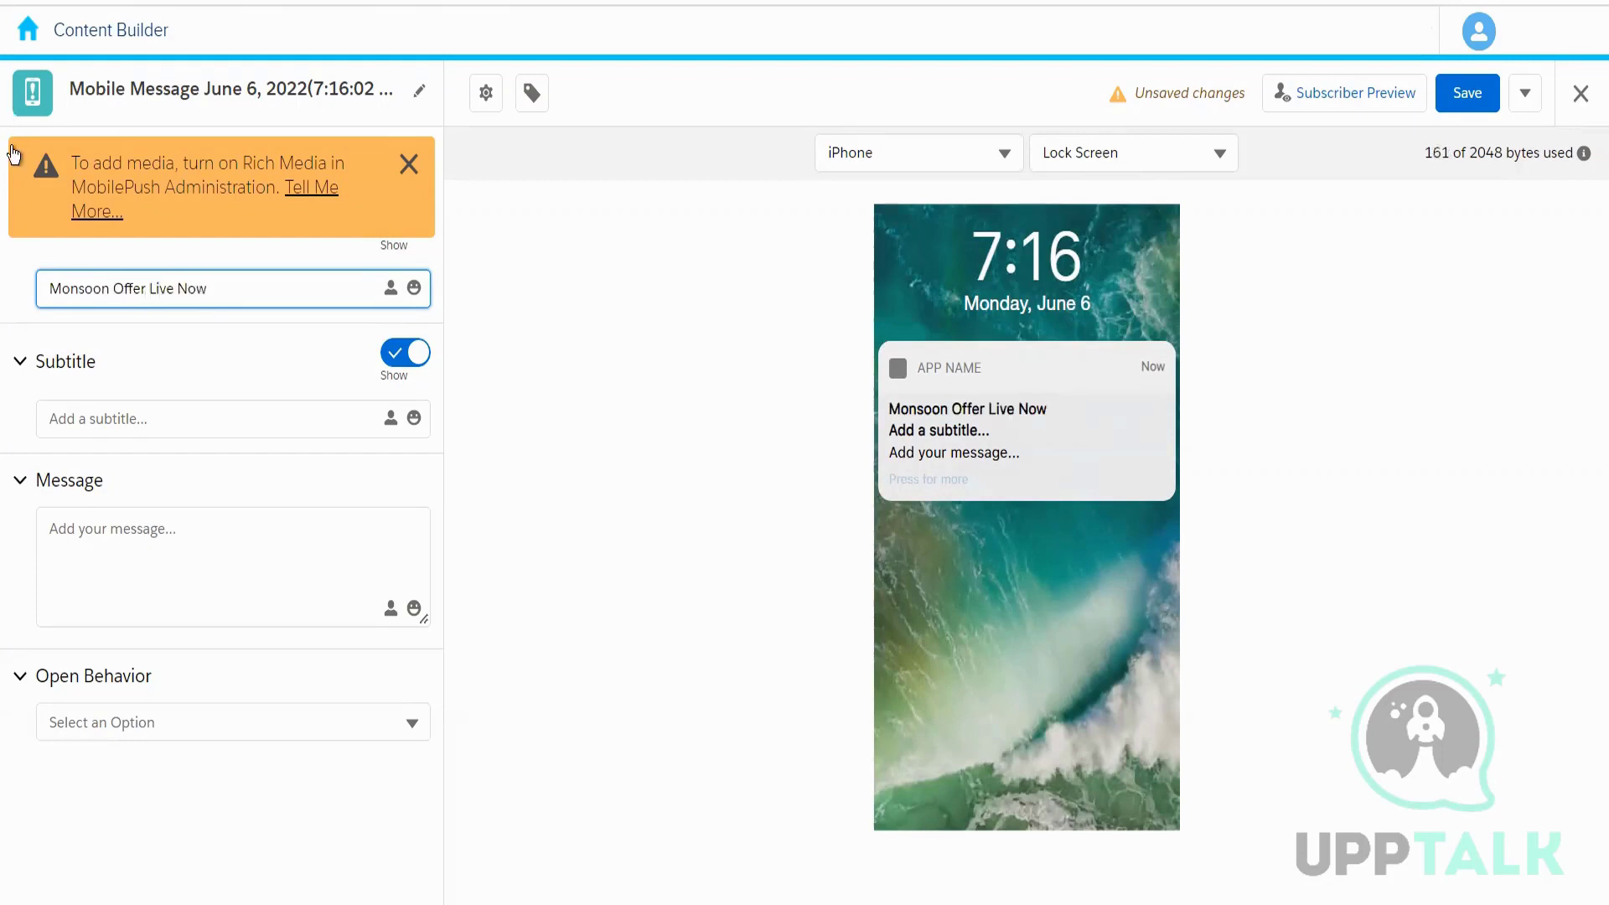
Set the push notification's subtitle to "Grab your Exclusive Offer Now".
{"action": "left_click", "coordinate": [126, 416]}
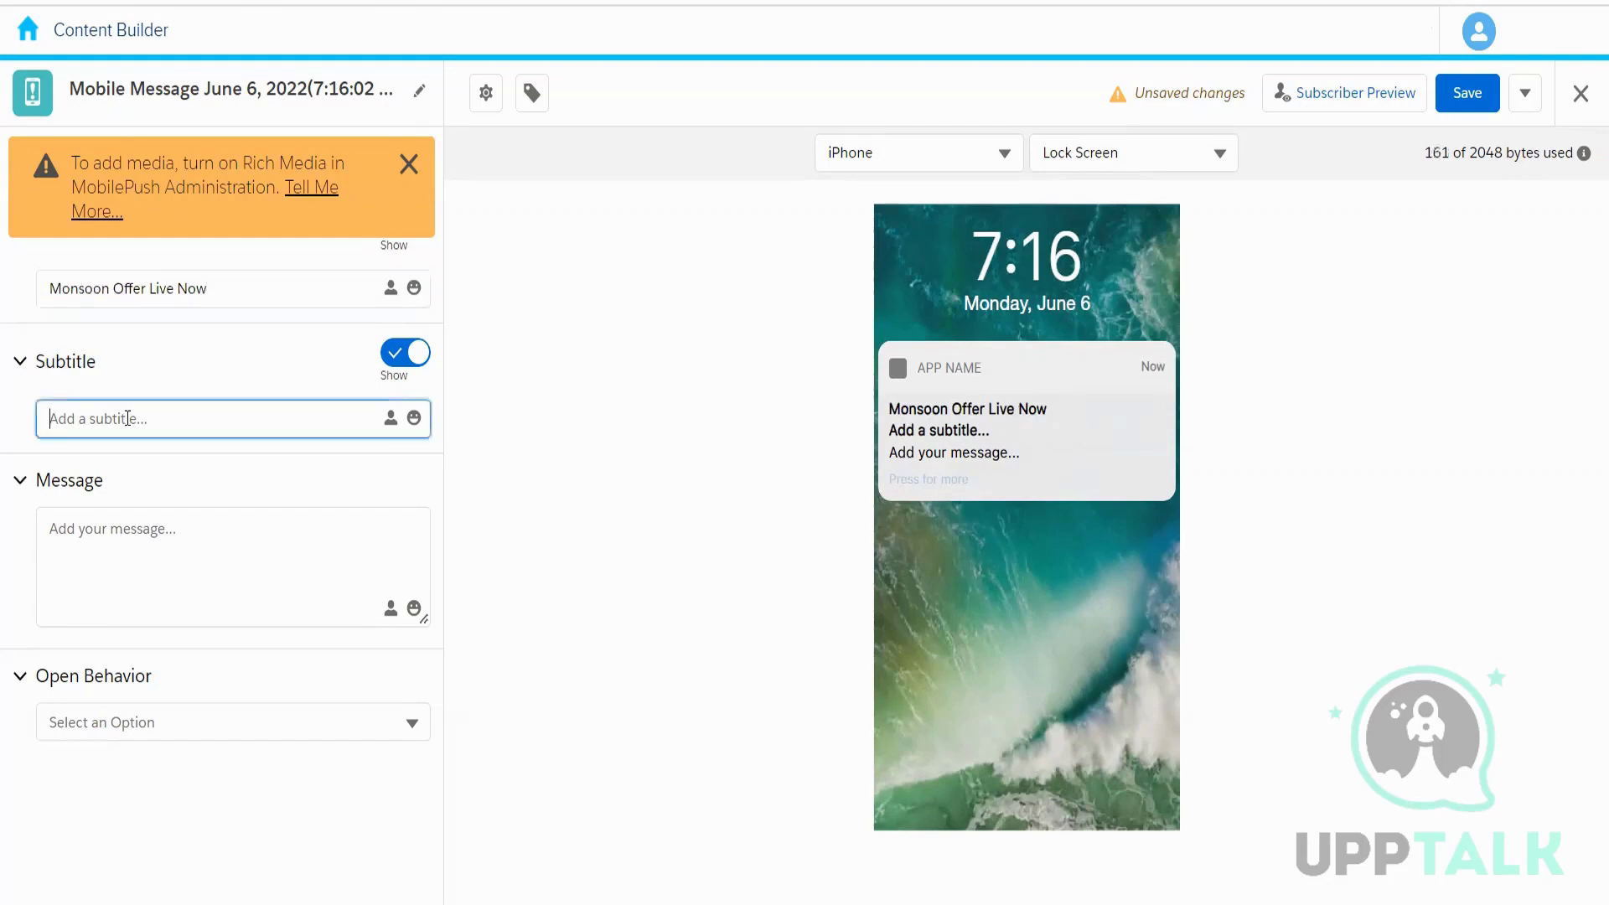
{"action": "type", "text": "Grab y"}
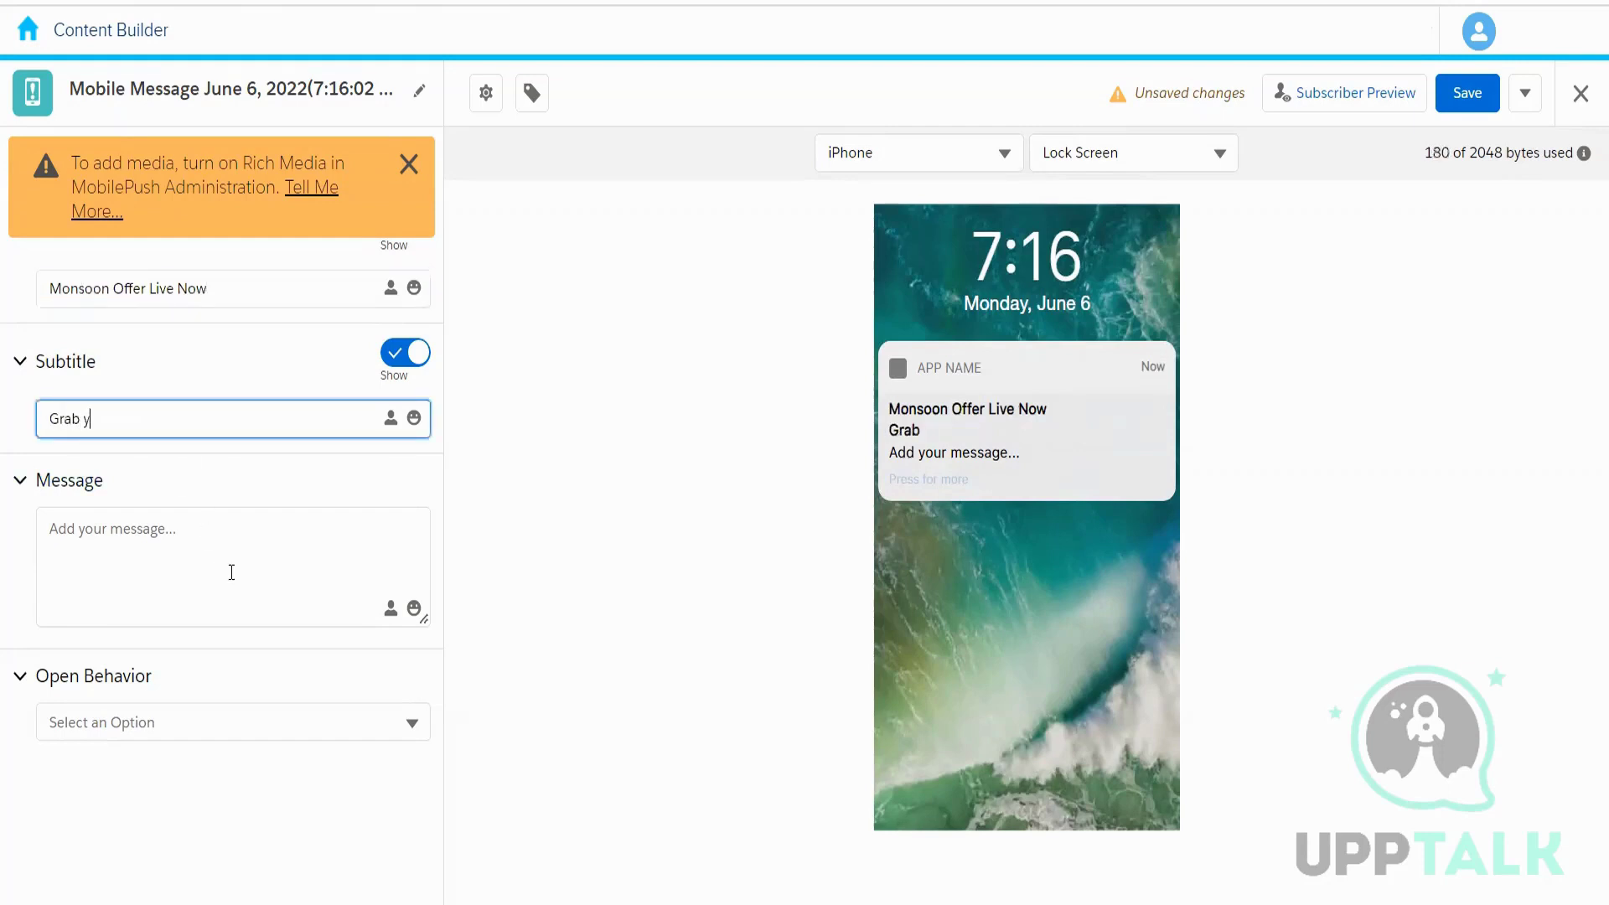
{"action": "type", "text": "our Exclusive "}
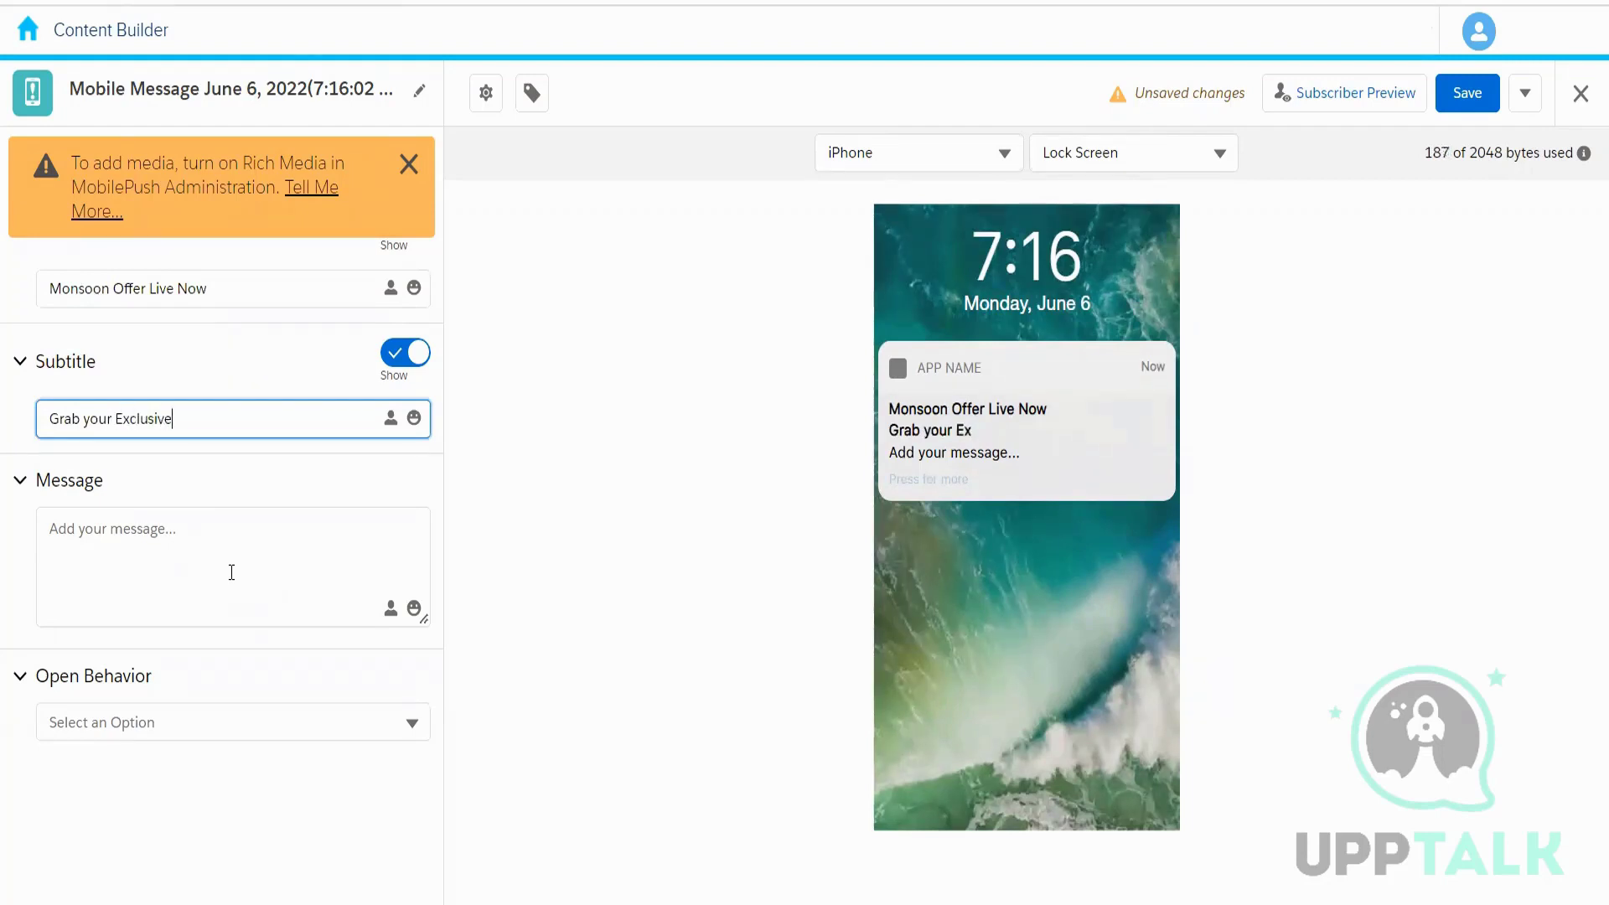
{"action": "type", "text": "Offer Now"}
Write the message "Save 20% on every item you purchase. Shop Now" and look at the available Open Behavior options.
{"action": "left_click", "coordinate": [173, 559]}
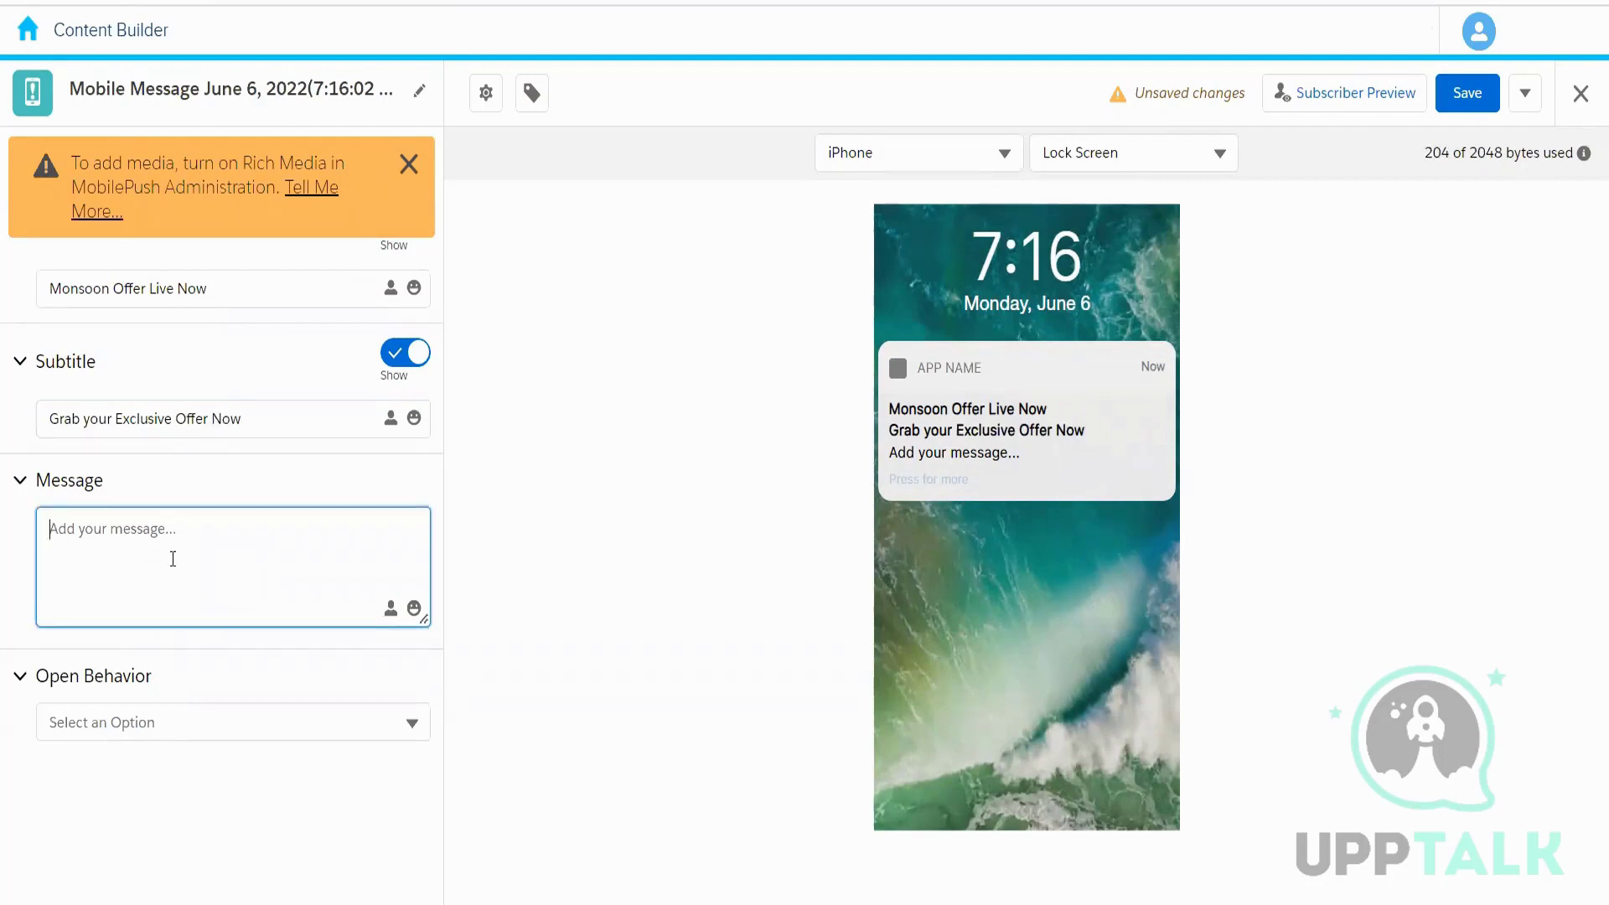
{"action": "type", "text": "save 20% on"}
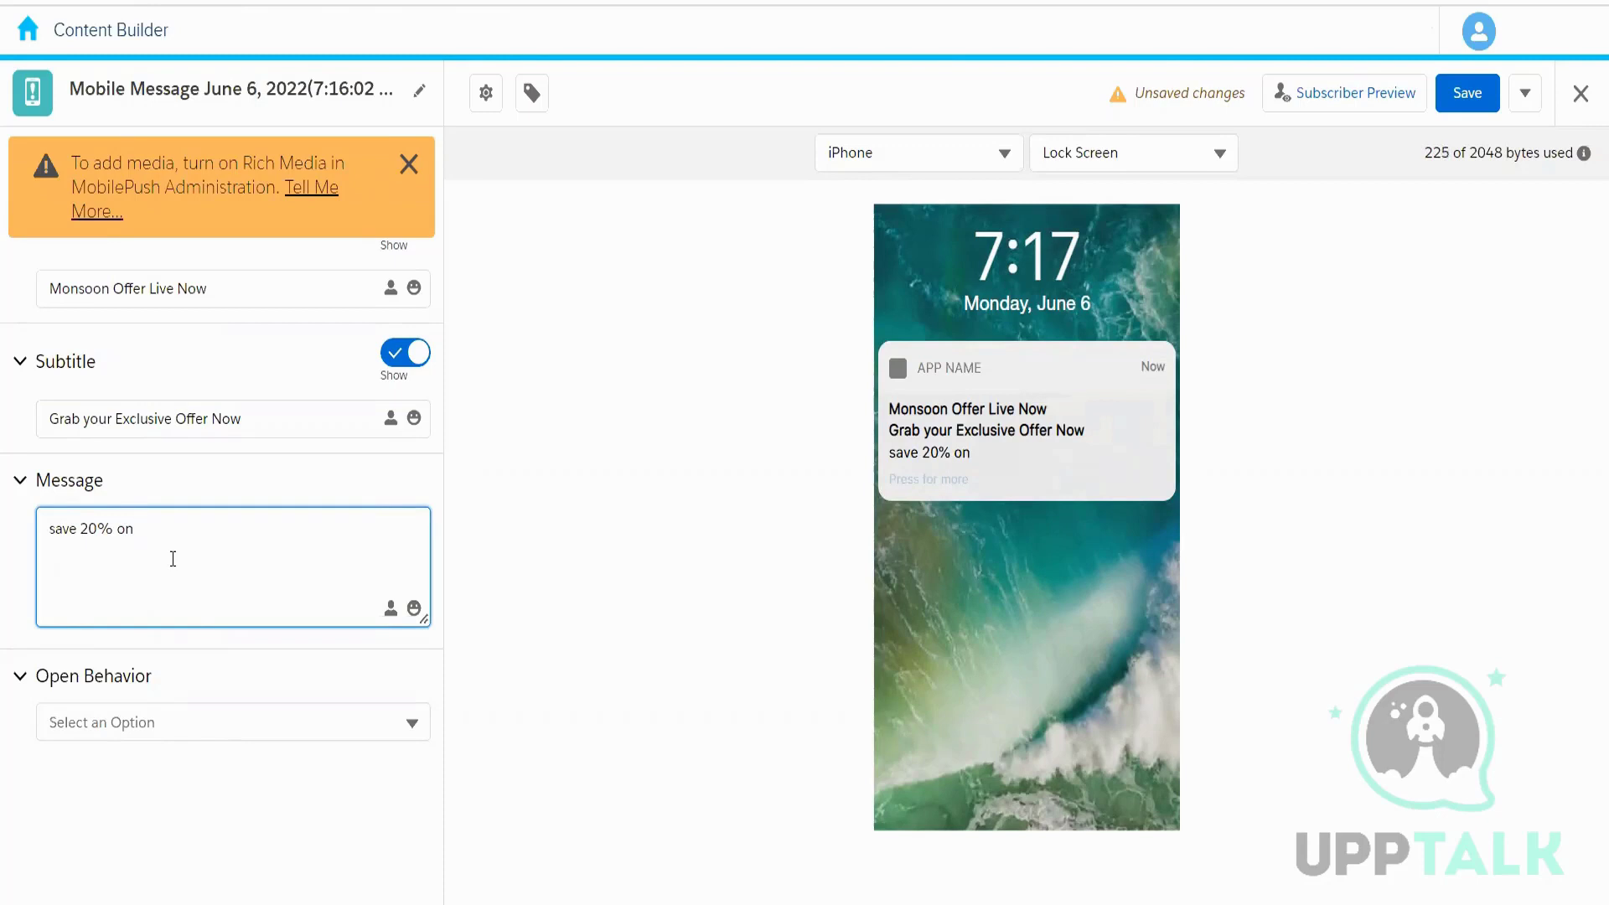
{"action": "type", "text": " every item you pur"}
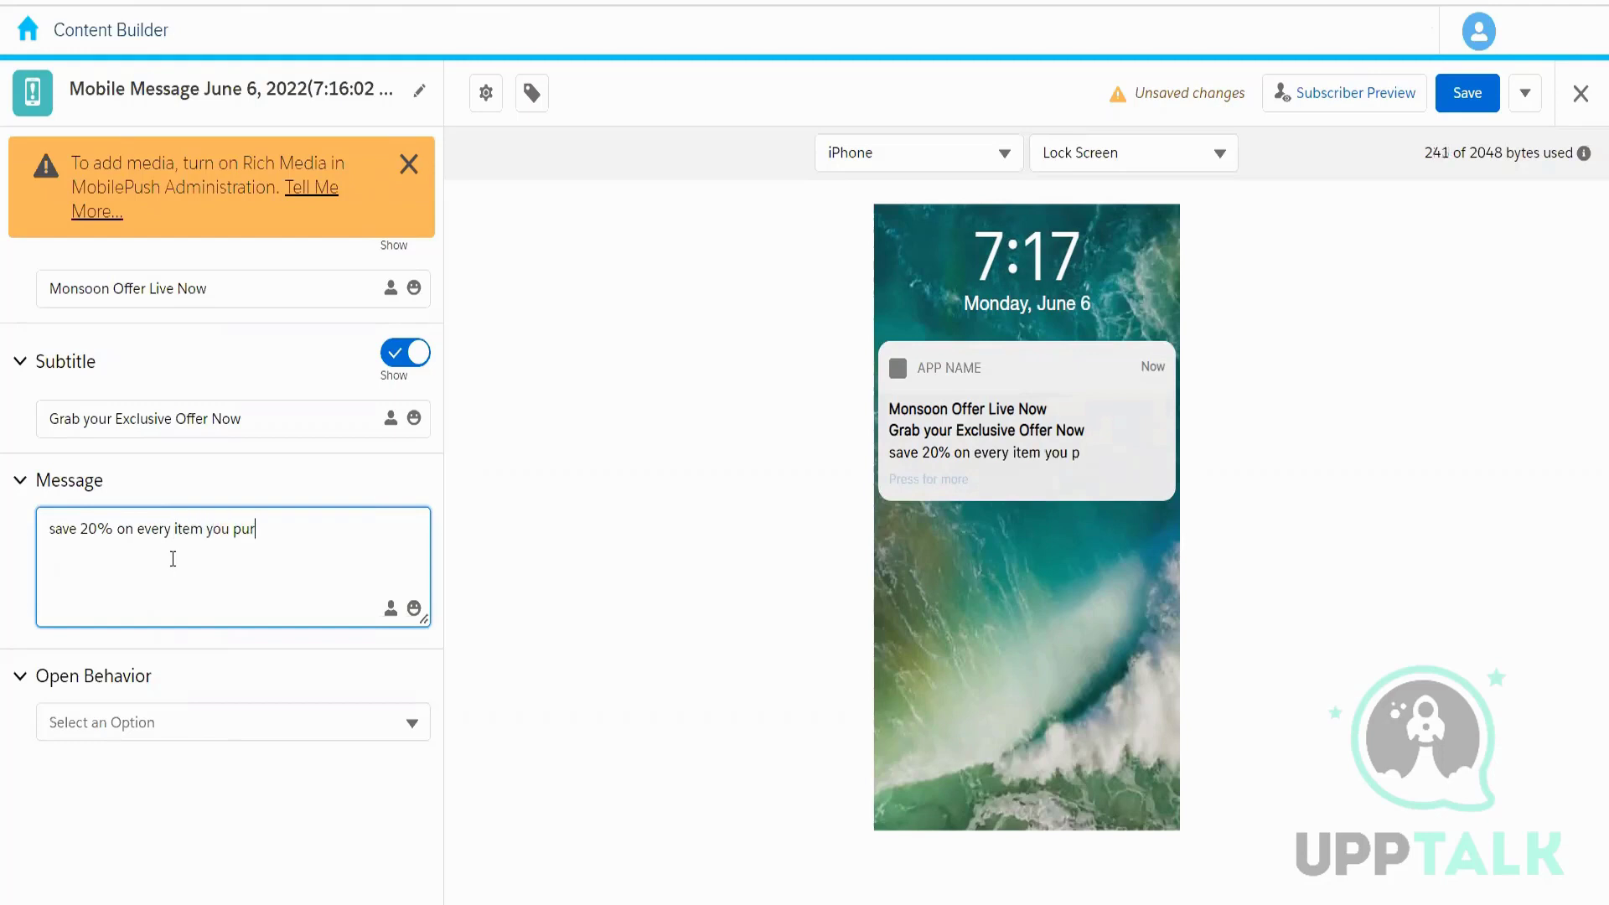
{"action": "type", "text": "chase. Shop Now"}
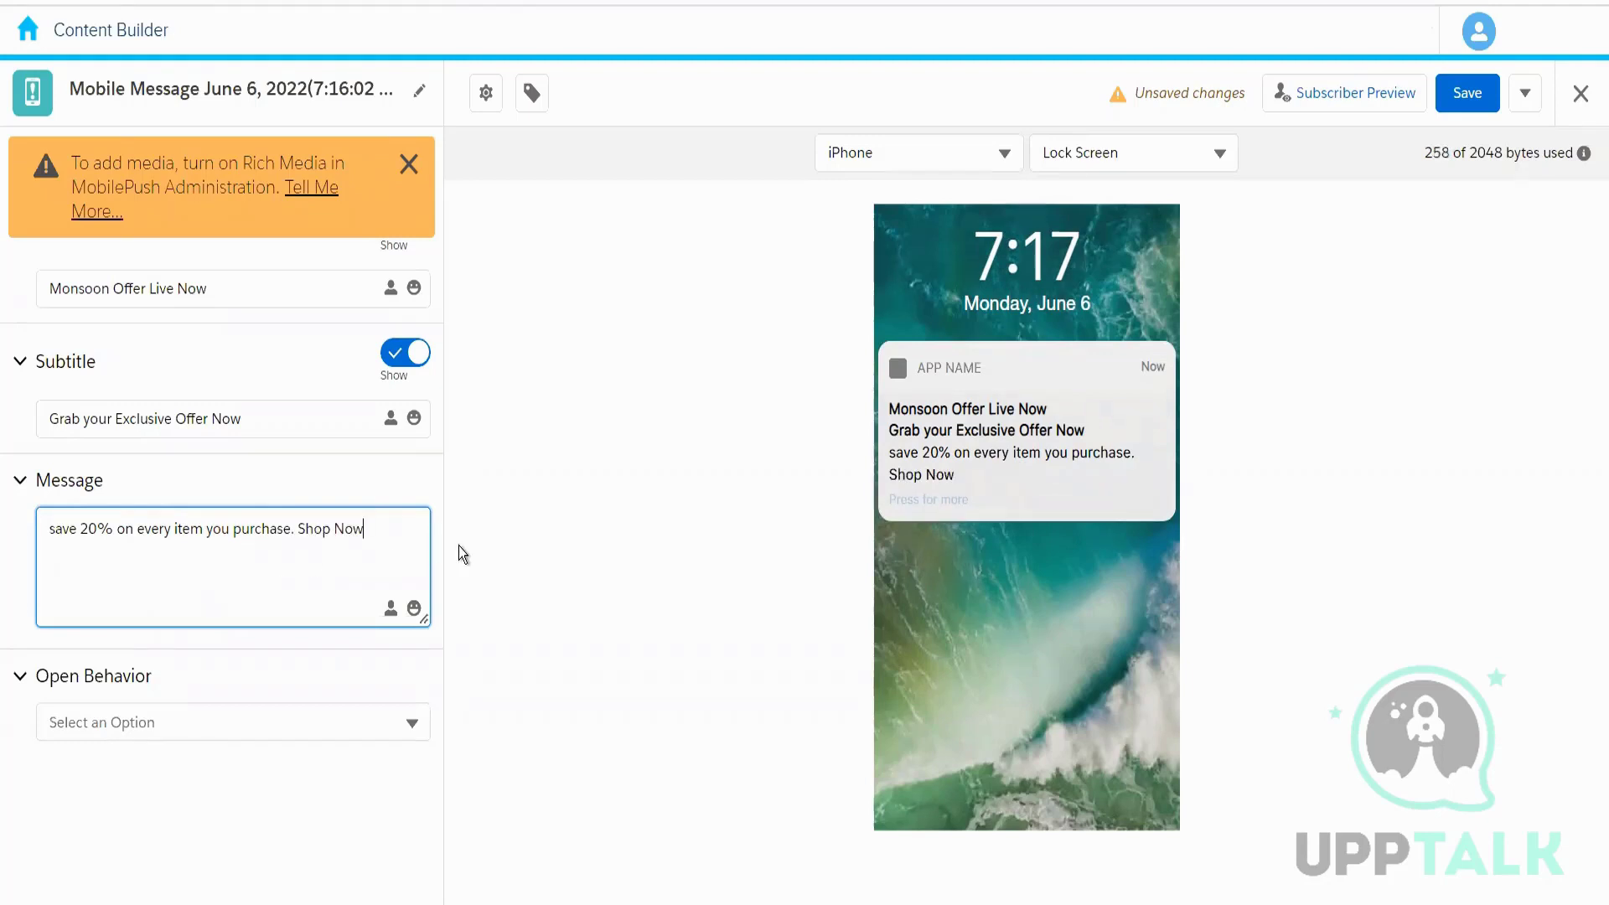
{"action": "left_click", "coordinate": [57, 528]}
{"action": "key", "text": "BackSpace"}
{"action": "type", "text": "S"}
{"action": "left_click", "coordinate": [540, 660]}
{"action": "left_click", "coordinate": [241, 718]}
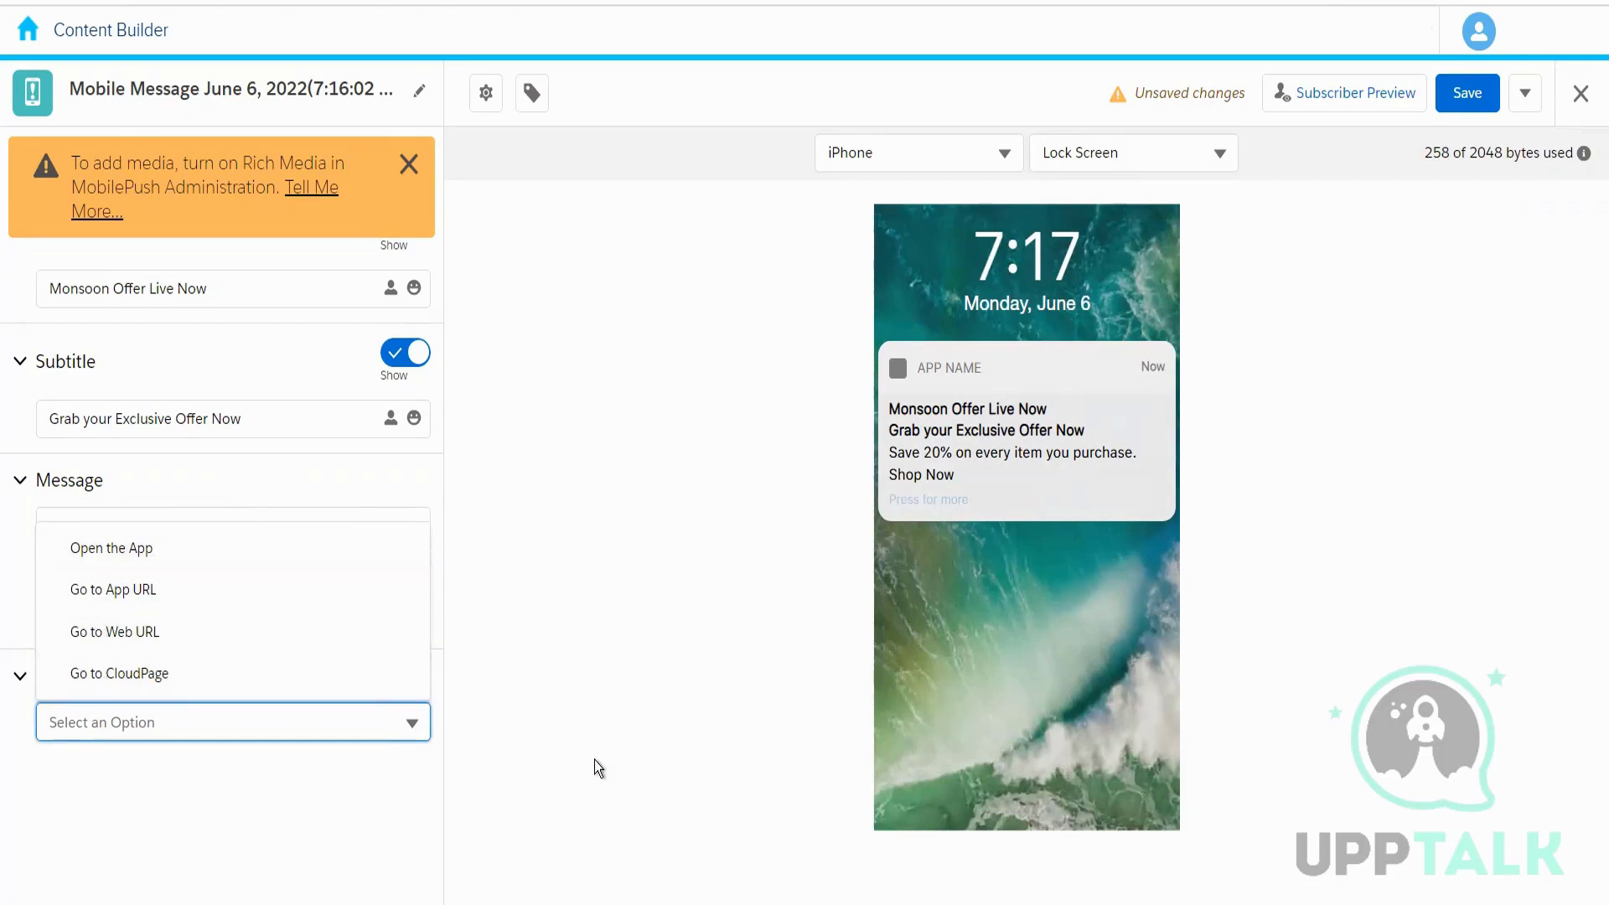
{"action": "left_click", "coordinate": [364, 732]}
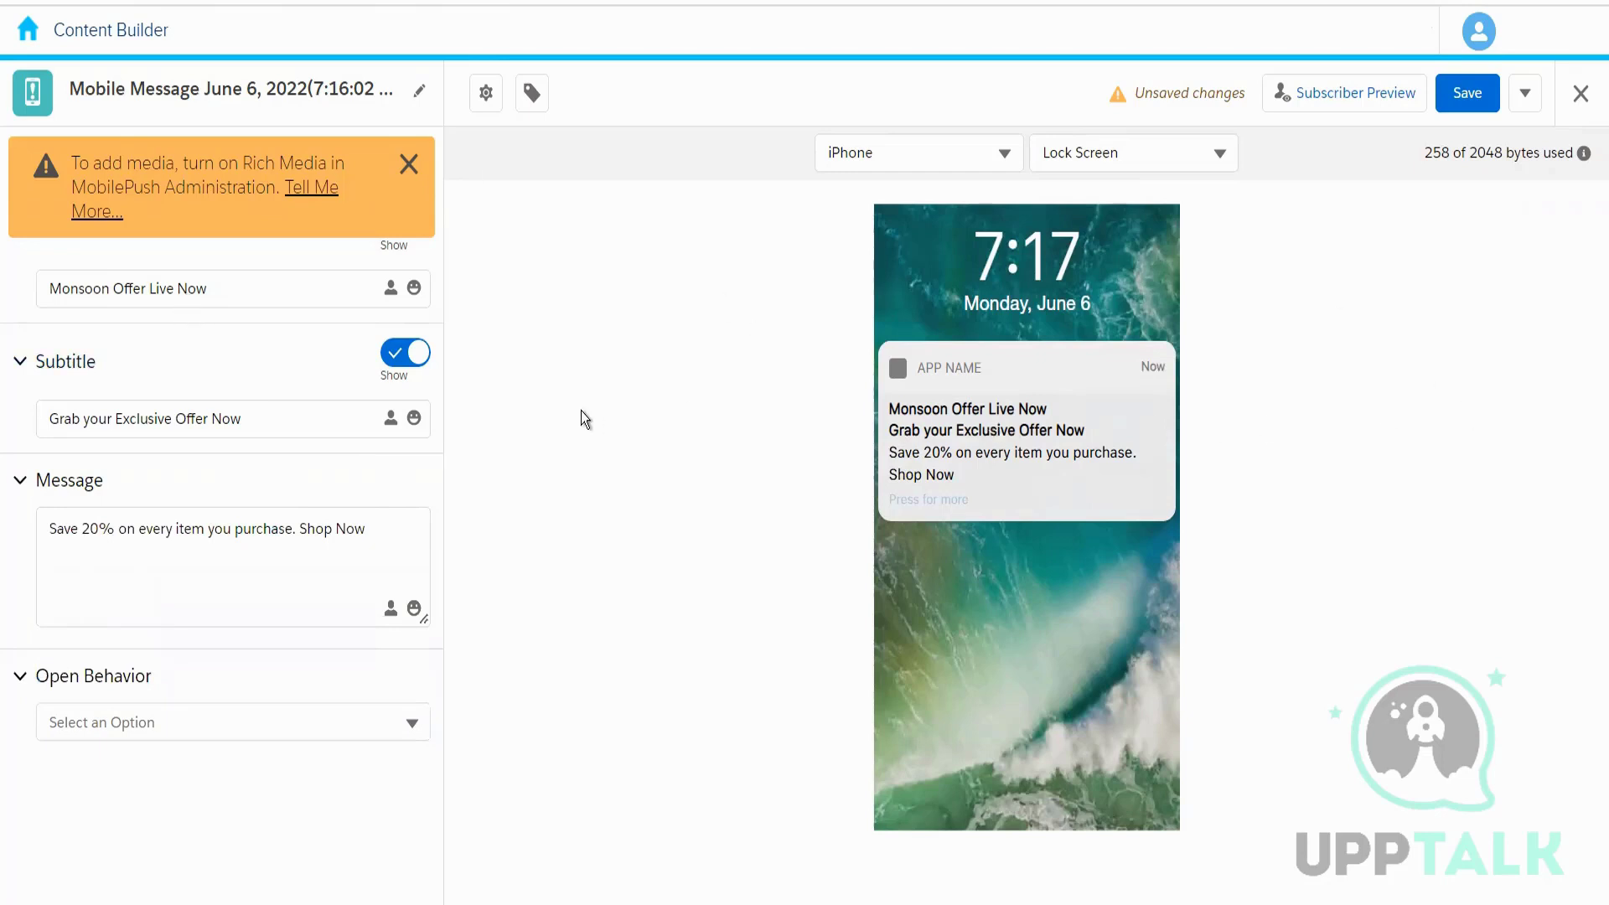
Add the personalized greeting "Hi %%fisrtname%%, " in front of the push notification's title.
{"action": "left_click", "coordinate": [46, 291]}
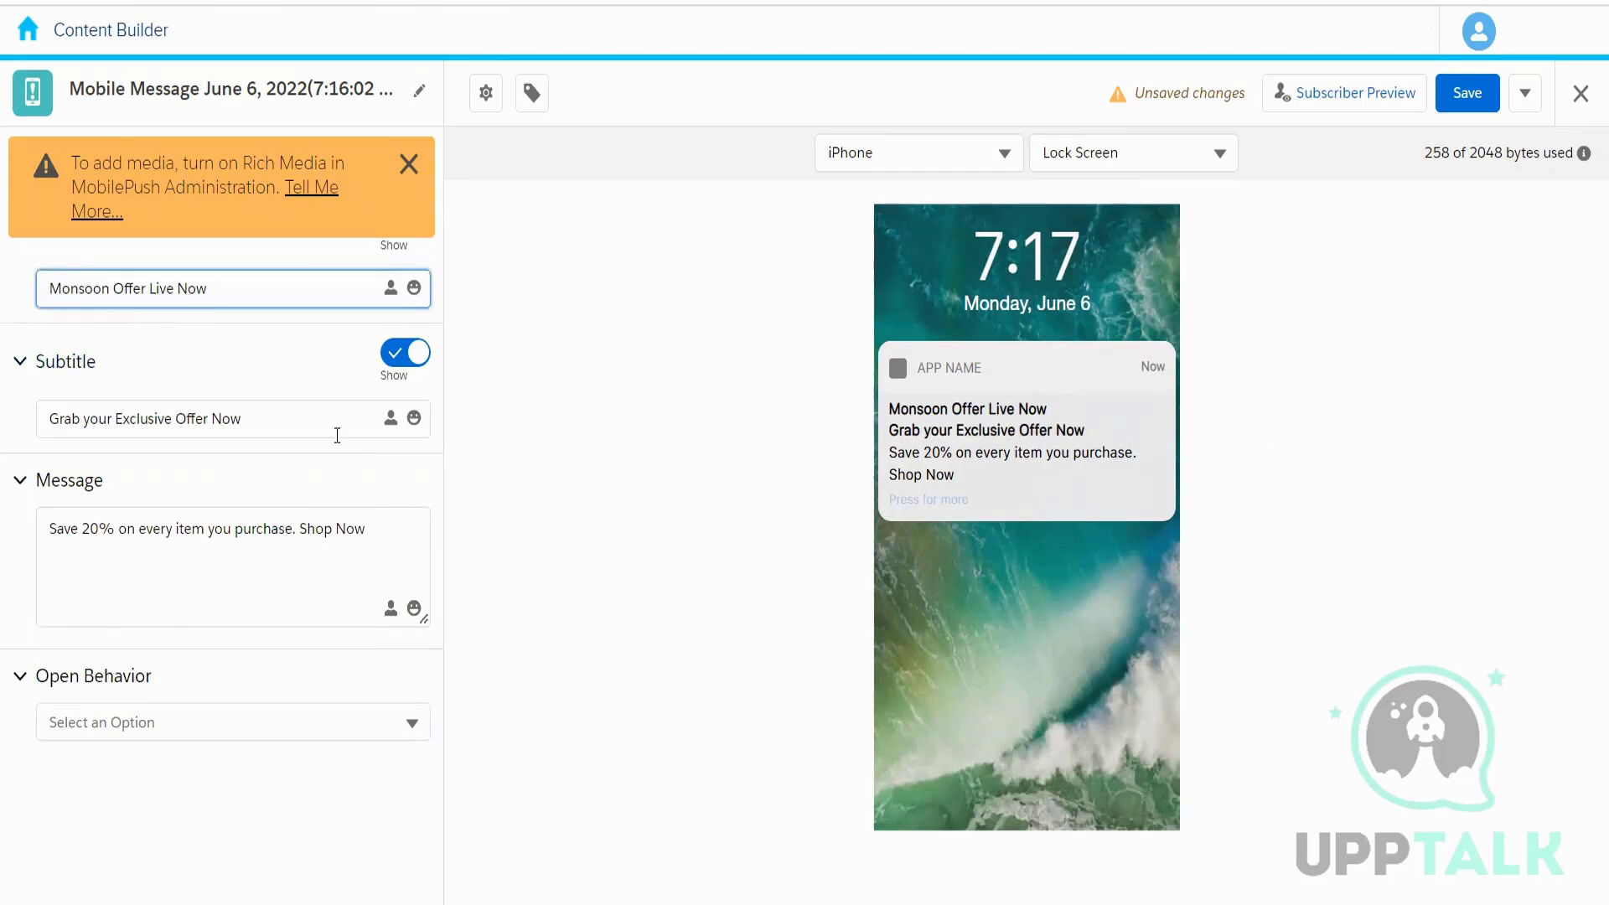
{"action": "type", "text": "Hi "}
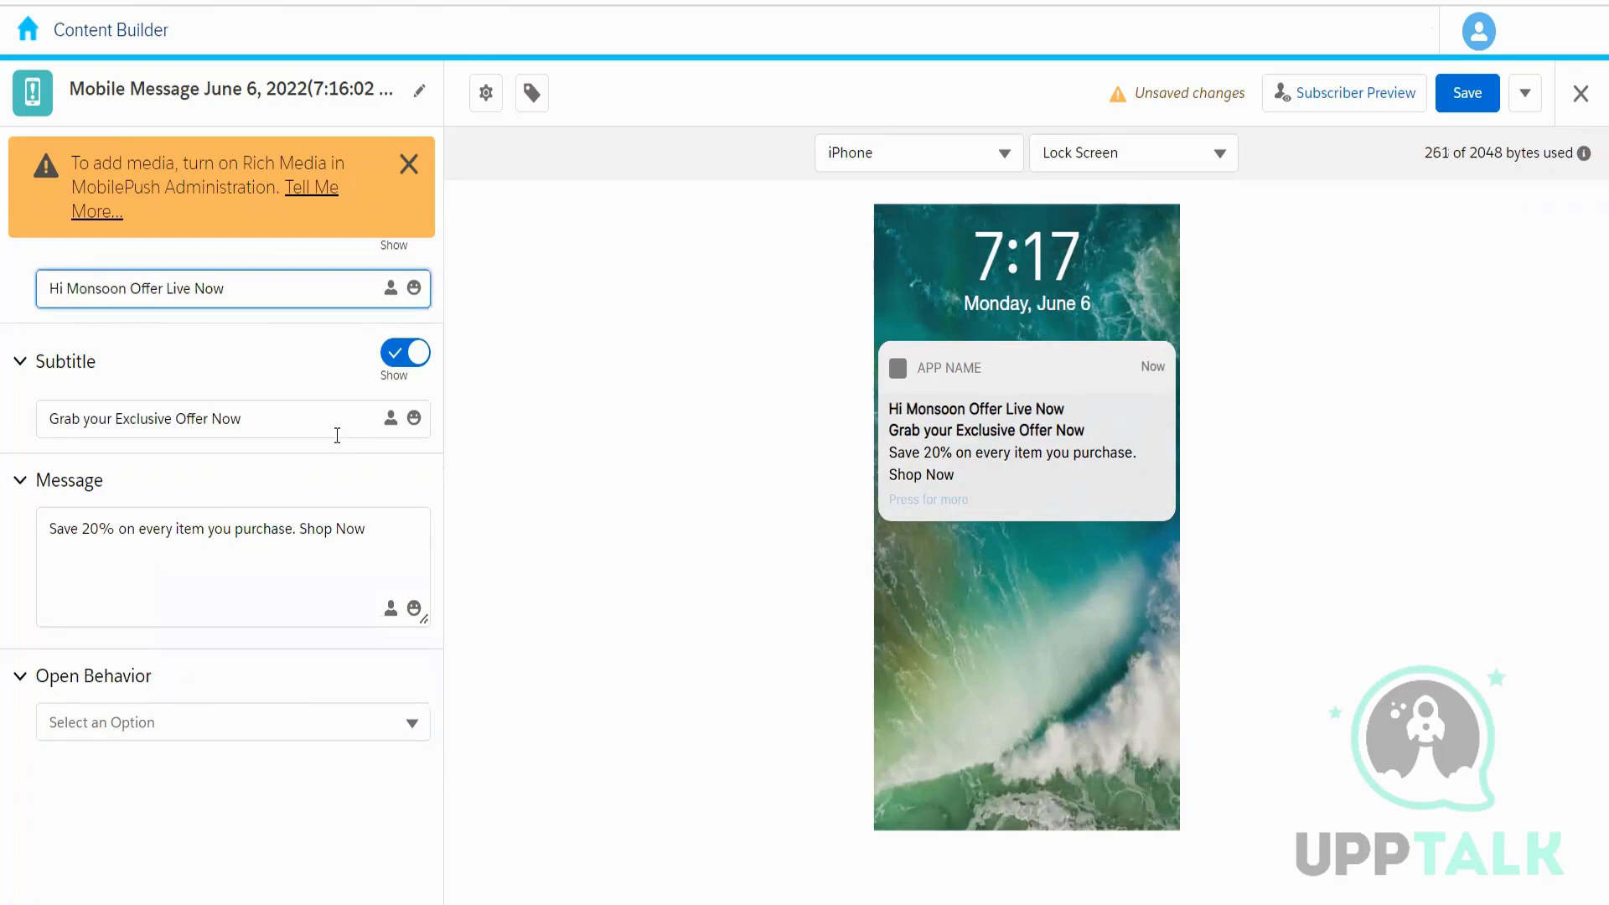
{"action": "type", "text": "%%fu"}
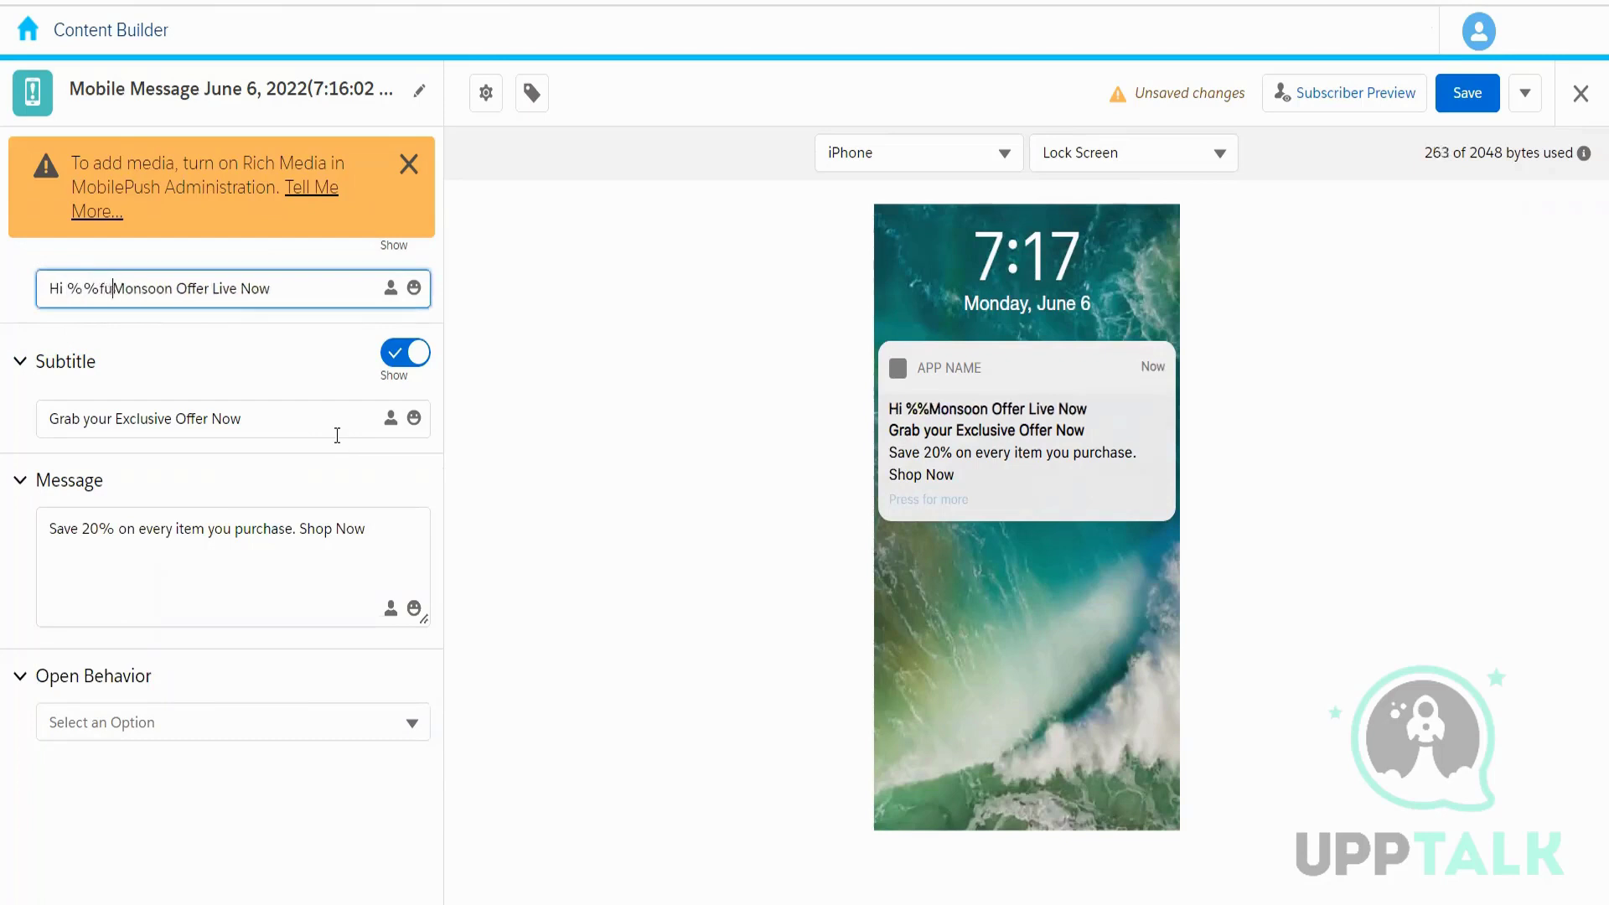
{"action": "key", "text": "BackSpace"}
{"action": "type", "text": "isrtnam"}
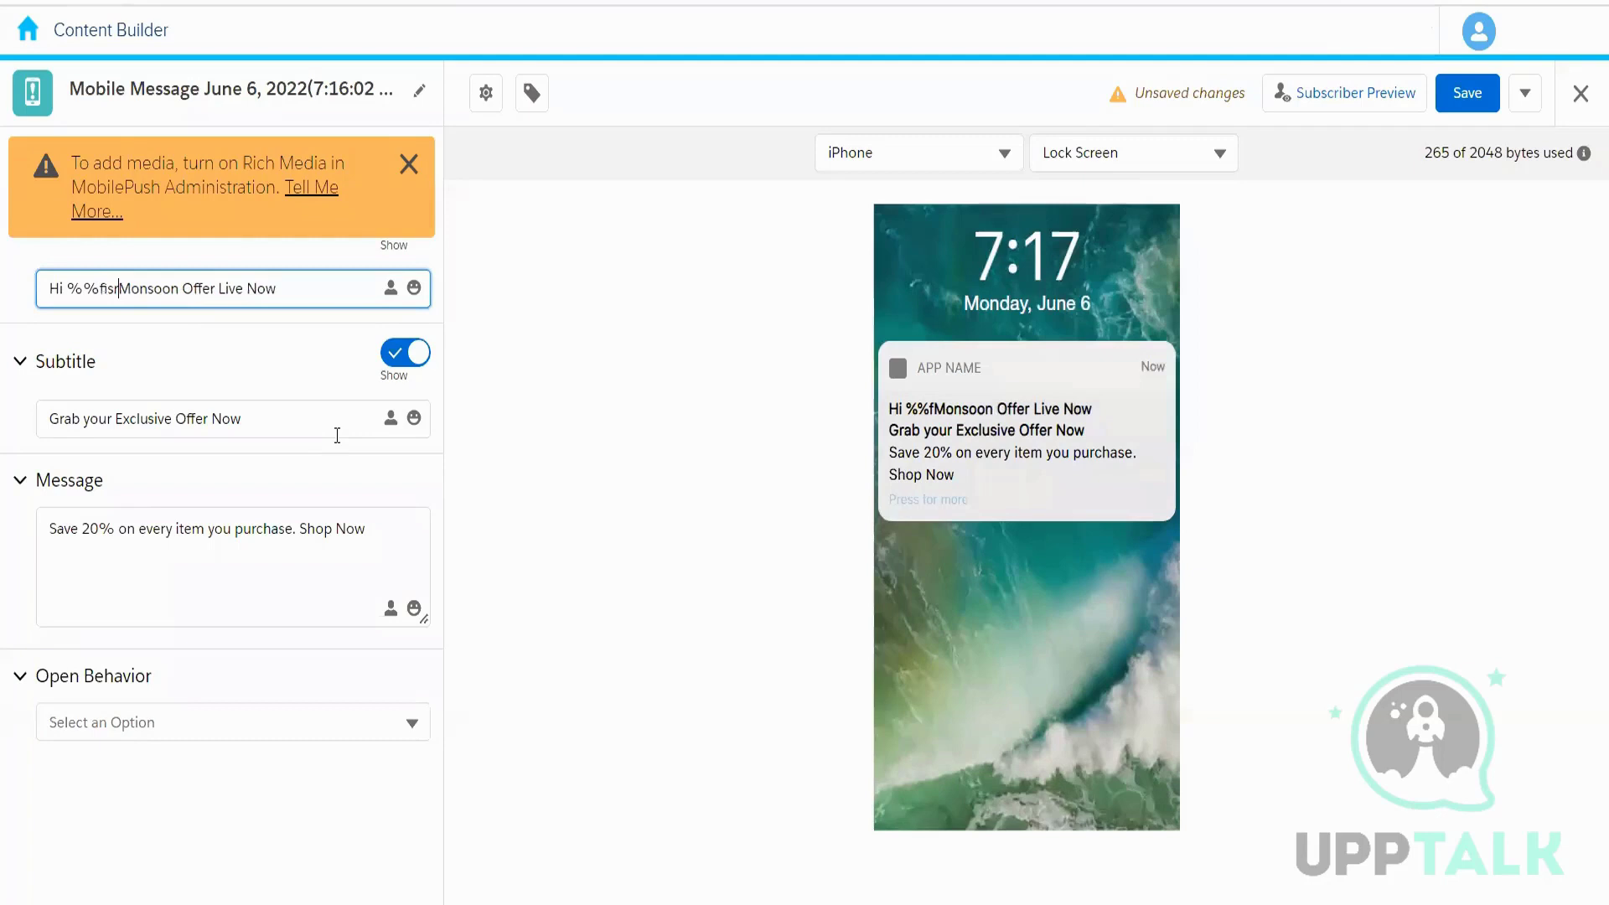
{"action": "type", "text": "e%%"}
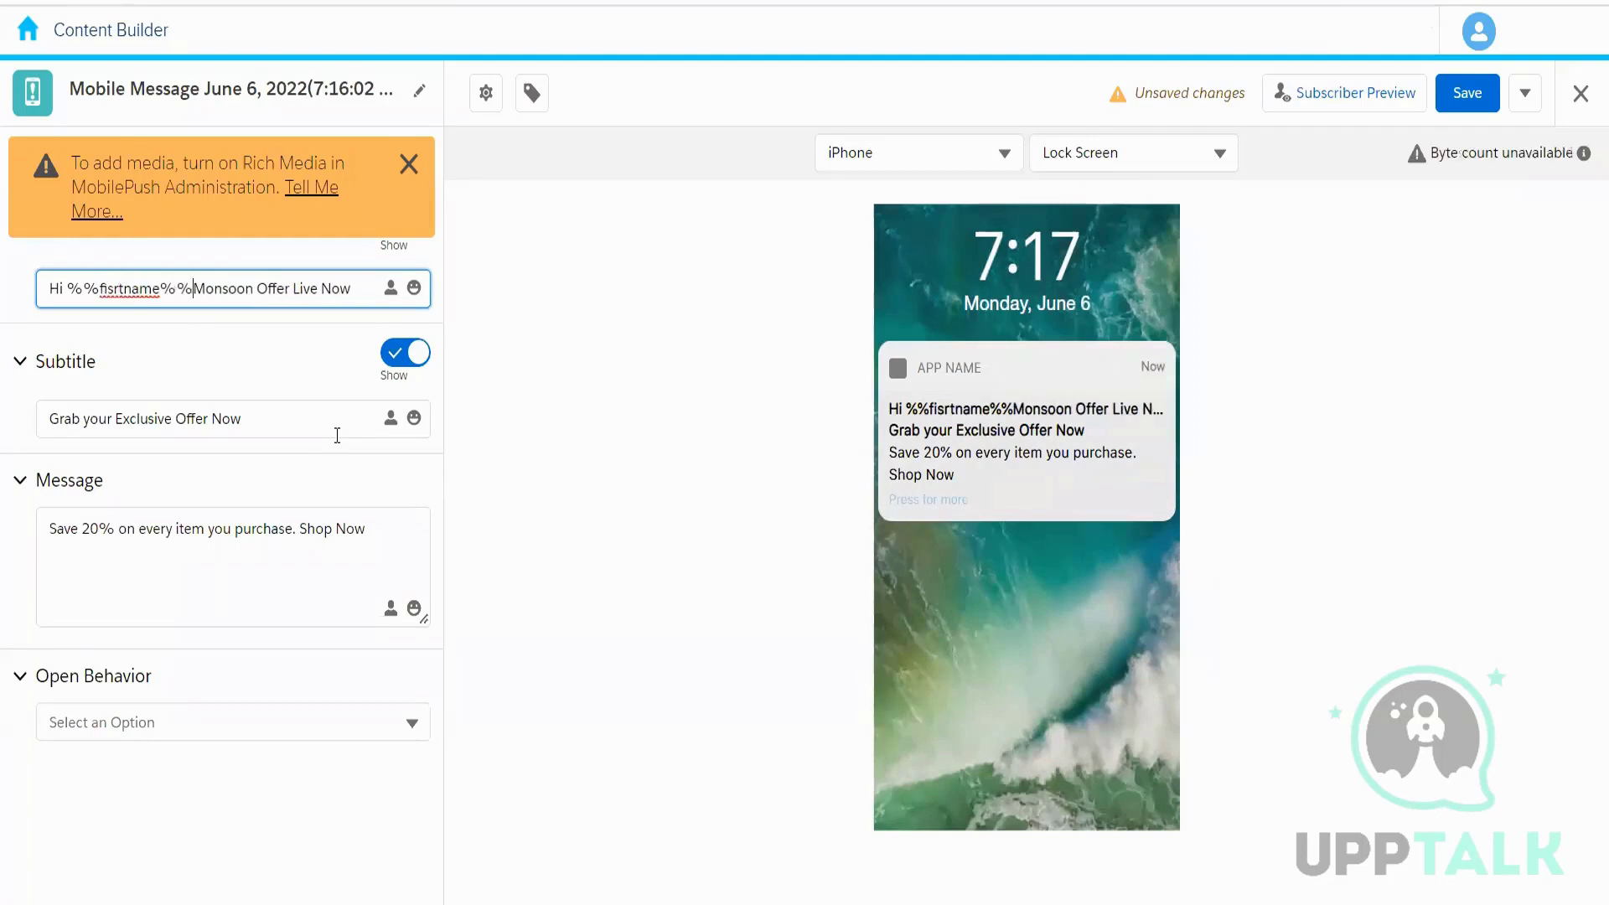
{"action": "type", "text": ","}
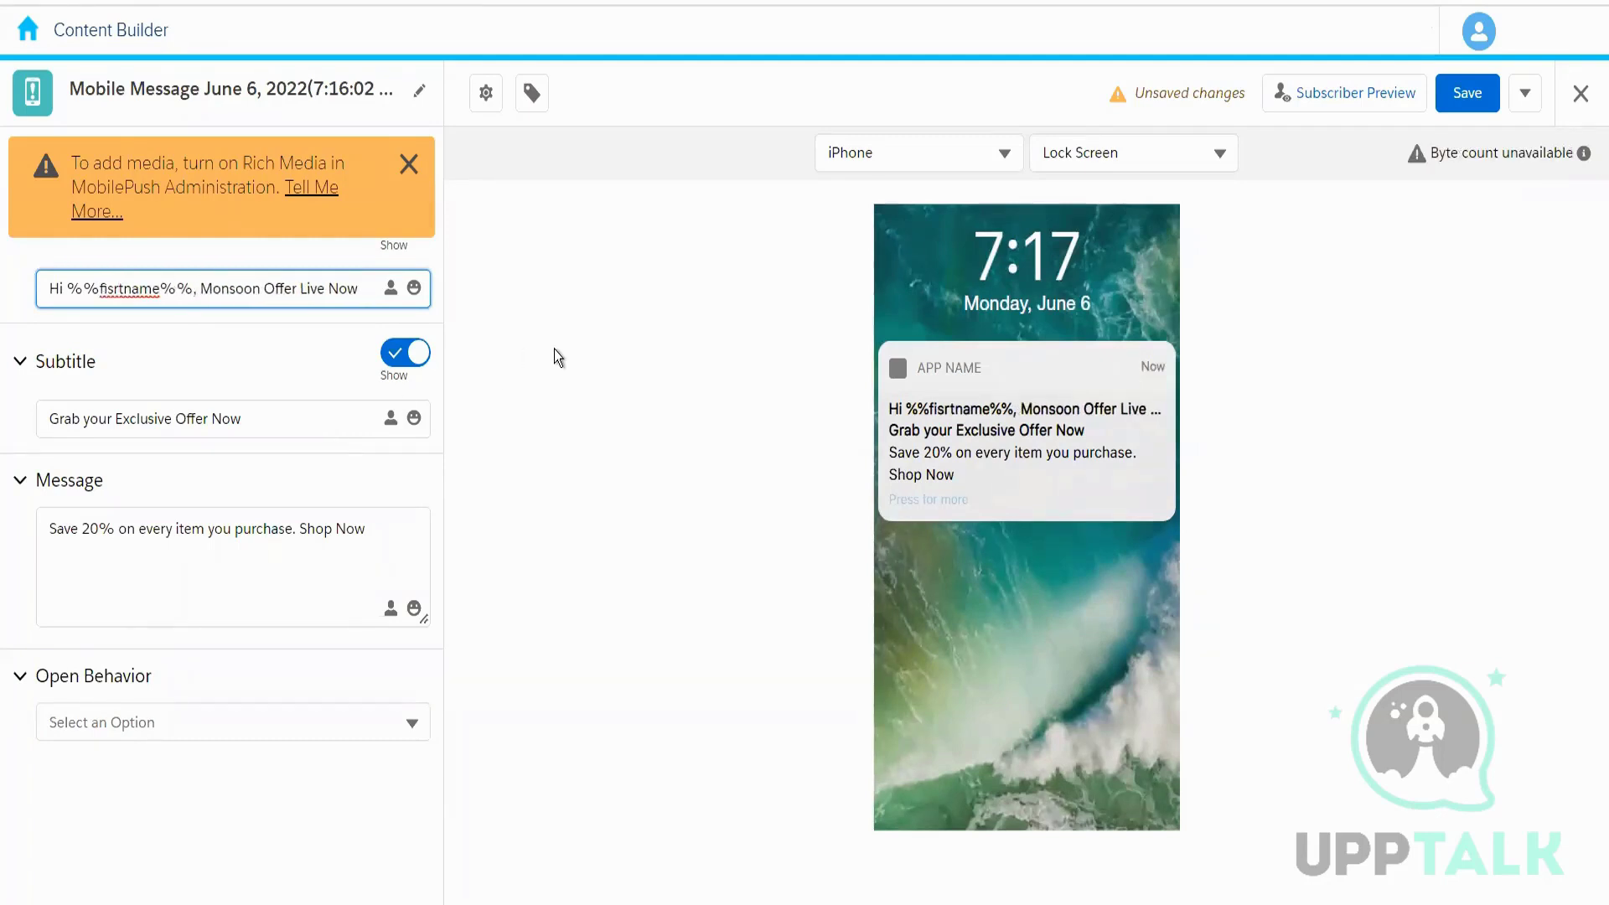
Open the Subscriber Preview and pick the Amazon_Customers data extension as the subscriber source.
{"action": "left_click", "coordinate": [1345, 94]}
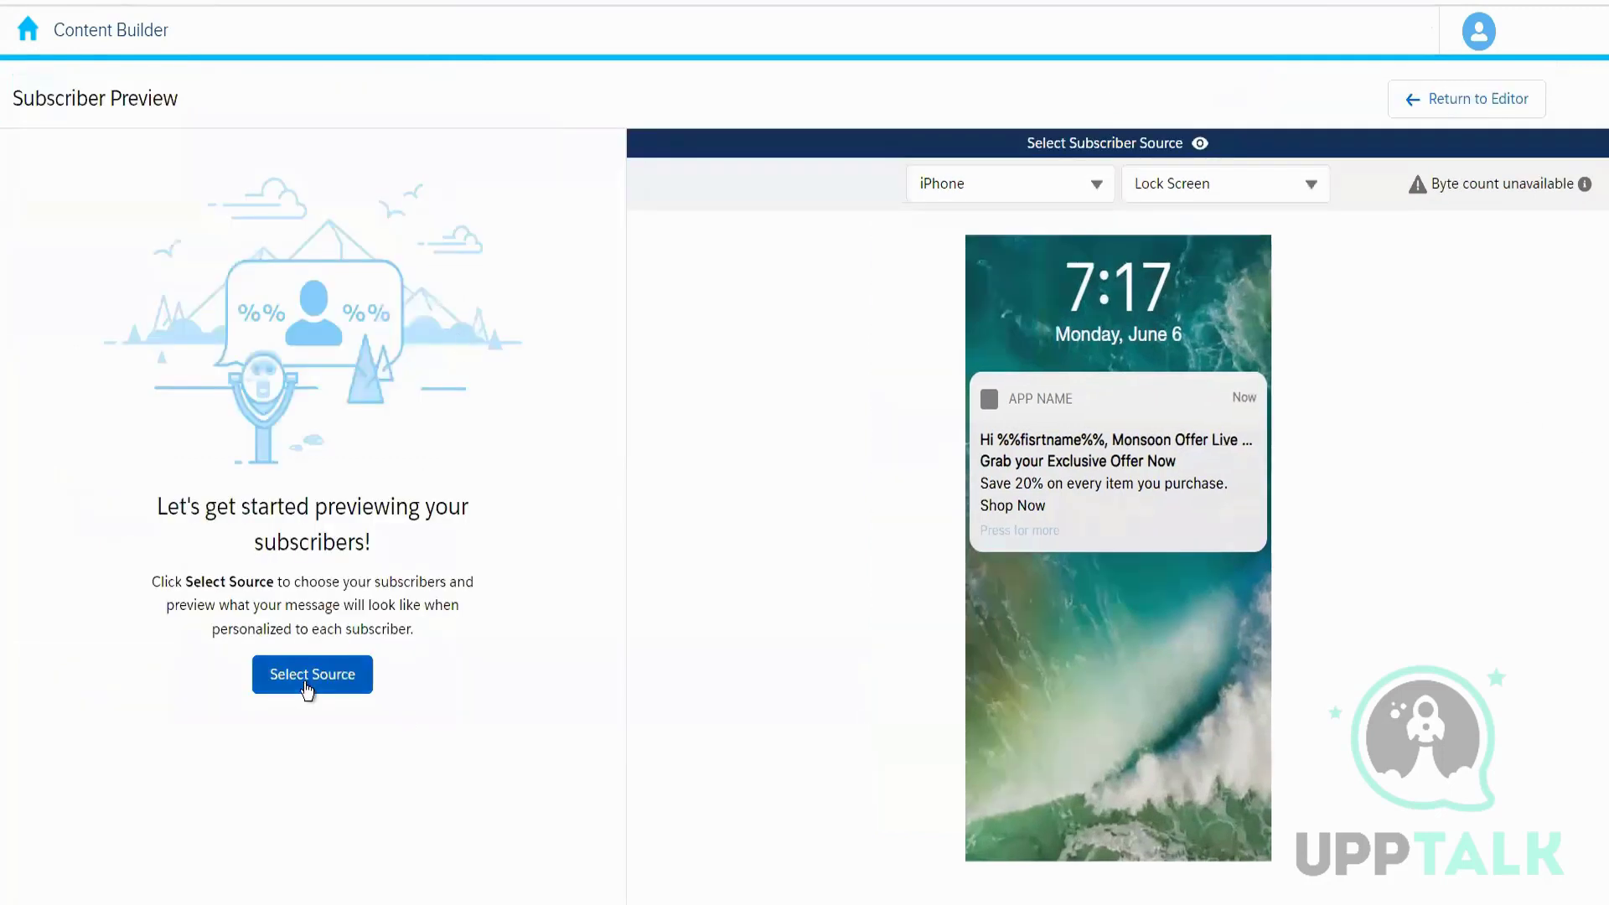
{"action": "left_click", "coordinate": [306, 692]}
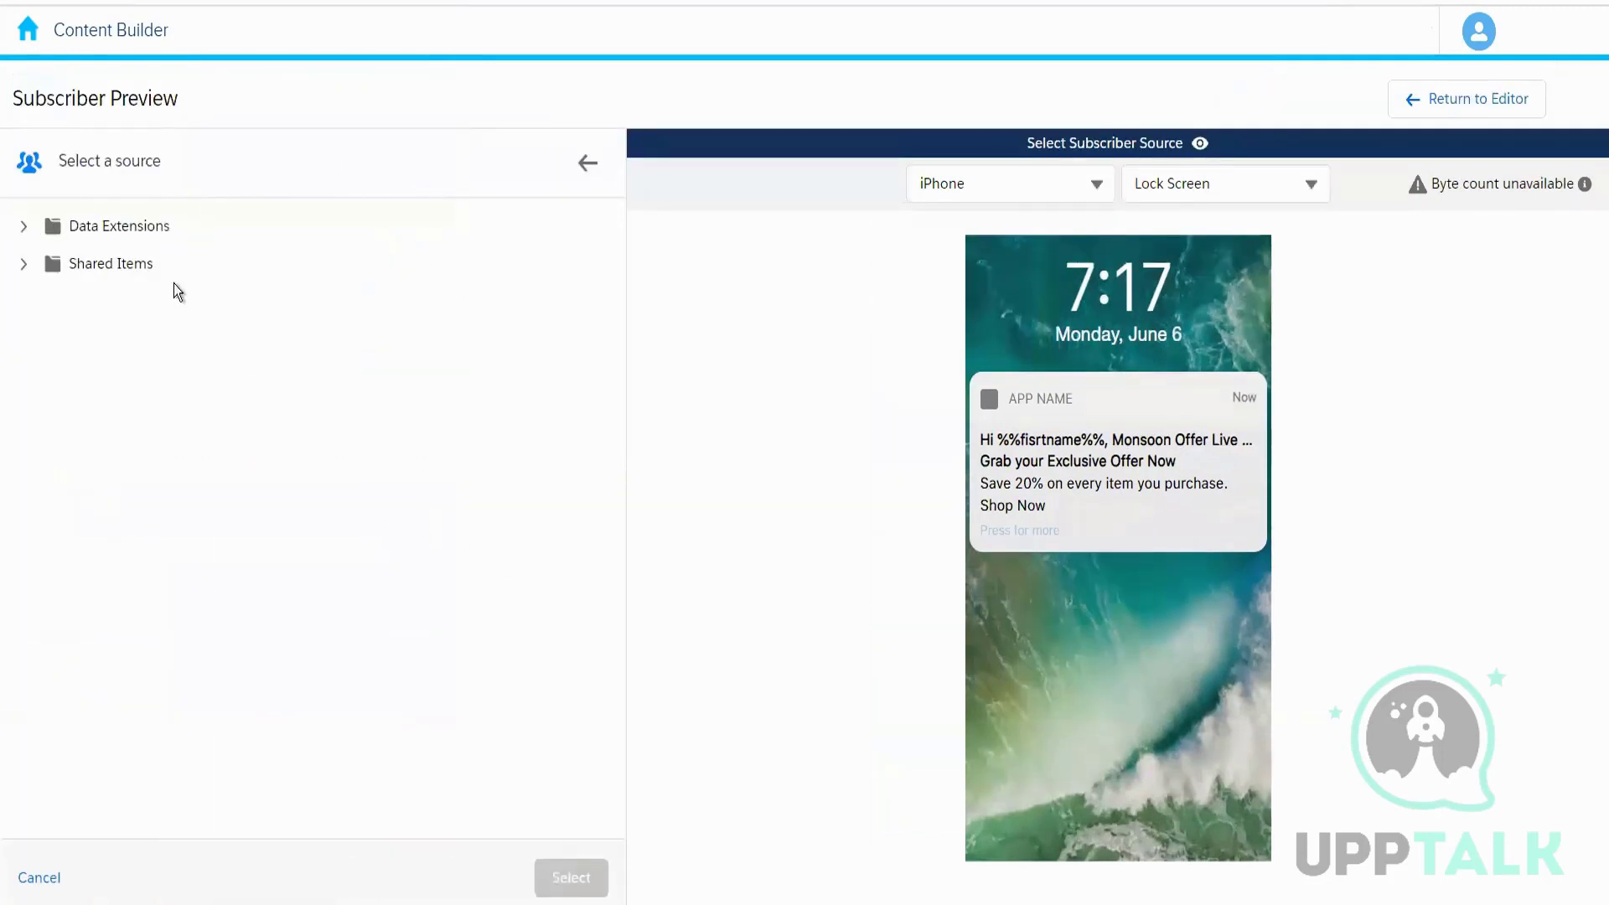
{"action": "left_click", "coordinate": [24, 226]}
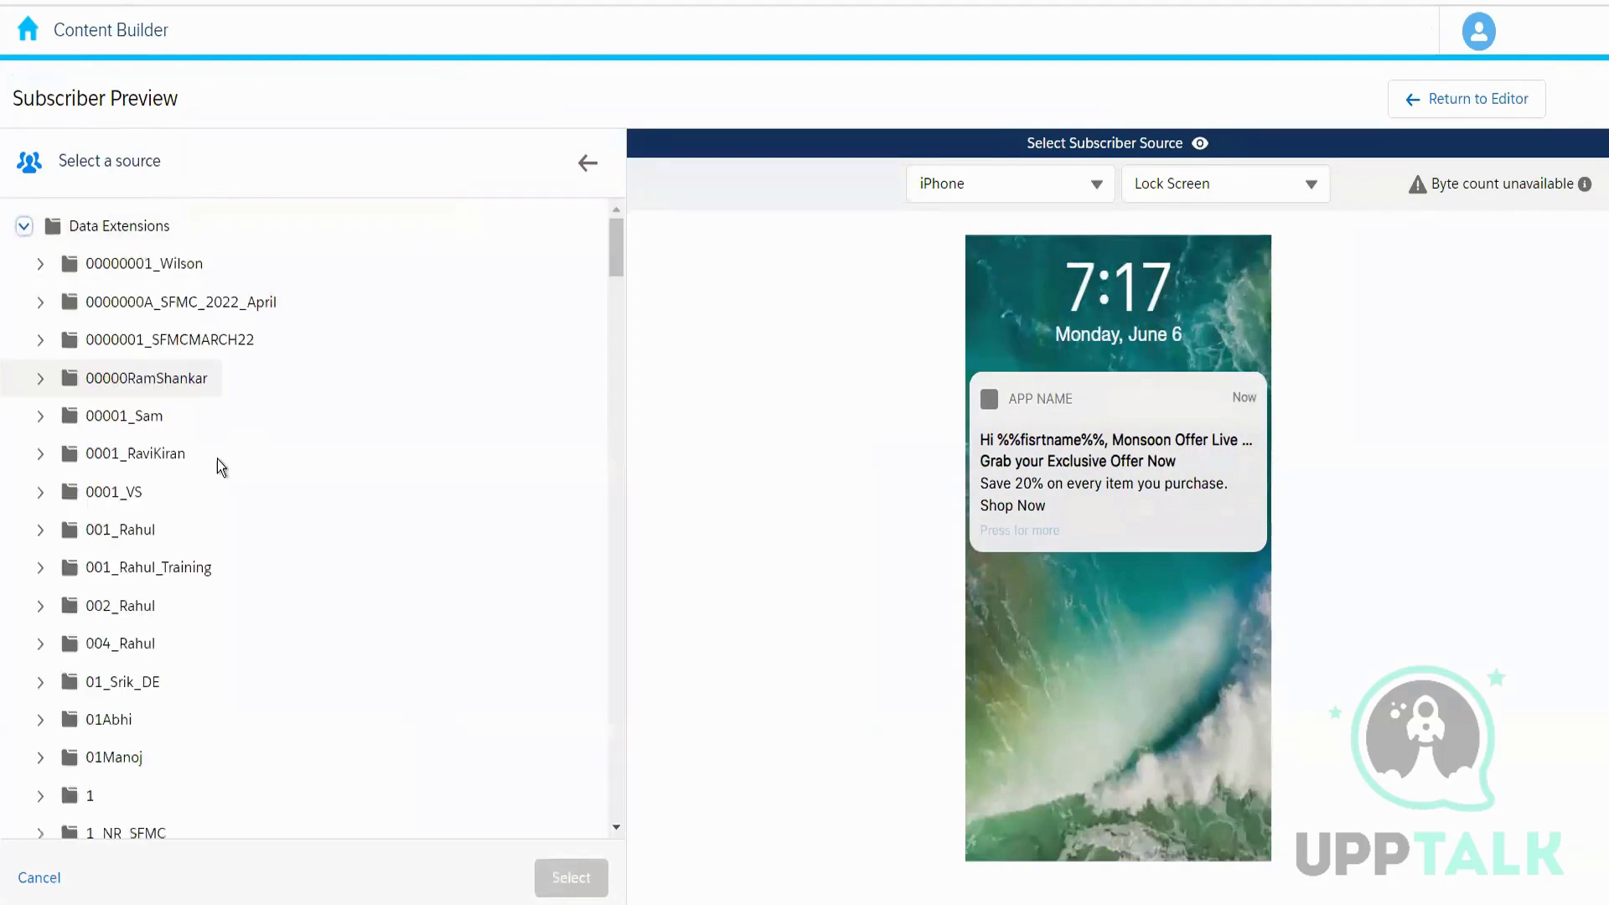
{"action": "left_click", "coordinate": [51, 647]}
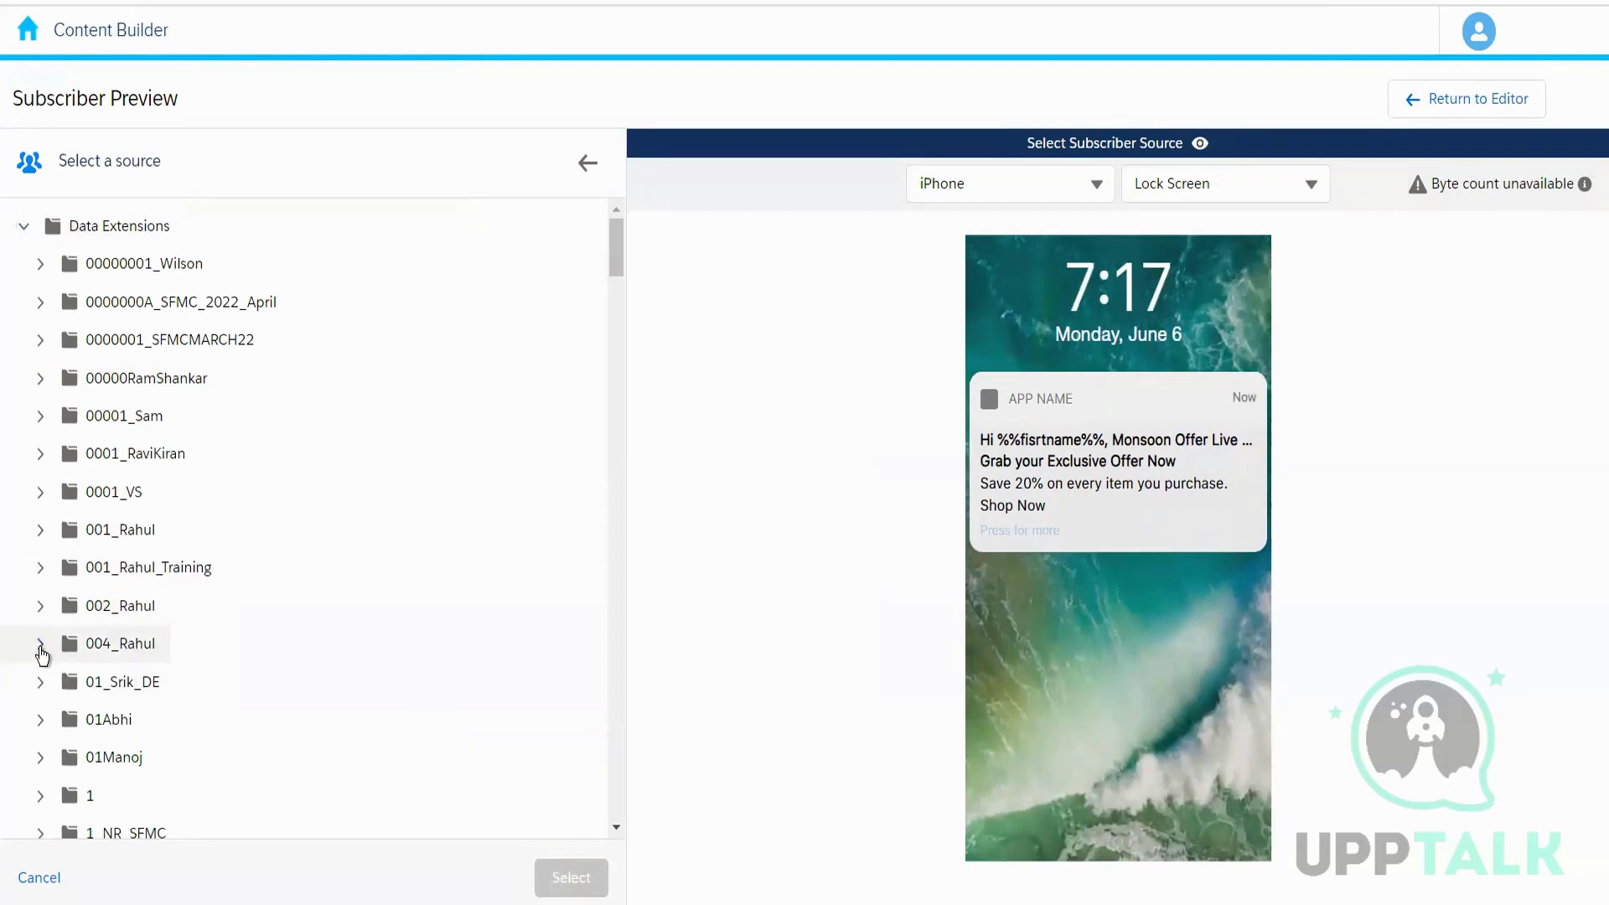
{"action": "left_click", "coordinate": [41, 651]}
{"action": "left_click", "coordinate": [156, 685]}
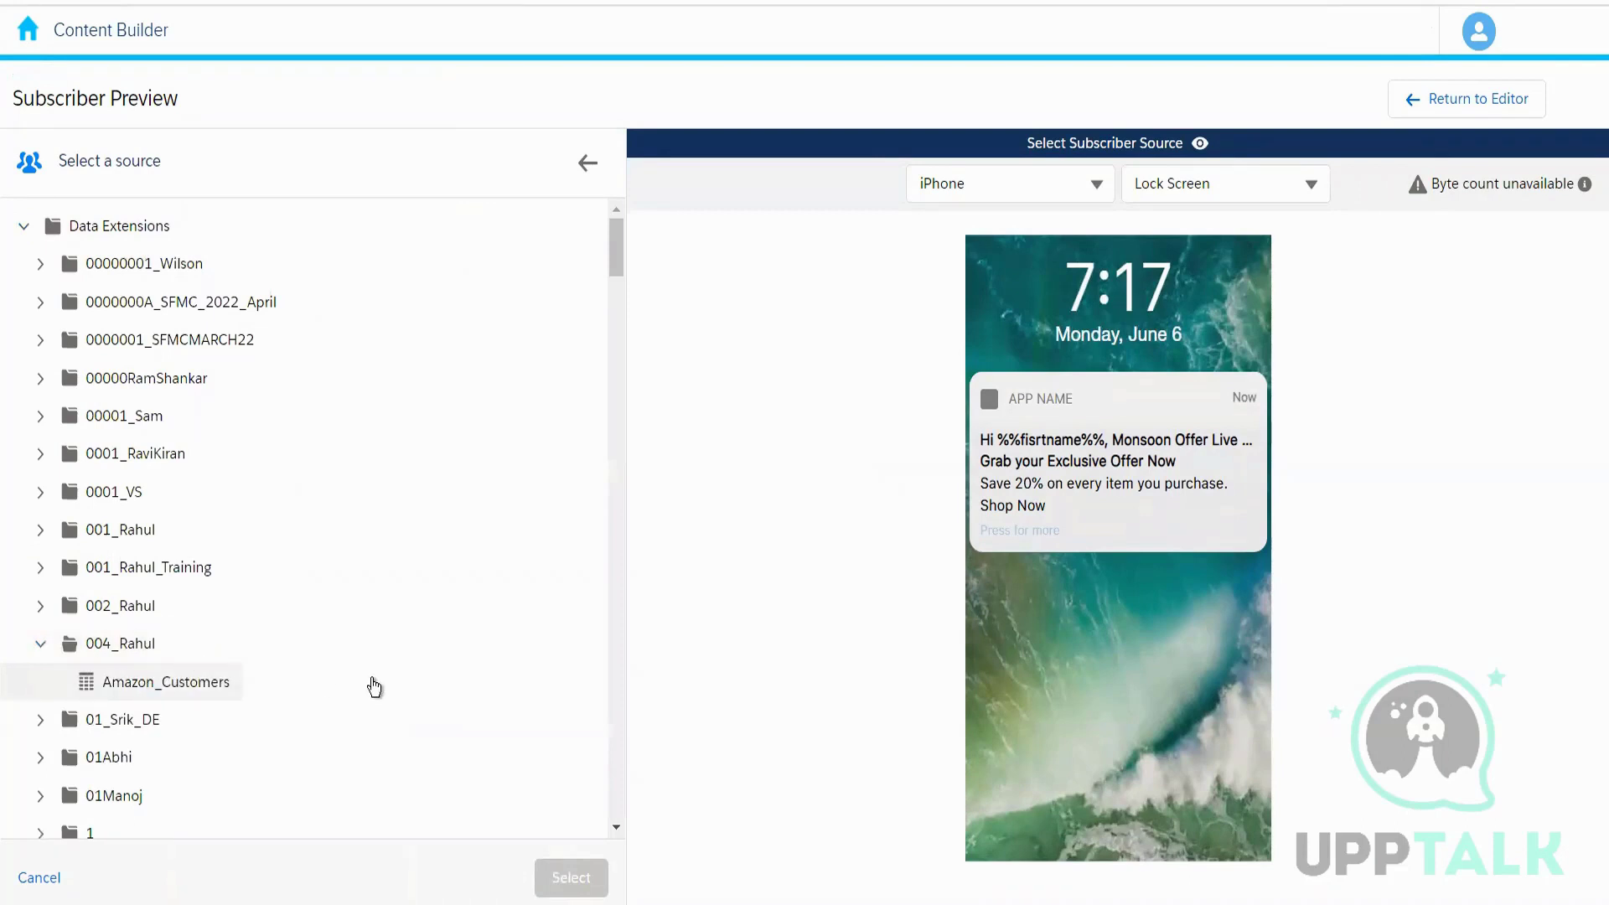
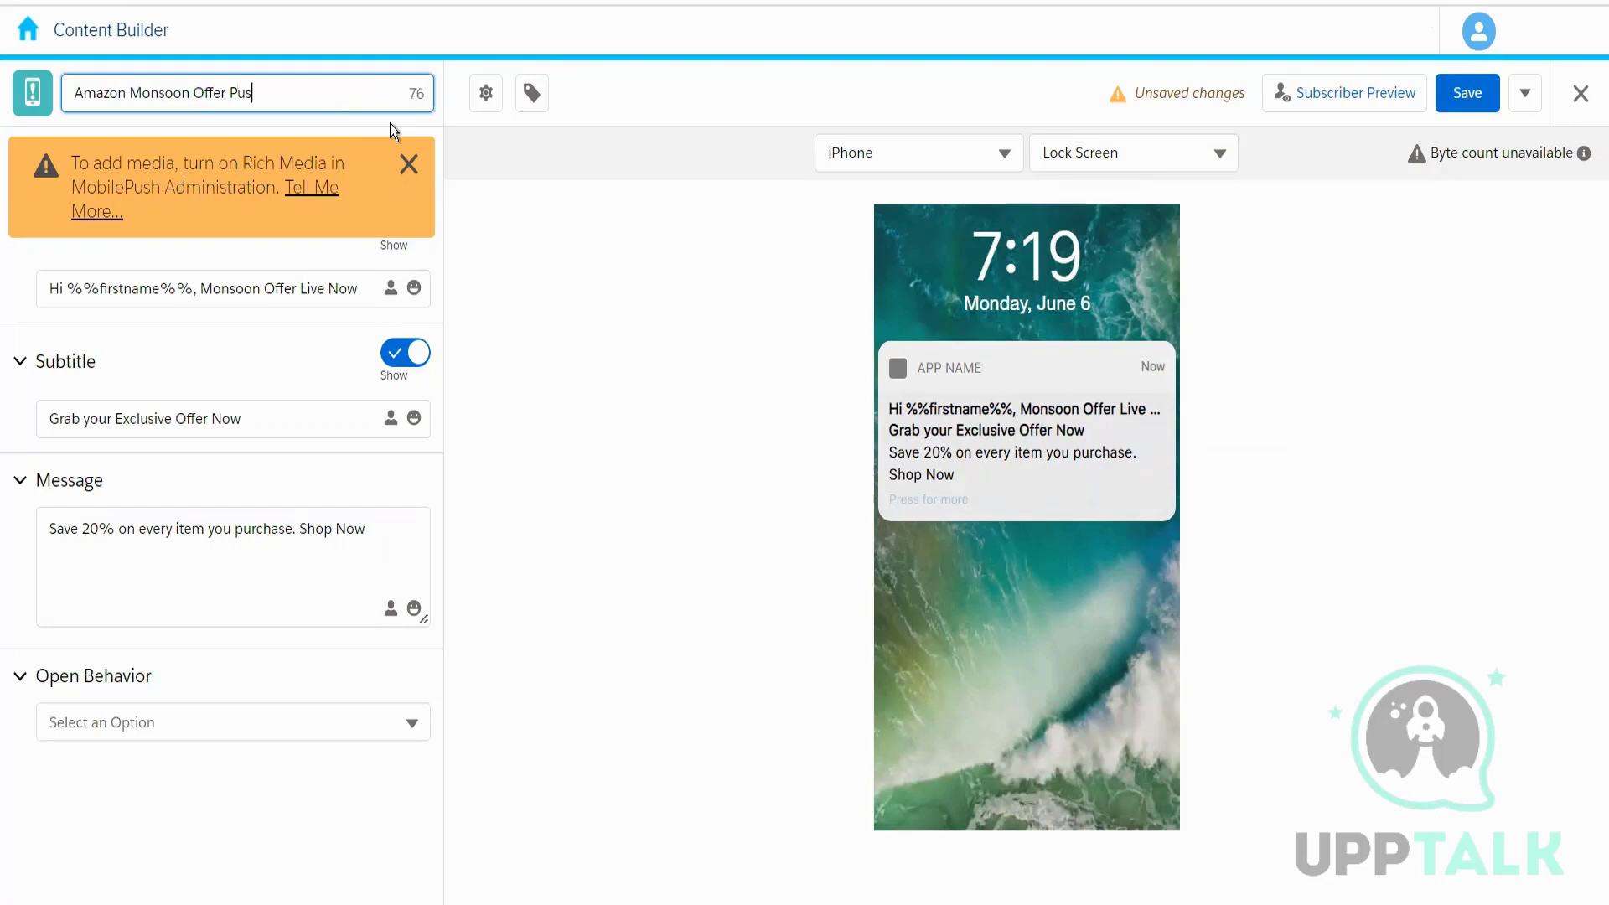
Name the push notification "Amazon Monsoon Offer Push Notification", save it and close the editor.
{"action": "type", "text": "tification"}
{"action": "left_click", "coordinate": [536, 294]}
{"action": "left_click", "coordinate": [1466, 94]}
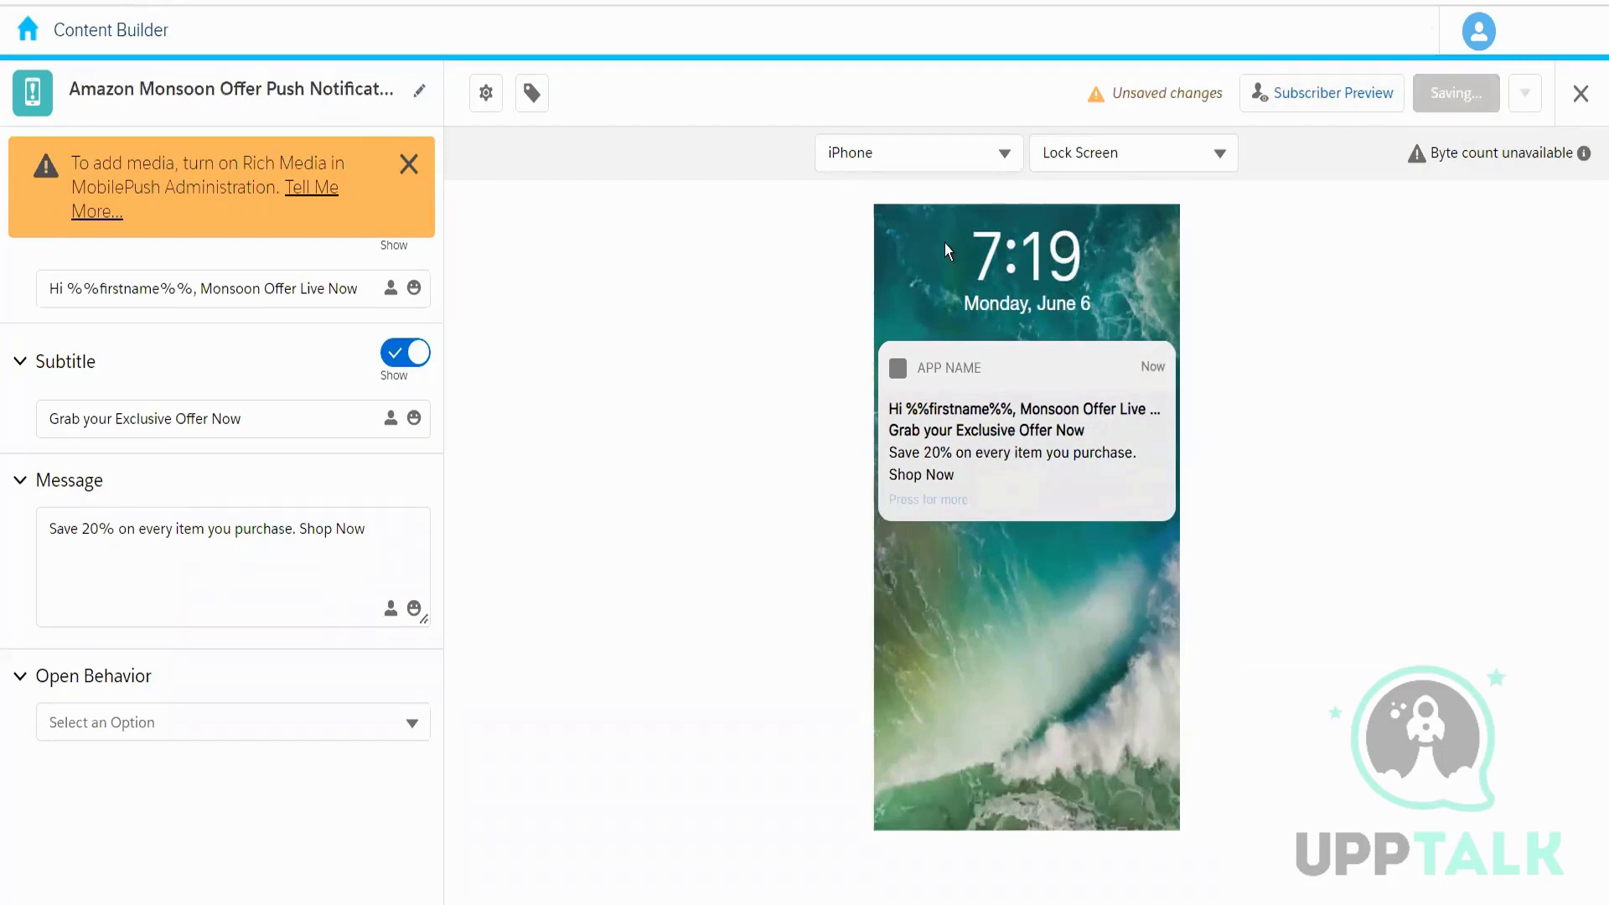
{"action": "left_click", "coordinate": [1579, 98]}
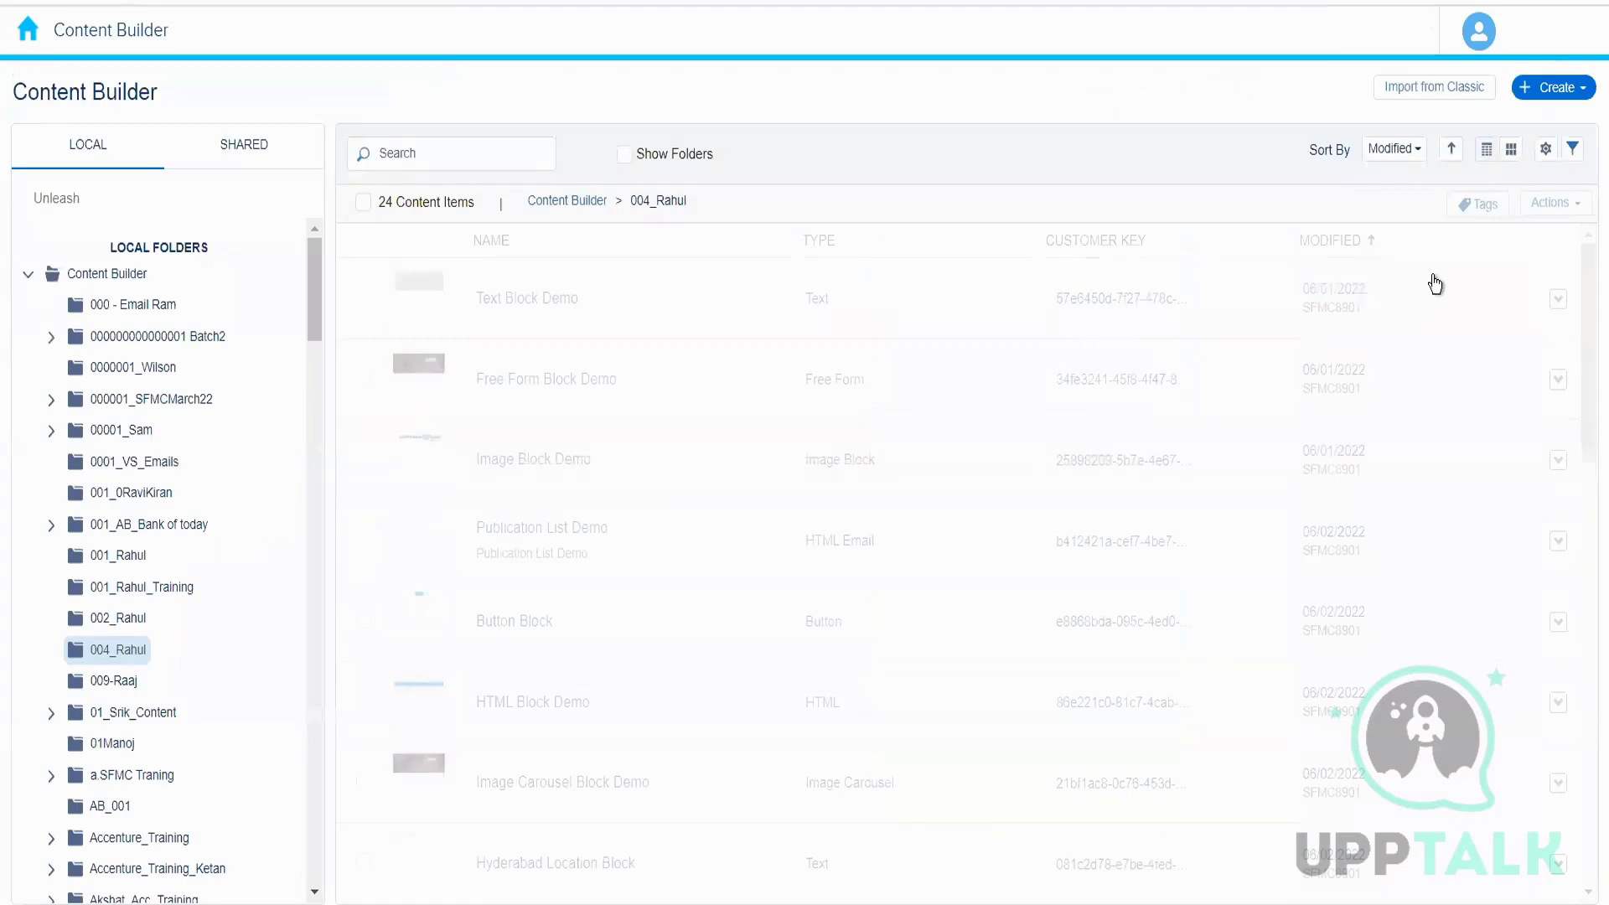
Create a new mobile app In-App Message in Content Builder.
{"action": "left_click", "coordinate": [1556, 87]}
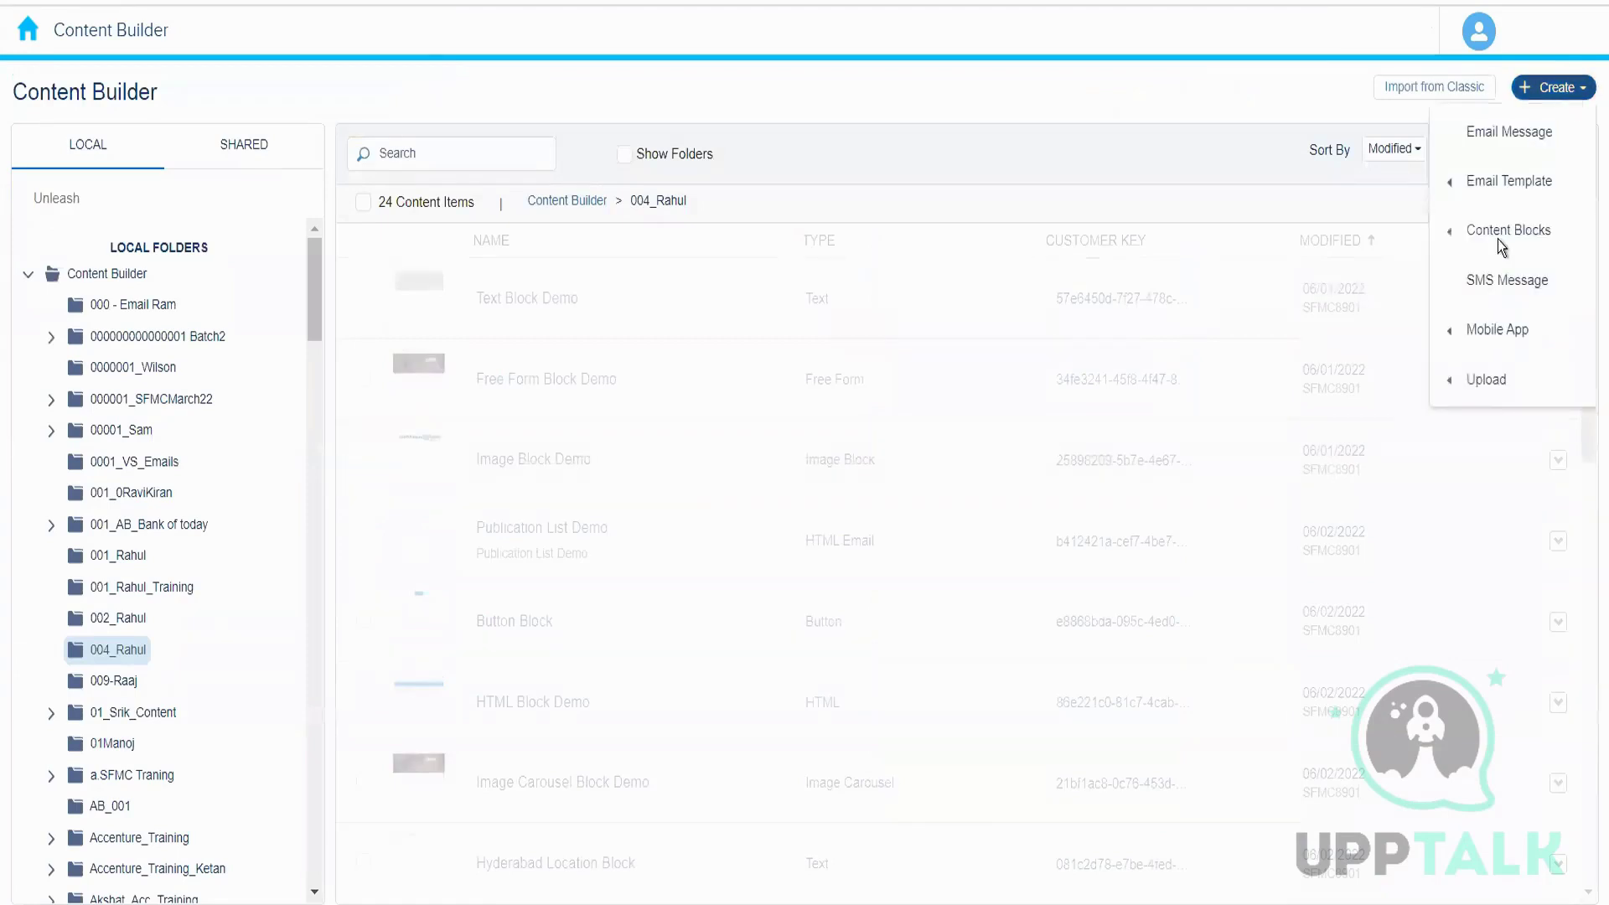
{"action": "mouse_move", "coordinate": [1487, 335]}
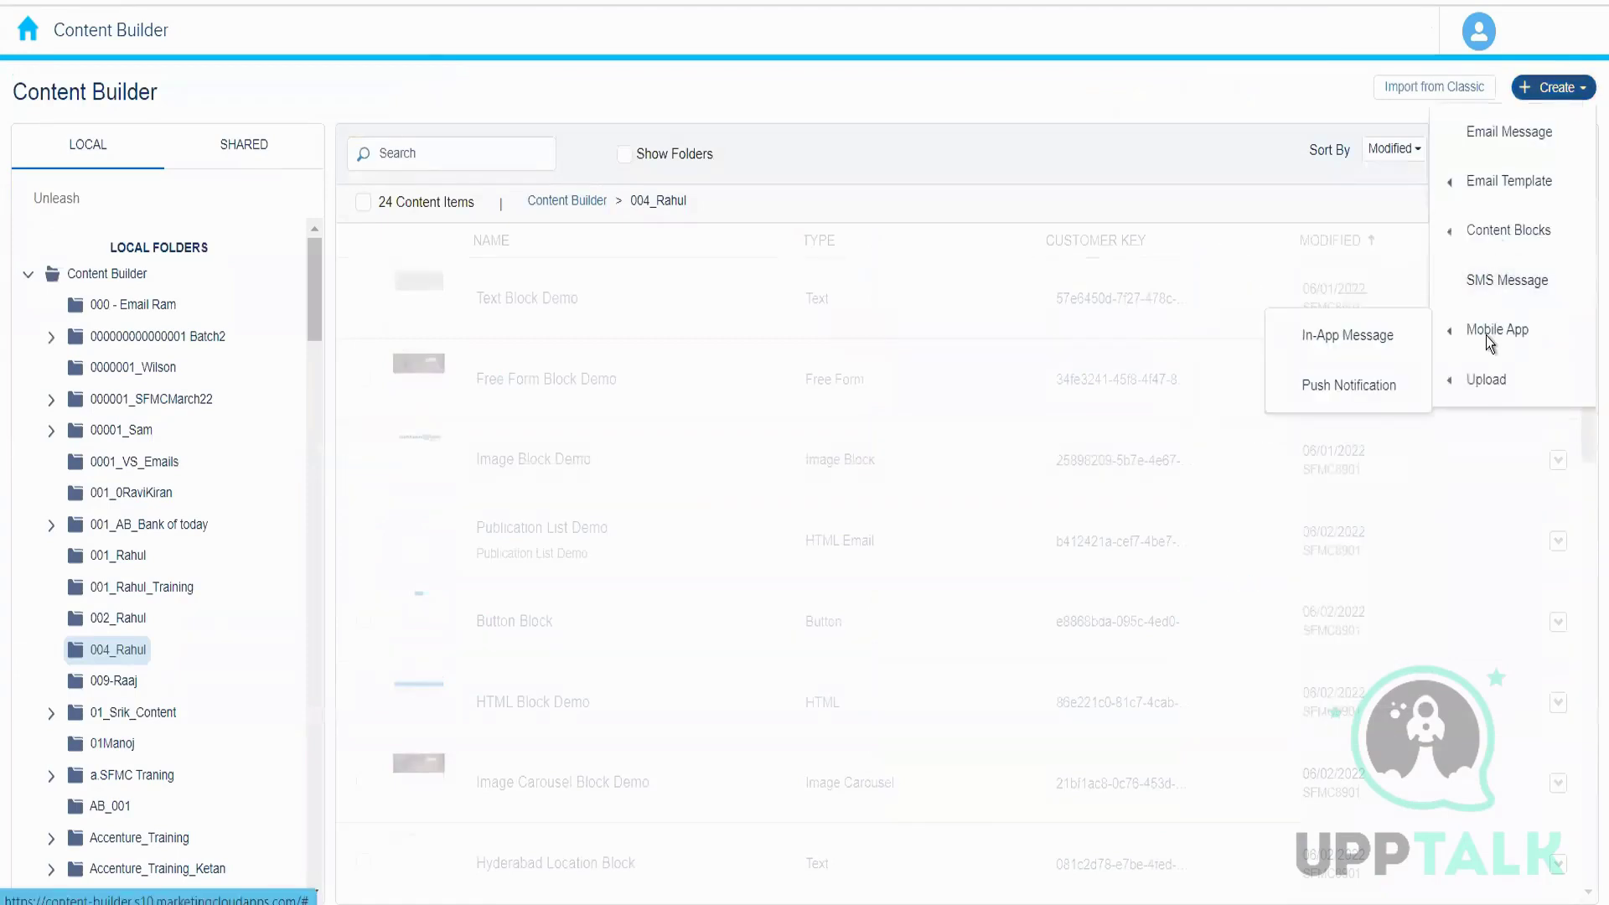
{"action": "left_click", "coordinate": [1366, 339]}
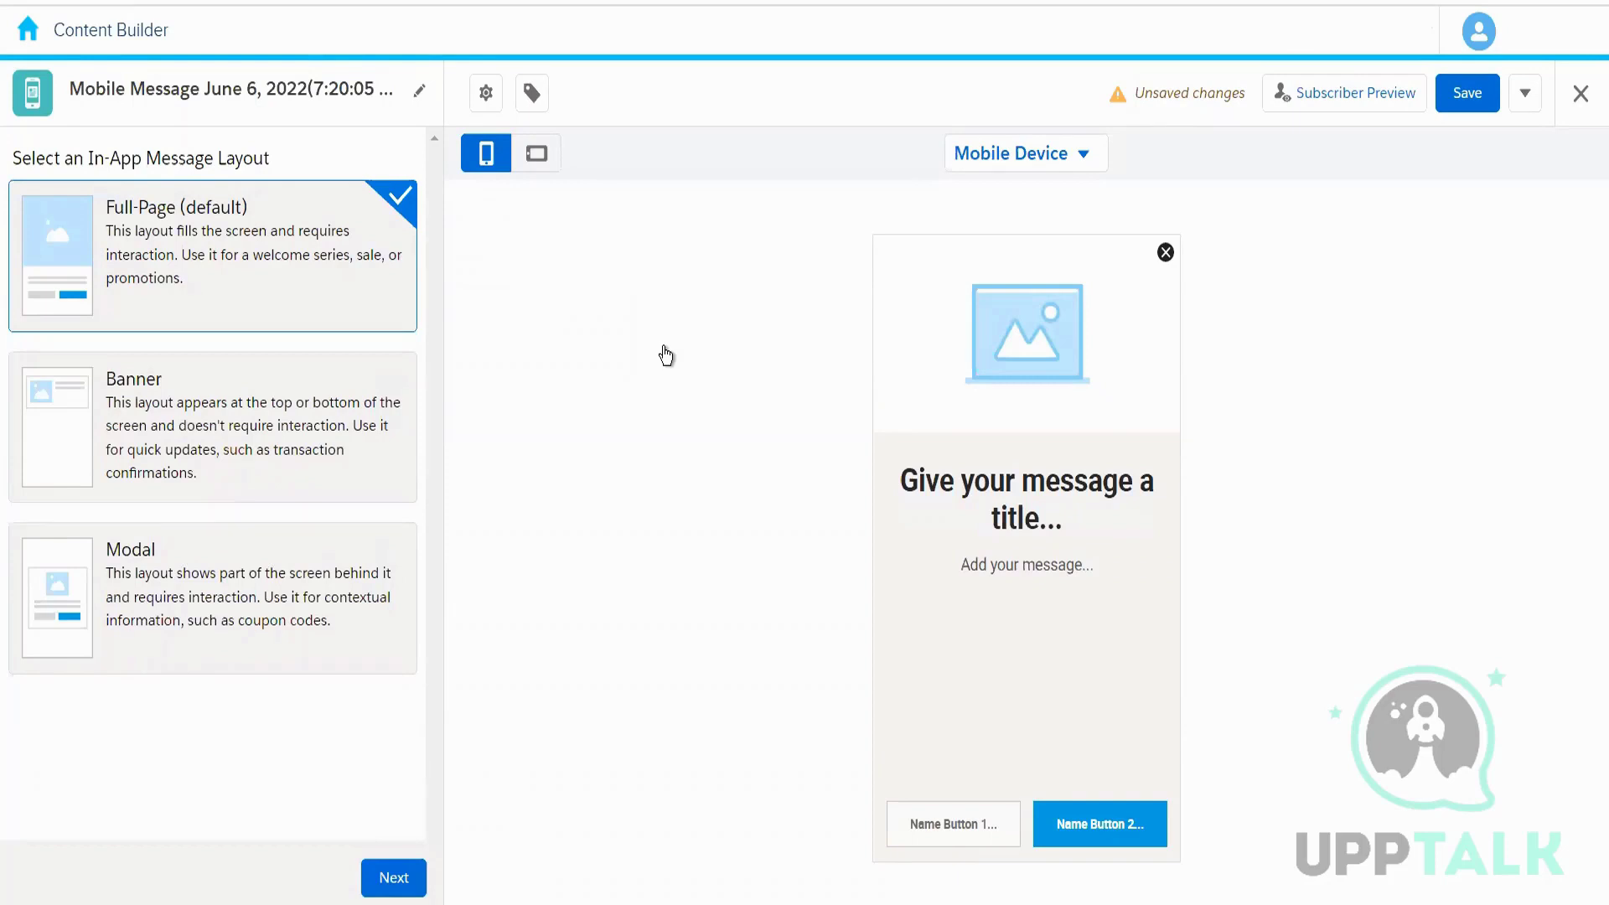
Compare the in-app message layouts and choose Full-Page (default) with the Crop Image option.
{"action": "left_click", "coordinate": [230, 419]}
{"action": "left_click", "coordinate": [173, 644]}
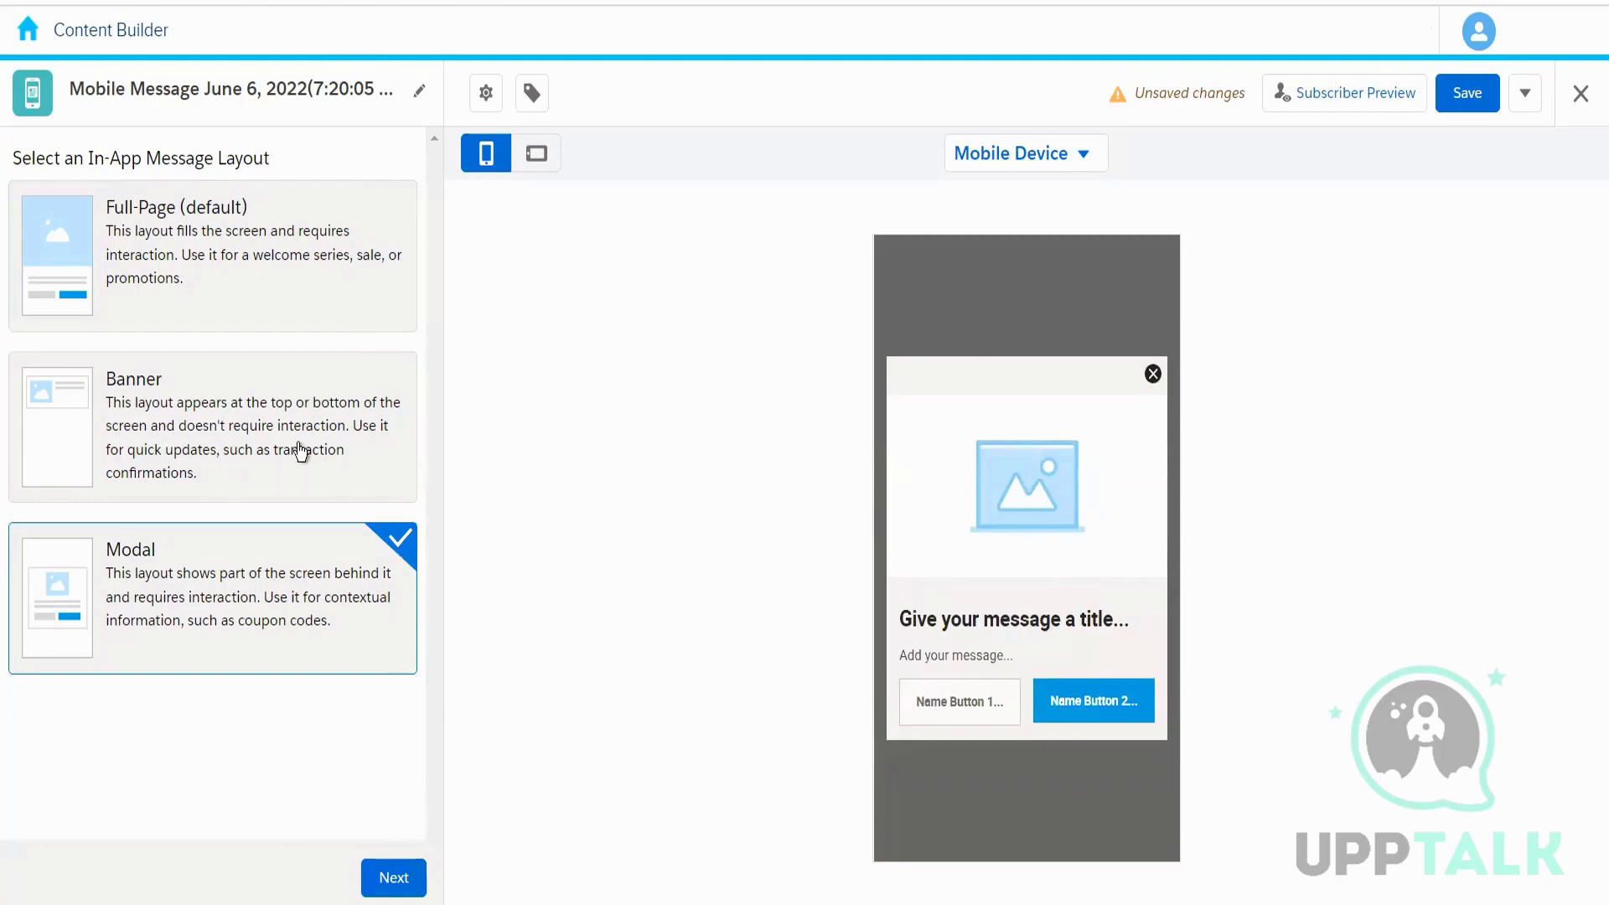
{"action": "left_click", "coordinate": [243, 249]}
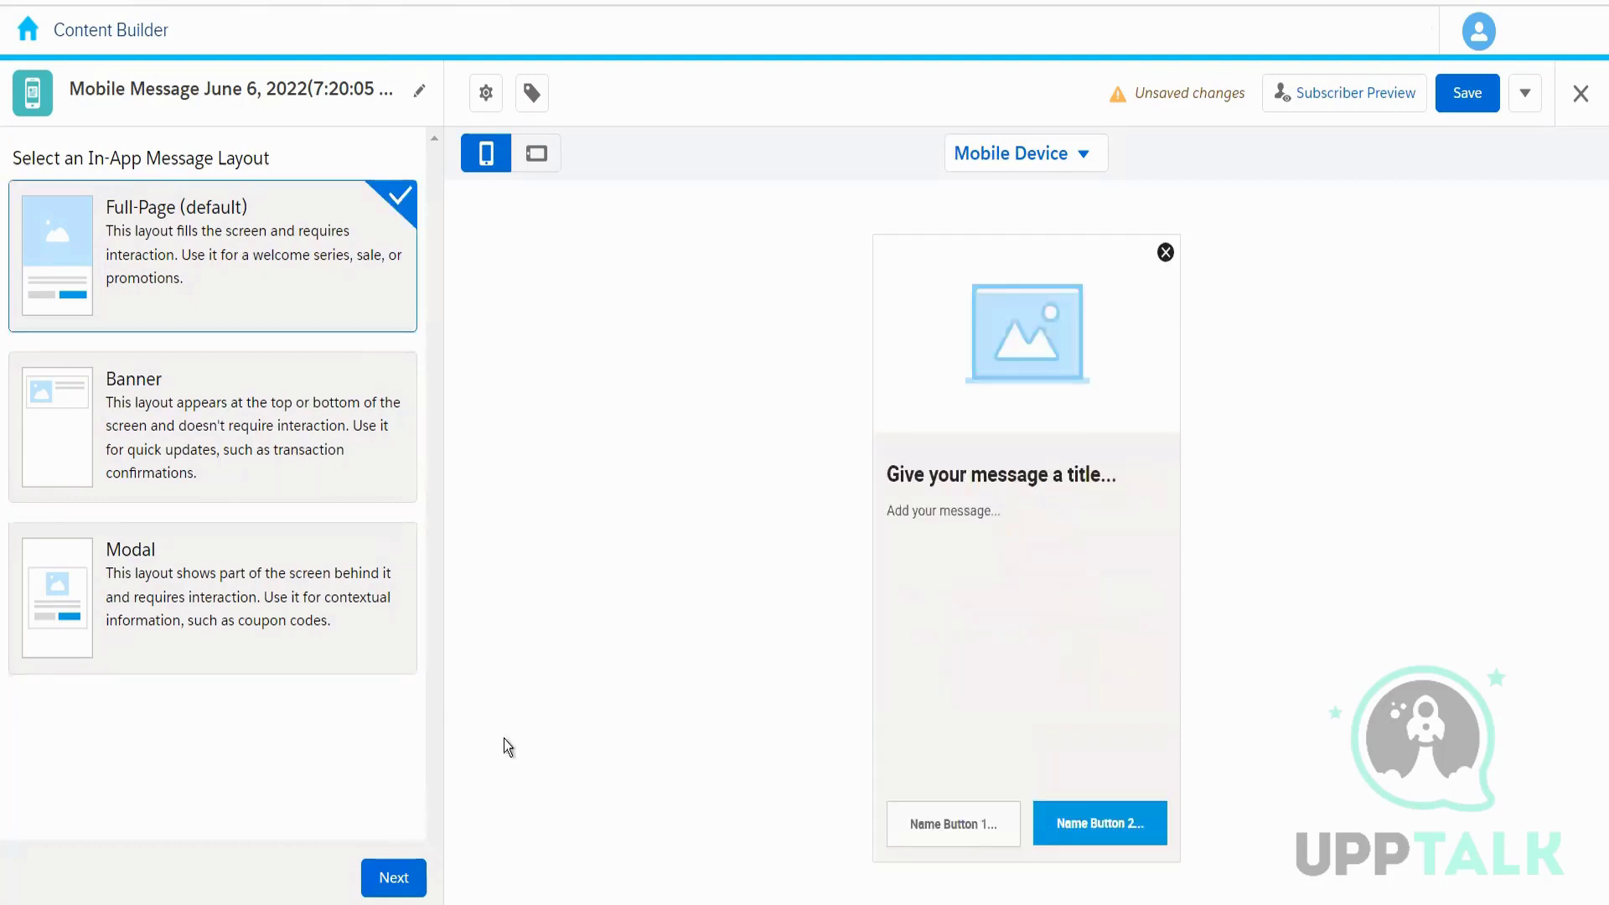
{"action": "left_click", "coordinate": [394, 878]}
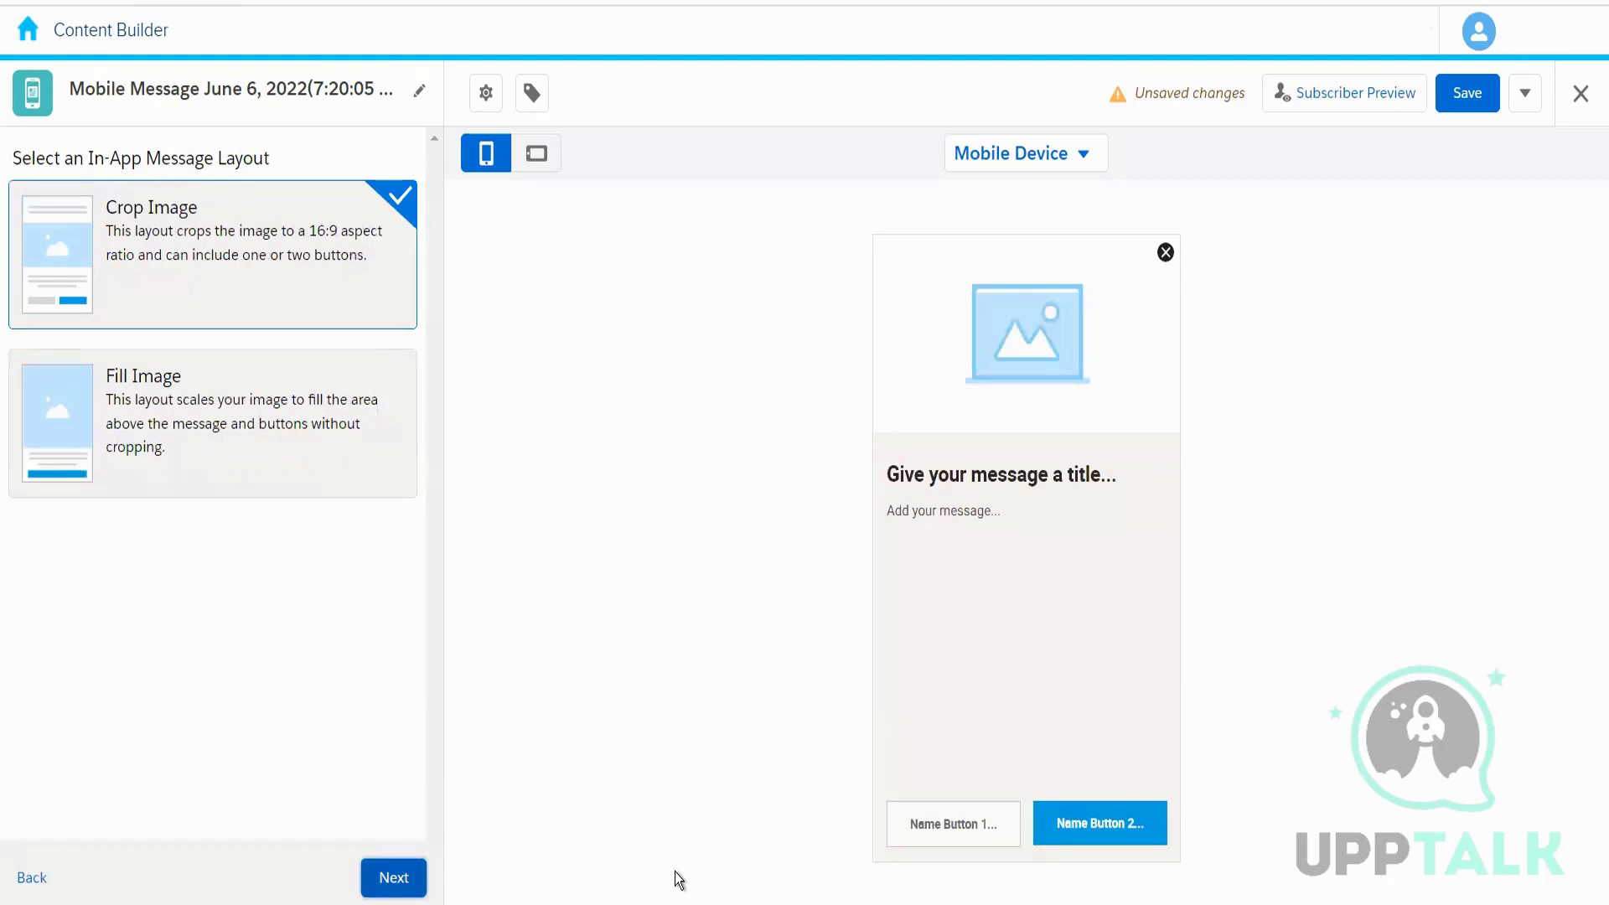
{"action": "left_click", "coordinate": [286, 430]}
{"action": "left_click", "coordinate": [284, 255]}
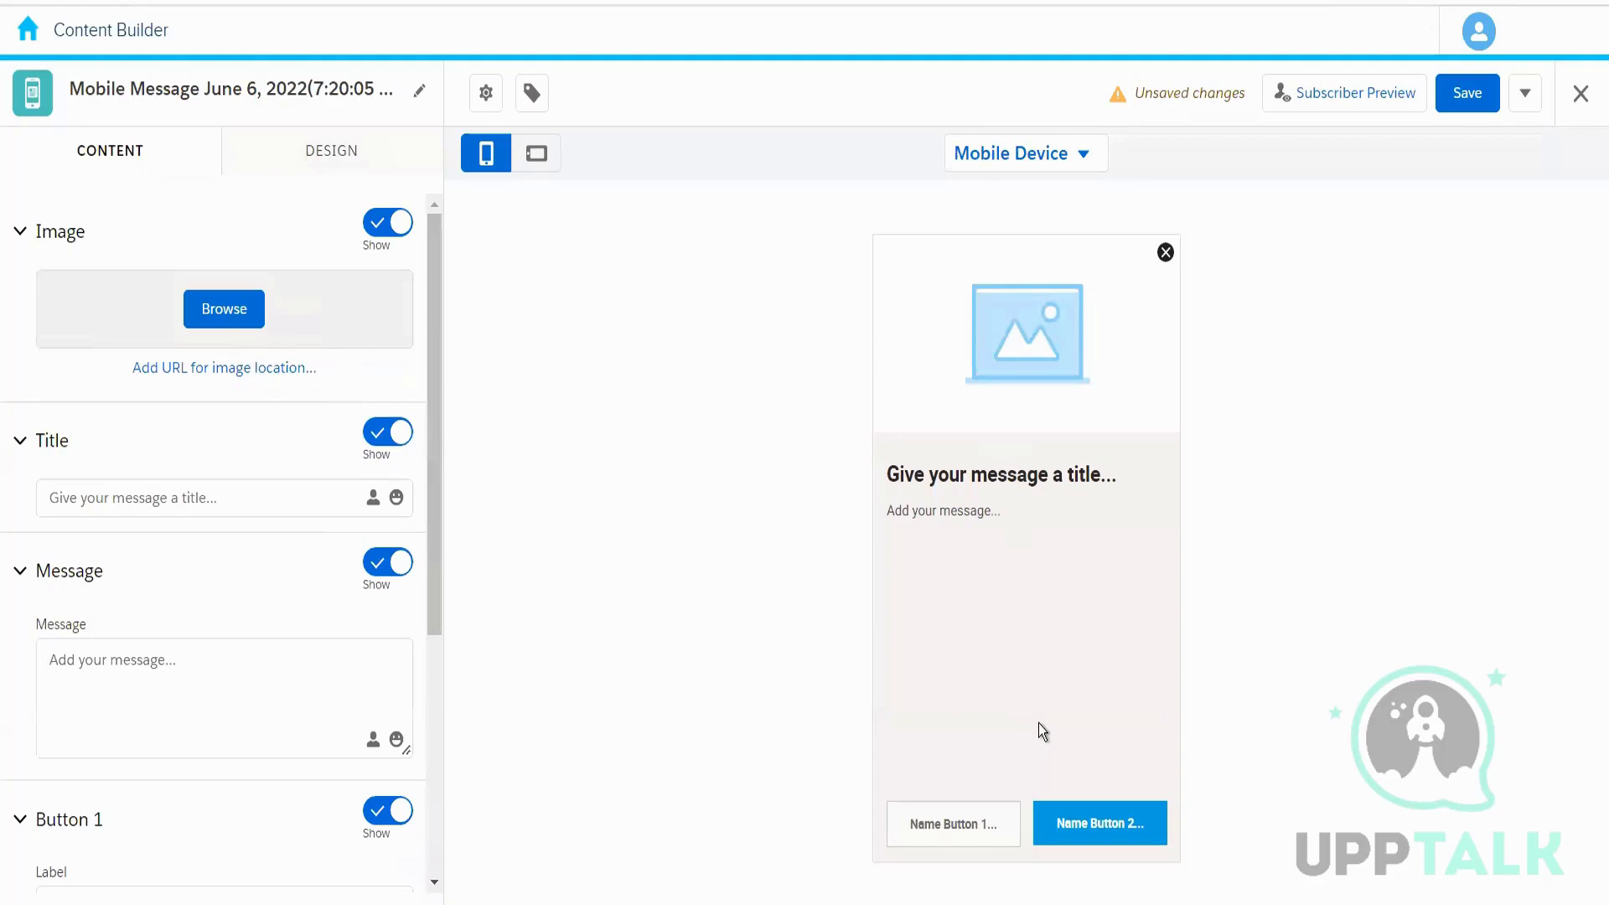
Insert the existing welcome.jpg as the in-app message's image.
{"action": "left_click", "coordinate": [258, 321]}
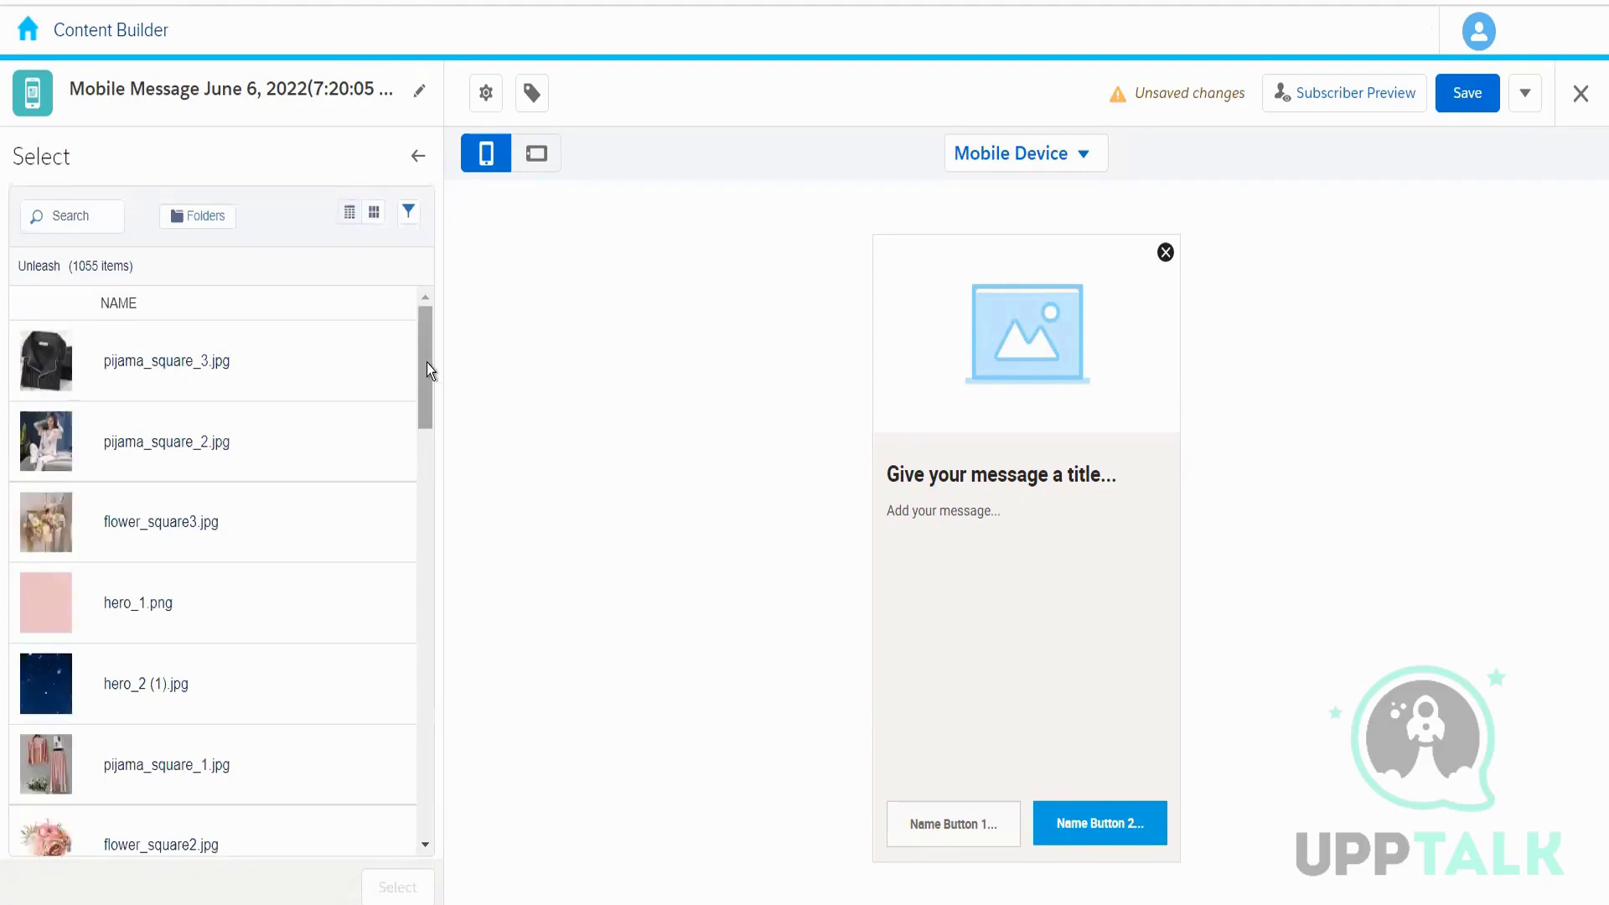
{"action": "left_click_drag", "start_coordinate": [427, 364], "coordinate": [429, 519]}
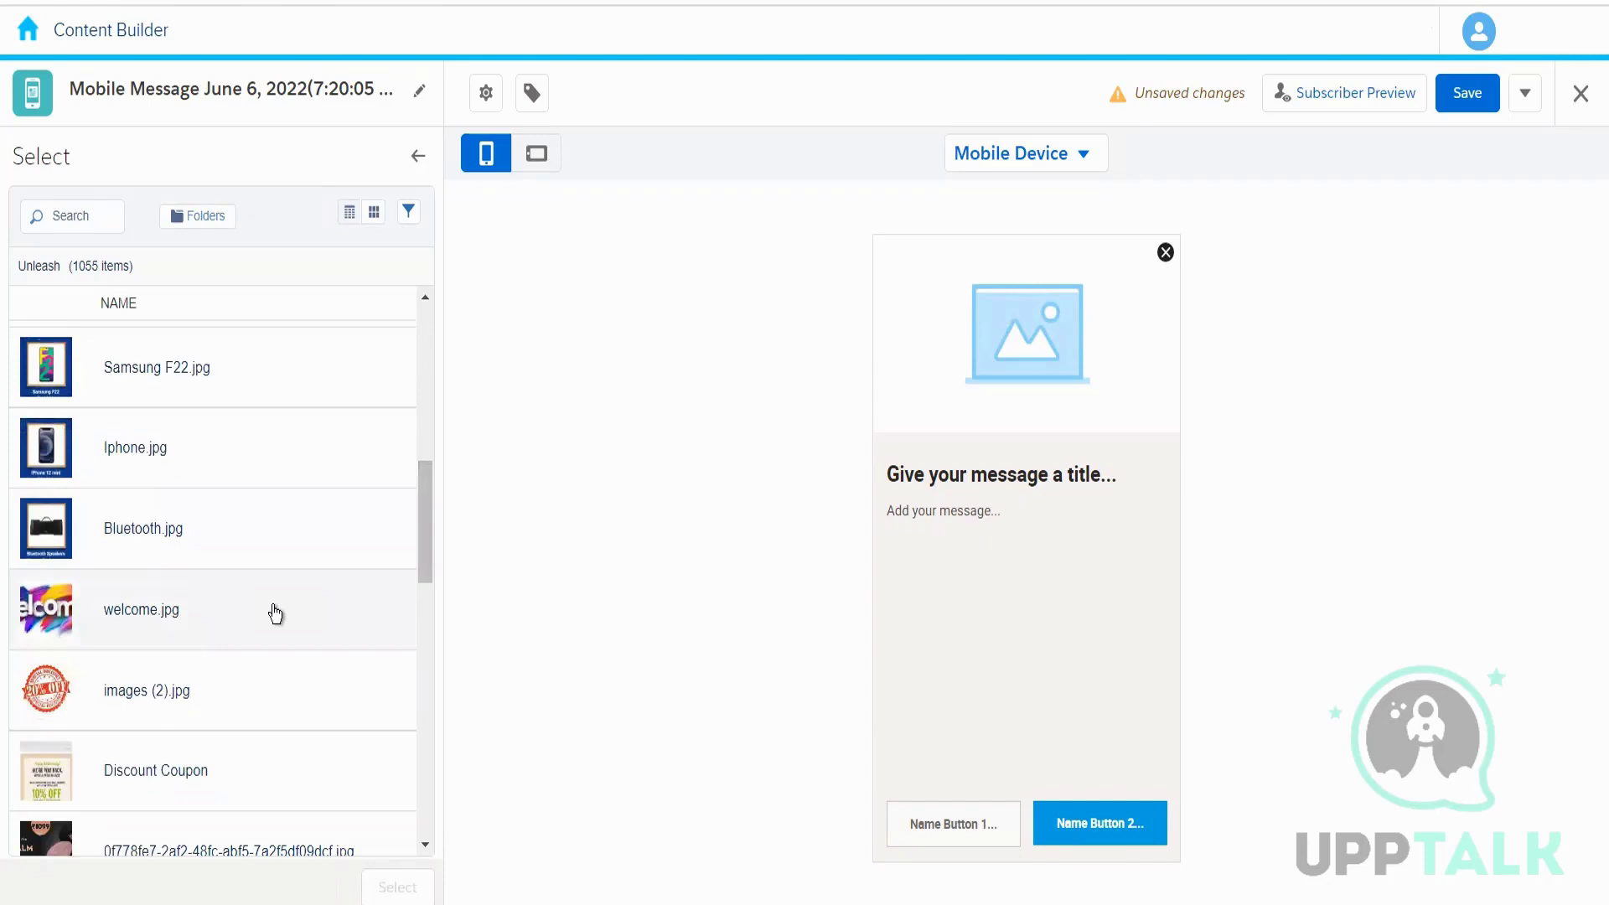
{"action": "left_click", "coordinate": [409, 612]}
{"action": "left_click", "coordinate": [397, 897]}
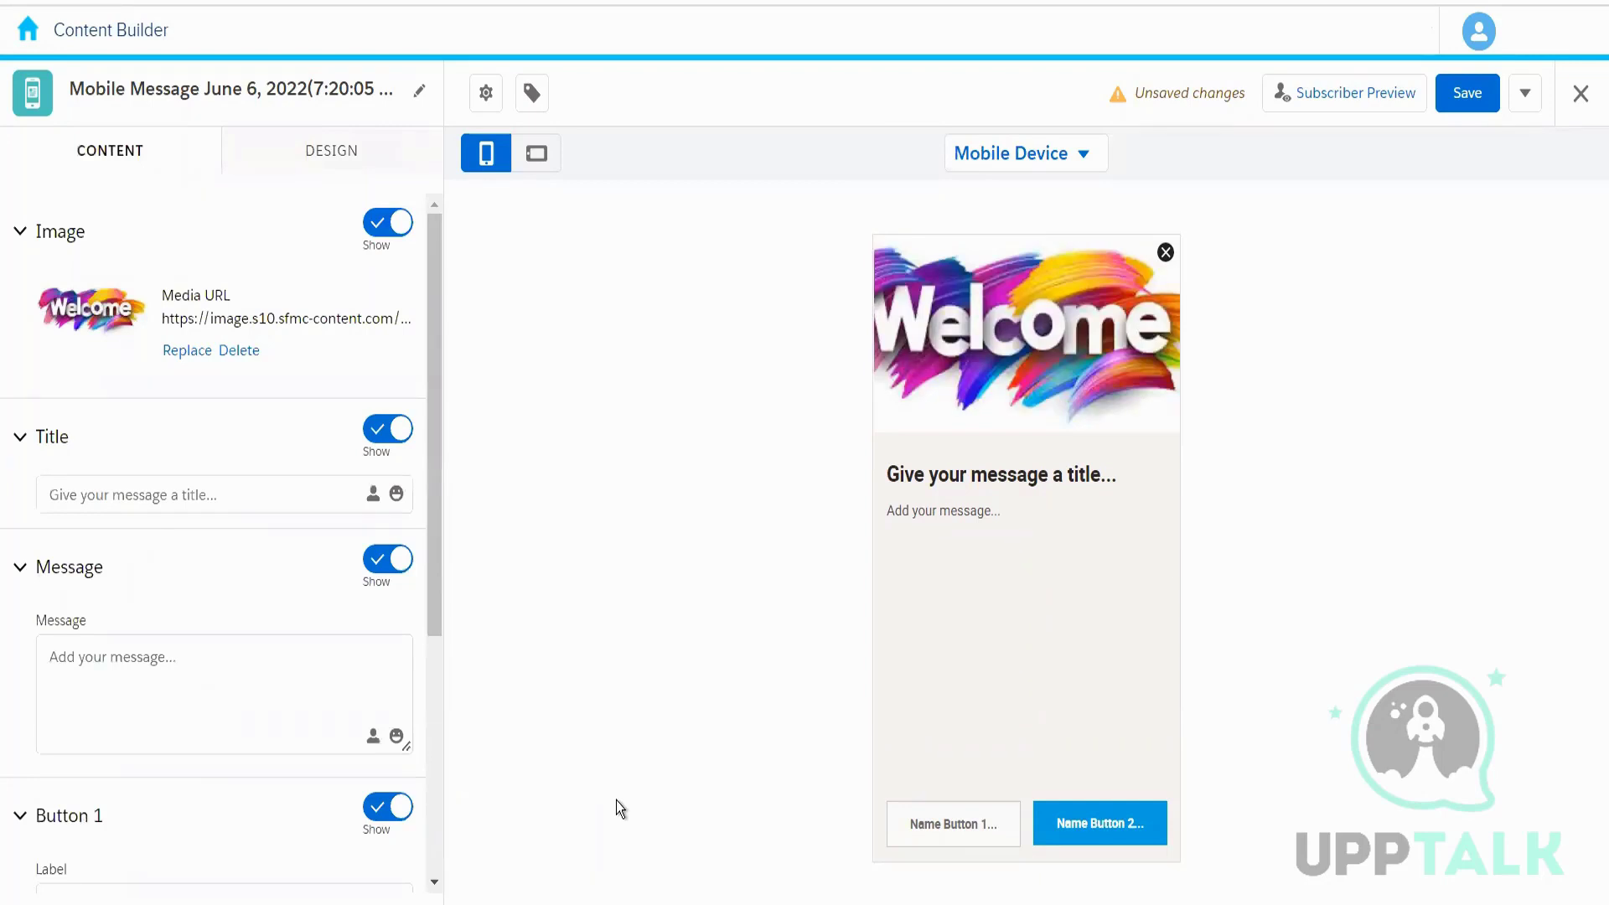
Set the in-app message's title to "Application Tour".
{"action": "left_click", "coordinate": [144, 497]}
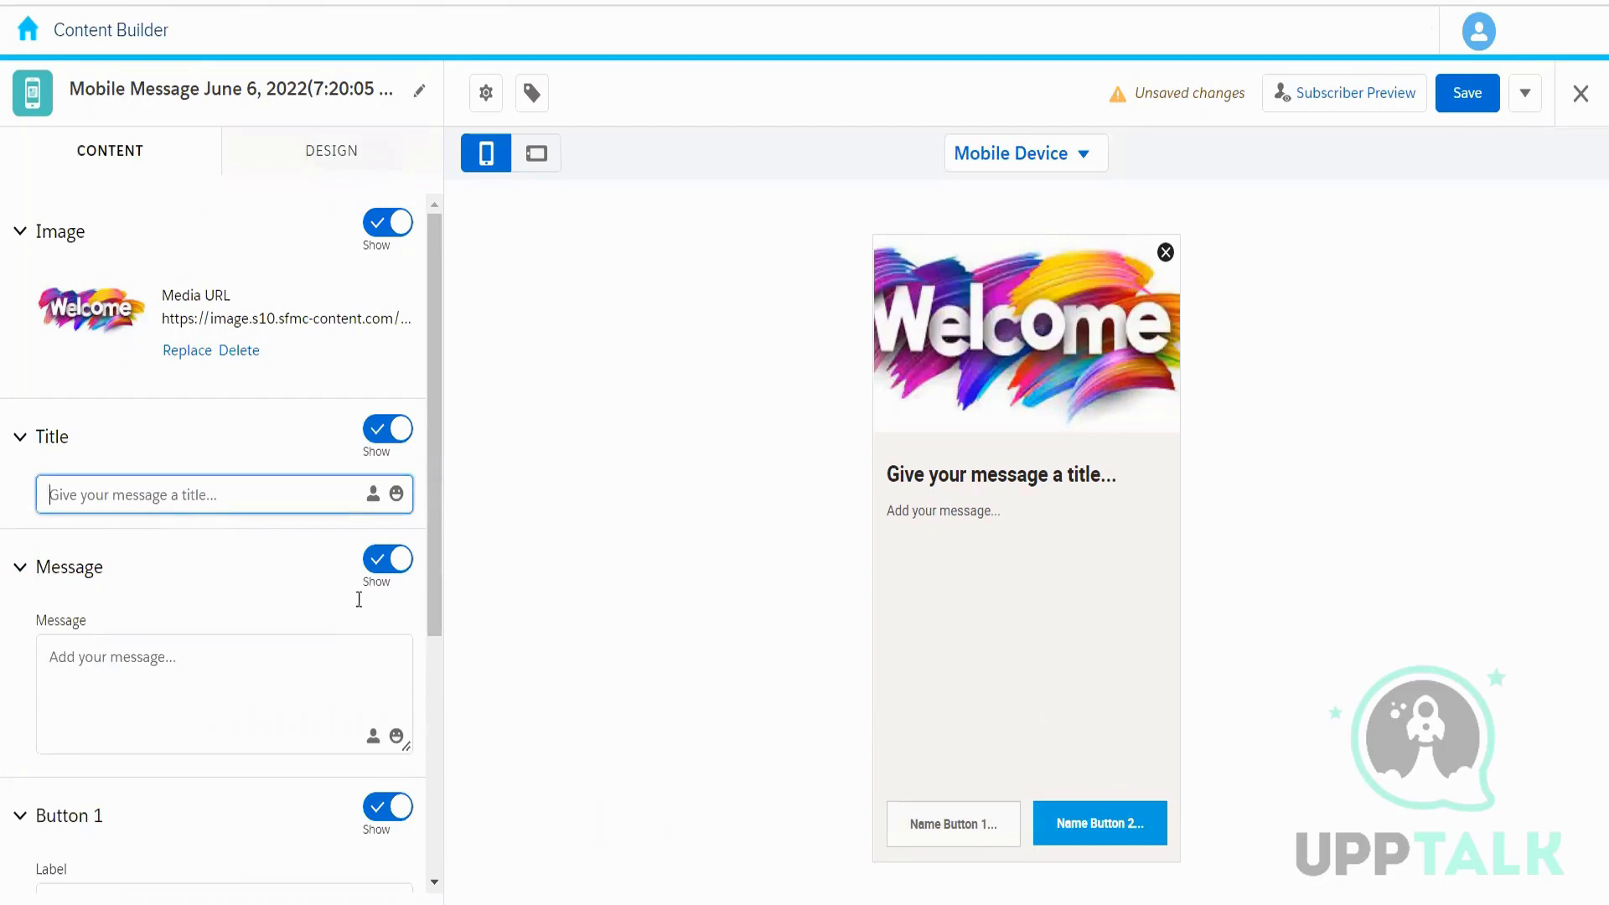
{"action": "type", "text": "A"}
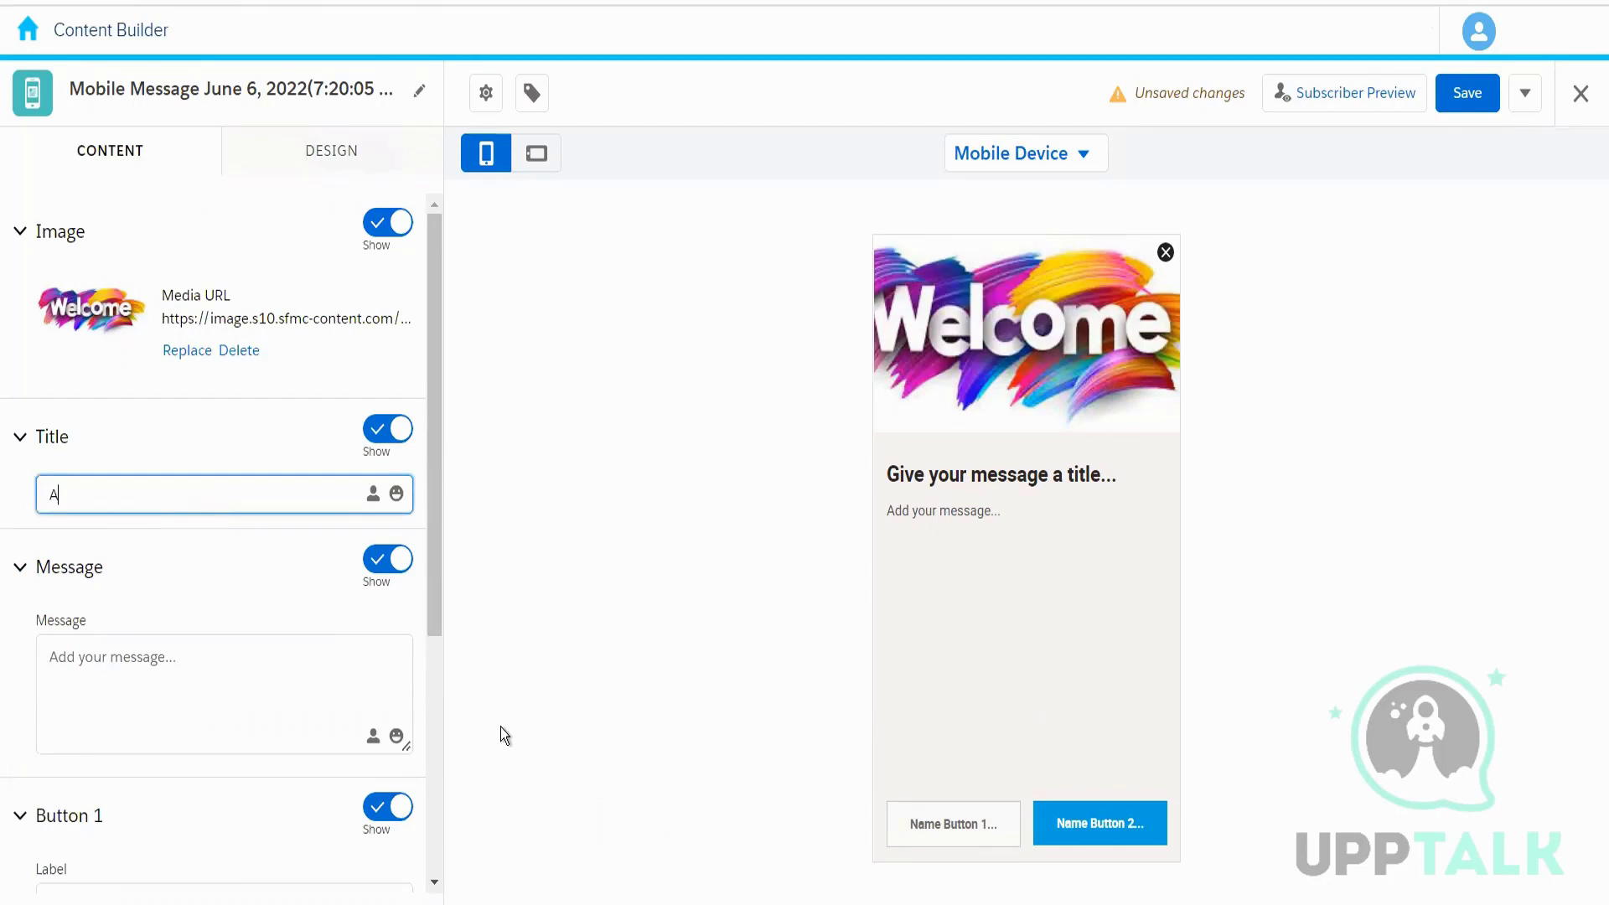
{"action": "type", "text": "pplicatio"}
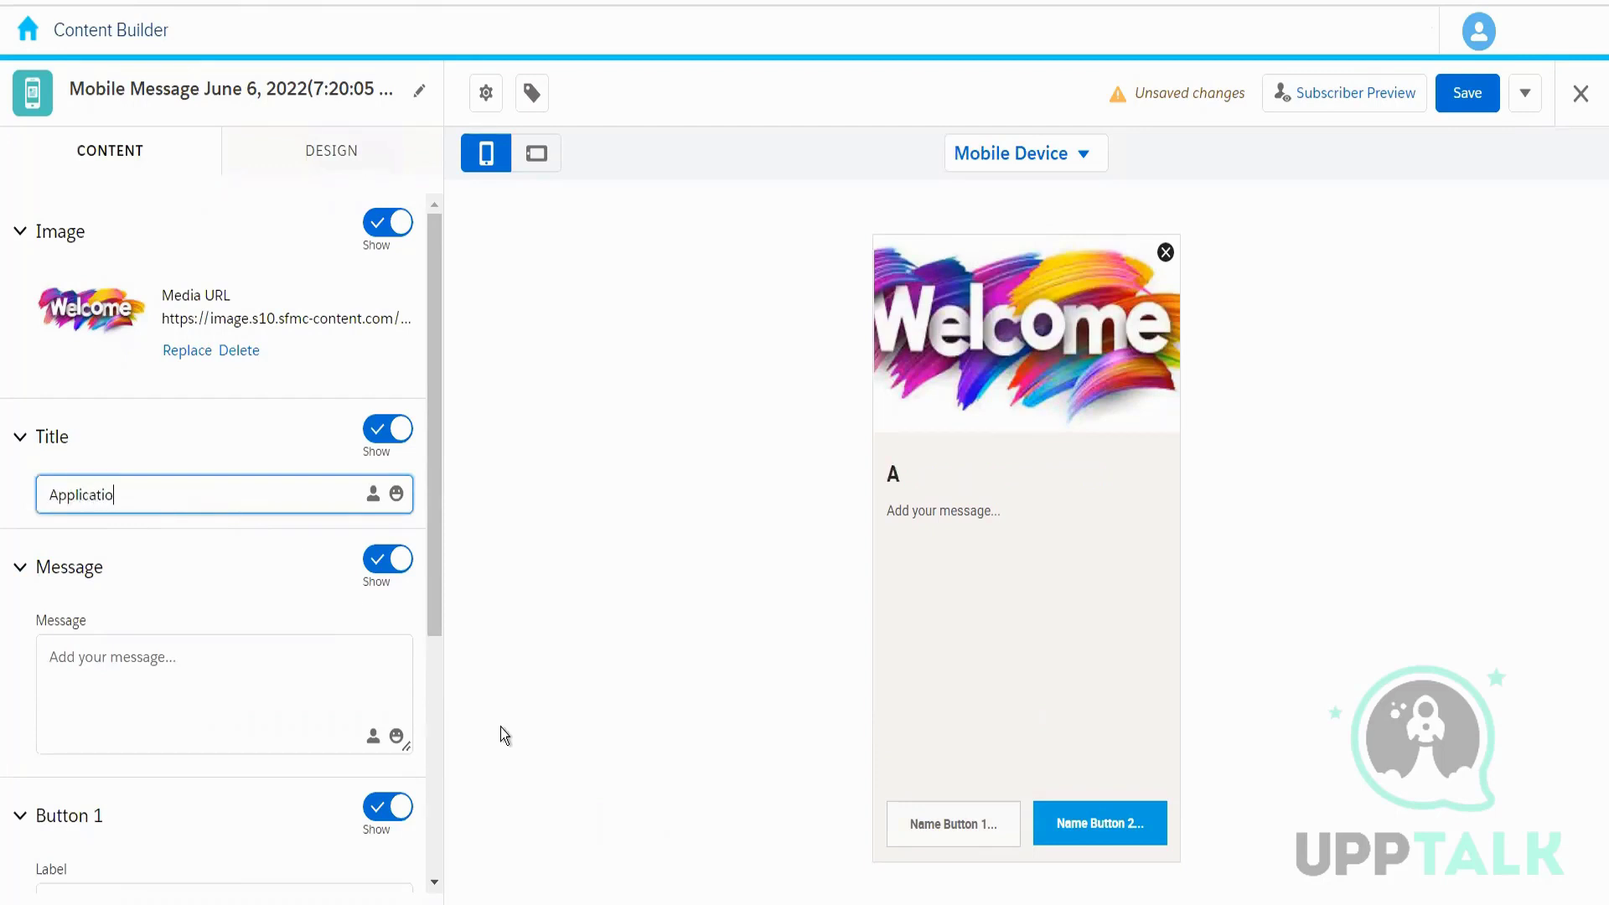
{"action": "type", "text": "n Tour"}
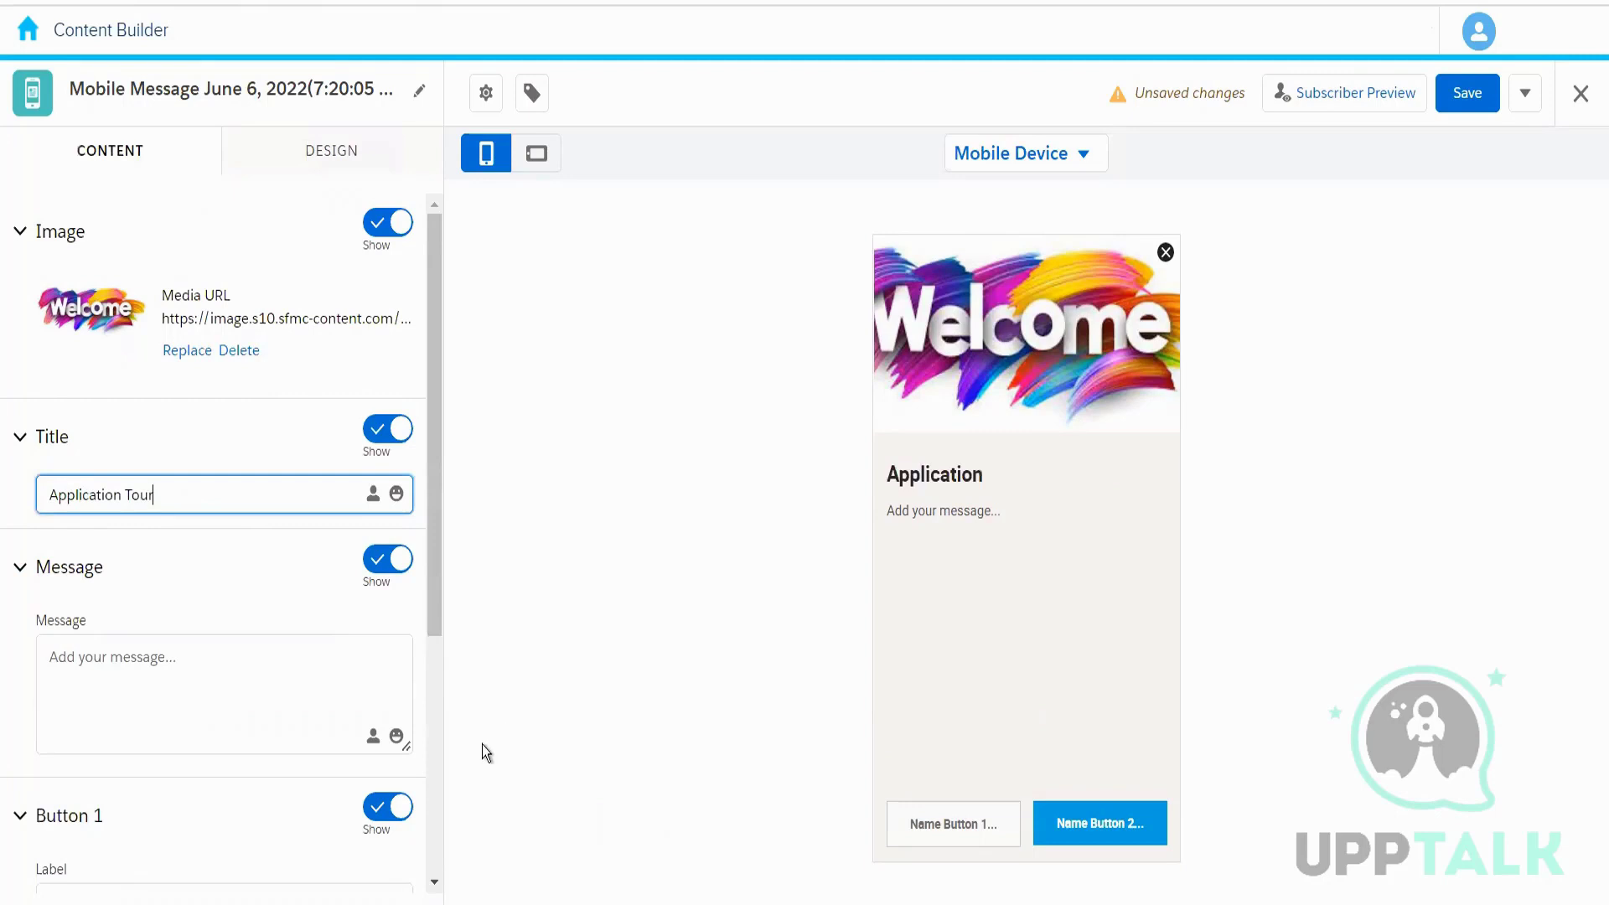
Write the message body "Please click below button to start the application tour.".
{"action": "left_click", "coordinate": [192, 666]}
{"action": "left_click_drag", "start_coordinate": [430, 565], "coordinate": [430, 613]}
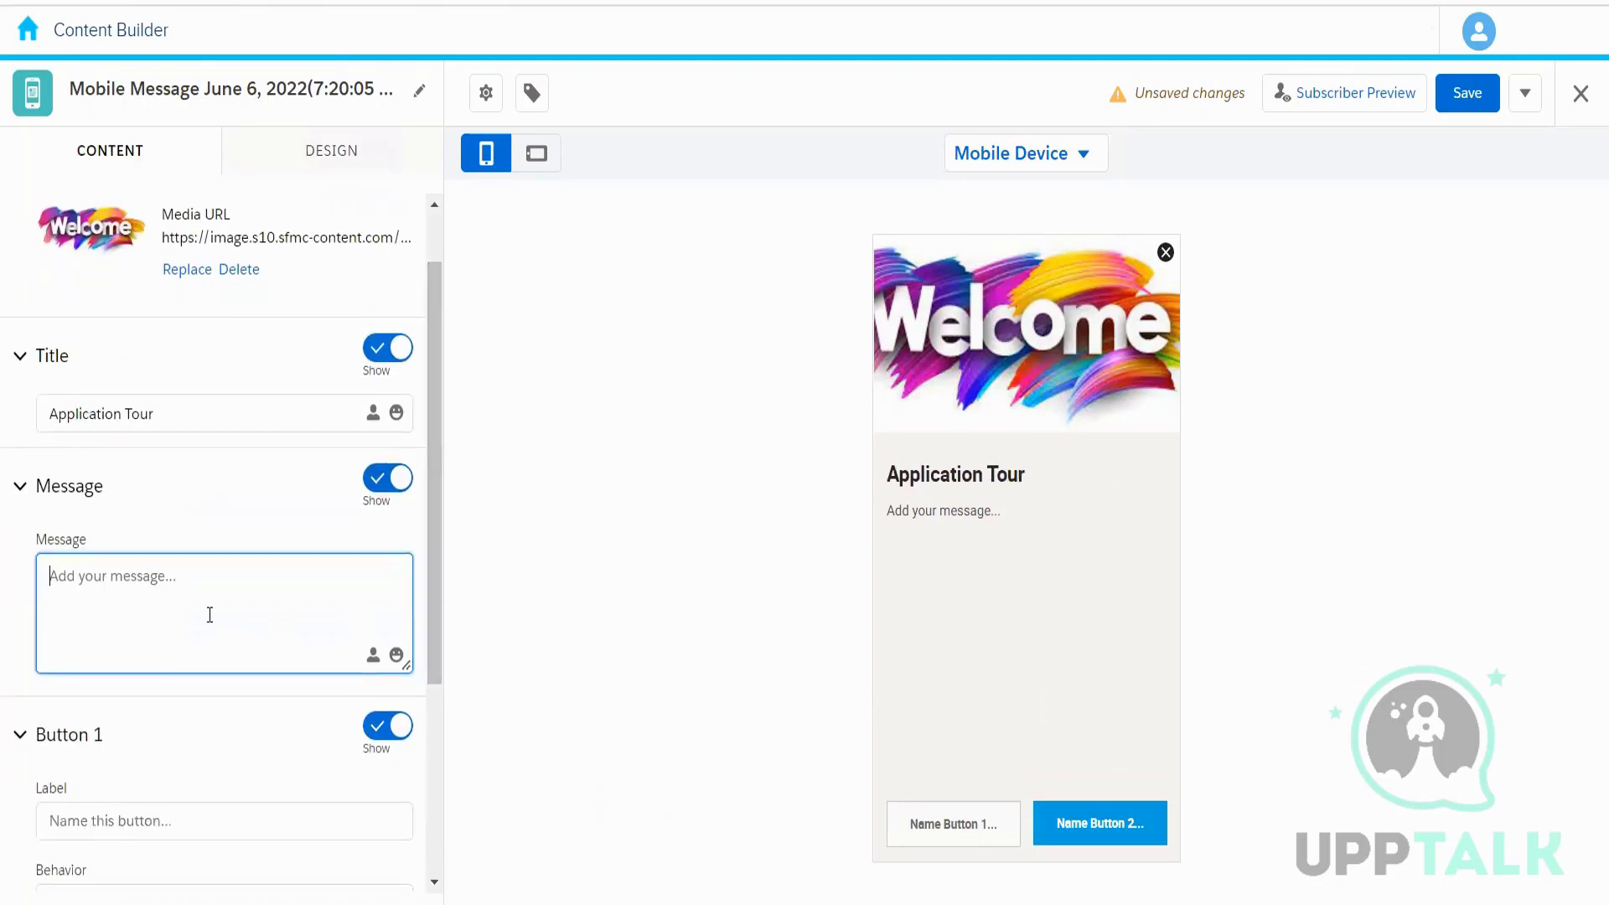
{"action": "type", "text": "Pleas"}
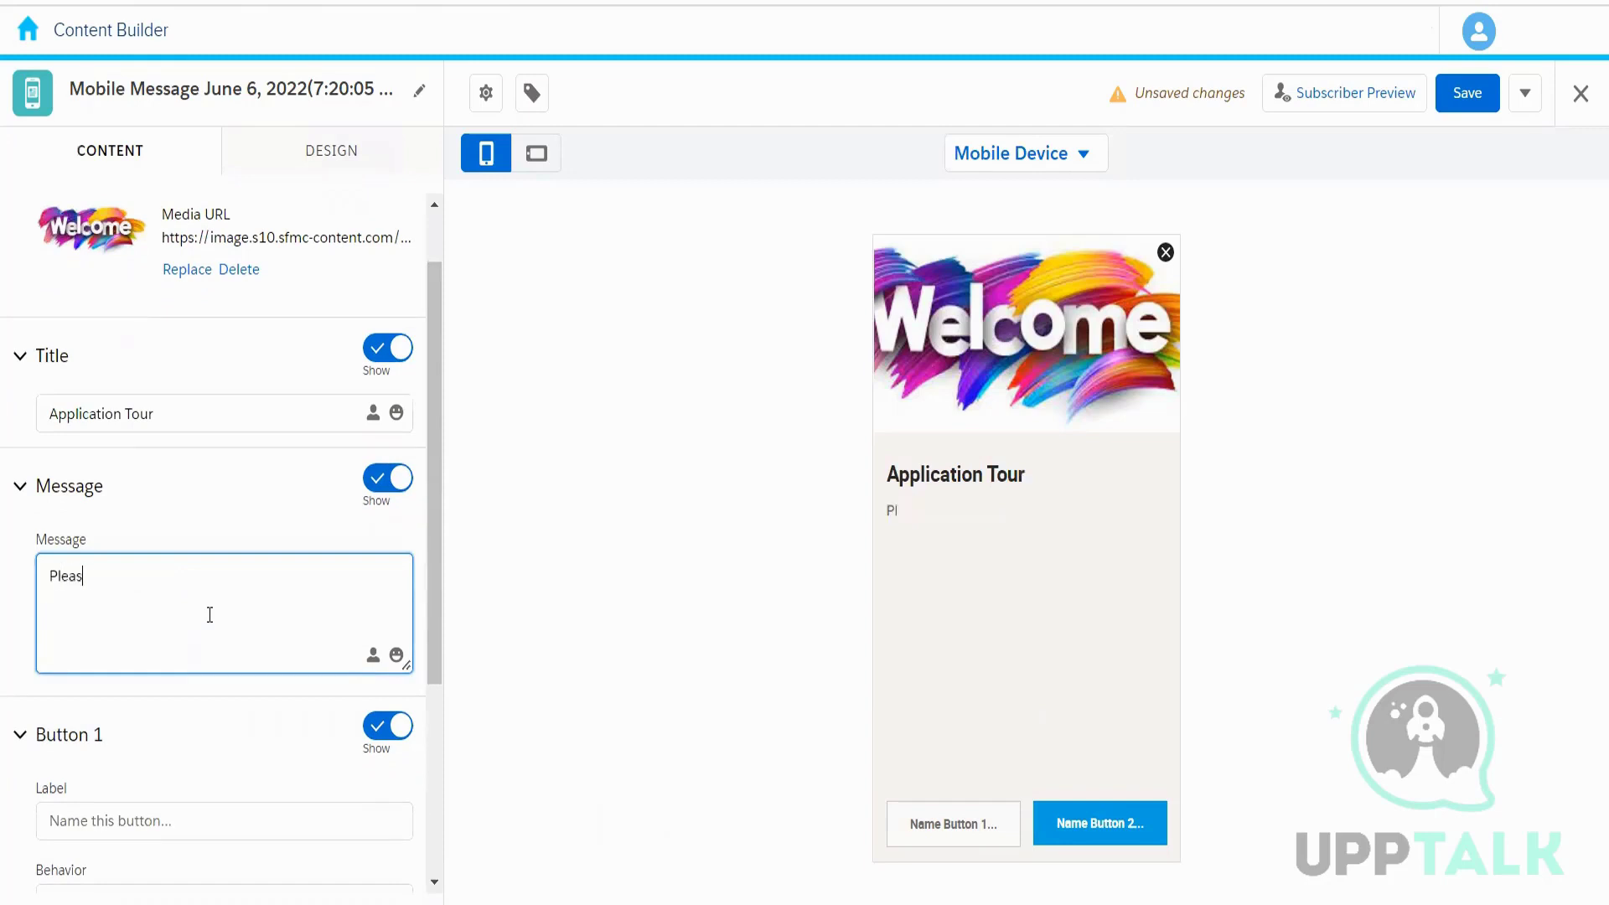
{"action": "type", "text": "e click below button to start the application"}
{"action": "key", "text": "Return"}
{"action": "type", "text": "tour"}
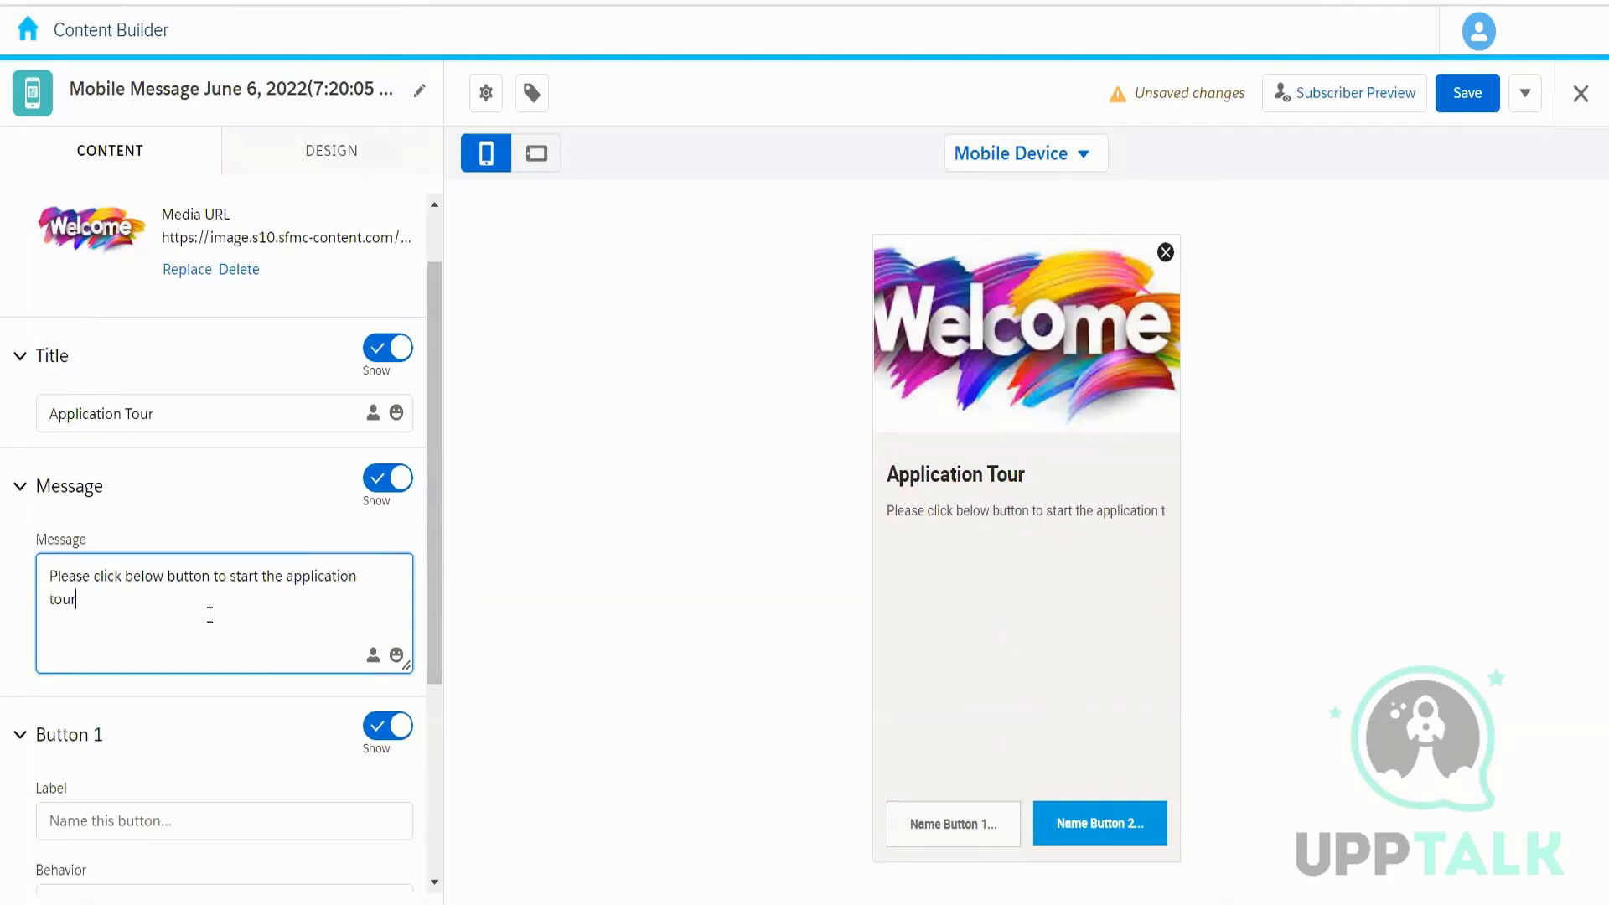
{"action": "type", "text": "."}
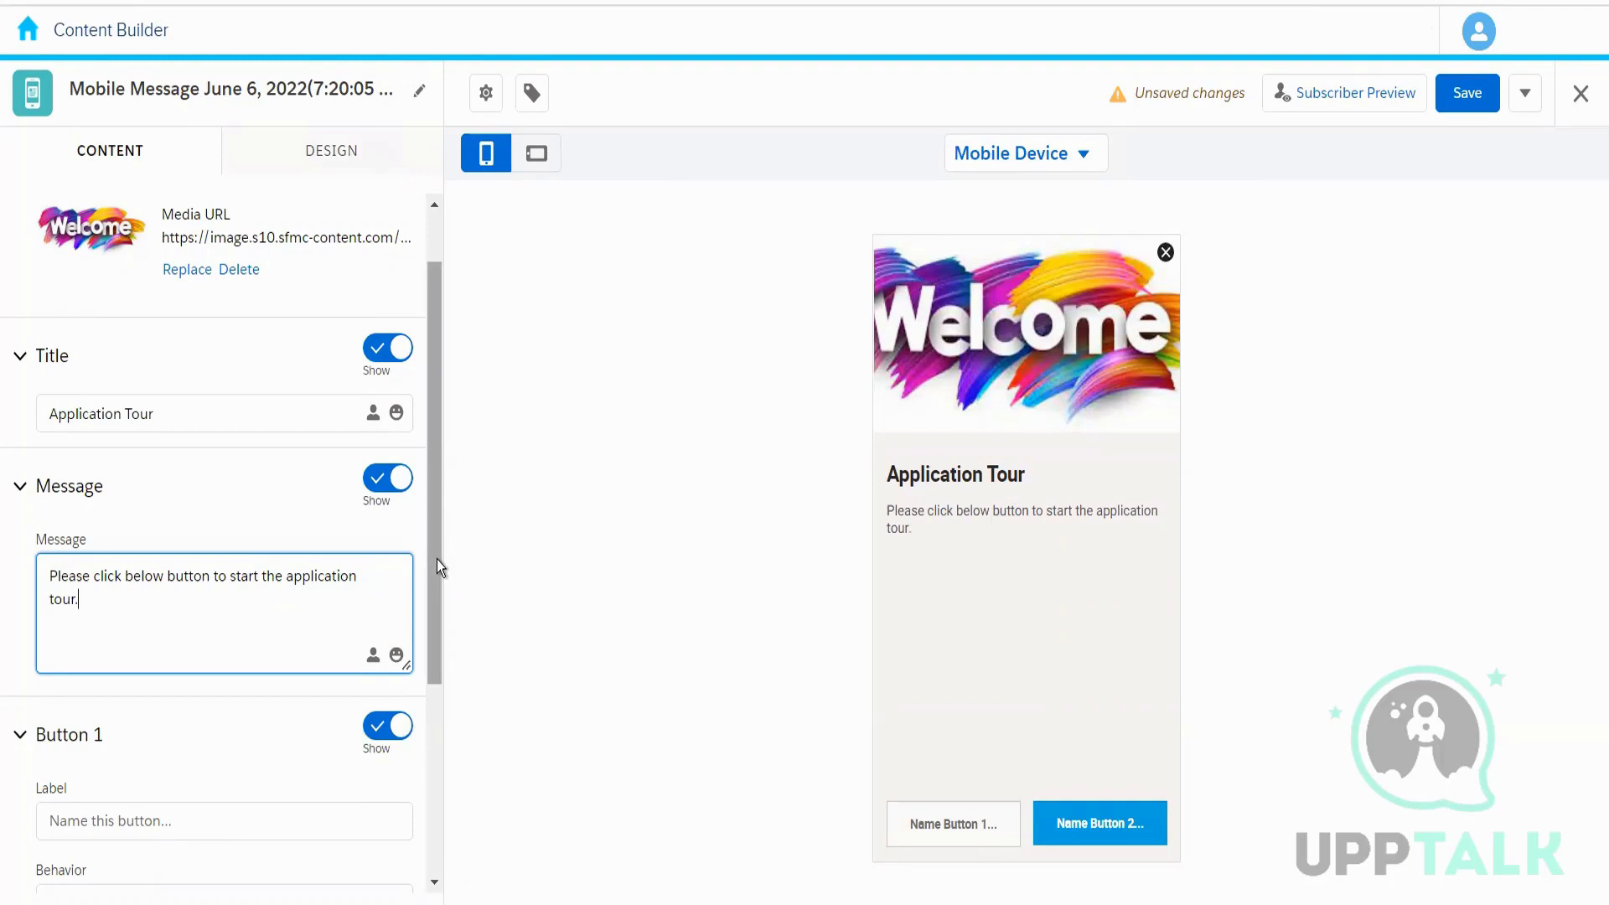
Label Button 1 "Start Now" and set its behavior to Open page in app, leaving the URL empty.
{"action": "left_click_drag", "start_coordinate": [439, 610], "coordinate": [439, 680]}
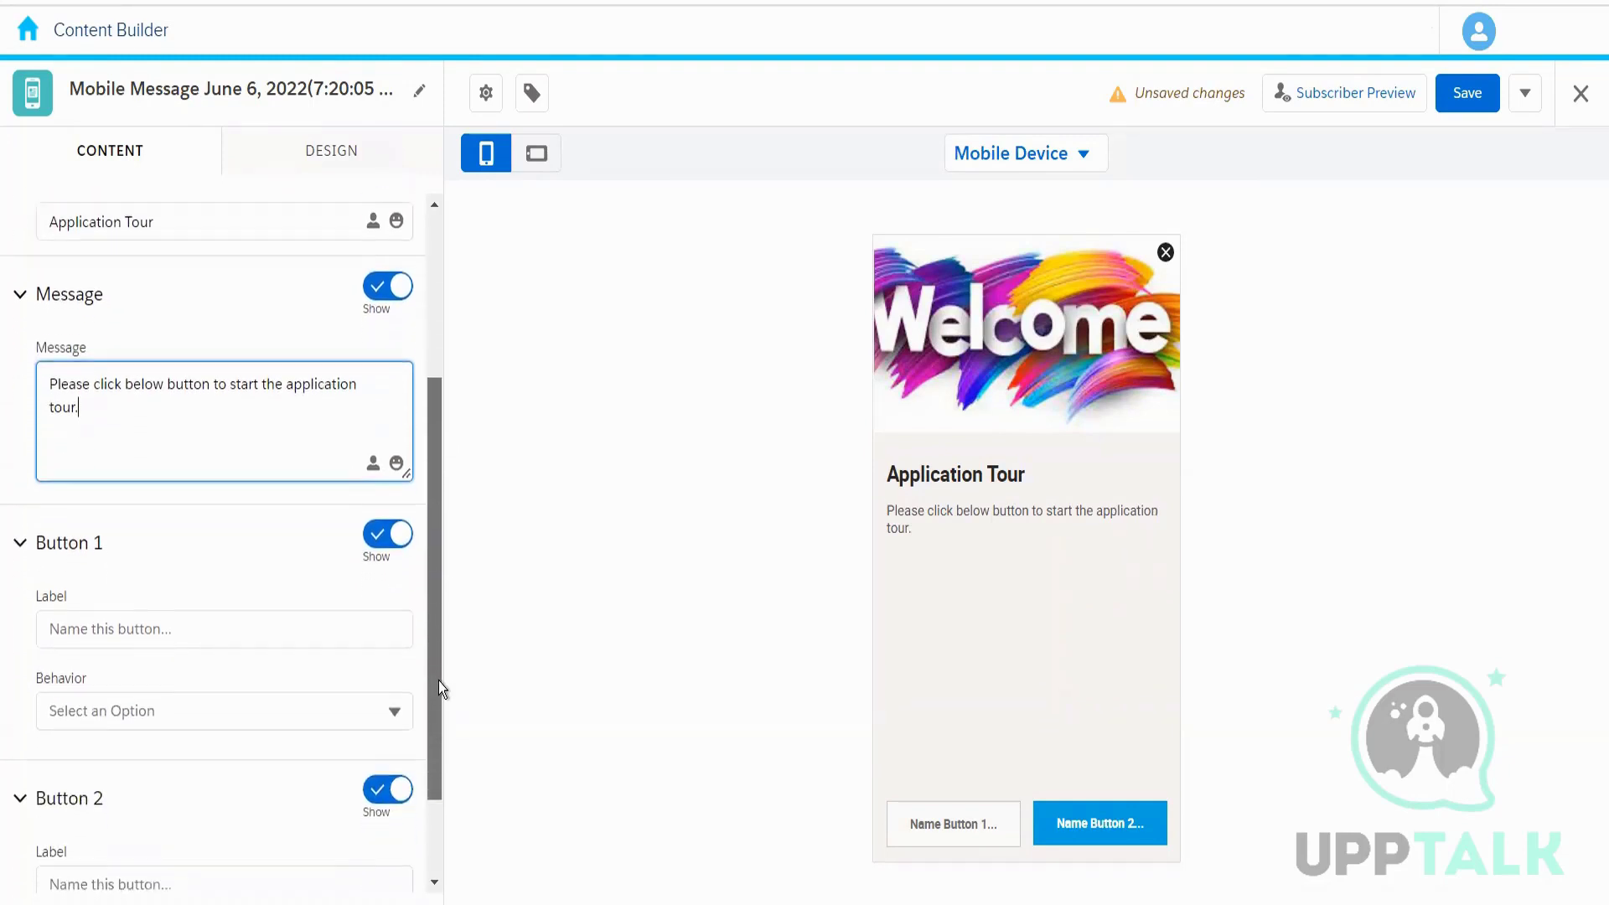
{"action": "left_click", "coordinate": [120, 623]}
{"action": "type", "text": "S"}
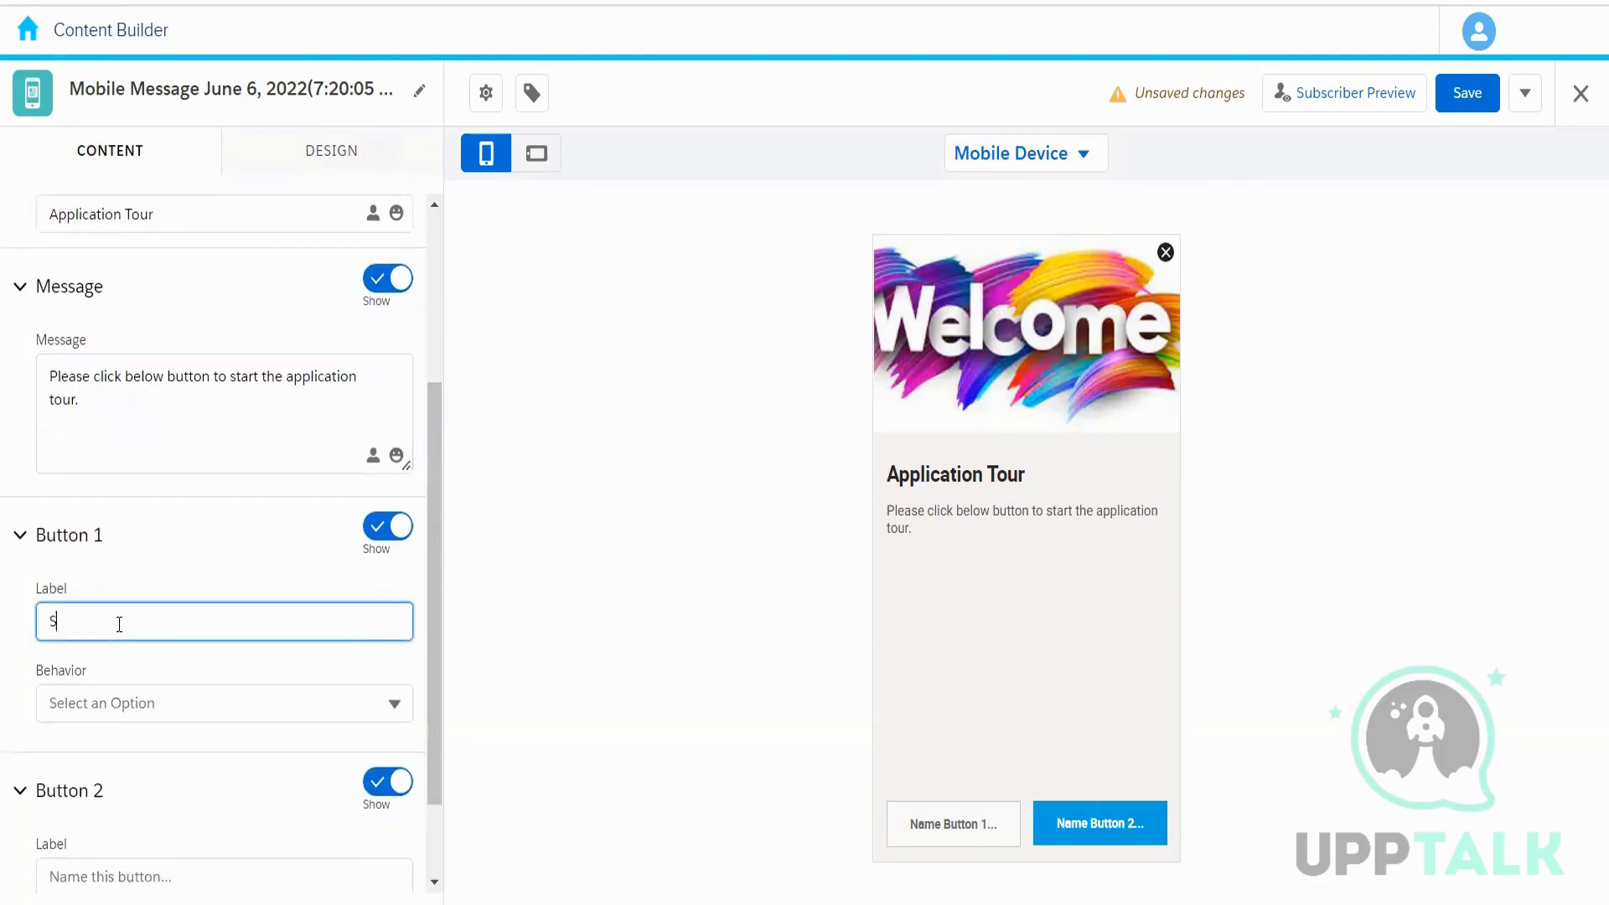
{"action": "type", "text": "tart Now"}
{"action": "left_click", "coordinate": [252, 710]}
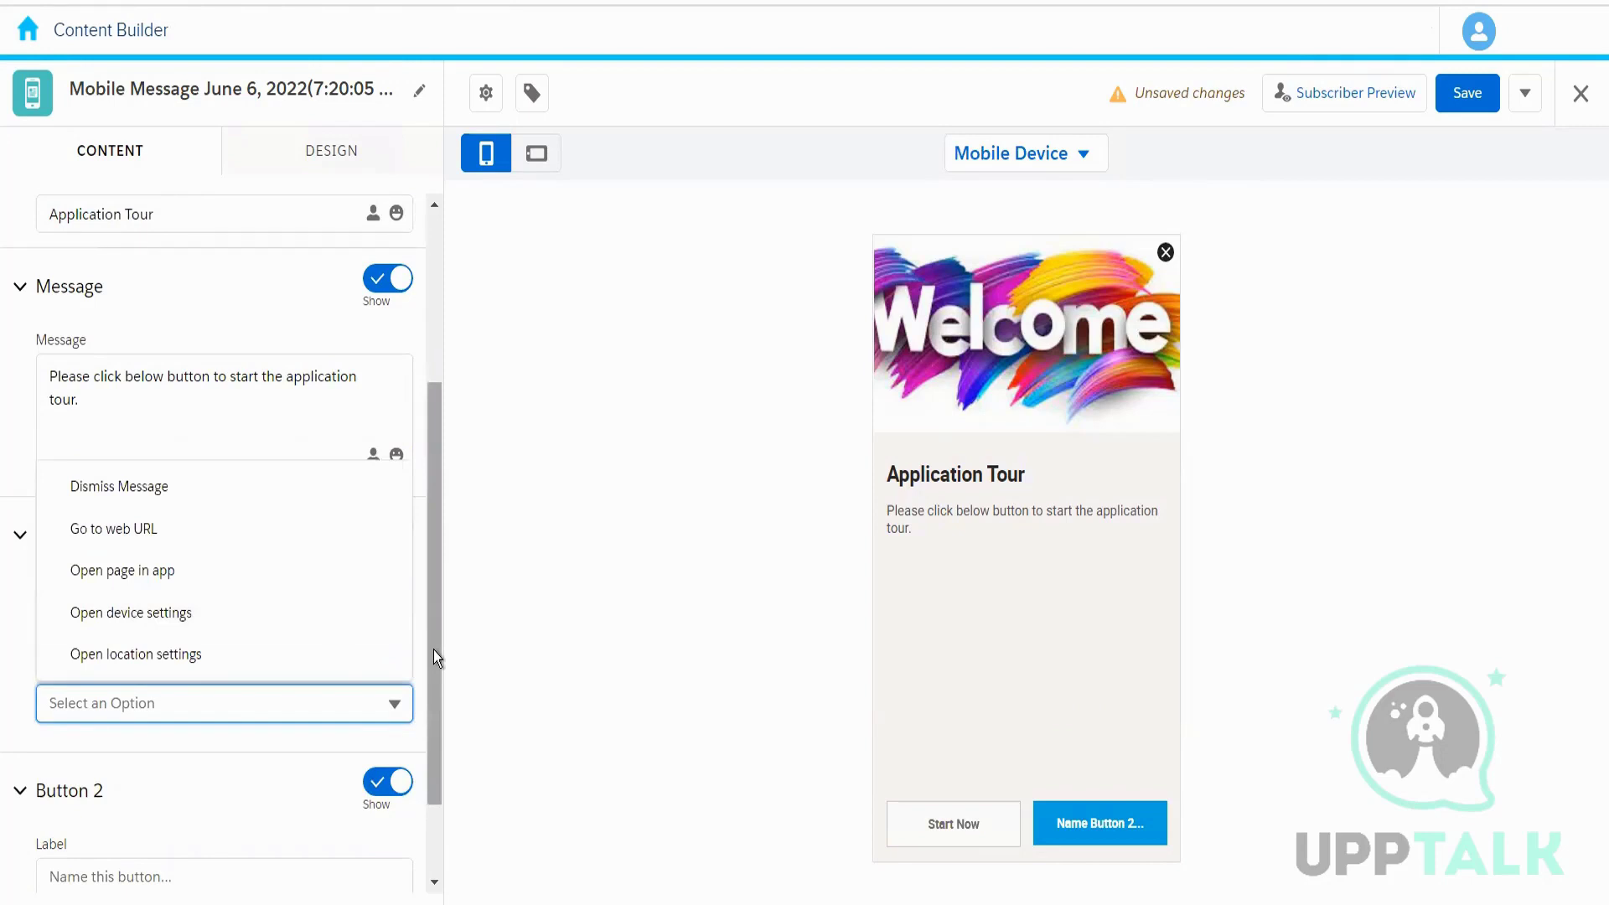
{"action": "left_click", "coordinate": [215, 573]}
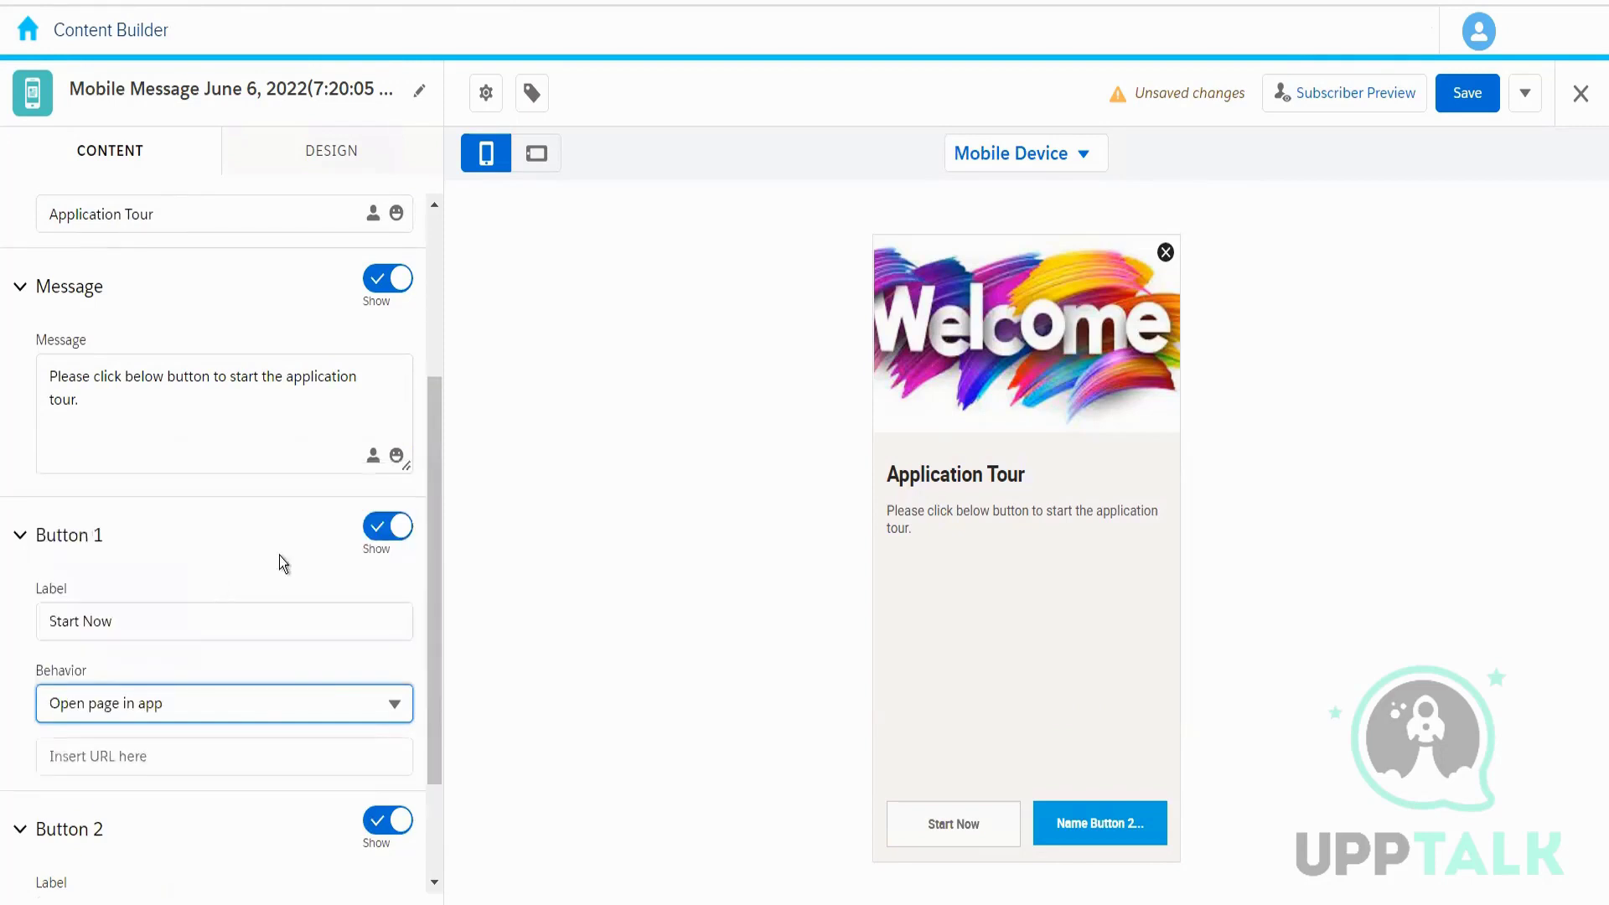
{"action": "left_click_drag", "start_coordinate": [430, 672], "coordinate": [436, 802]}
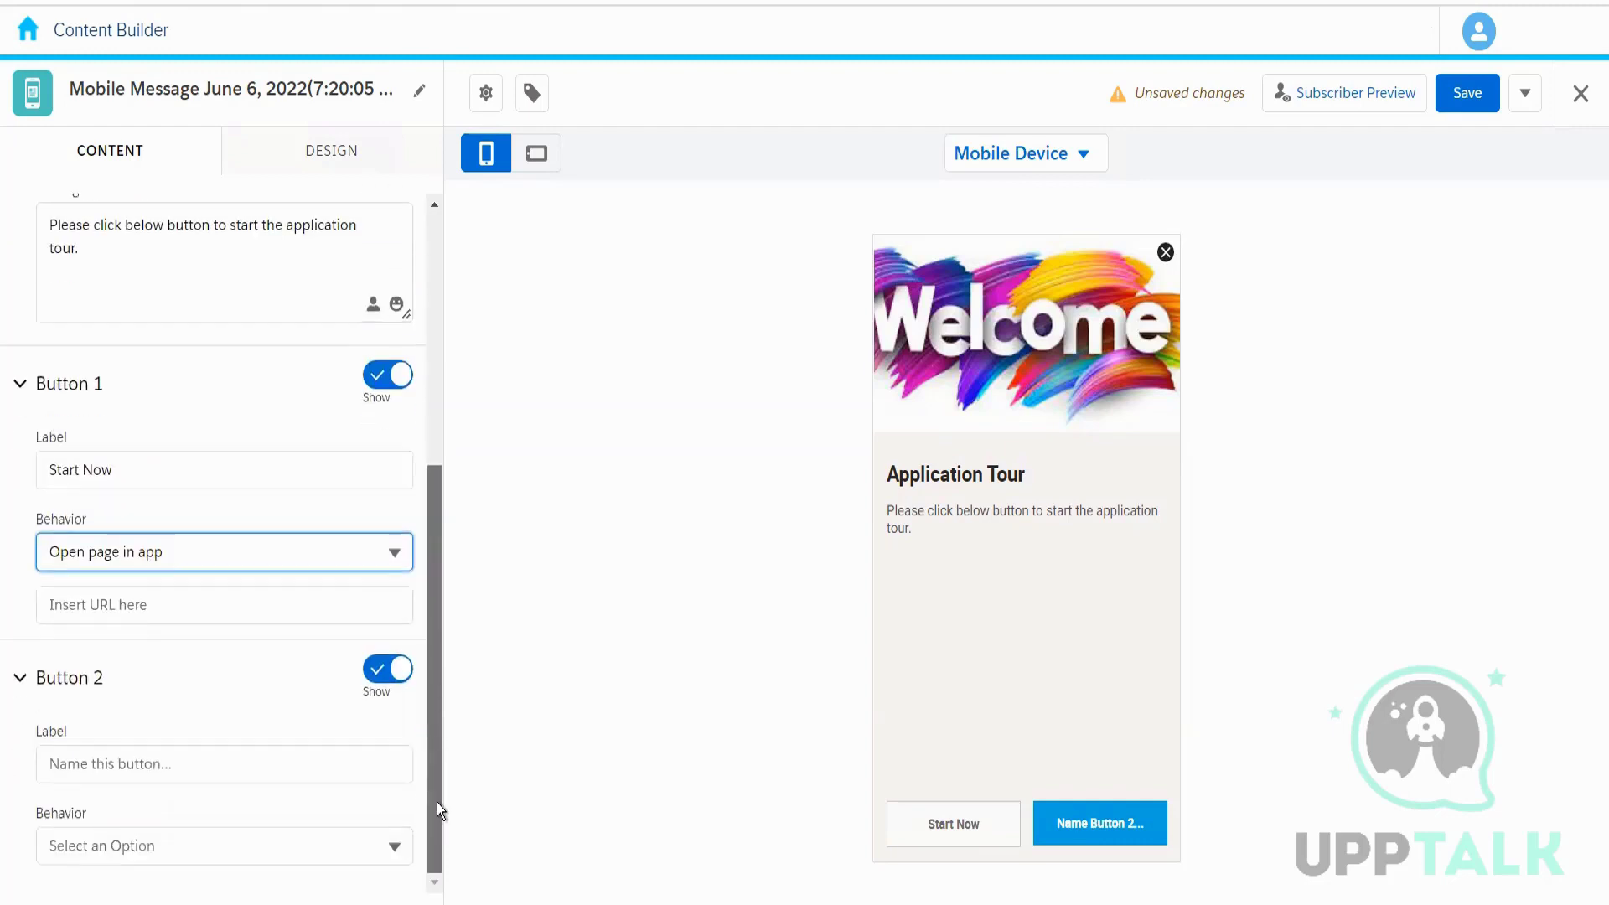
{"action": "left_click", "coordinate": [201, 611]}
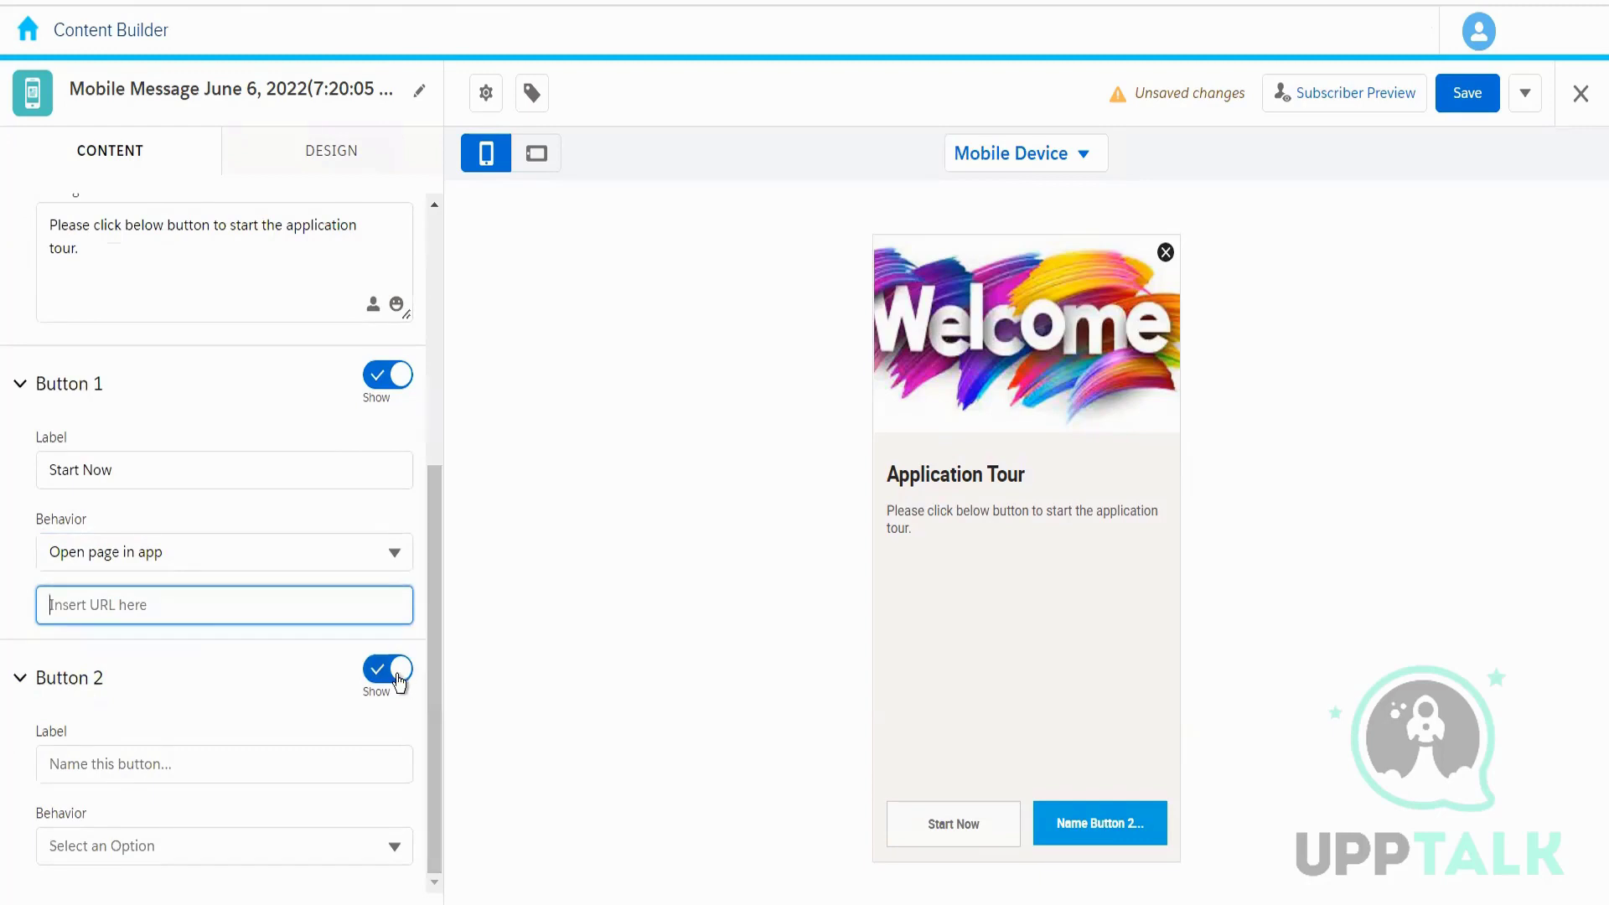
Hide Button 2 so the in-app message offers only one button.
{"action": "left_click_drag", "start_coordinate": [436, 677], "coordinate": [401, 239]}
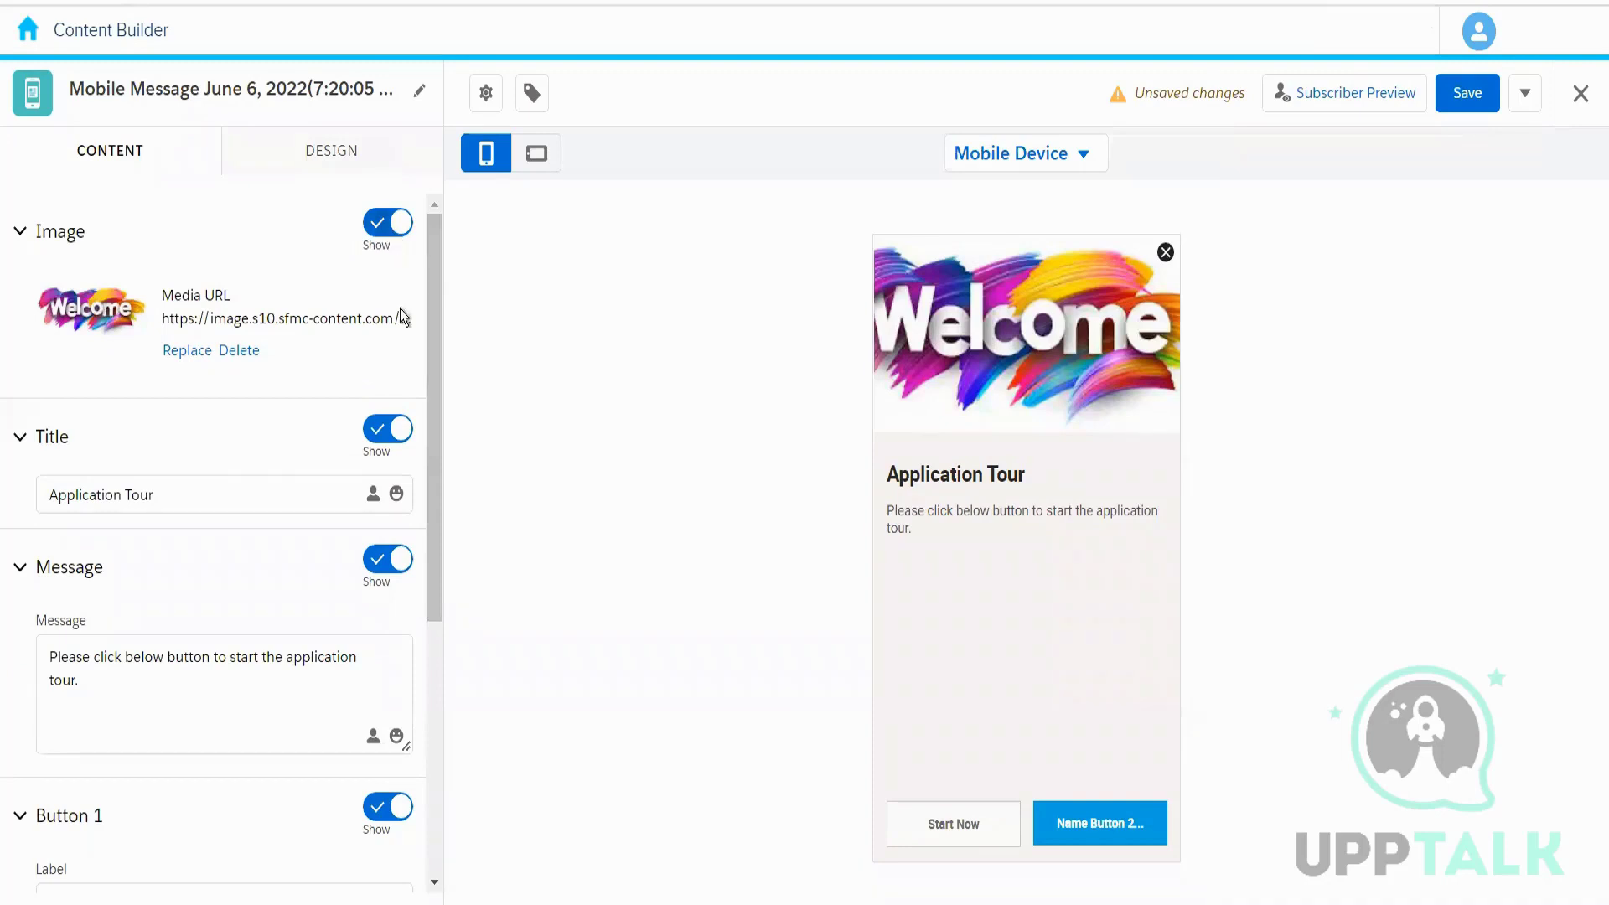
{"action": "left_click_drag", "start_coordinate": [434, 446], "coordinate": [425, 752]}
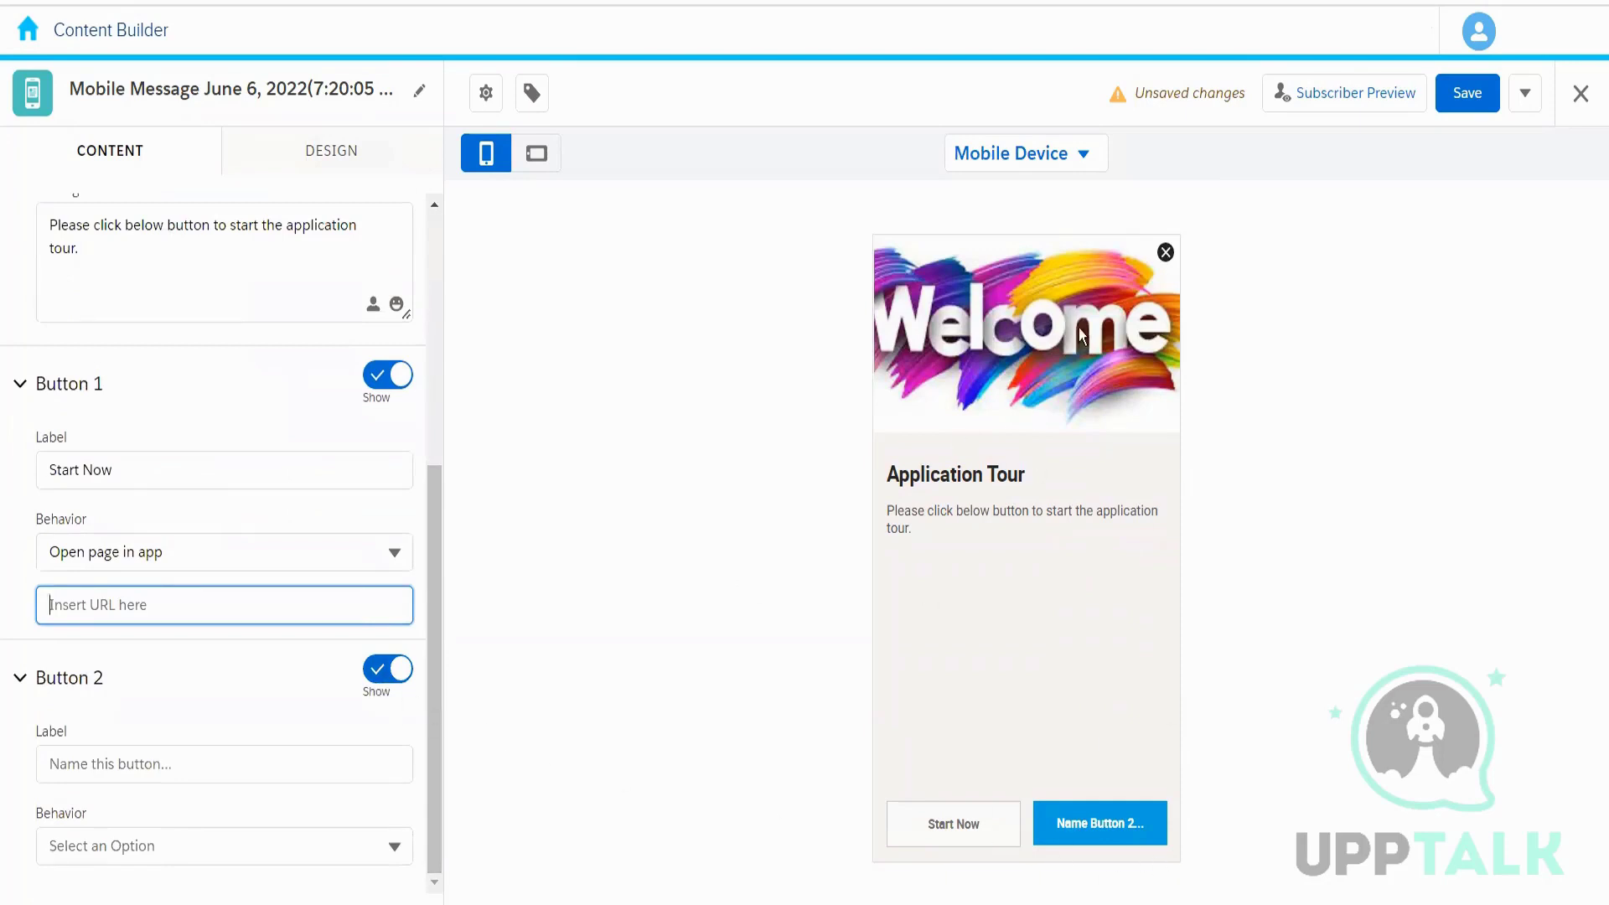
{"action": "left_click", "coordinate": [390, 669]}
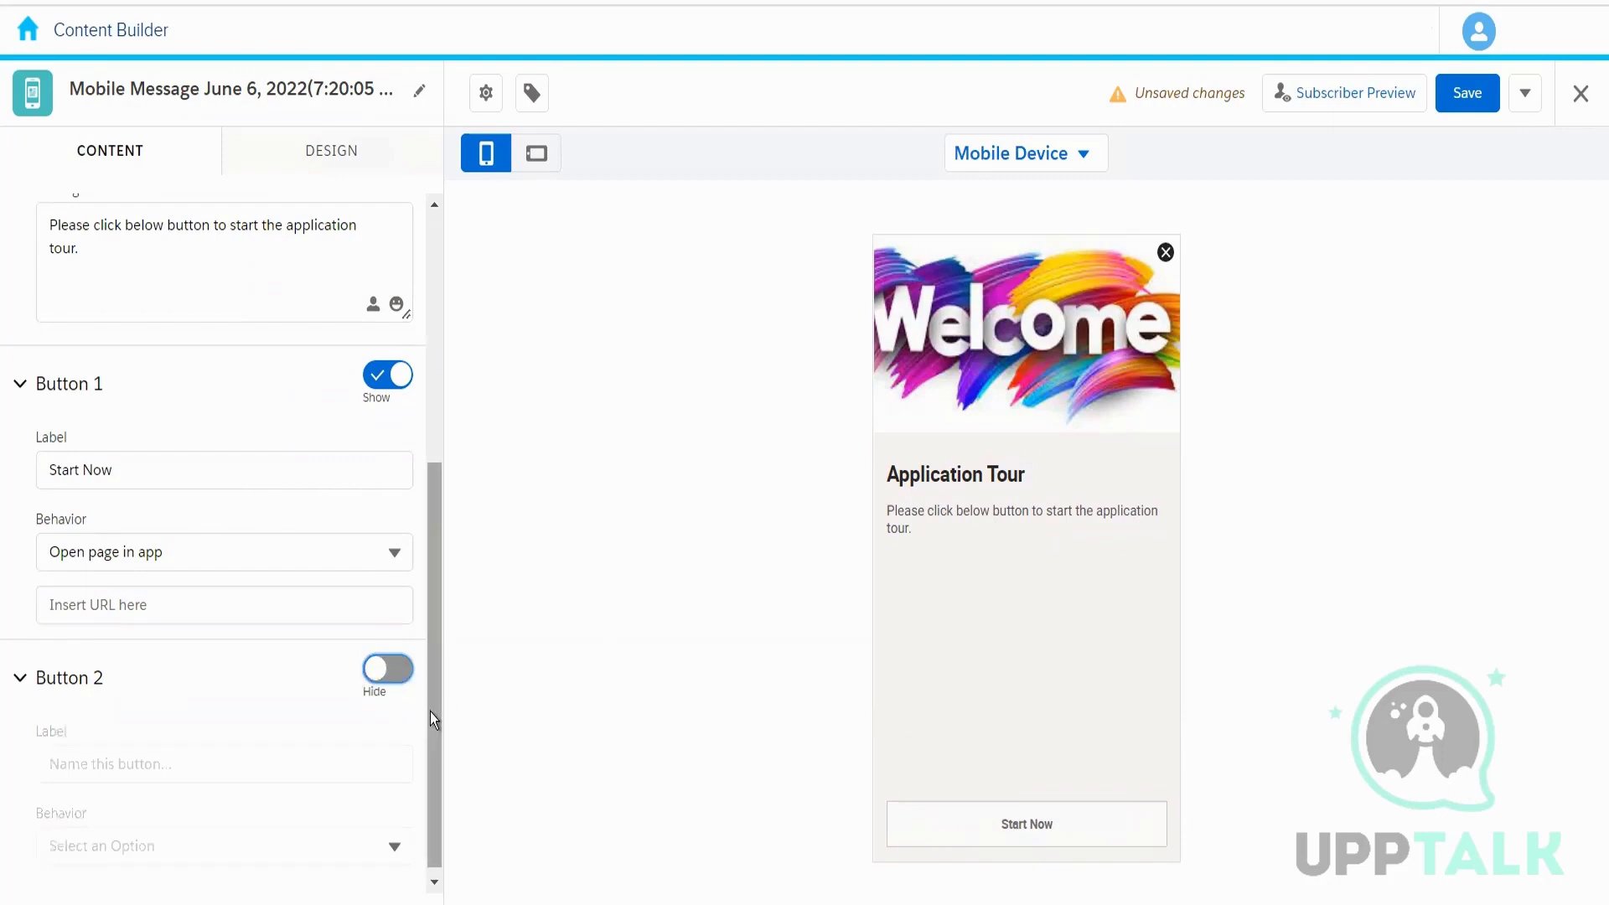
Review the in-app message's design options for notification background, text and button styling, and return to its content settings.
{"action": "left_click_drag", "start_coordinate": [436, 708], "coordinate": [394, 354]}
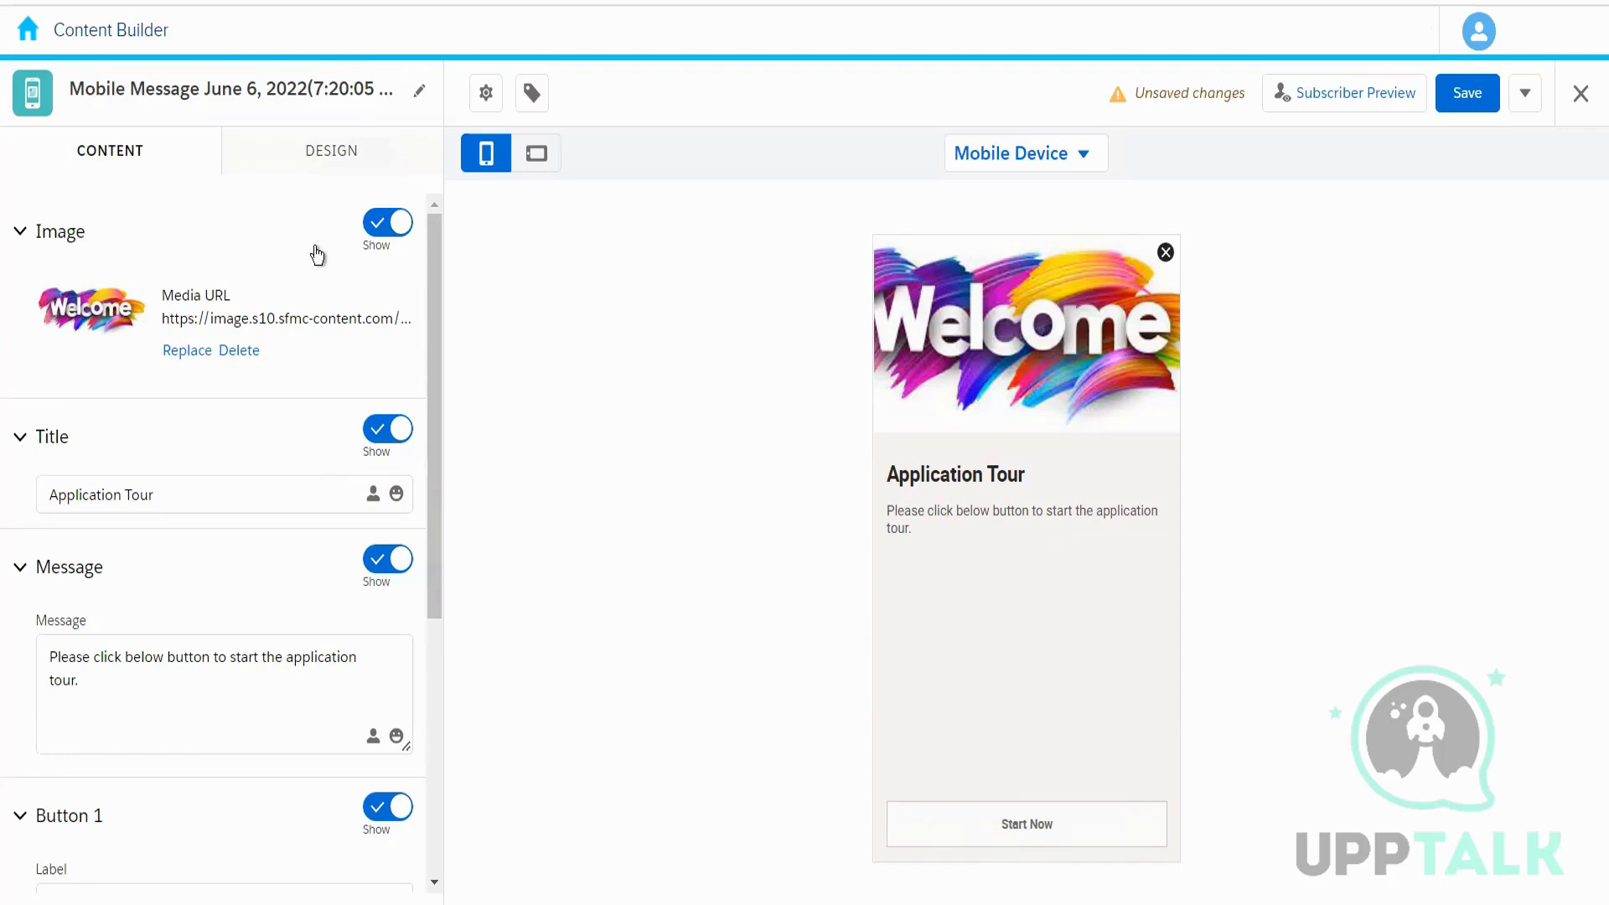
{"action": "left_click", "coordinate": [344, 155]}
{"action": "left_click_drag", "start_coordinate": [440, 339], "coordinate": [440, 454]}
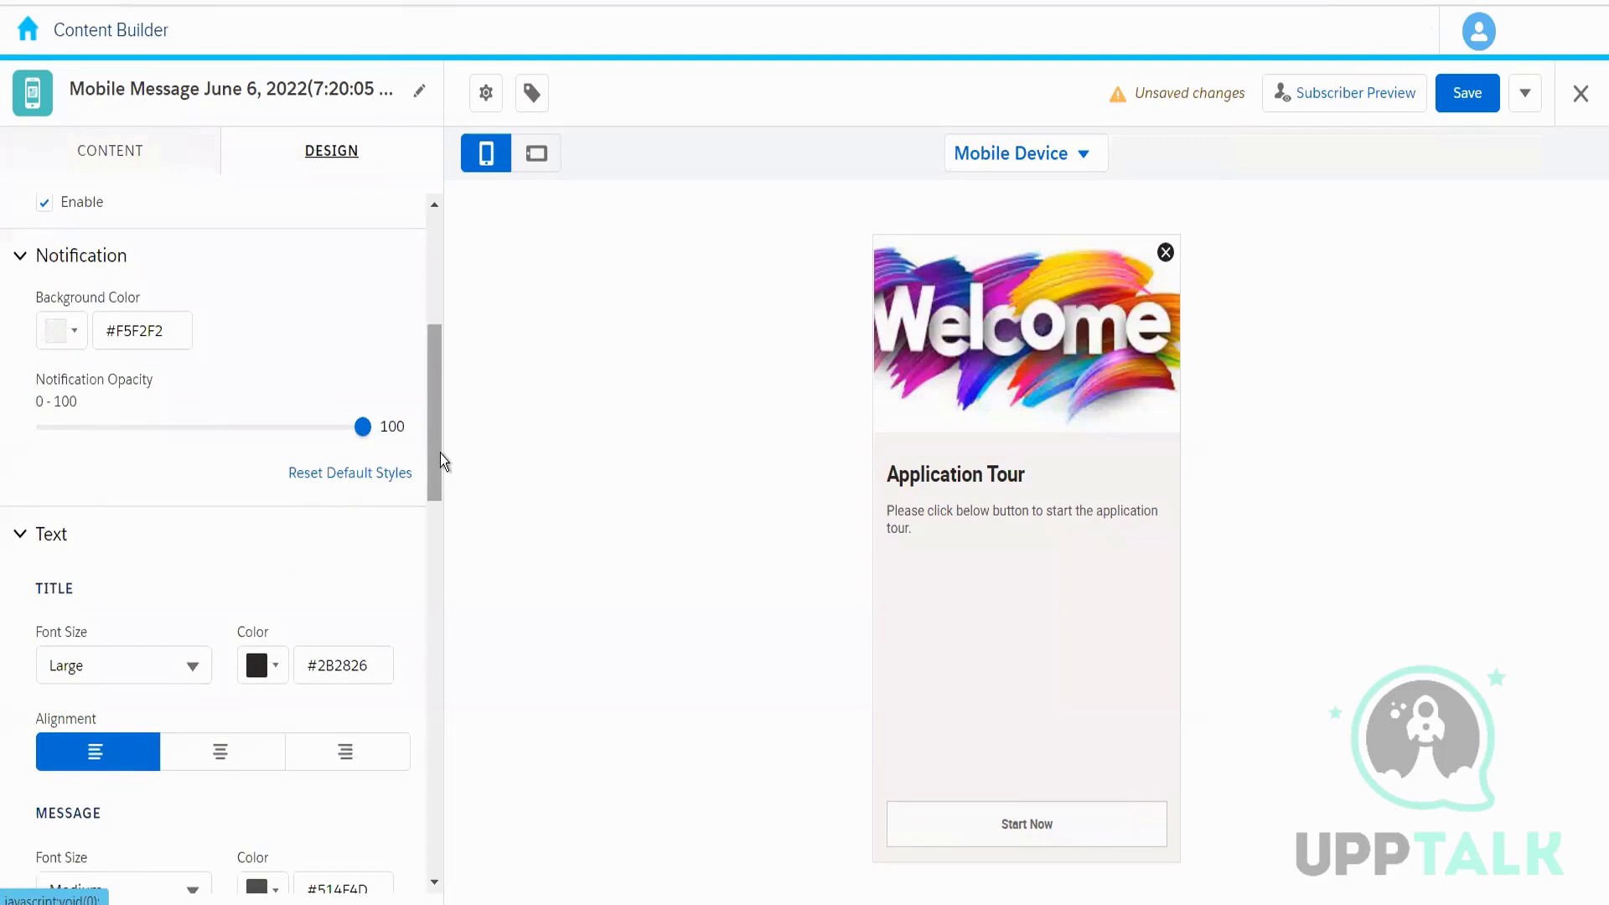
{"action": "left_click_drag", "start_coordinate": [440, 454], "coordinate": [411, 796]}
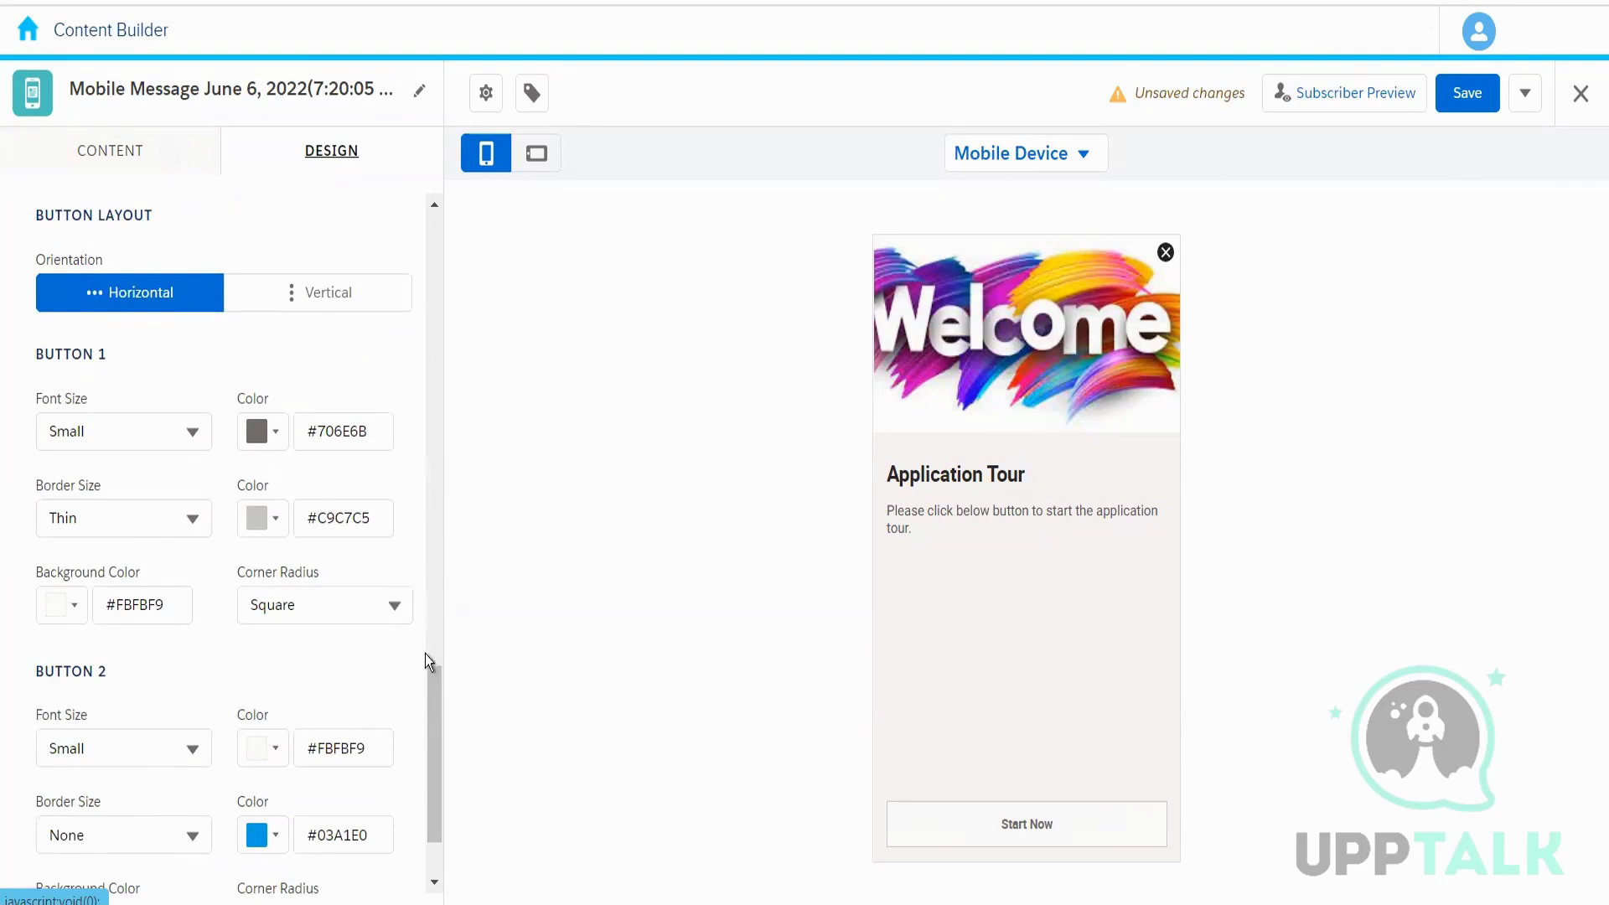
{"action": "scroll", "coordinate": [443, 794], "scroll_direction": "down", "scroll_amount": 2}
{"action": "scroll", "coordinate": [439, 473], "scroll_direction": "up", "scroll_amount": 4}
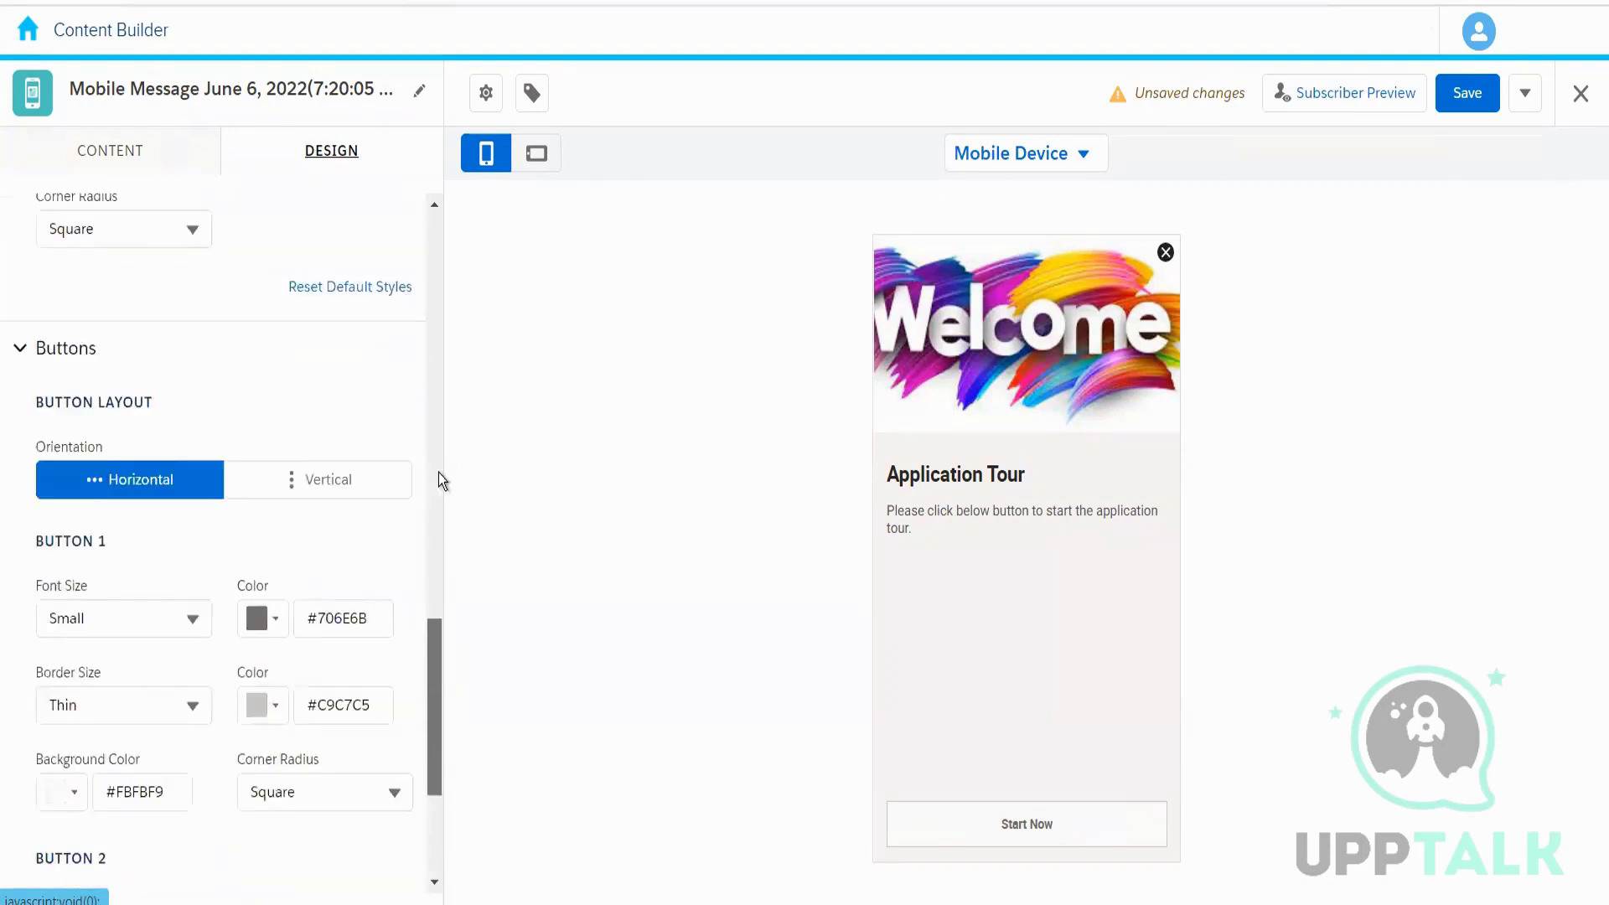
{"action": "scroll", "coordinate": [440, 473], "scroll_direction": "up", "scroll_amount": 10}
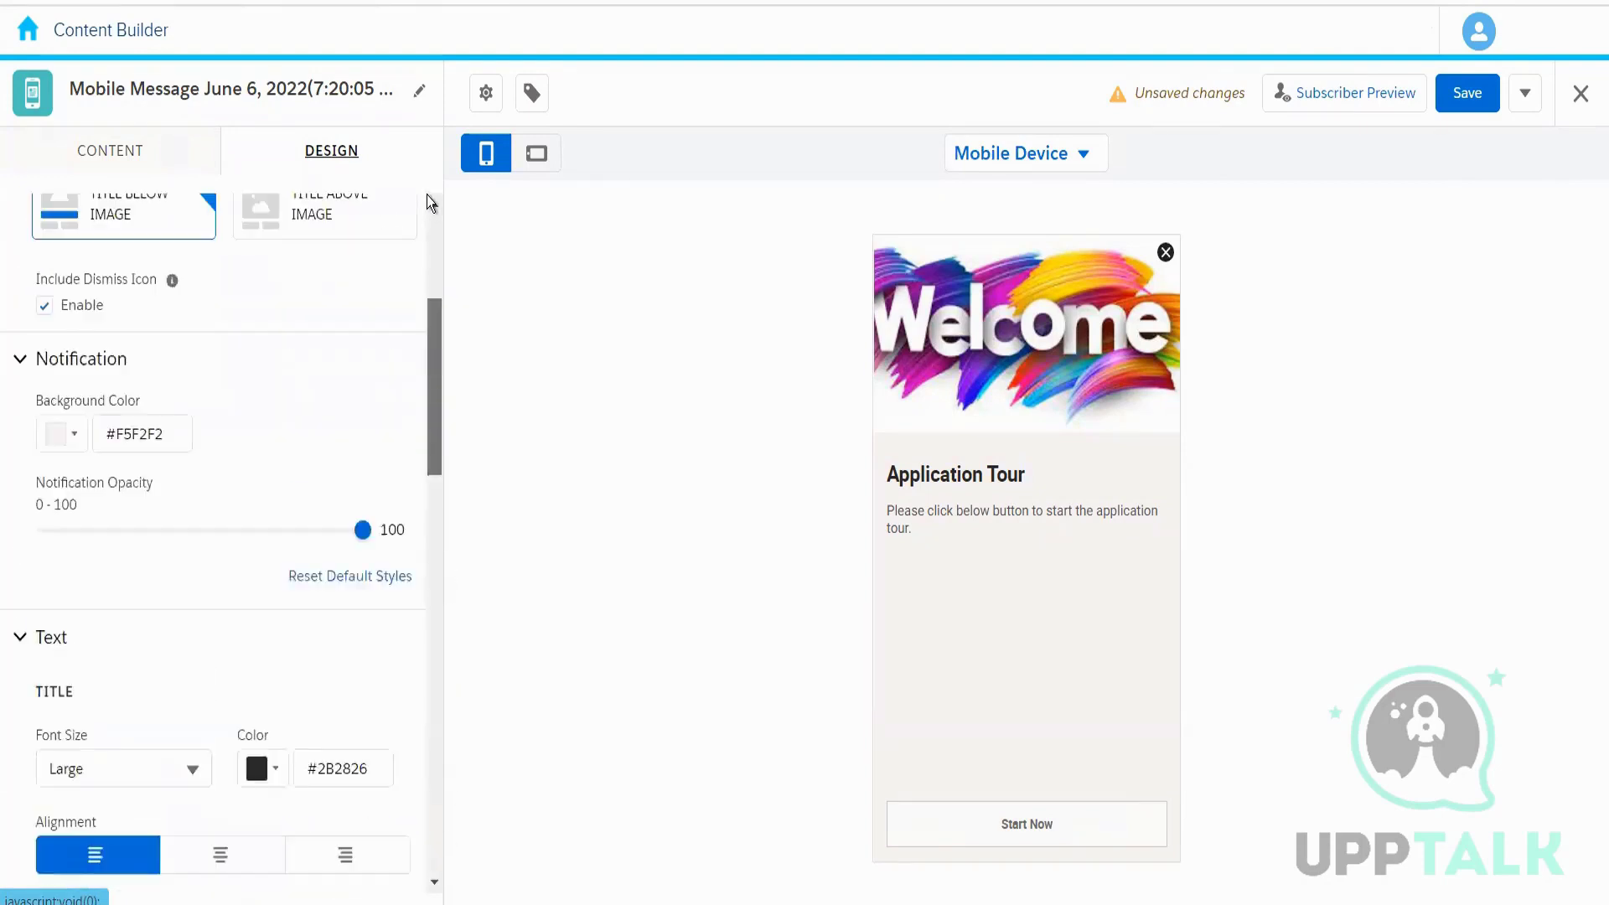
{"action": "left_click", "coordinate": [113, 170]}
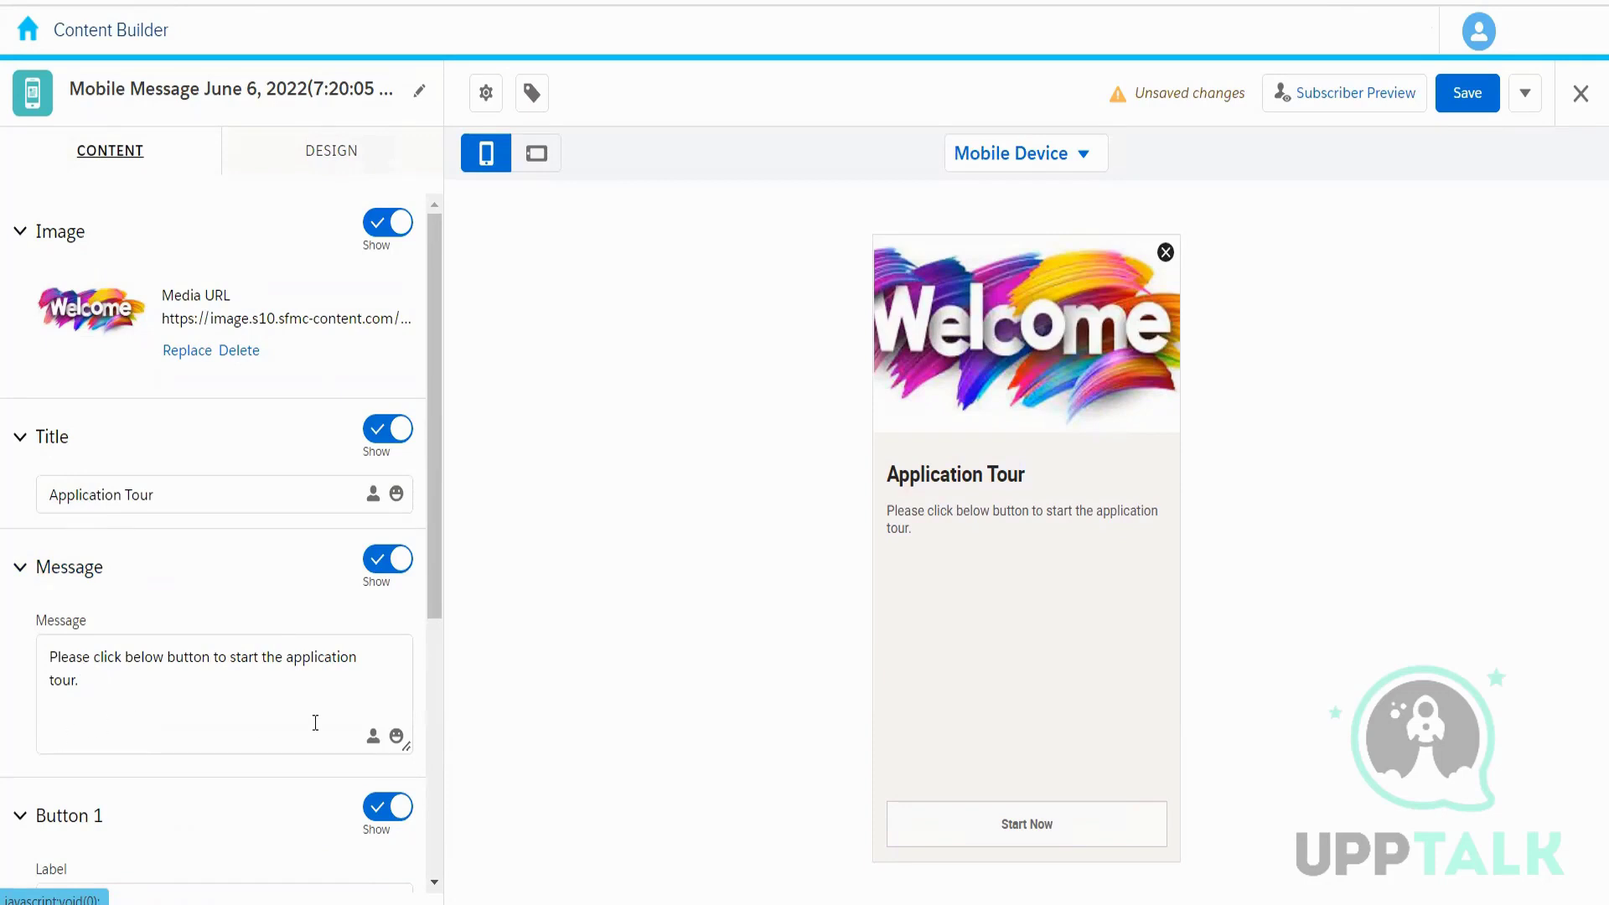
Add the personalized greeting "Hi %%firstname%%, welcome to the app" on its own line before the existing message text.
{"action": "left_click_drag", "start_coordinate": [431, 562], "coordinate": [439, 491]}
{"action": "left_click", "coordinate": [47, 660]}
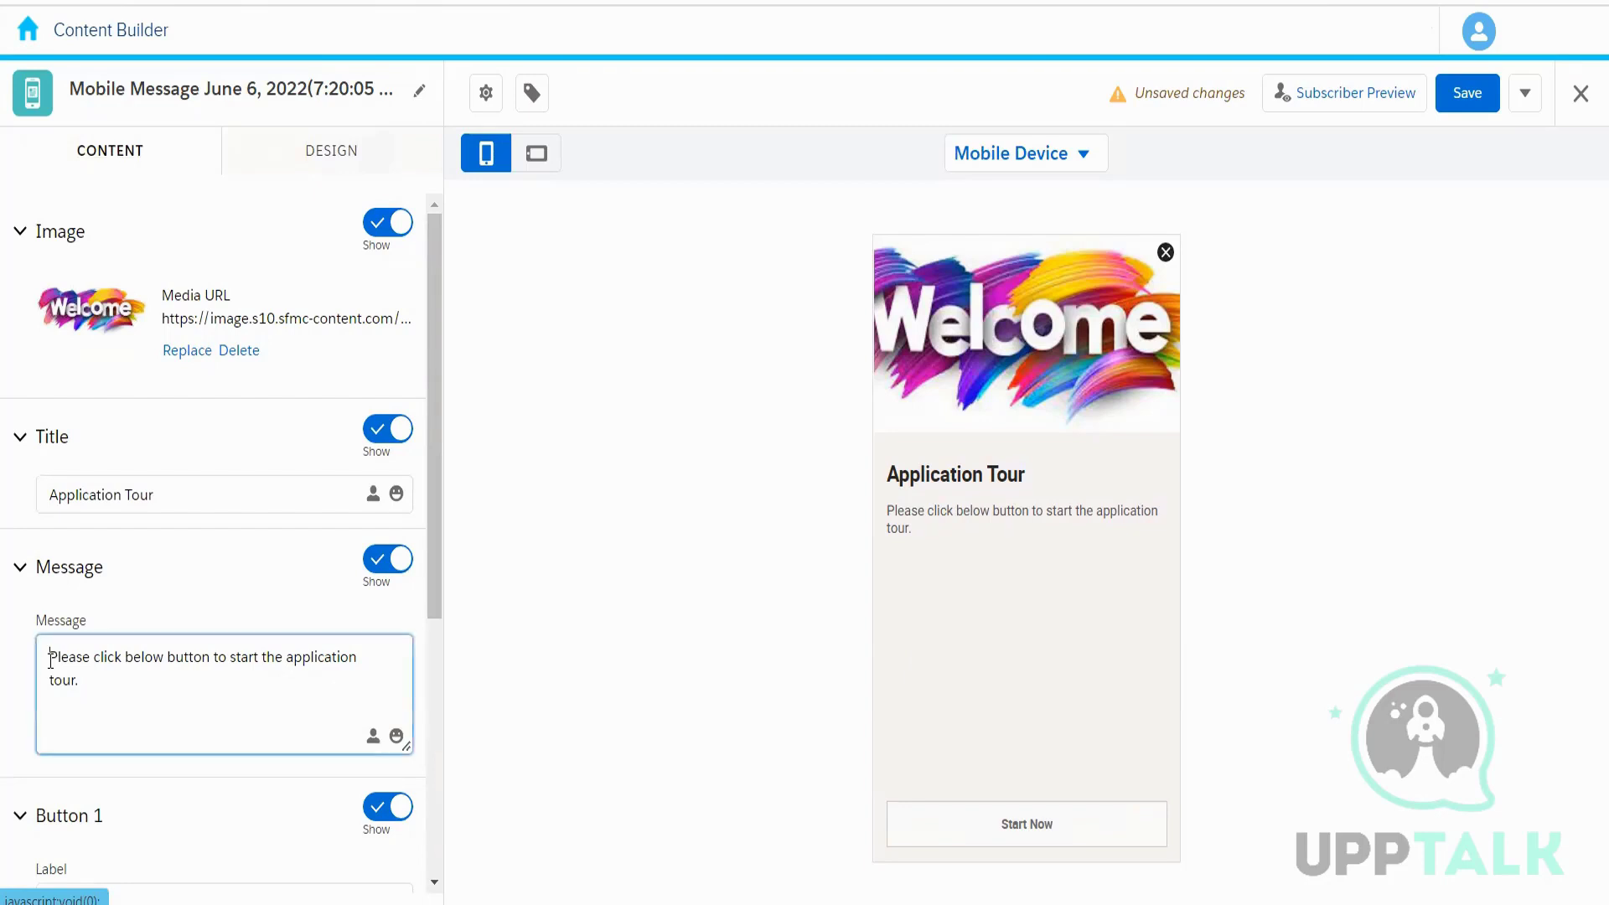
{"action": "type", "text": "We"}
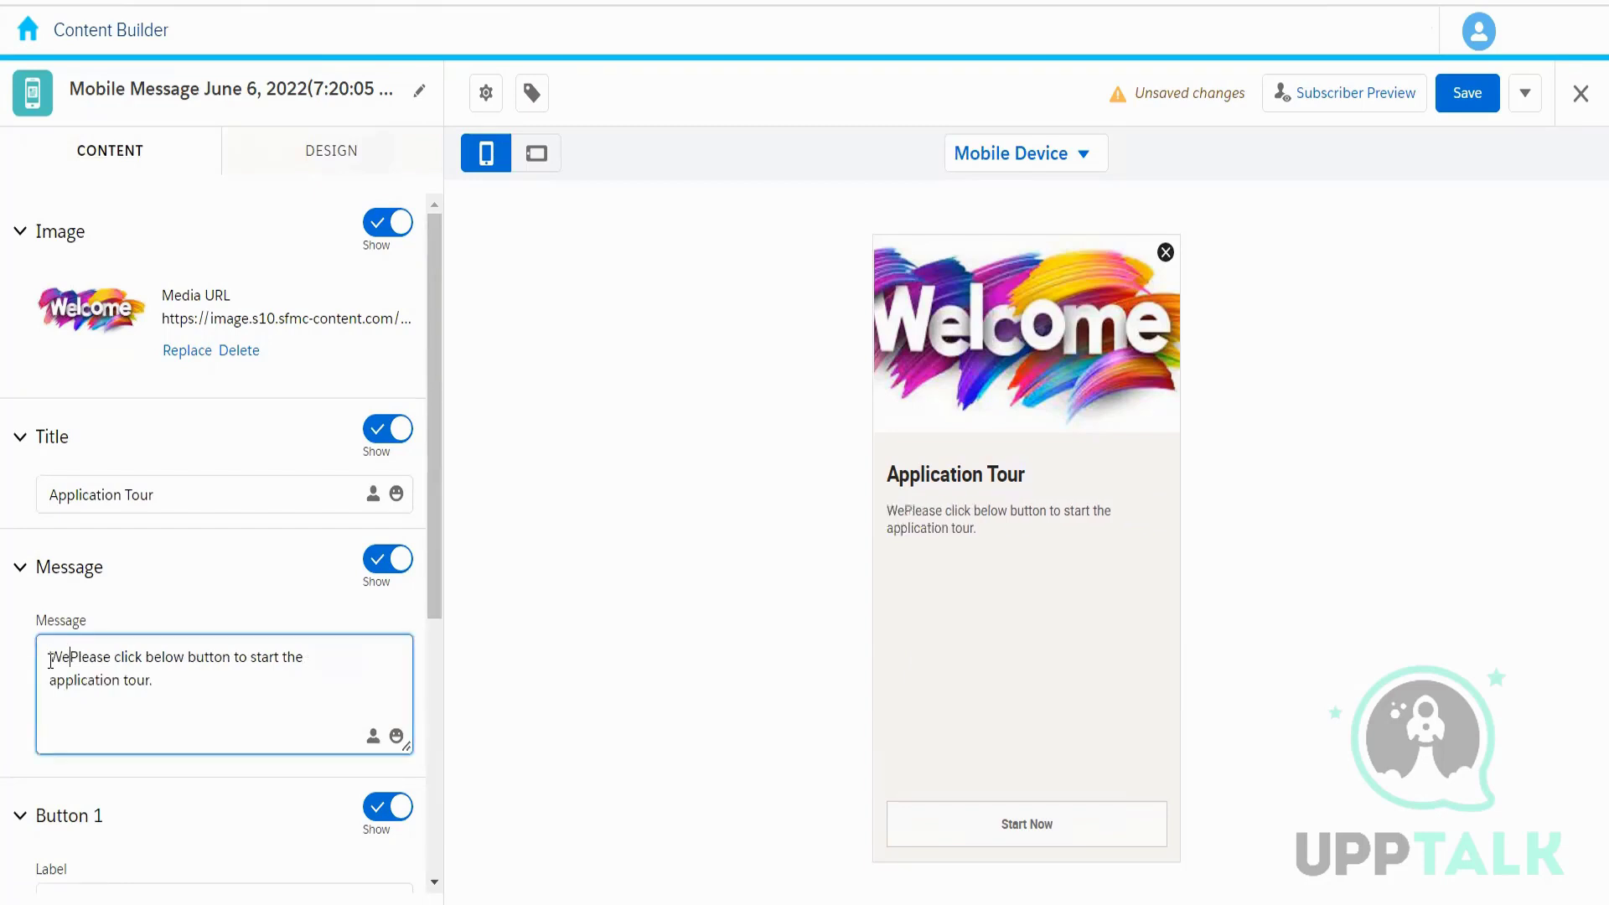
{"action": "key", "text": "BackSpace"}
{"action": "key", "text": "BackSpace"}
{"action": "type", "text": "Hi %"}
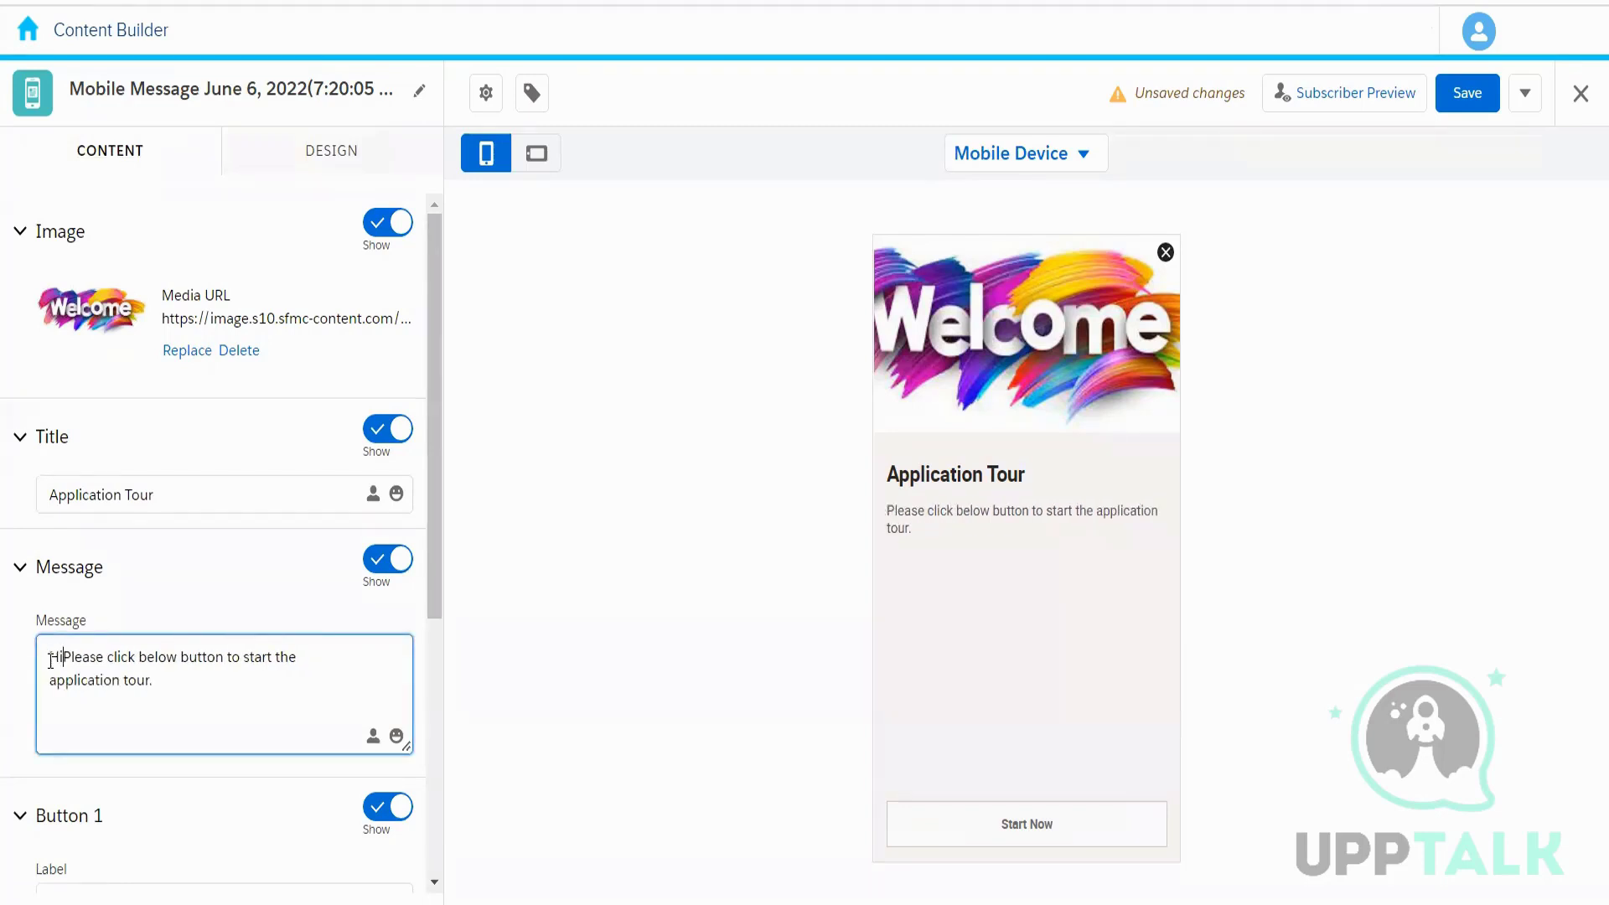
{"action": "type", "text": "%first"}
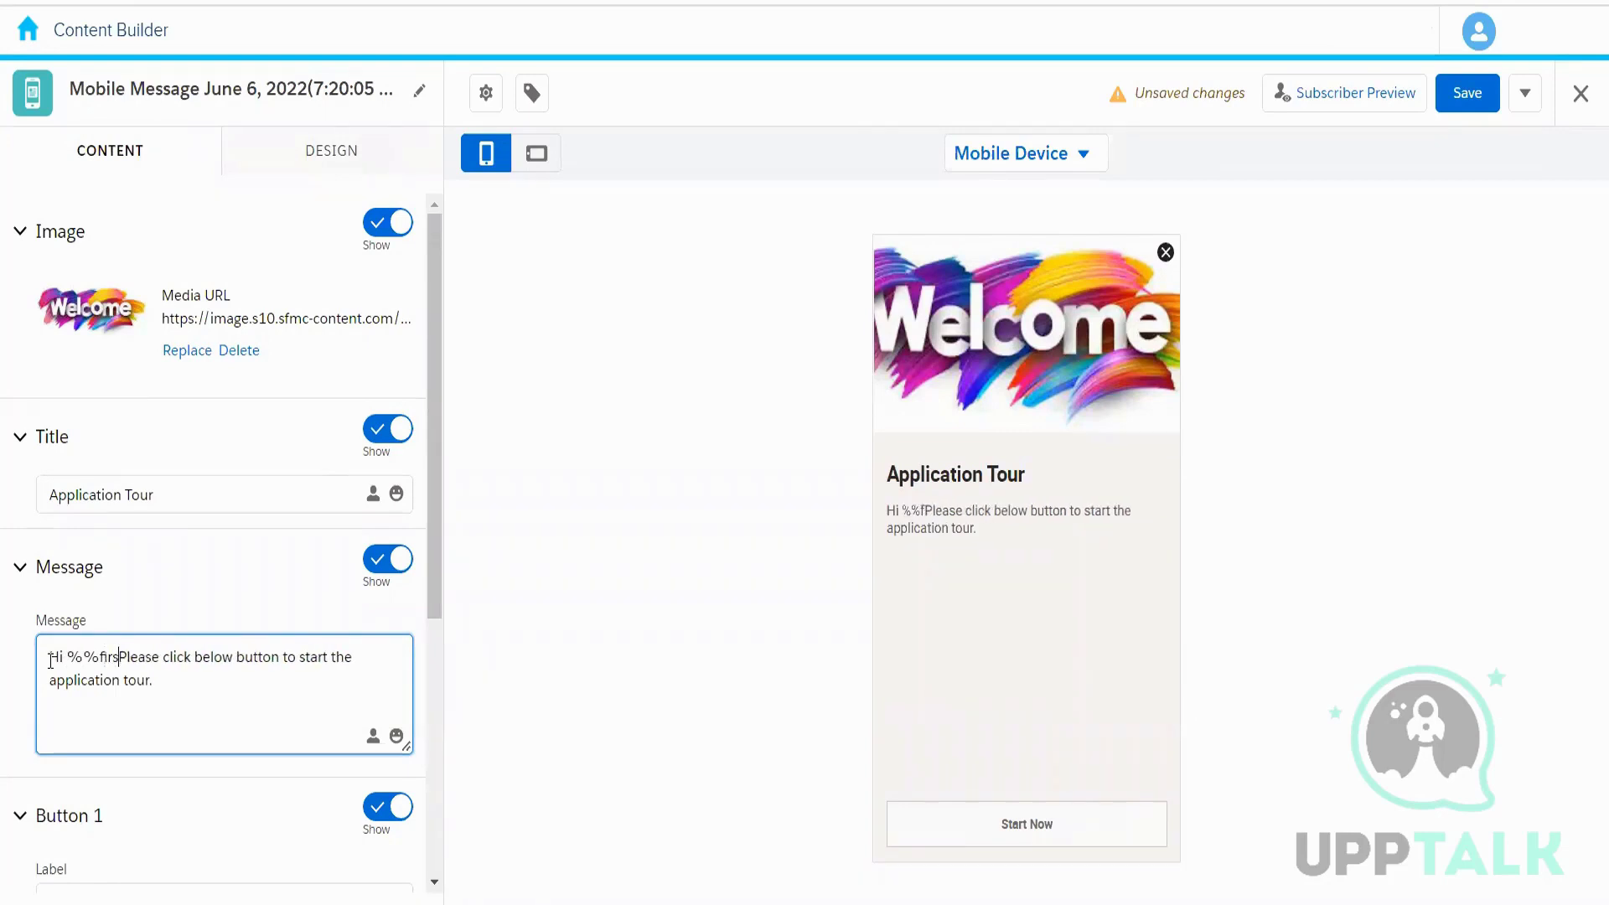
{"action": "type", "text": "name%"}
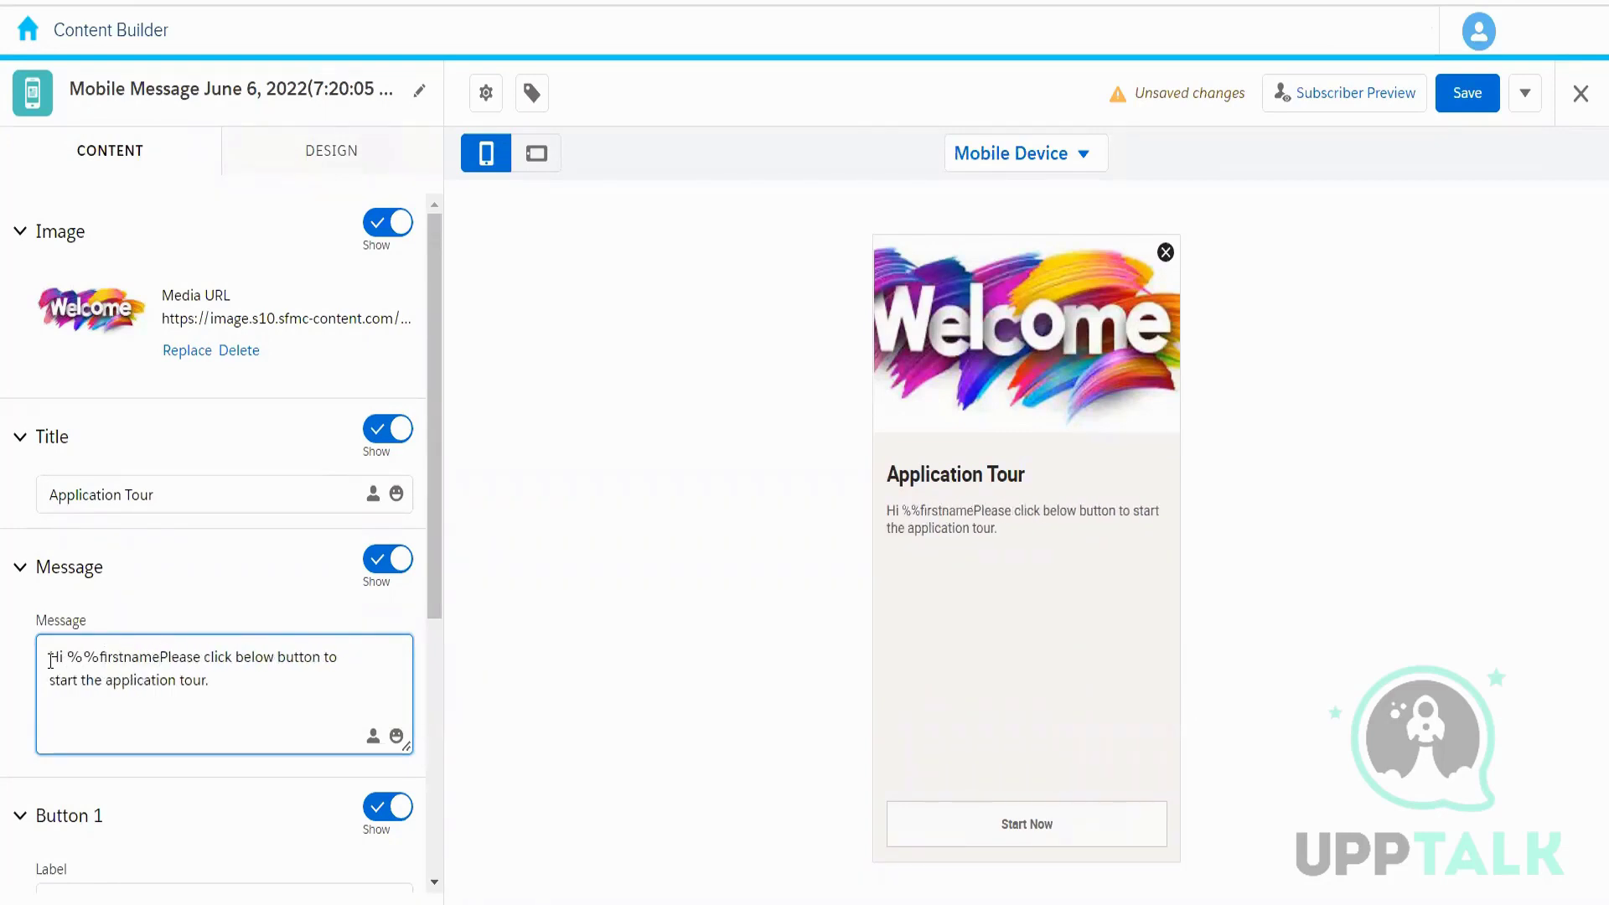
{"action": "type", "text": "%, we"}
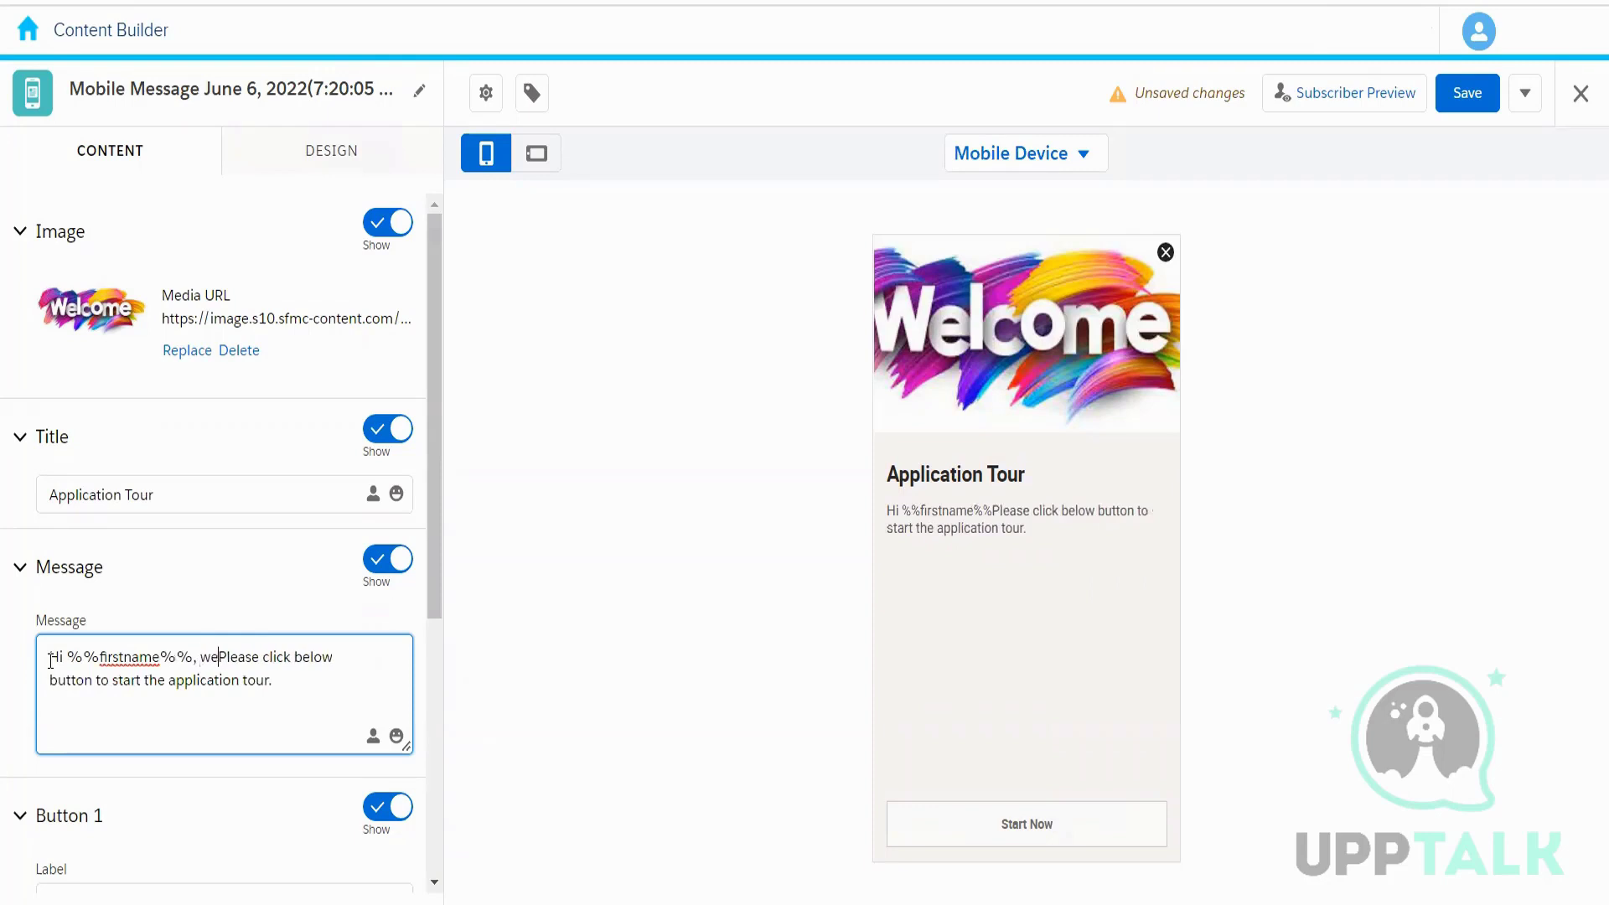
{"action": "type", "text": "lcome to "}
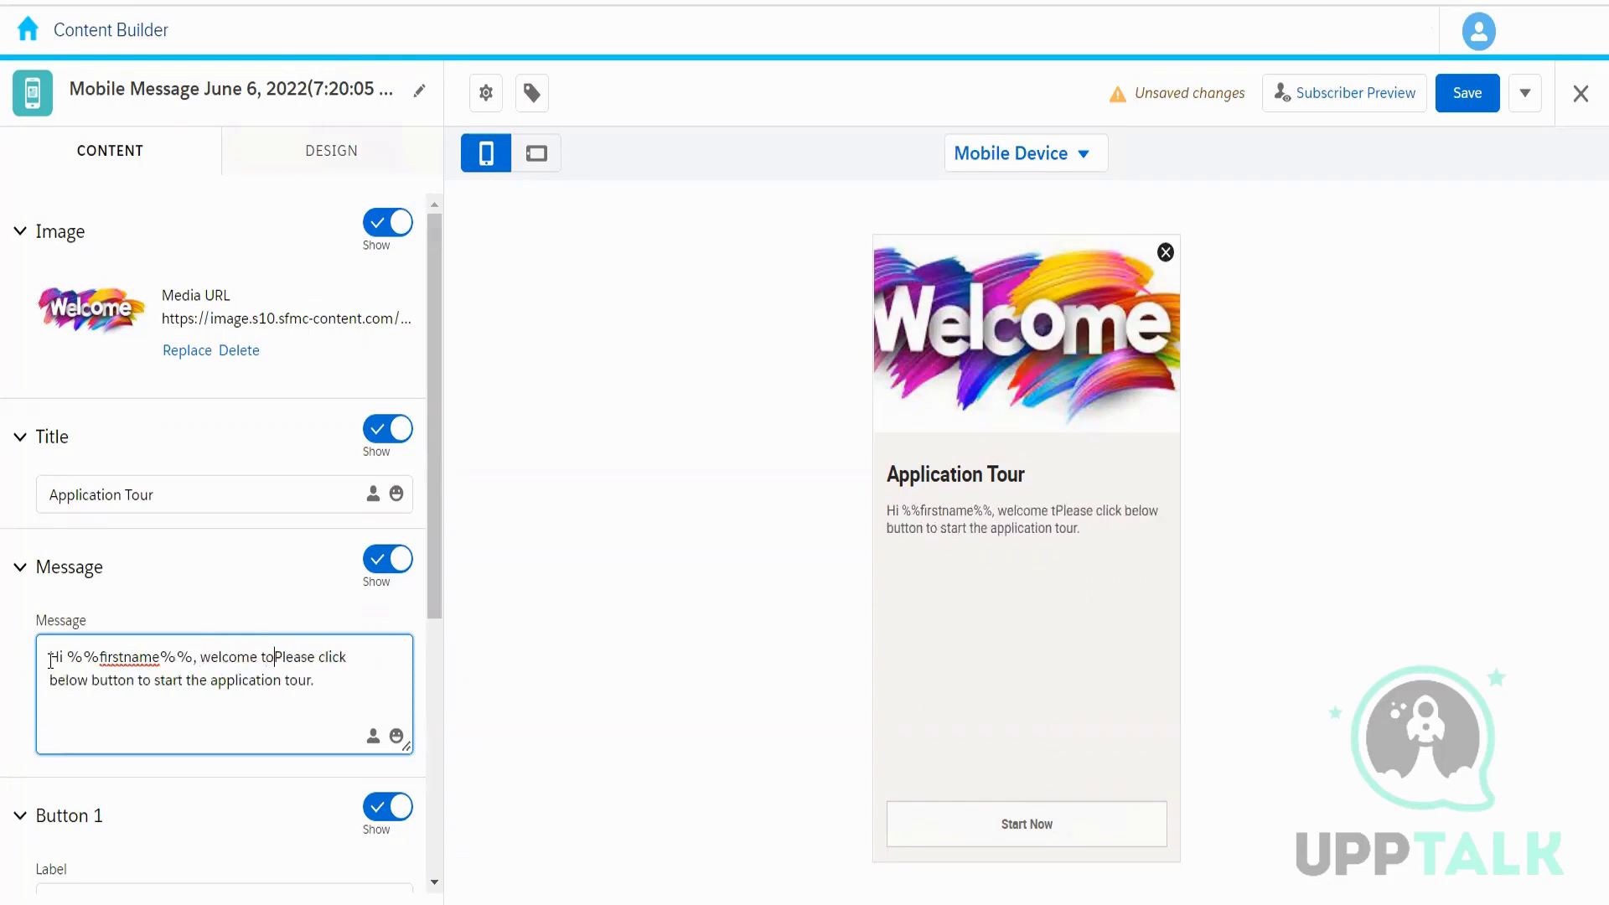
{"action": "type", "text": "the app"}
{"action": "key", "text": "Return"}
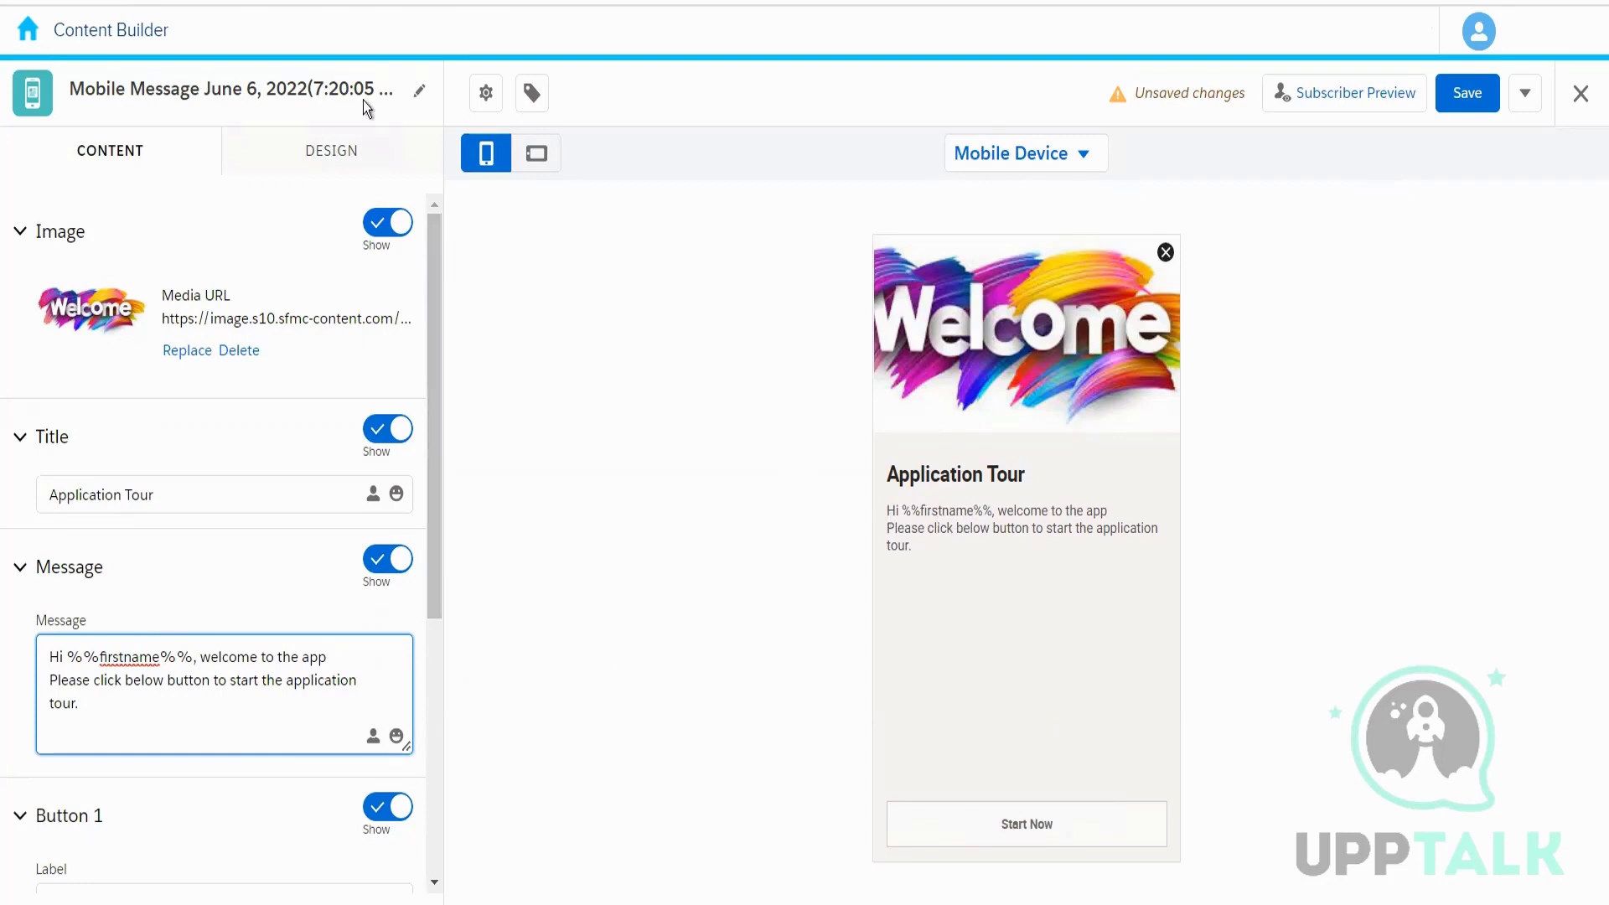
Rename the in-app message as "Welcome In App Message".
{"action": "left_click", "coordinate": [329, 80]}
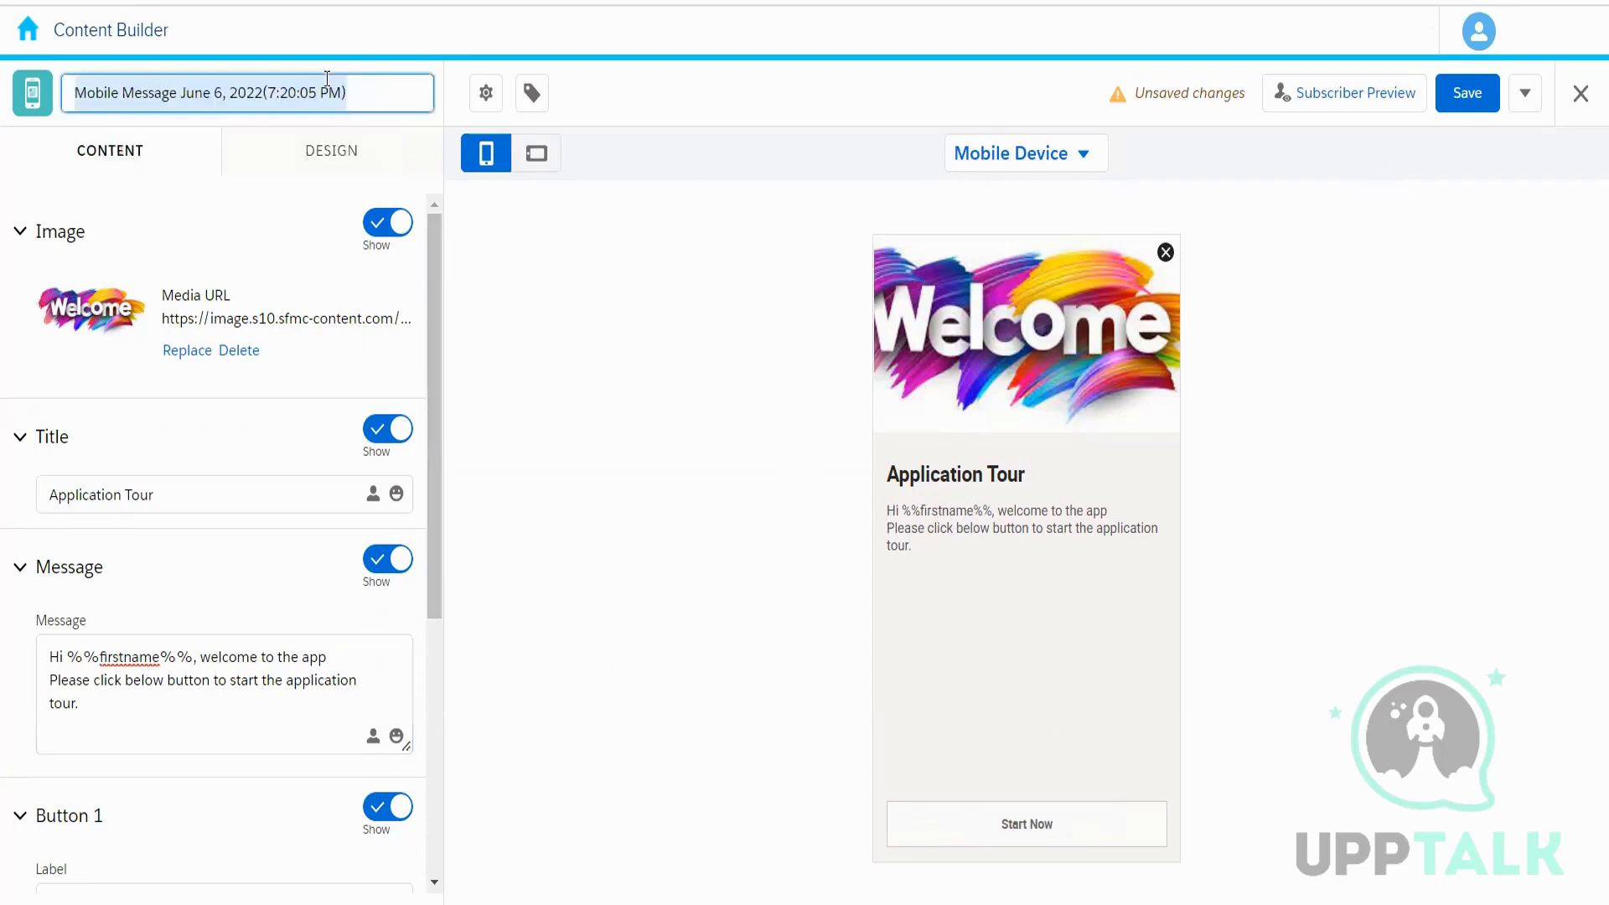
{"action": "type", "text": "Welcome m="}
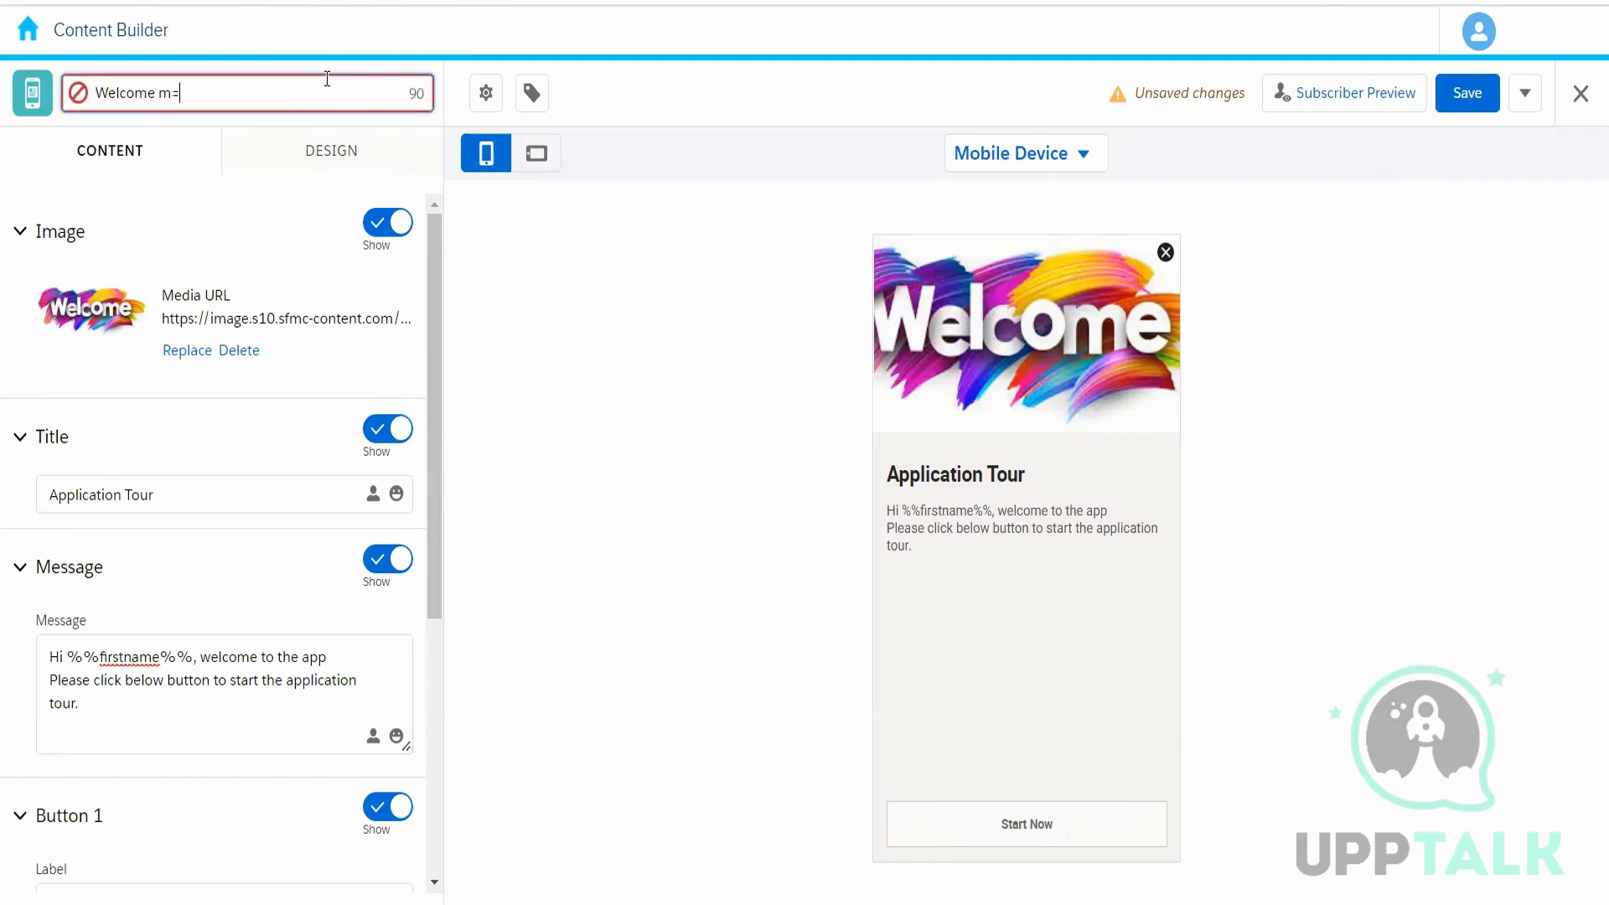
{"action": "key", "text": "BackSpace"}
{"action": "type", "text": "In App "}
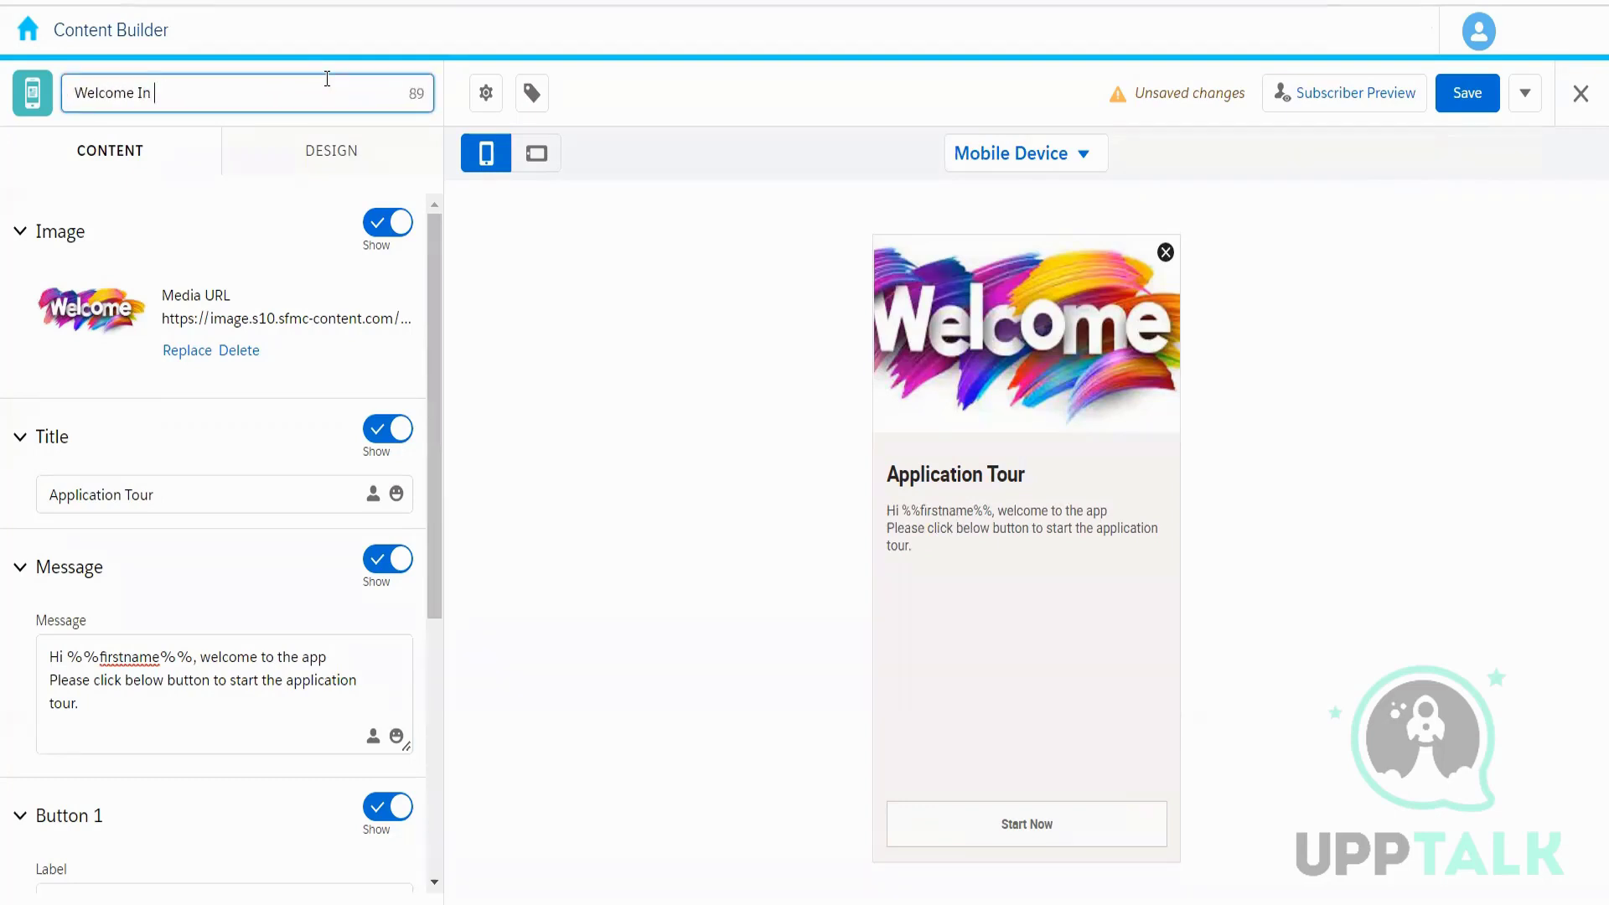
{"action": "type", "text": "Message"}
{"action": "left_click", "coordinate": [616, 481]}
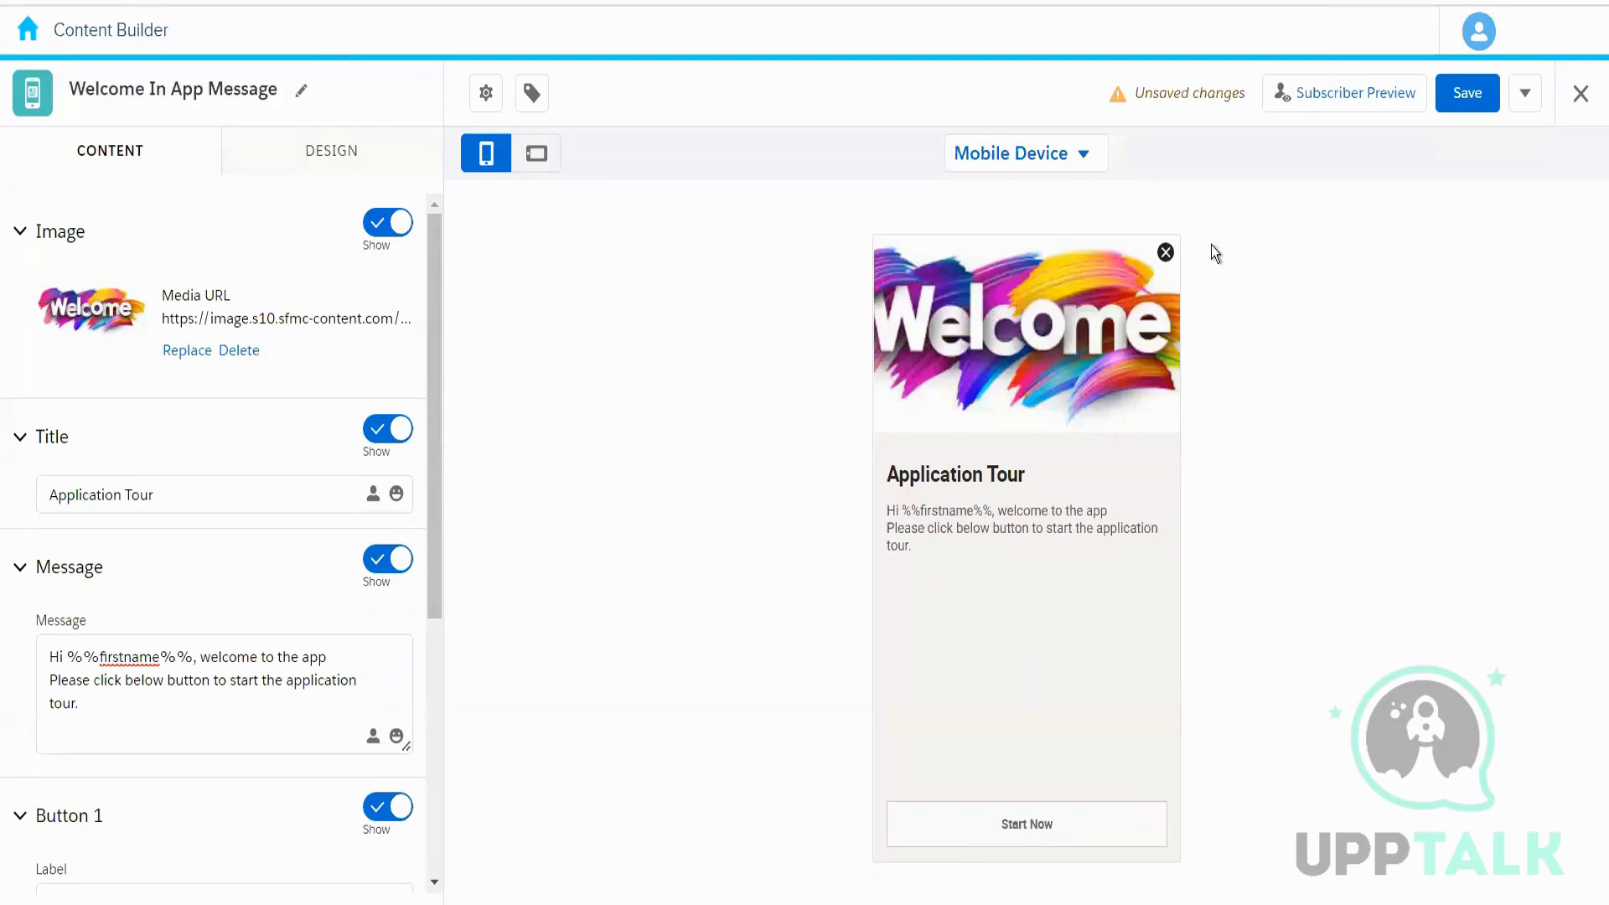
Save the welcome in-app message and close its editor to return to the content list.
{"action": "left_click", "coordinate": [1455, 101]}
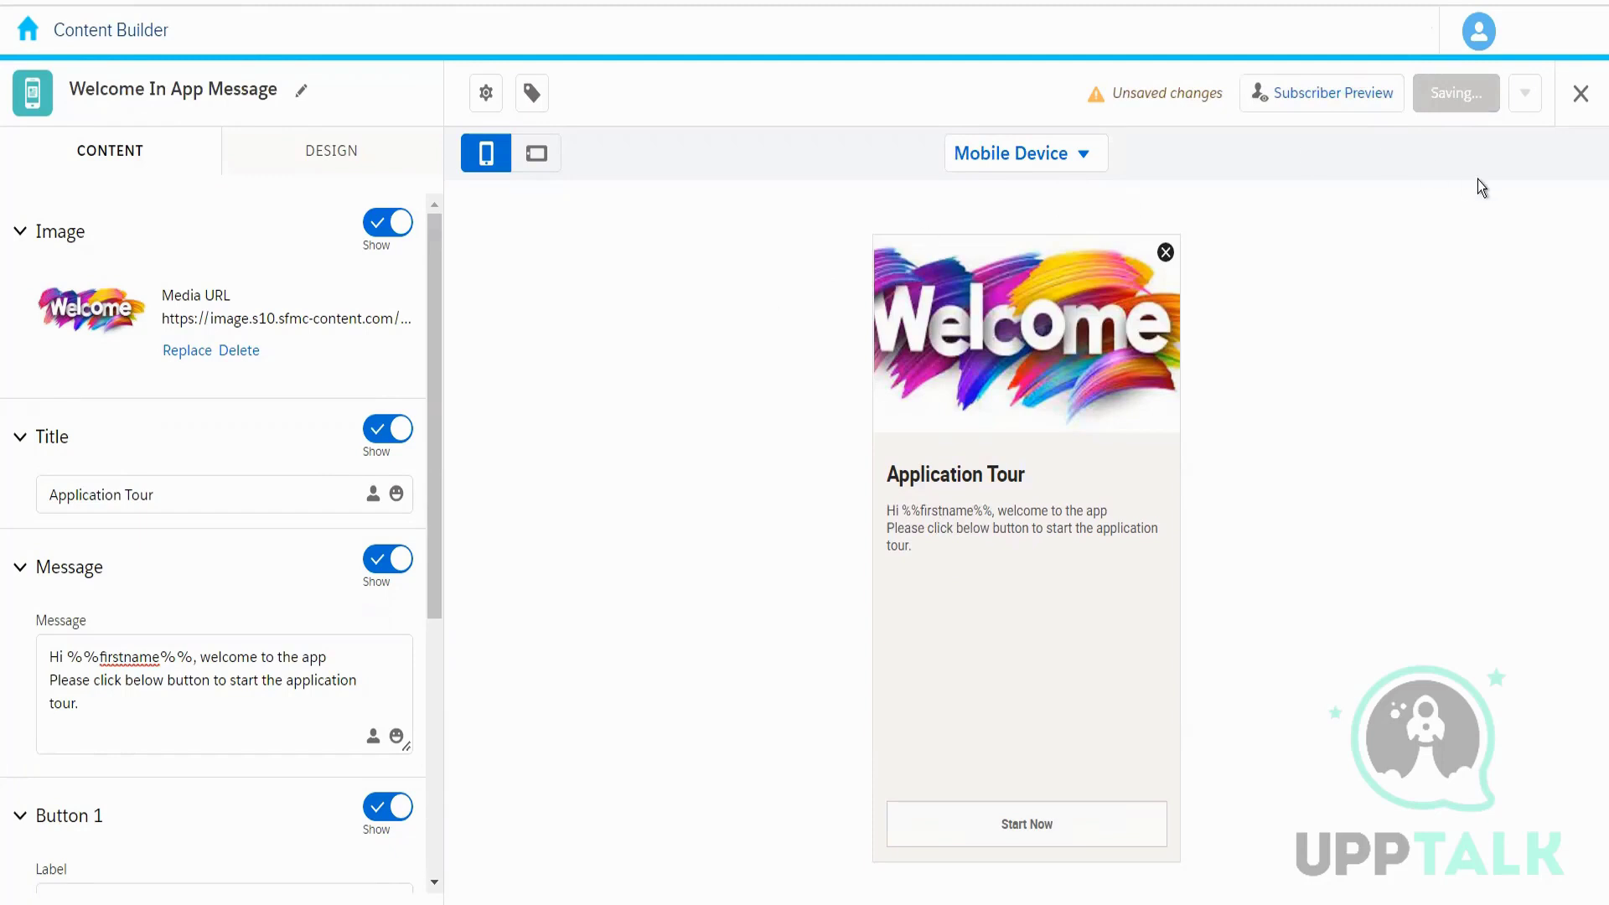
{"action": "left_click", "coordinate": [1579, 94]}
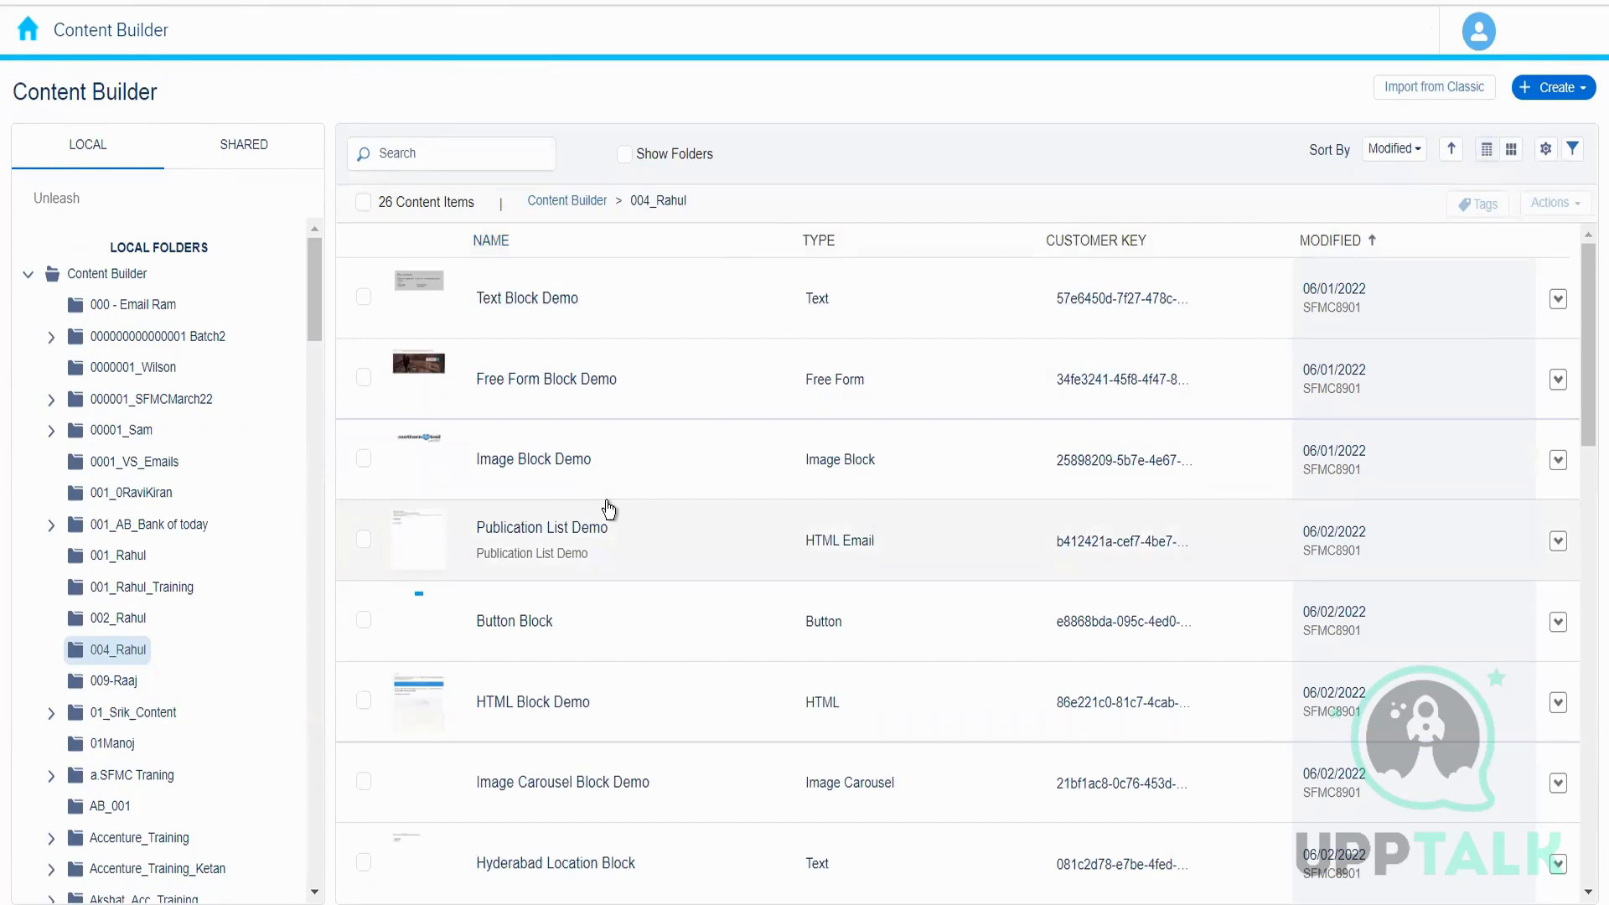
Create an SMS message reading "You have spent Rs. 1000. If this was not you please call the below number.".
{"action": "left_click", "coordinate": [1557, 88]}
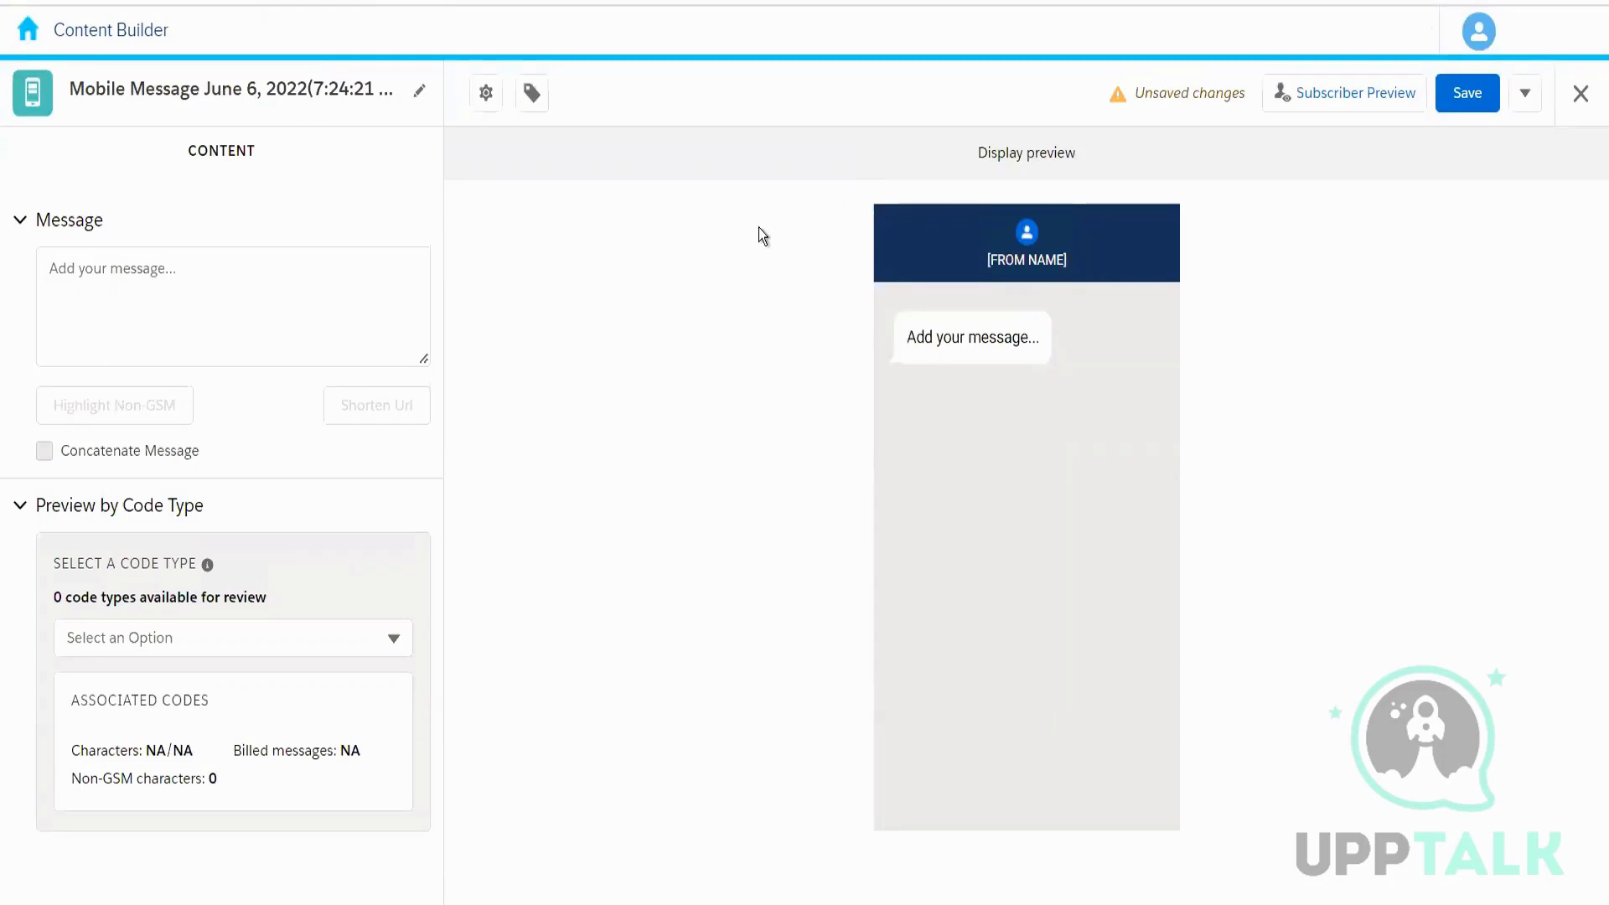
{"action": "left_click", "coordinate": [272, 334]}
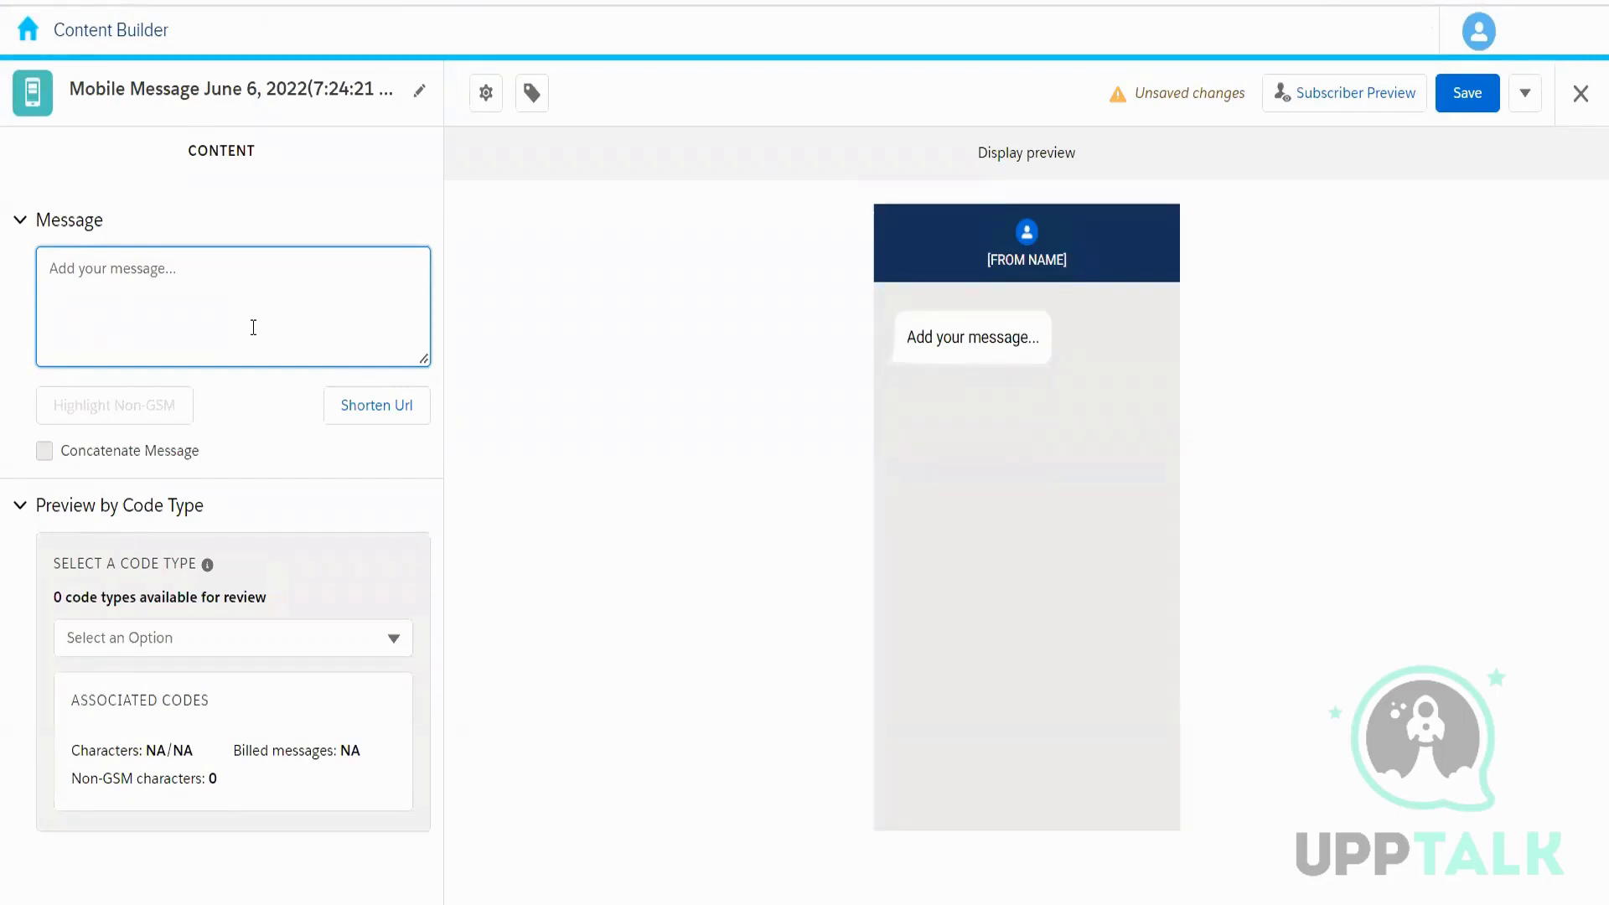
{"action": "type", "text": "You have spent"}
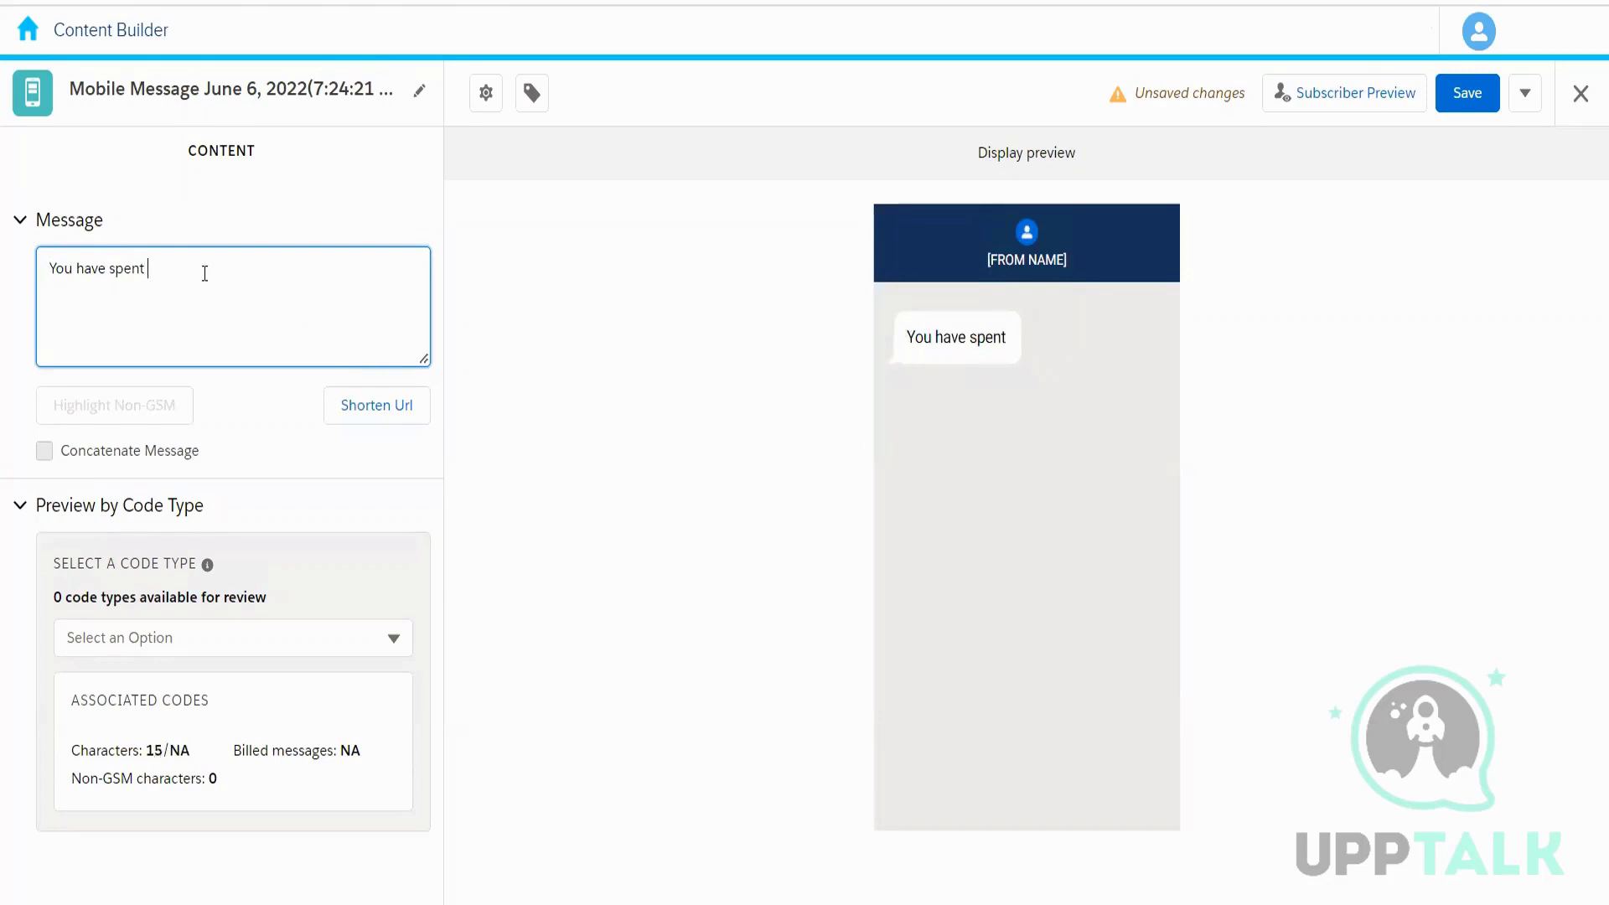
{"action": "type", "text": " 1000"}
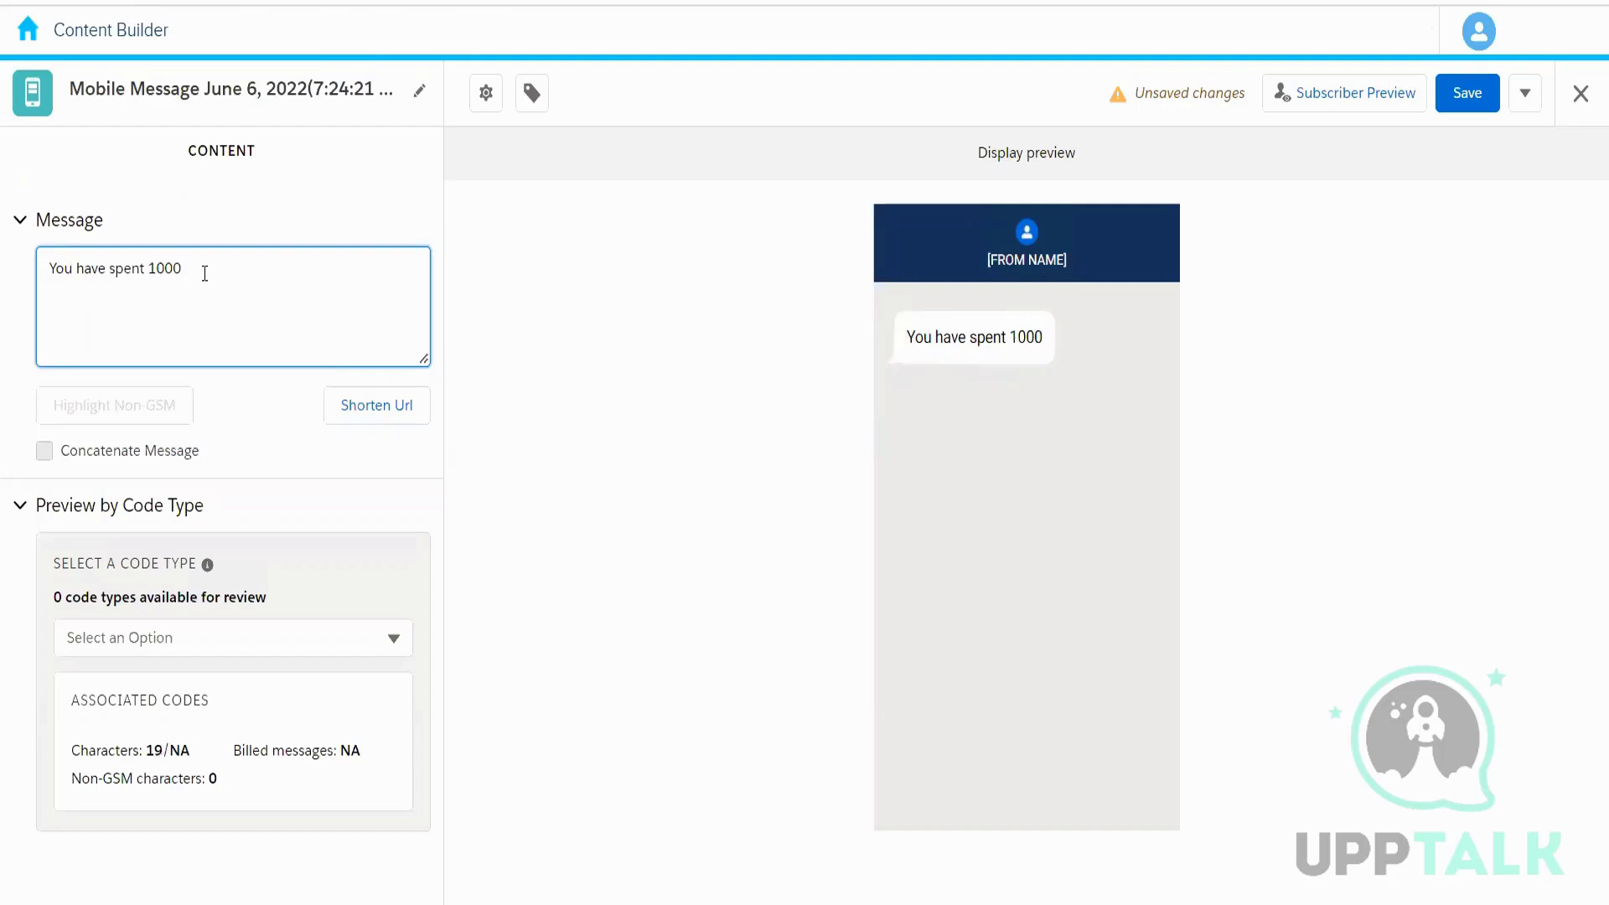
{"action": "type", "text": "Rs. "}
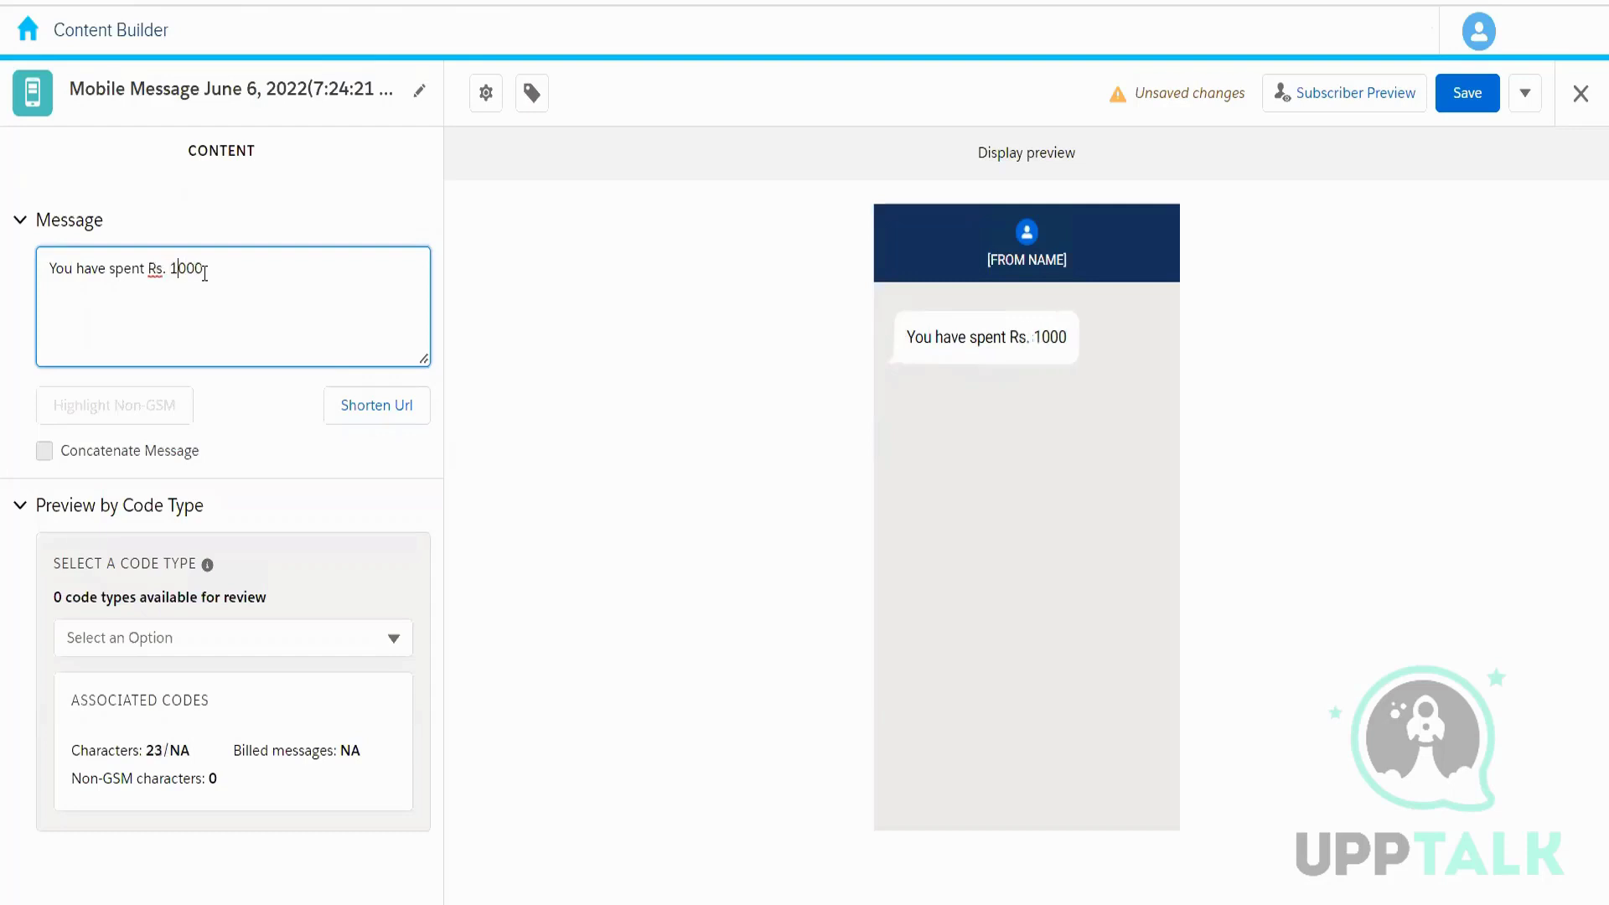
{"action": "type", "text": ". "}
{"action": "type", "text": "If this was y"}
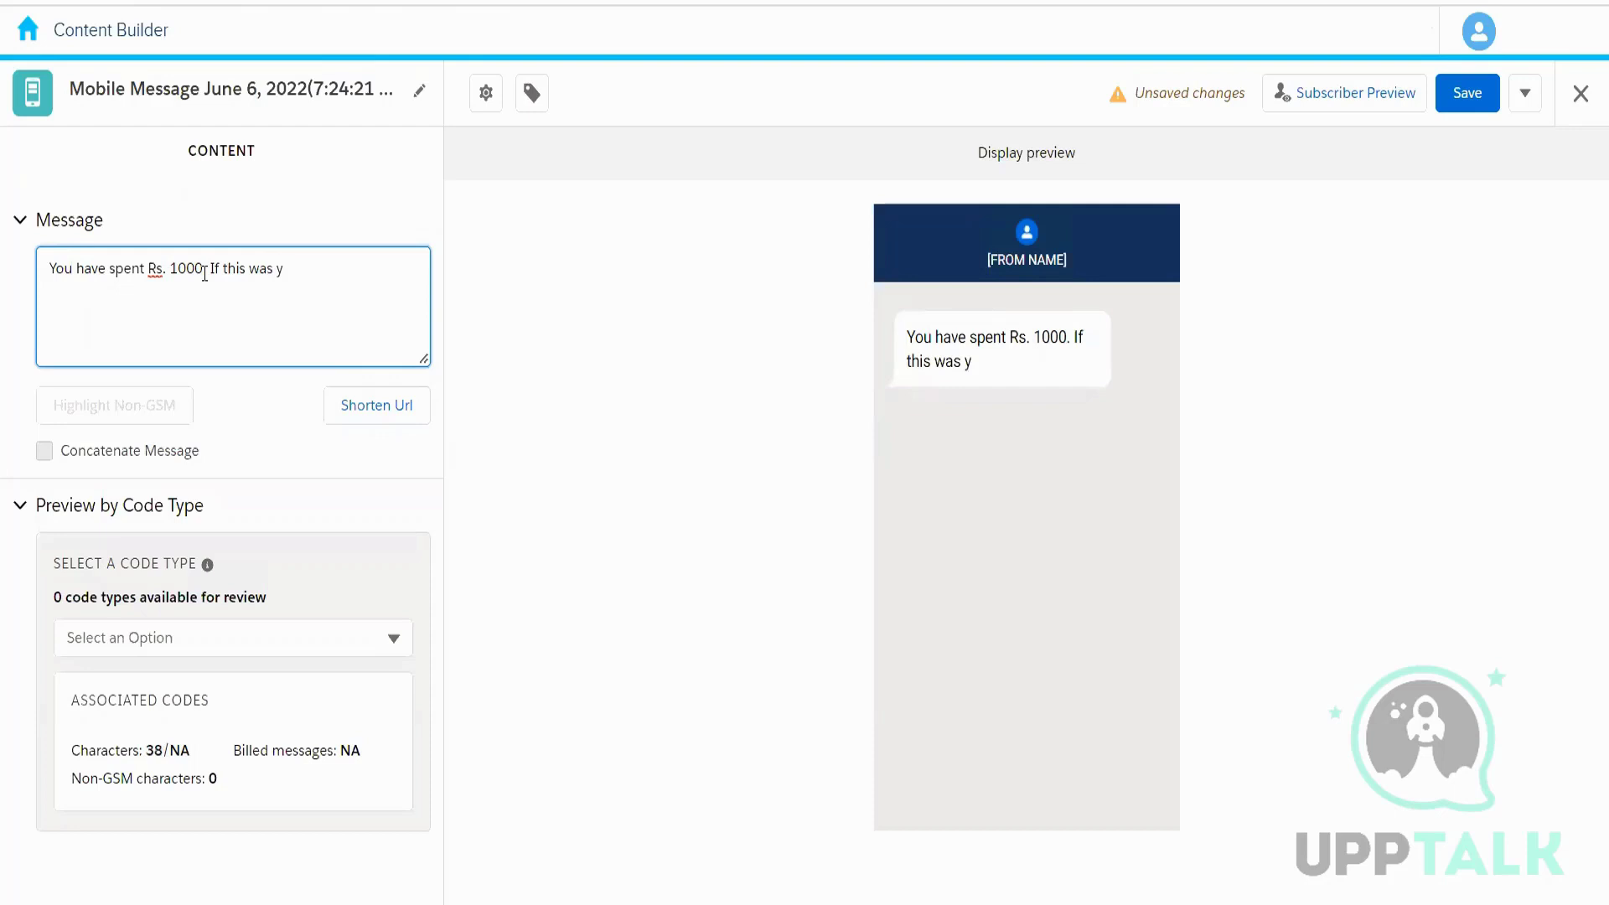
{"action": "key", "text": "BackSpace"}
{"action": "type", "text": "not you please call the below number."}
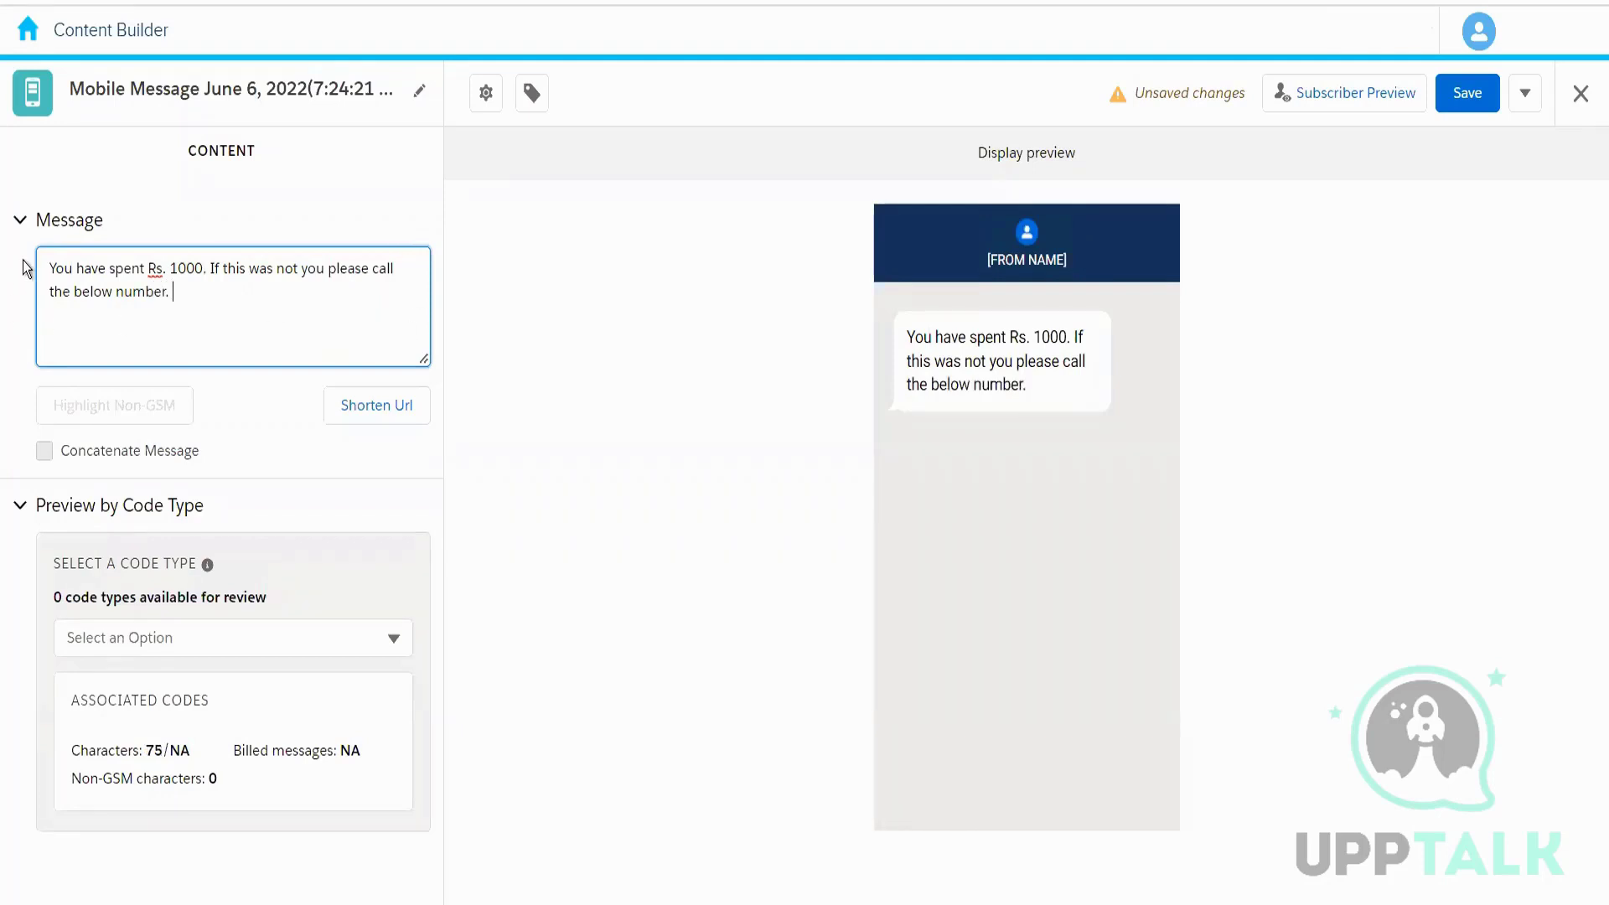
Put "Alert: " before the SMS text and add "Raise the concern using this link" at its end.
{"action": "left_click", "coordinate": [48, 269]}
{"action": "type", "text": "Alert"}
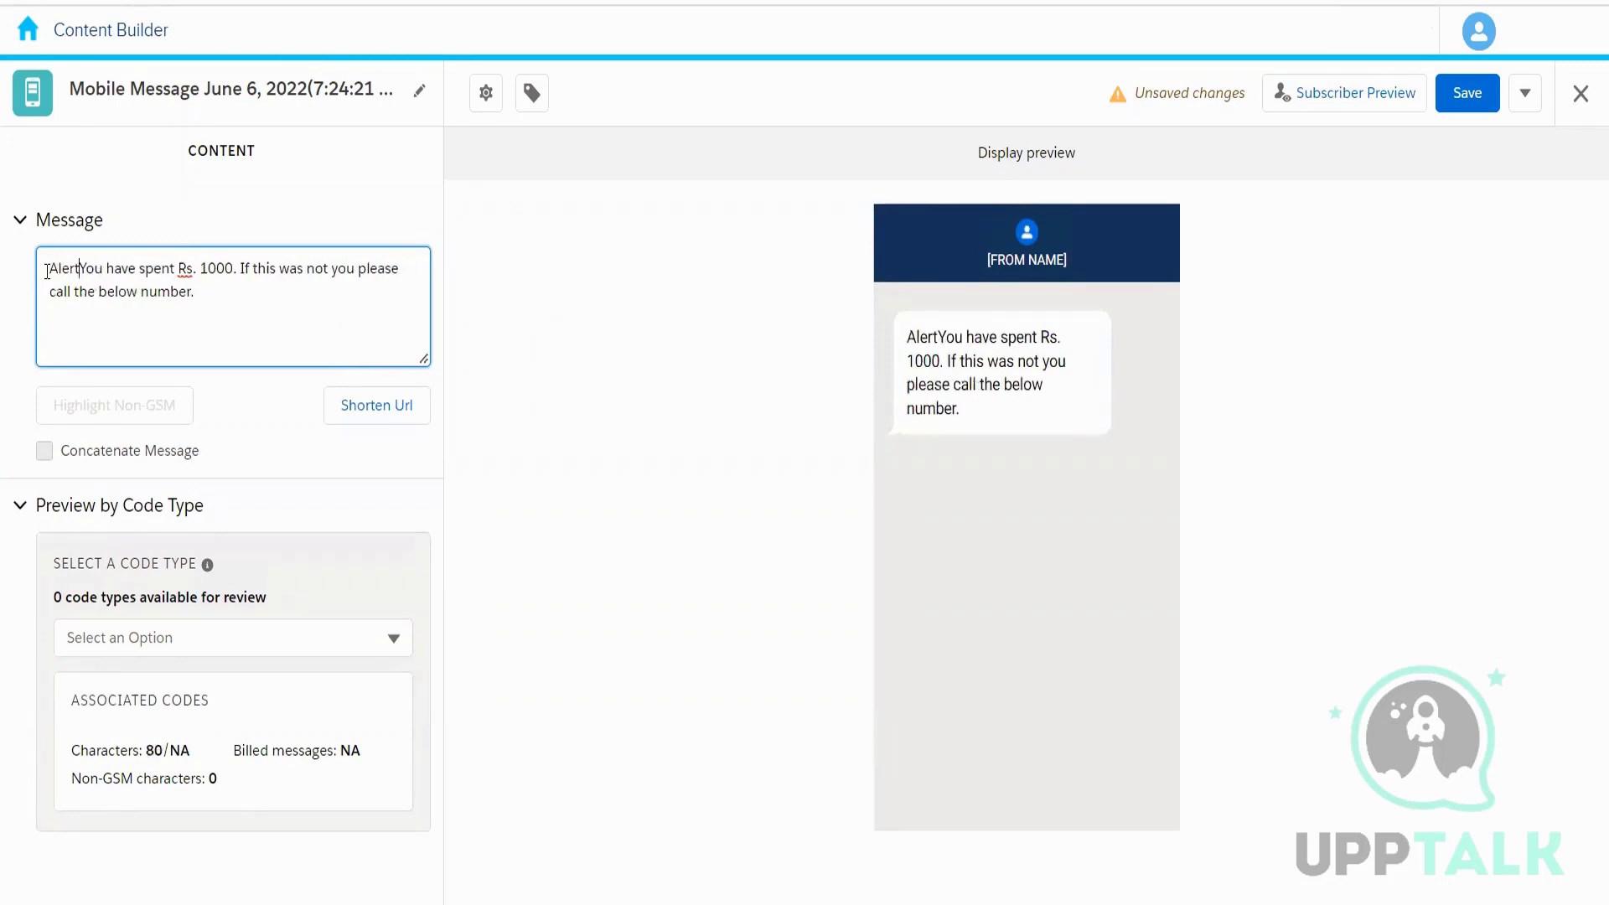
{"action": "type", "text": ":"}
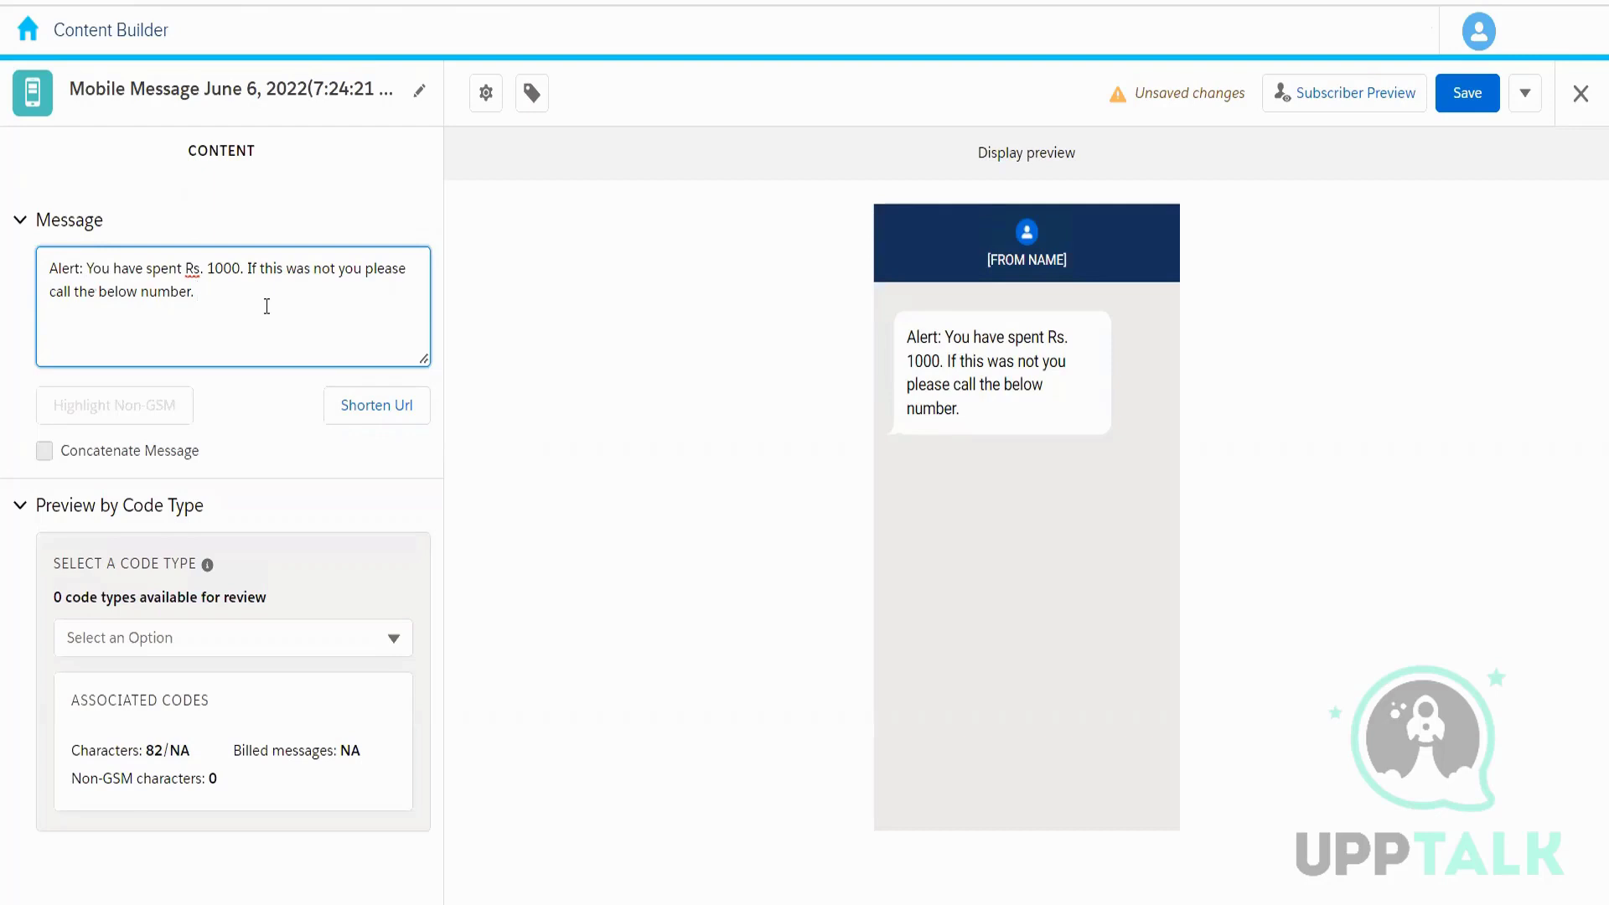
{"action": "type", "text": "Raise the concer"}
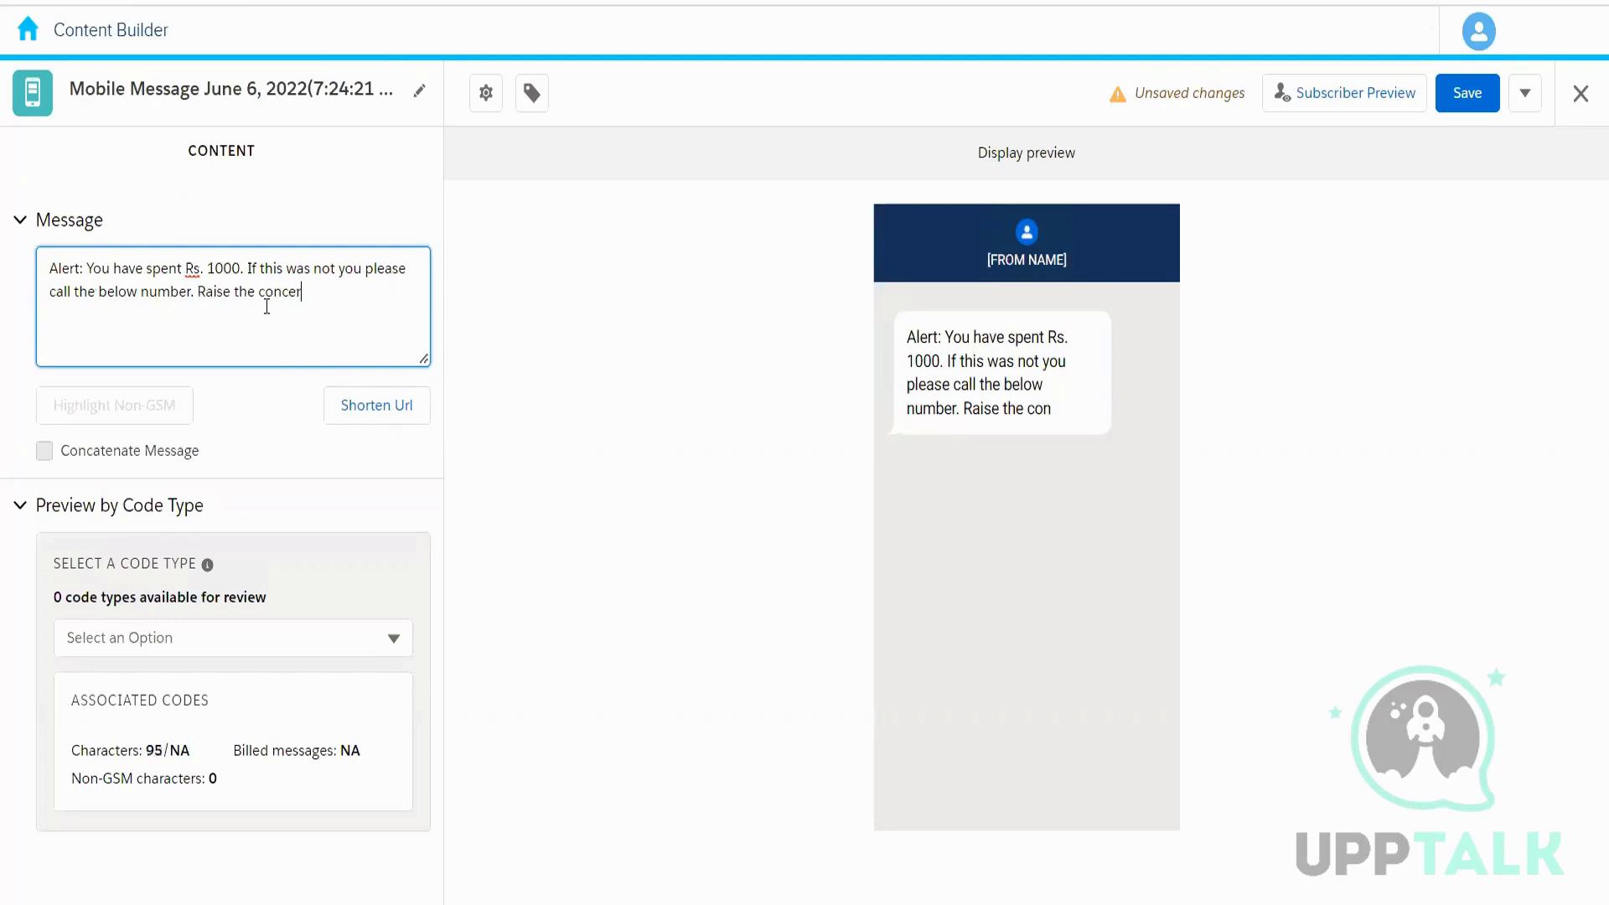
{"action": "type", "text": "n using this link"}
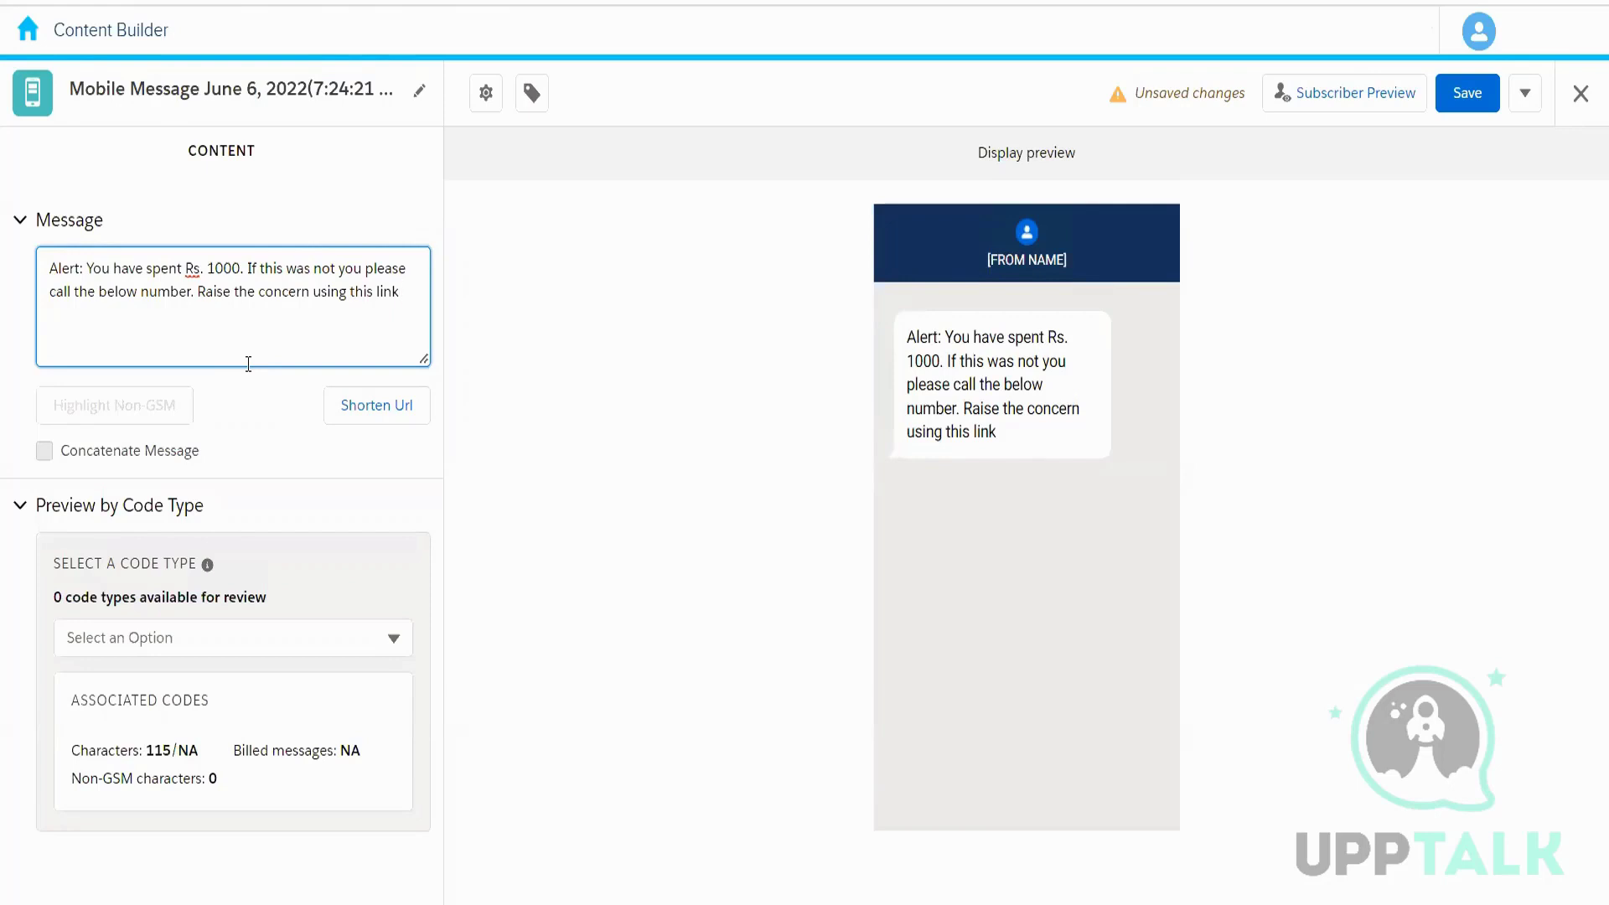
Check which code types are available for previewing the SMS, and collapse the code type preview section.
{"action": "left_click", "coordinate": [42, 468]}
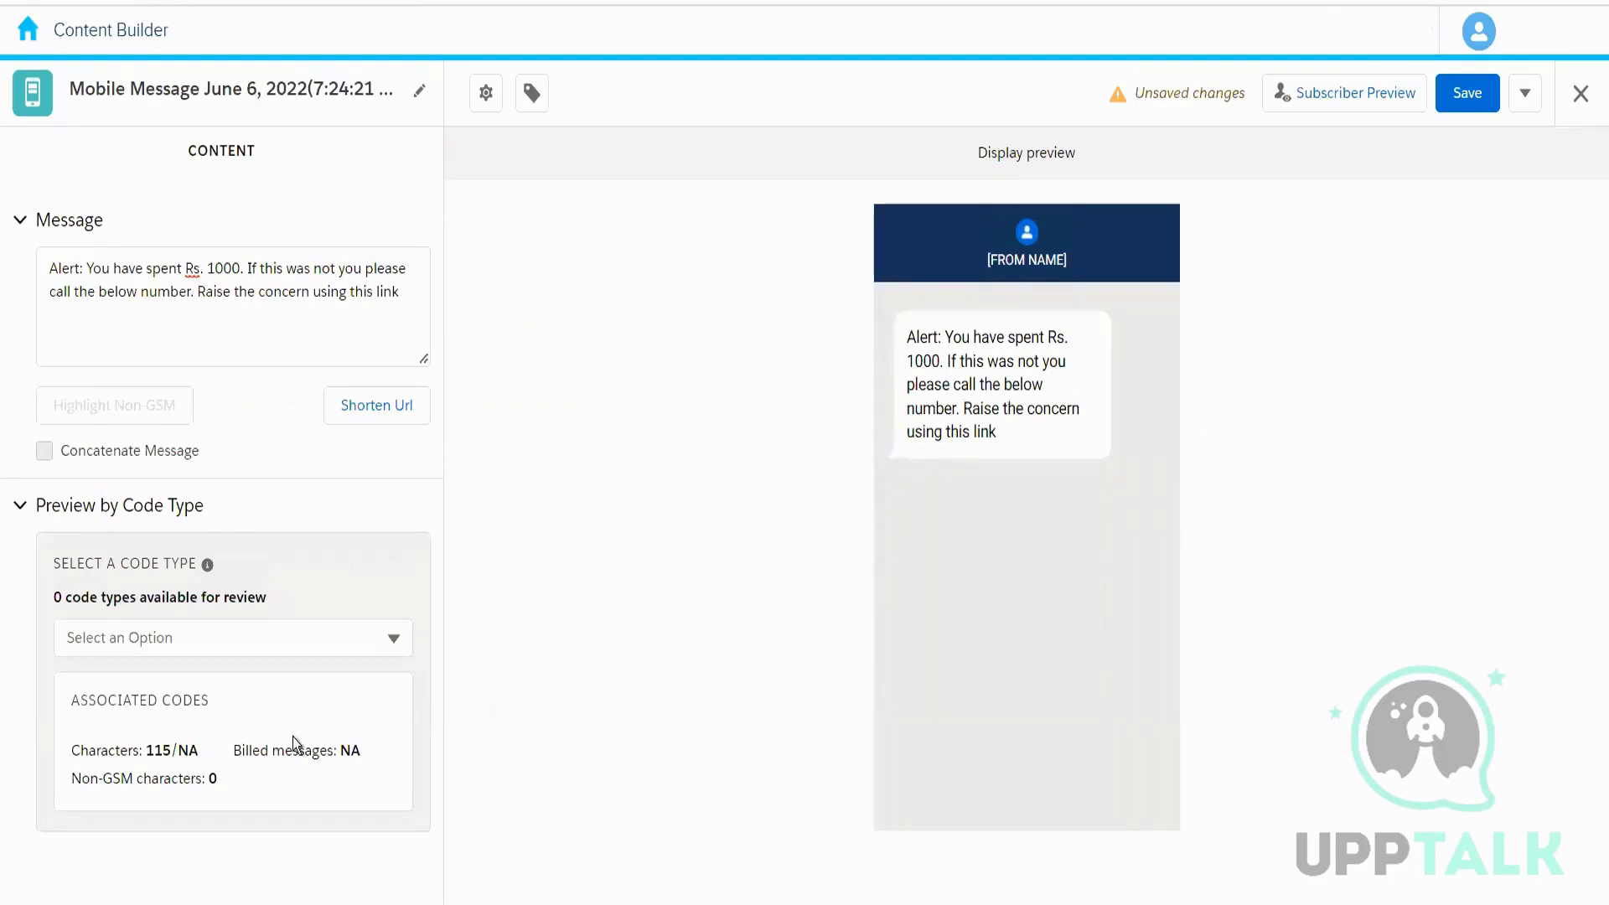
{"action": "left_click", "coordinate": [198, 642]}
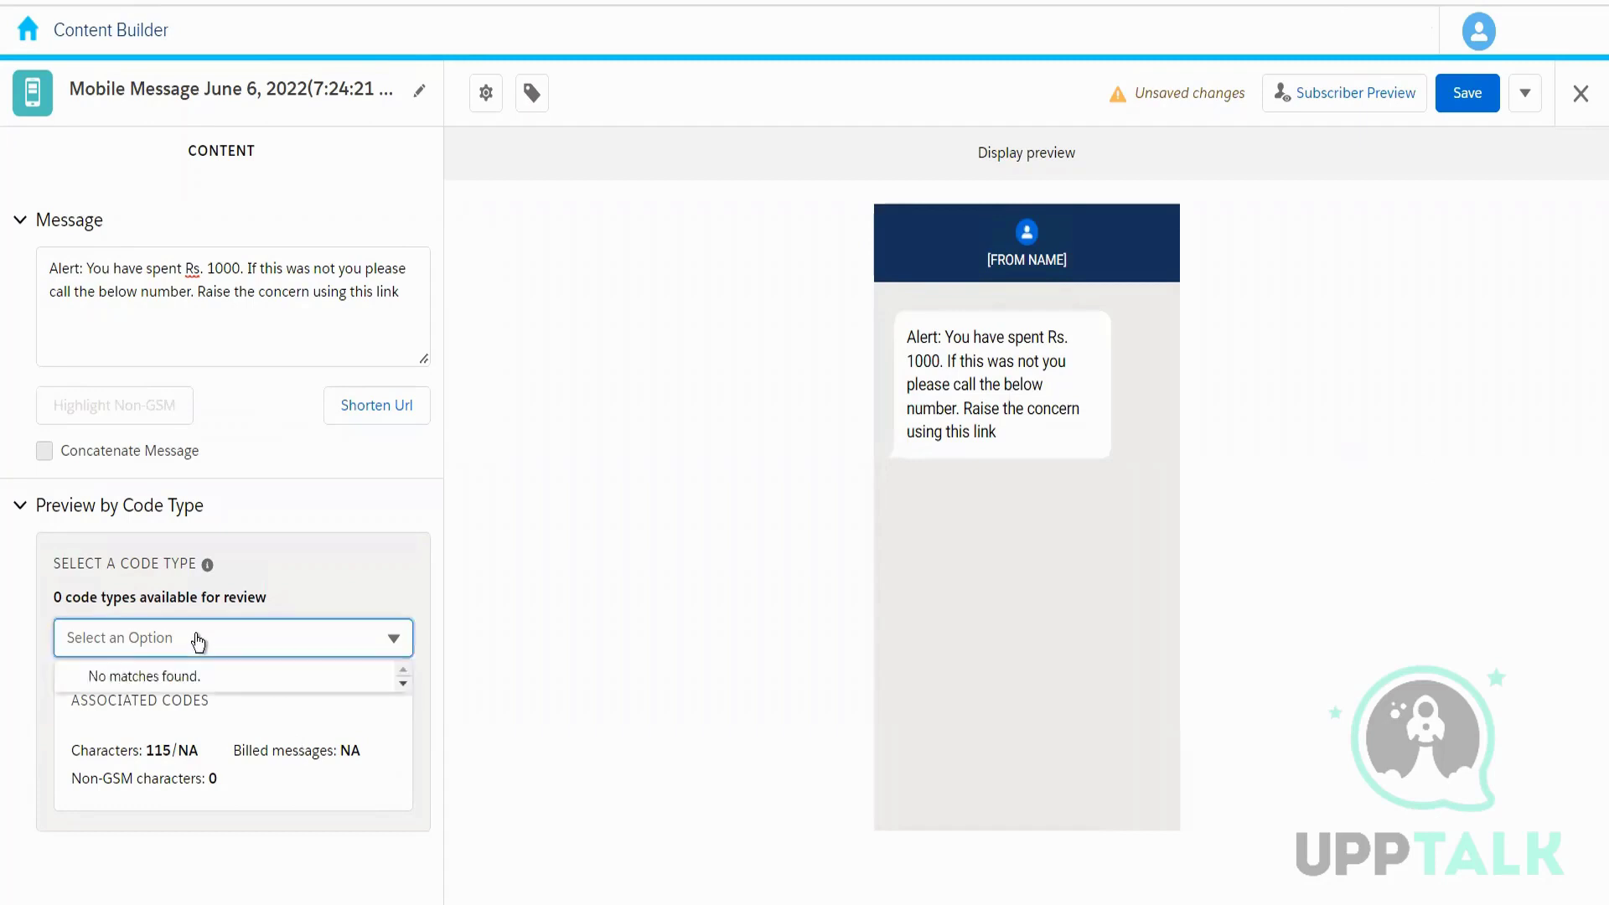
{"action": "left_click", "coordinate": [344, 513]}
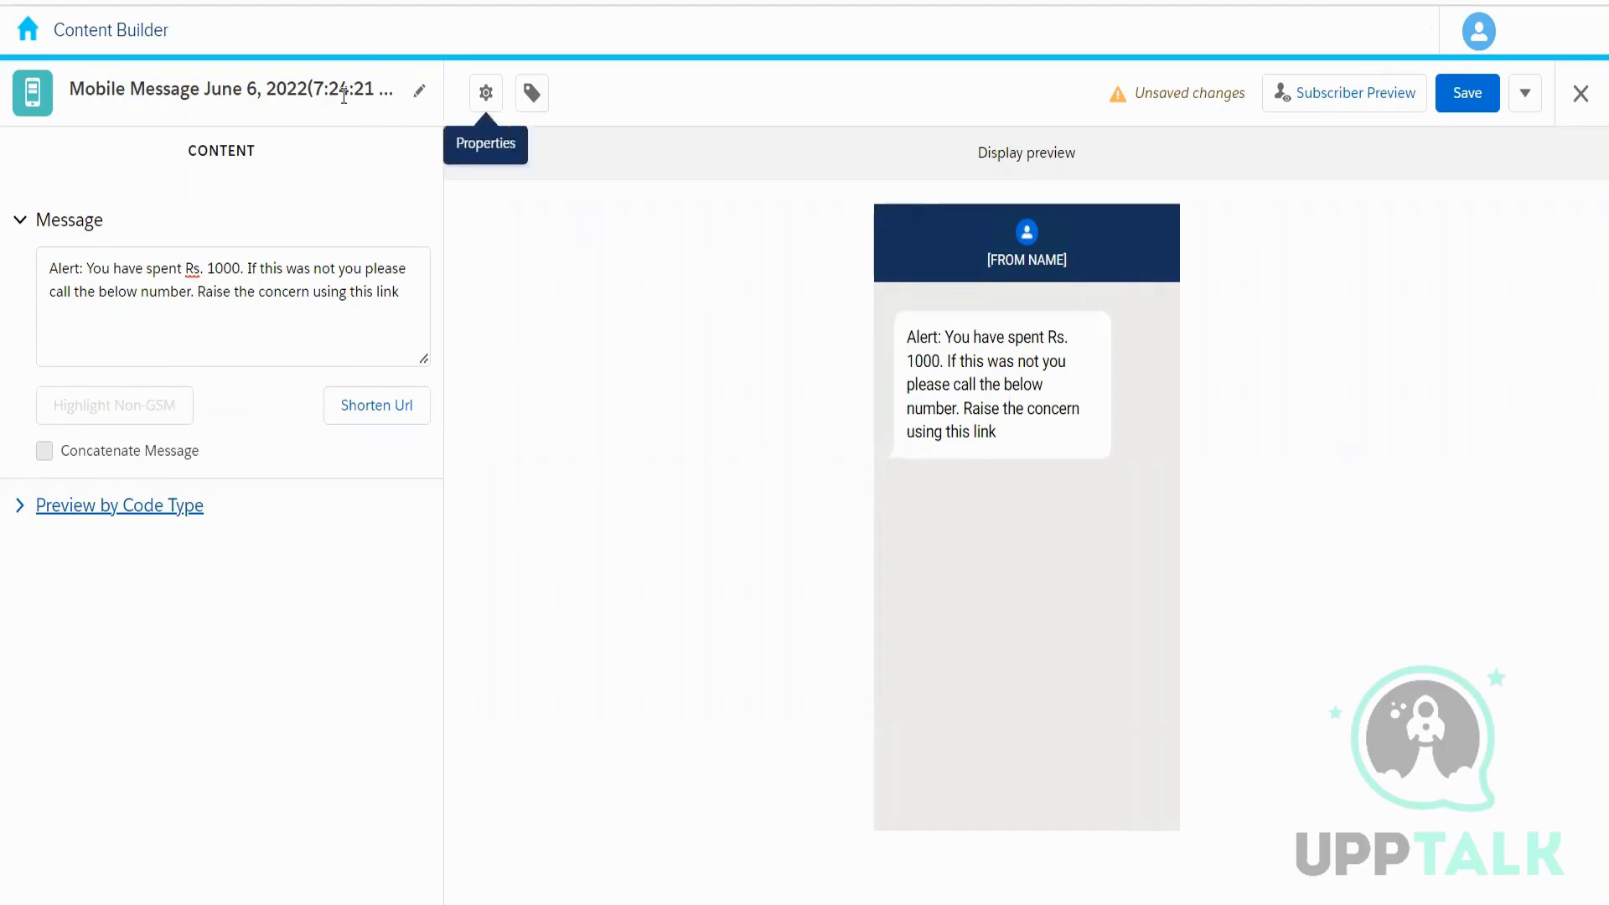
Rename the SMS message as "Bank Transaction Alert SMS".
{"action": "left_click", "coordinate": [310, 88]}
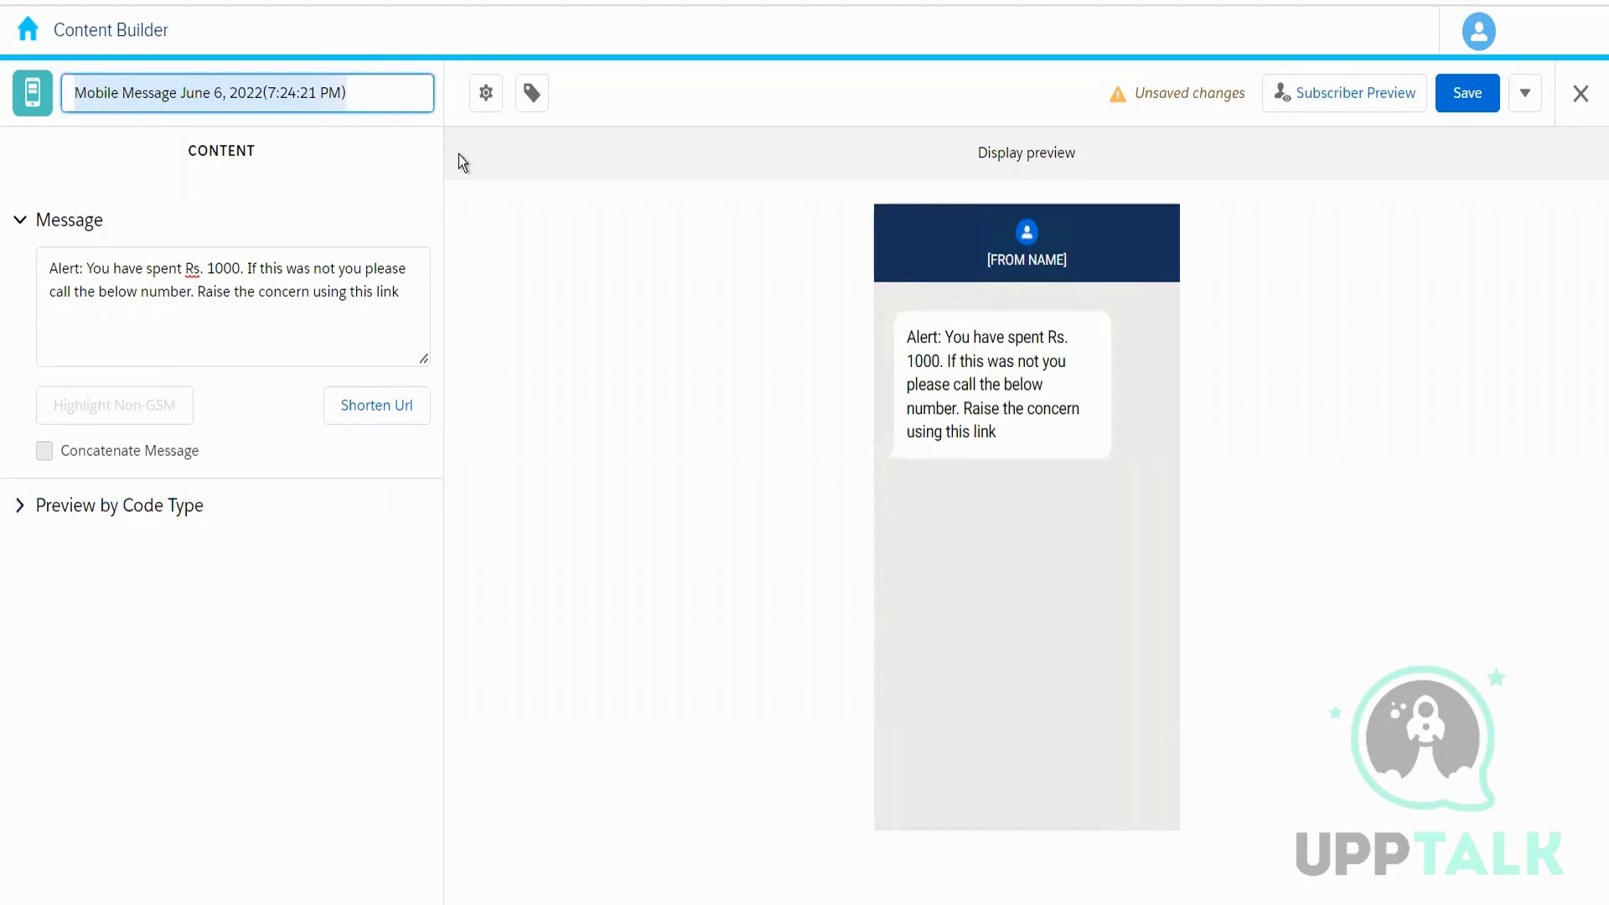
{"action": "key", "text": "Caps_Lock"}
{"action": "key", "text": "Caps_Lock"}
{"action": "type", "text": "Ba"}
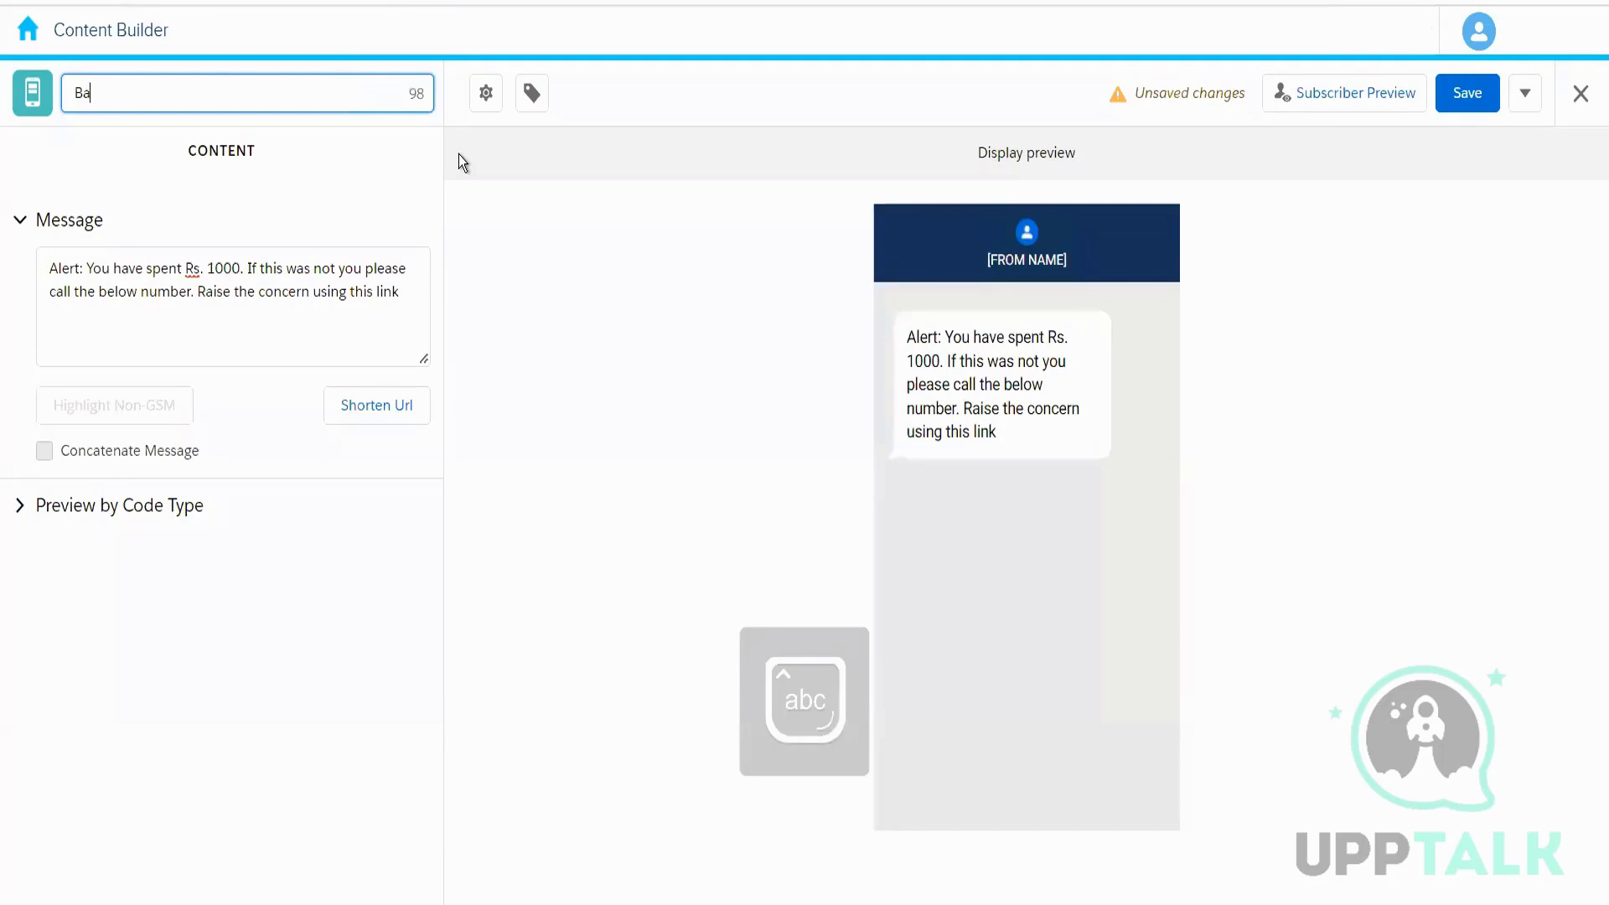
{"action": "type", "text": "nk Tra"}
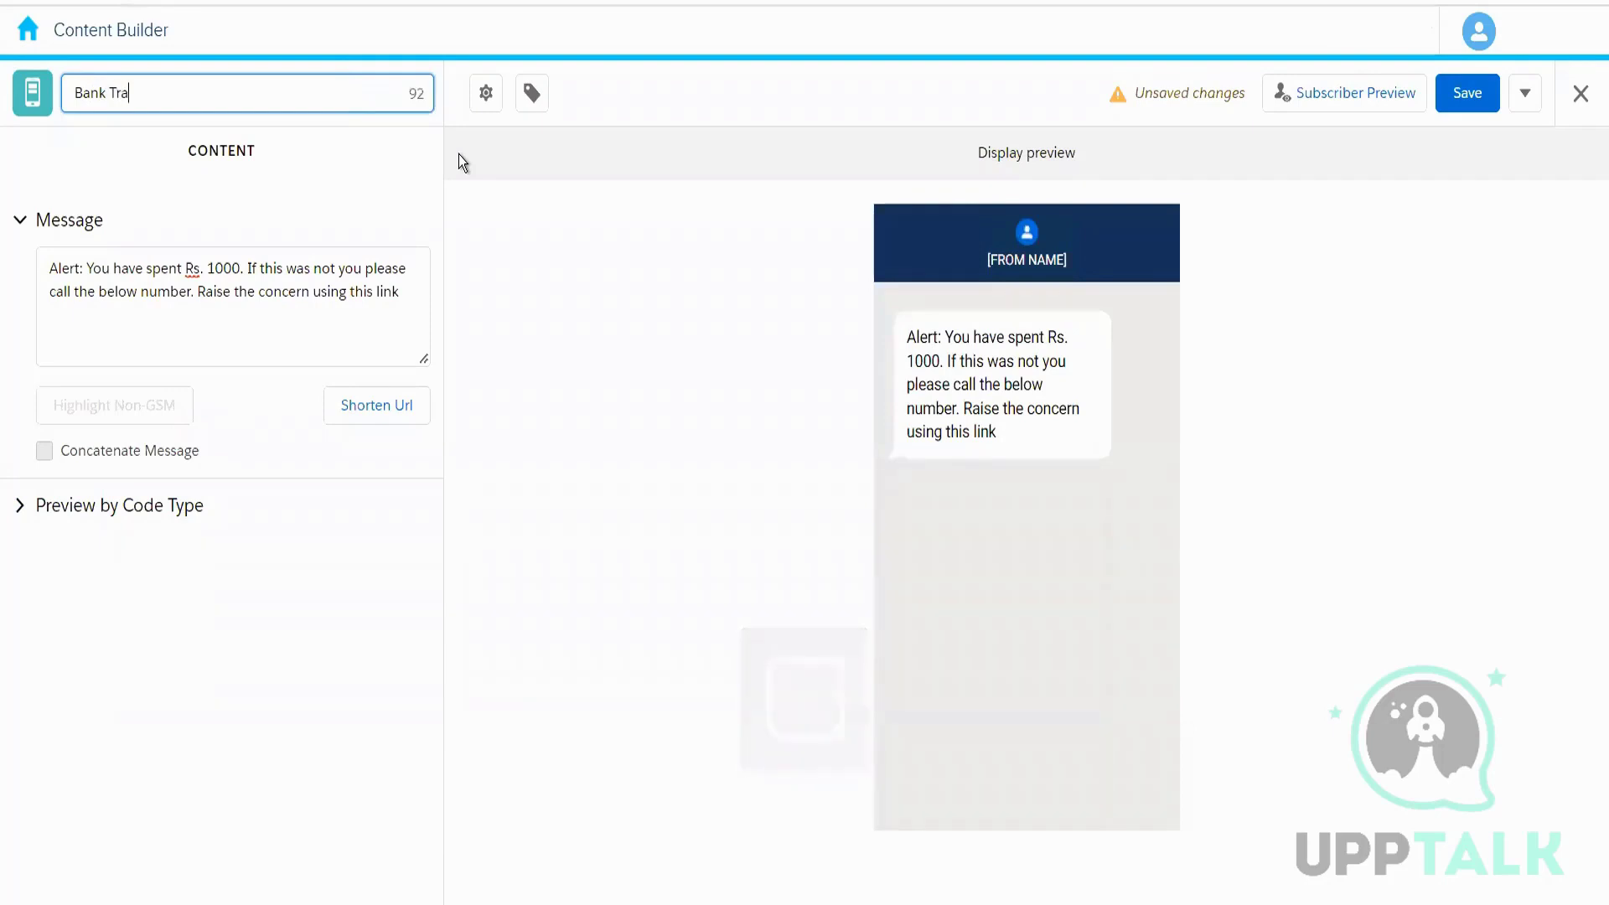
{"action": "type", "text": "nsaction"}
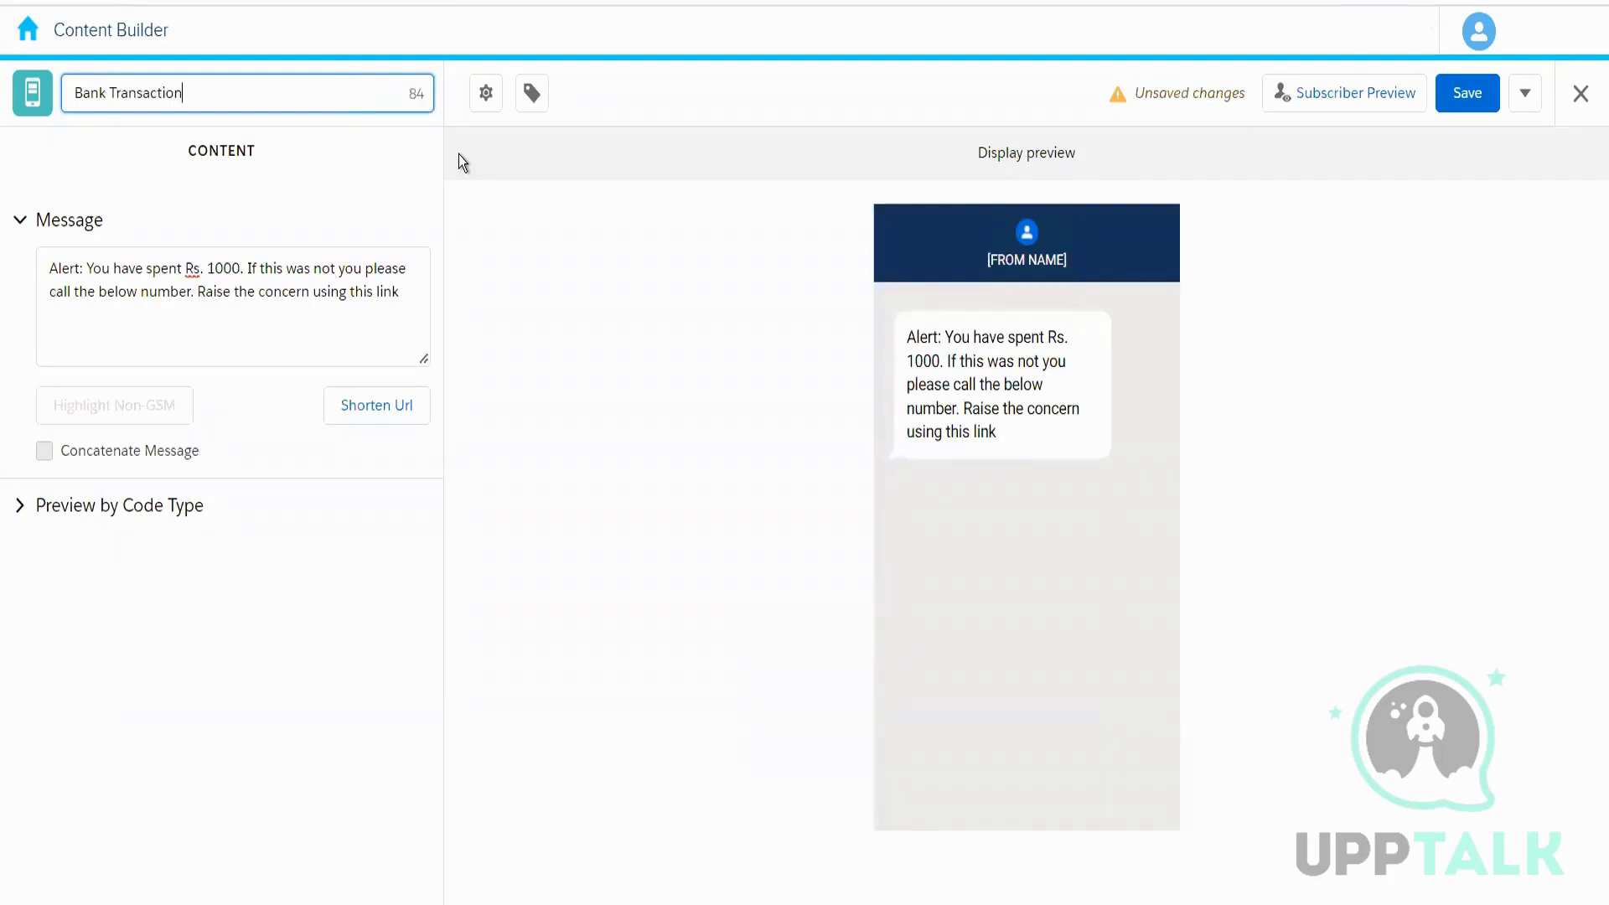
{"action": "type", "text": " Alert SMS"}
{"action": "left_click", "coordinate": [530, 257]}
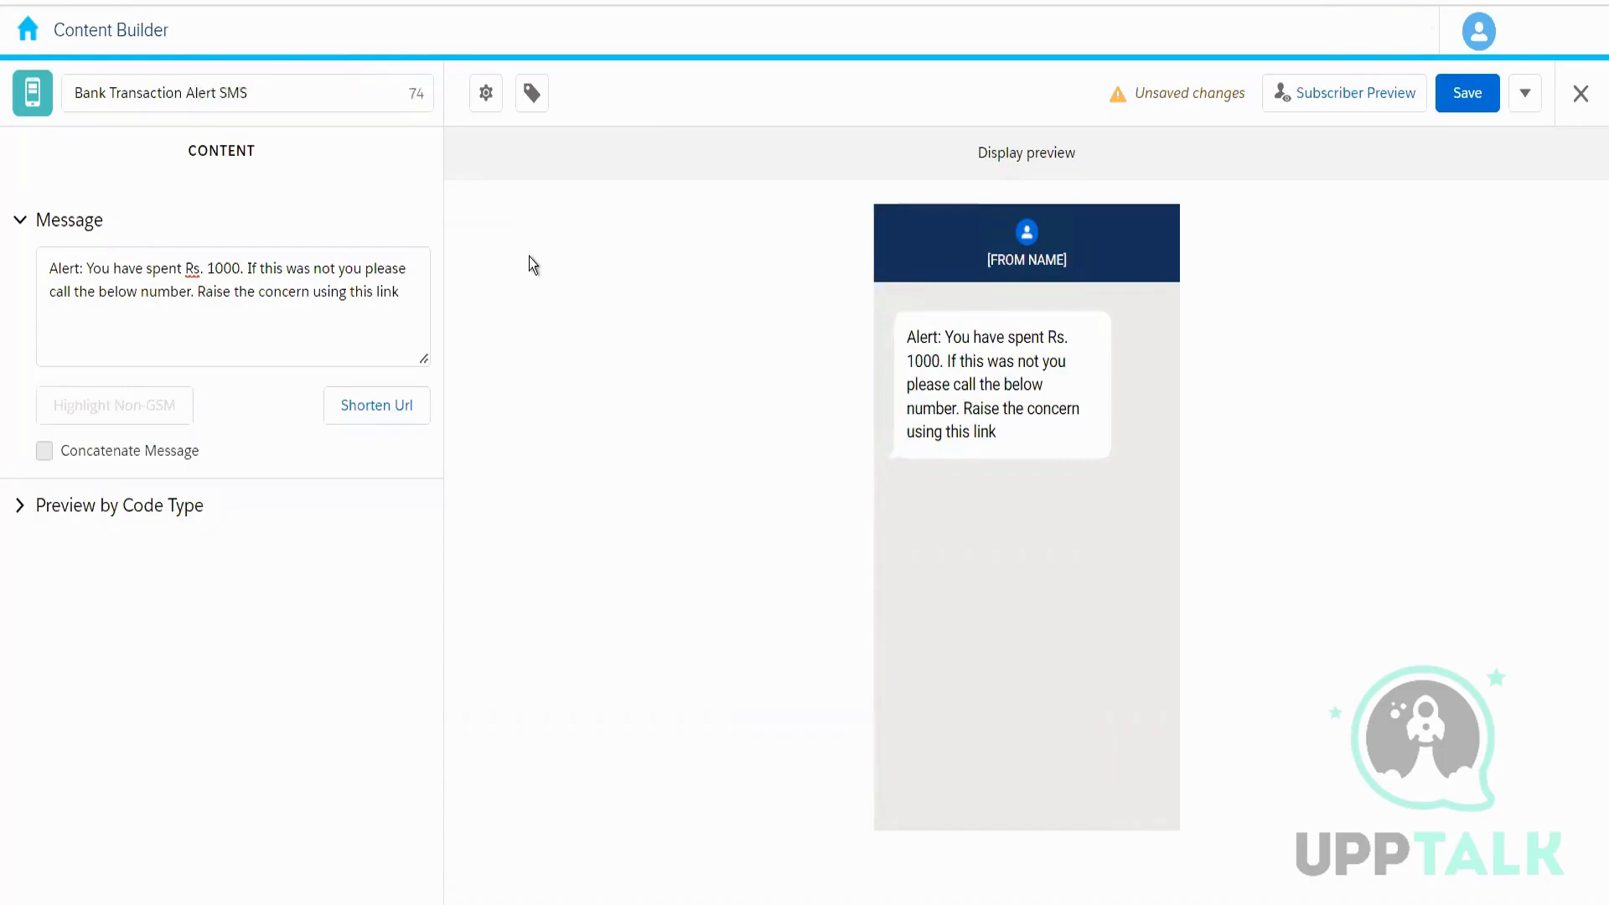
Save the bank transaction alert SMS and close its editor.
{"action": "left_click", "coordinate": [1480, 102]}
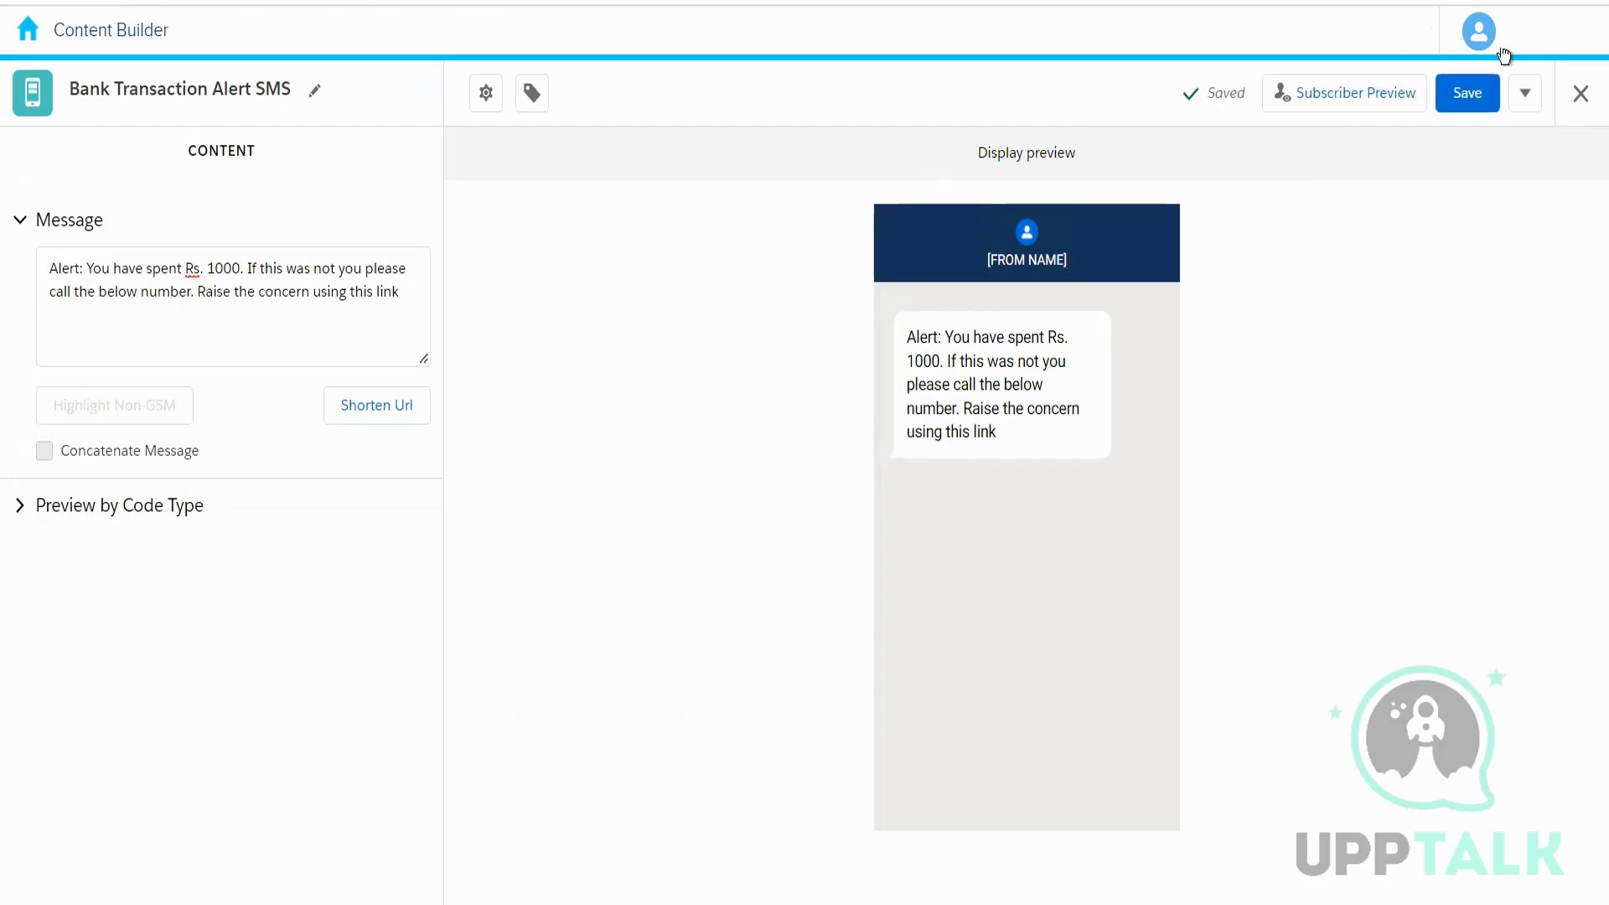
{"action": "left_click", "coordinate": [1581, 97]}
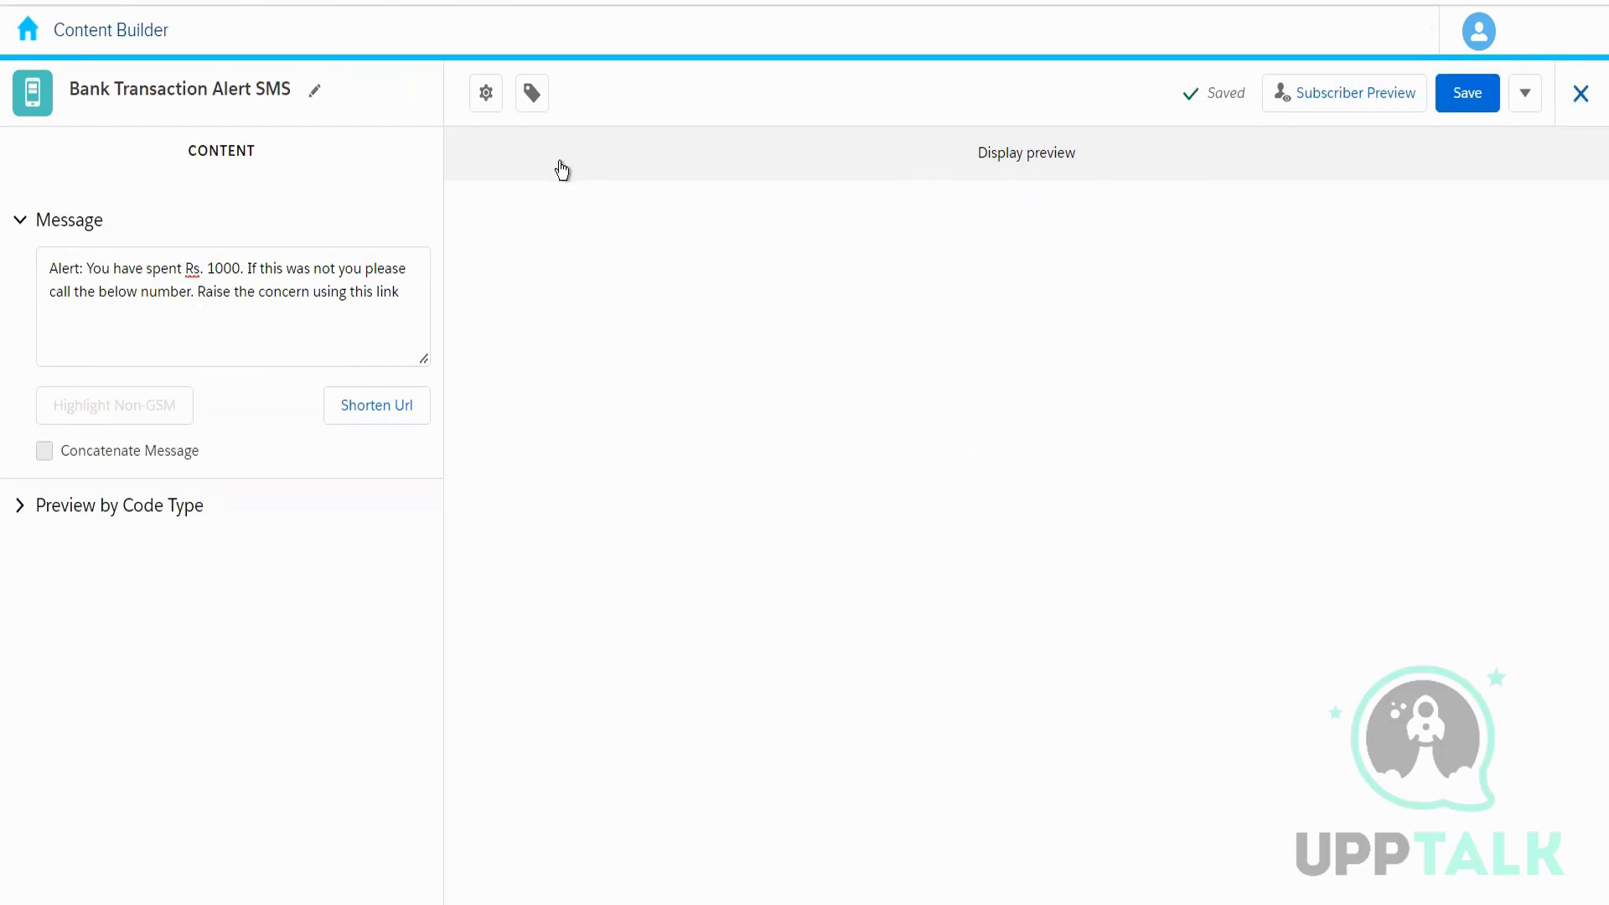